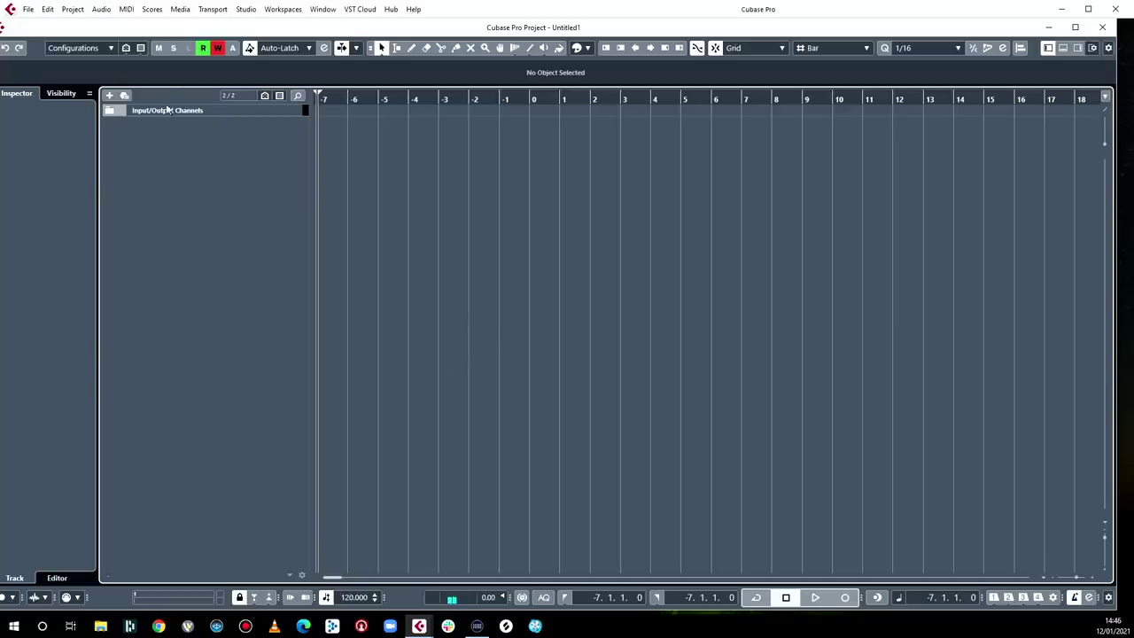
- Add a stereo audio track named 'Cowbell' to the empty project
right_click(164, 133)
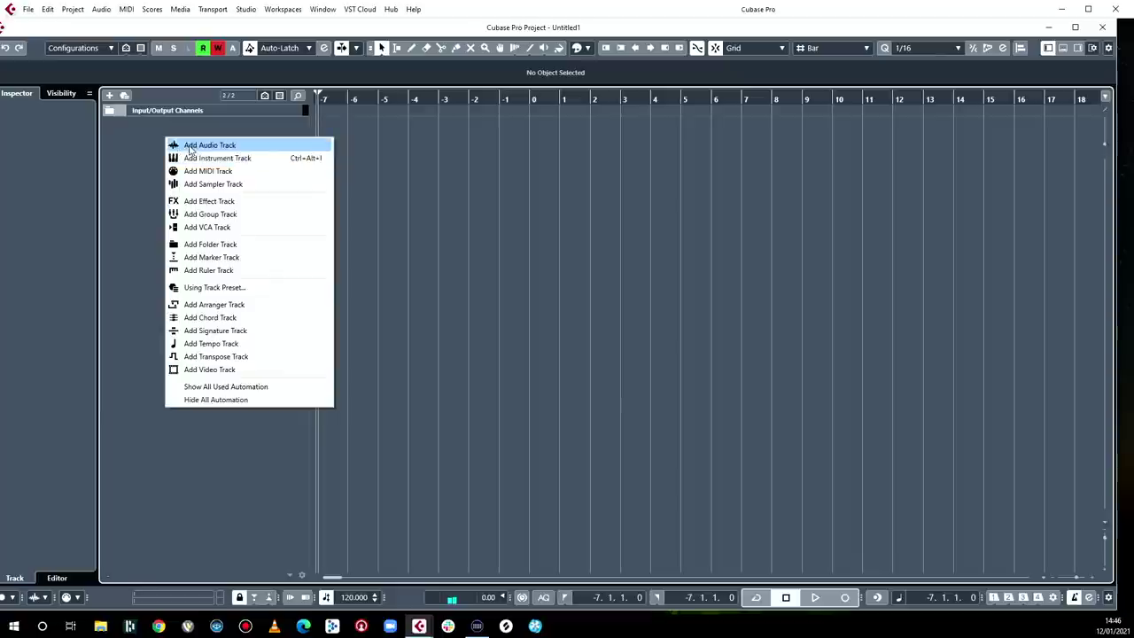
click(190, 146)
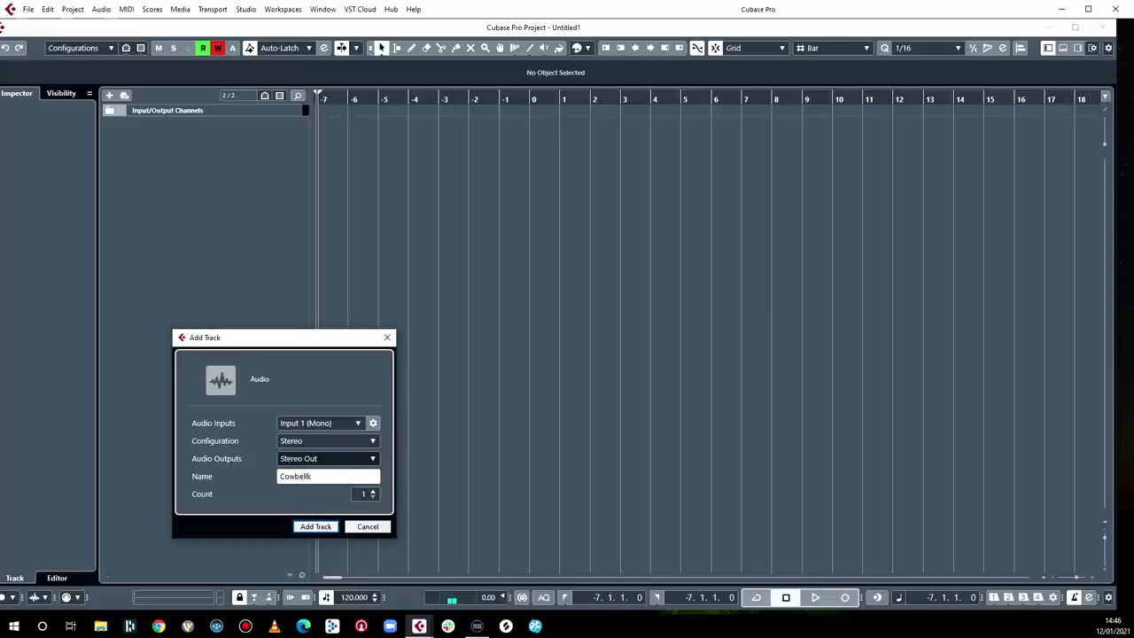
text(Cowbellk)
key(Return)
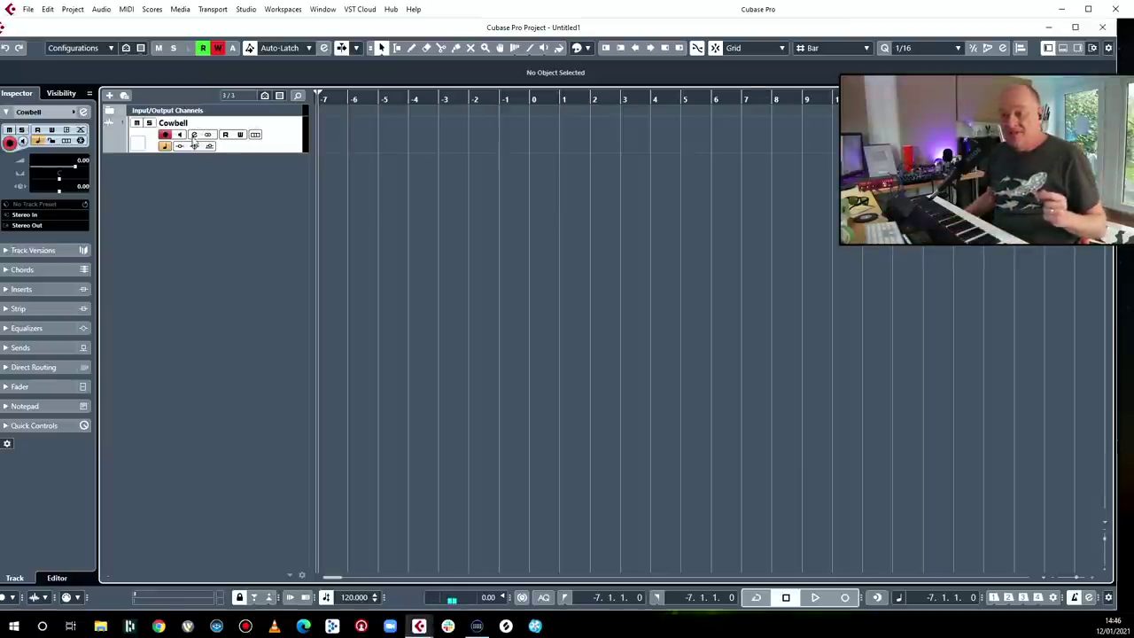
- Record the long Cowbell_01 cowbell performance onto the Cowbell track
key(KP_Multiply)
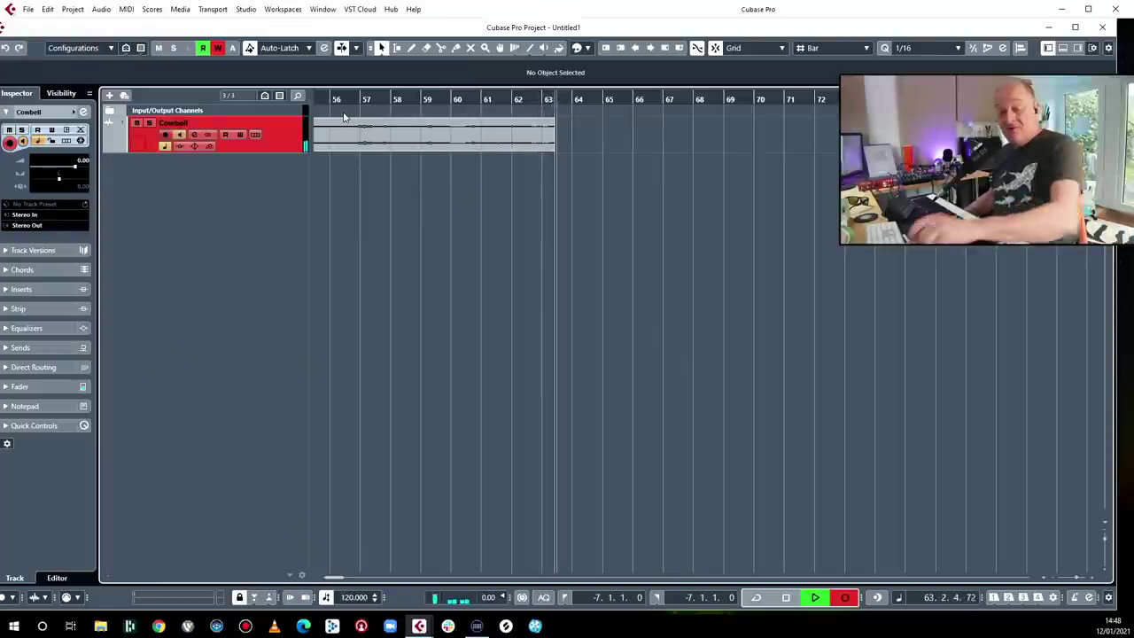
- Stop recording and normalize the Cowbell_01 event with Direct Offline Processing
key(space)
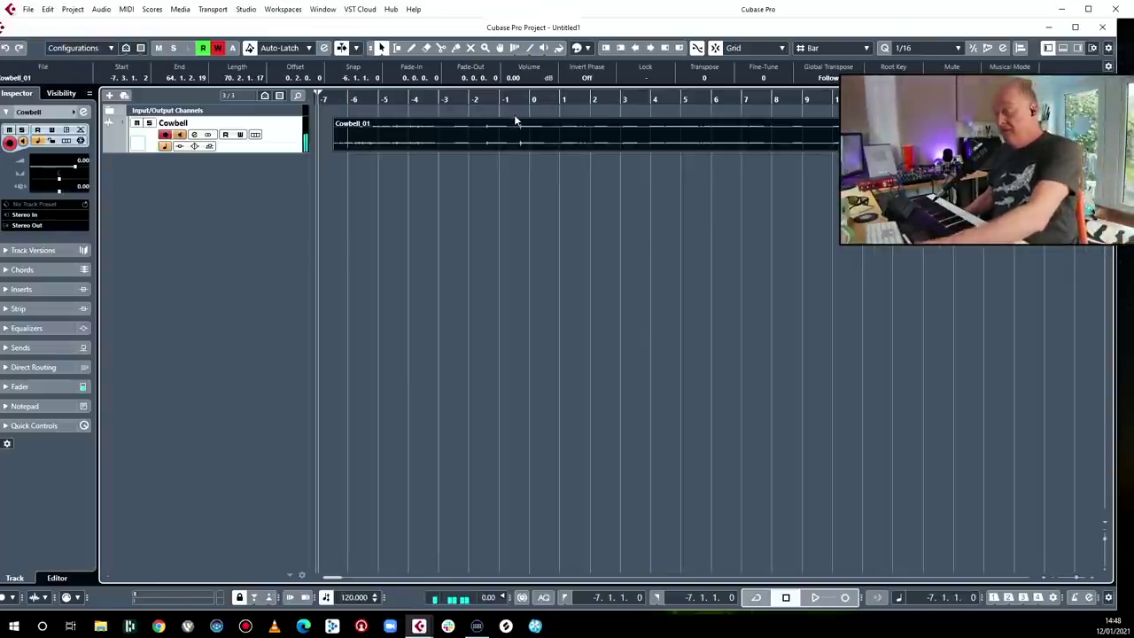
key(F7)
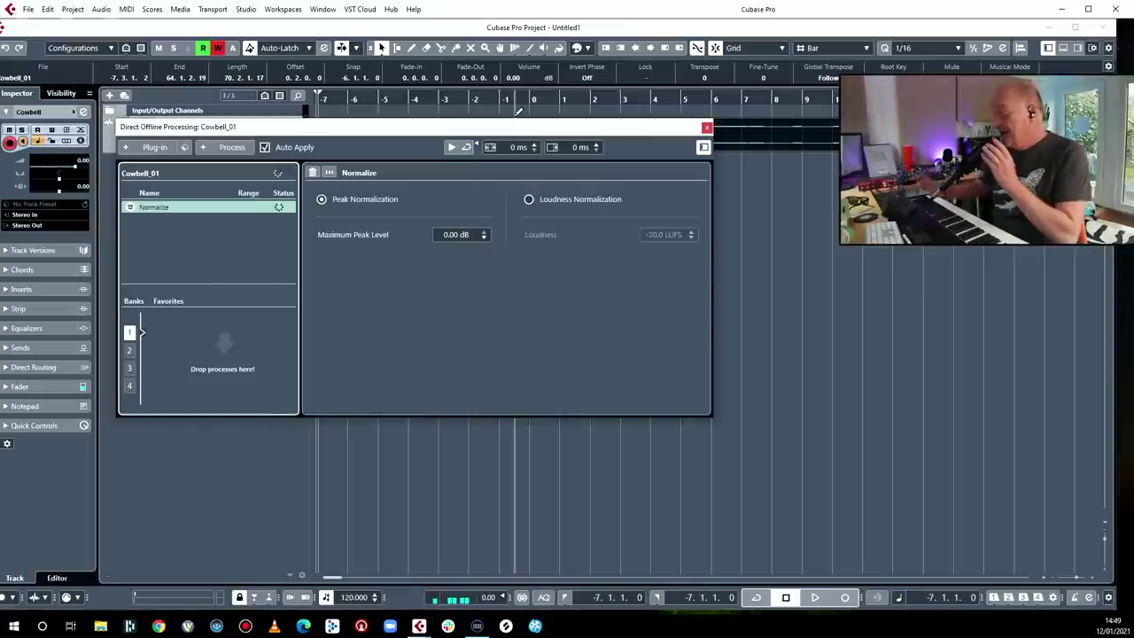
click(706, 129)
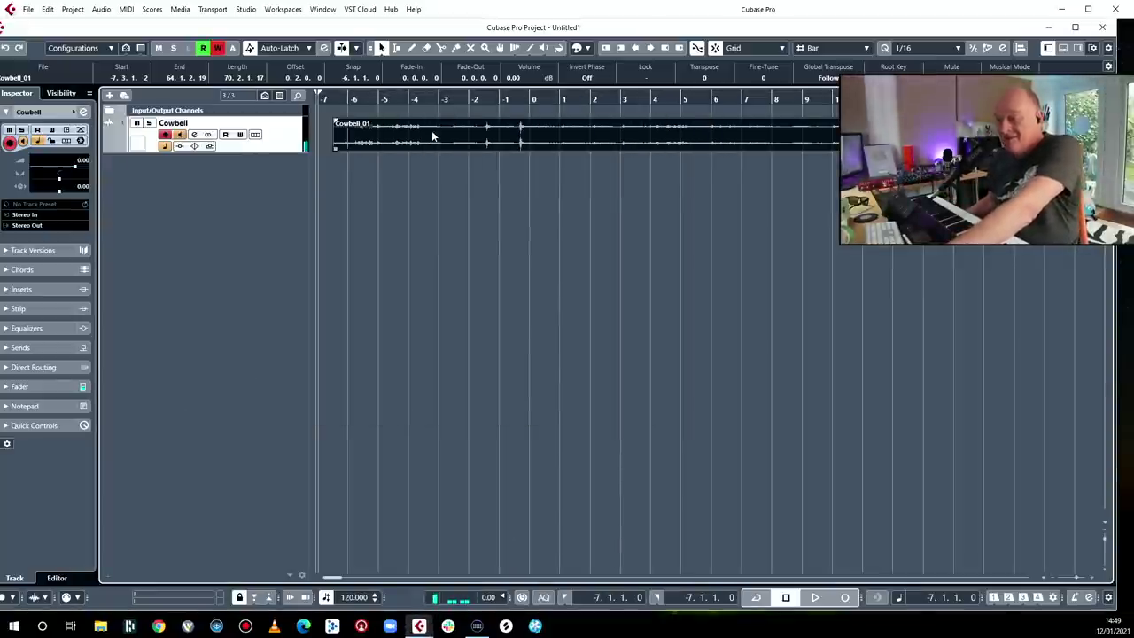
- Enlarge the Cowbell track, split the take into hits, and trim each event's start to its strike
drag(253, 151, 263, 319)
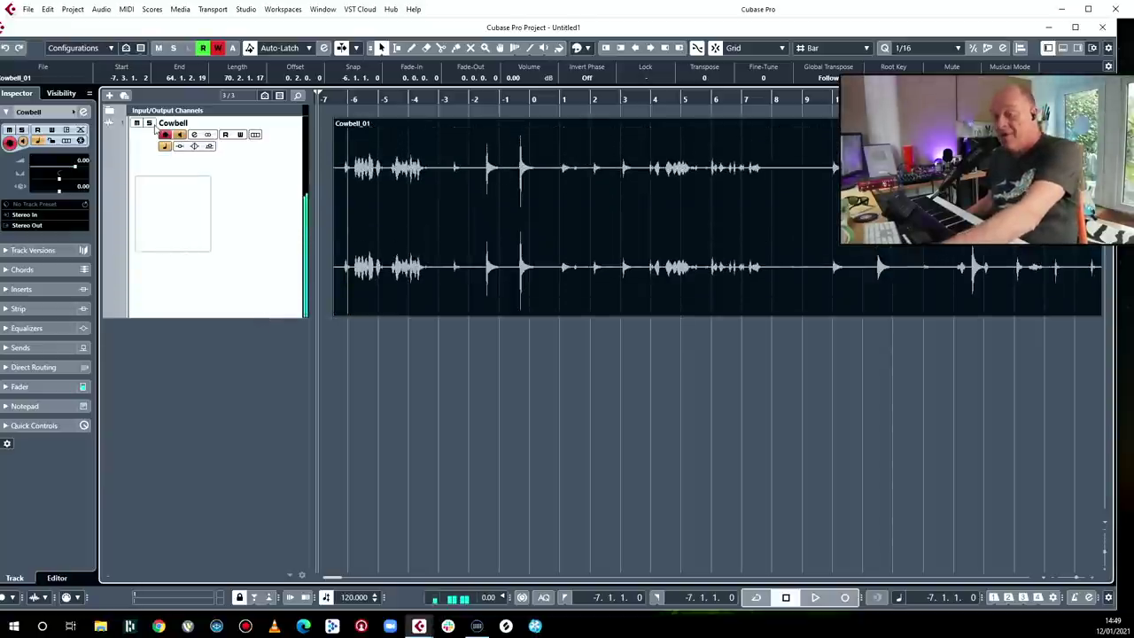
key(space)
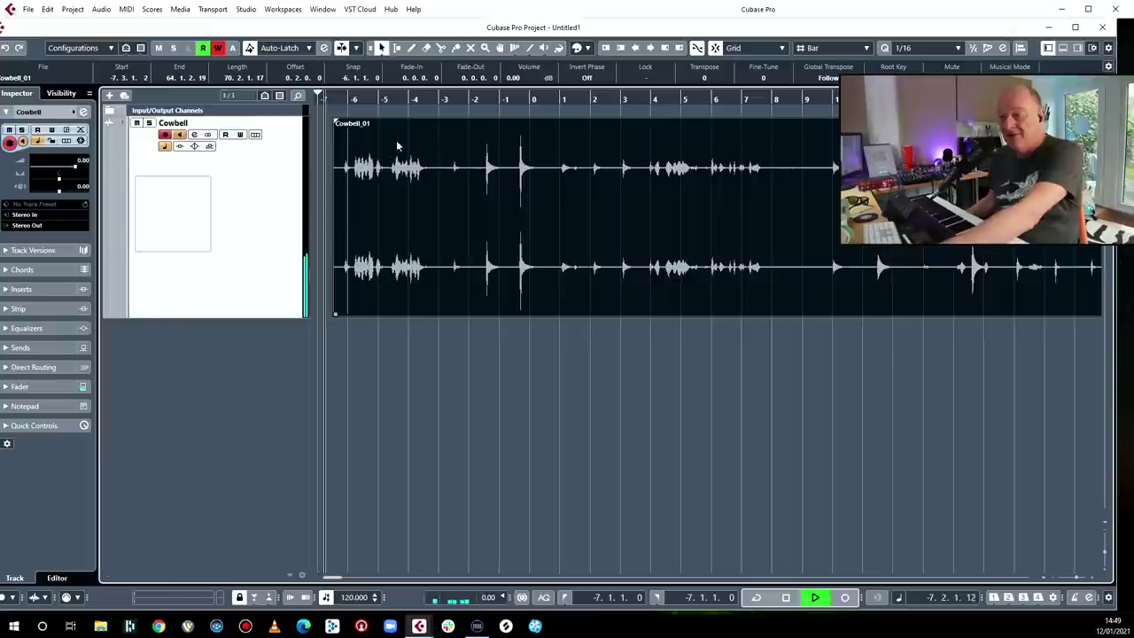
key(3)
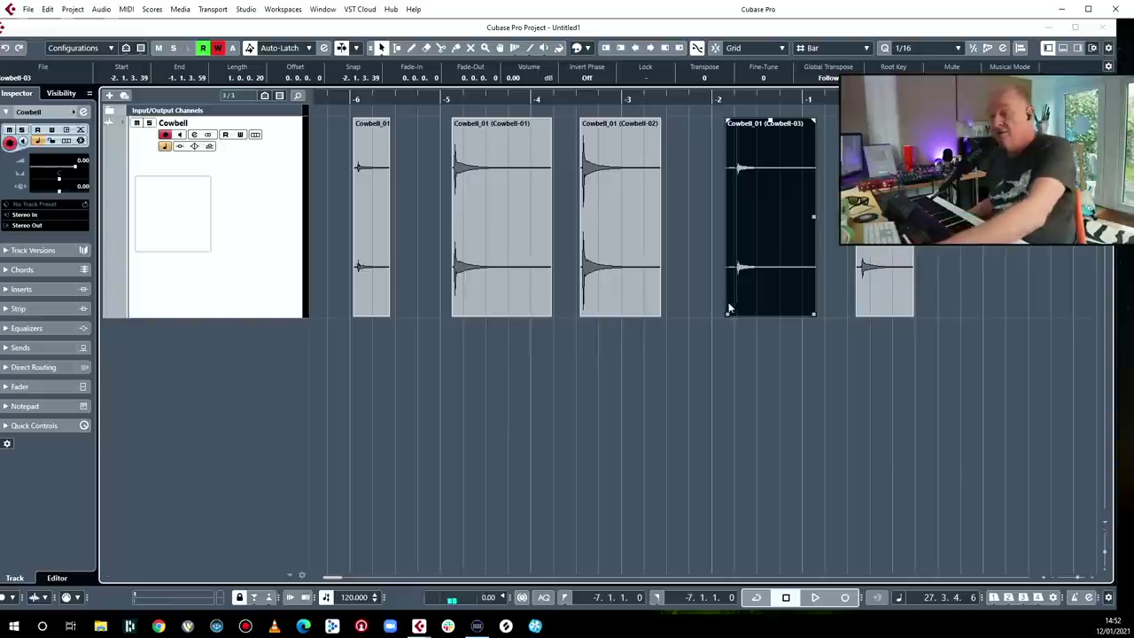
drag(724, 316, 734, 315)
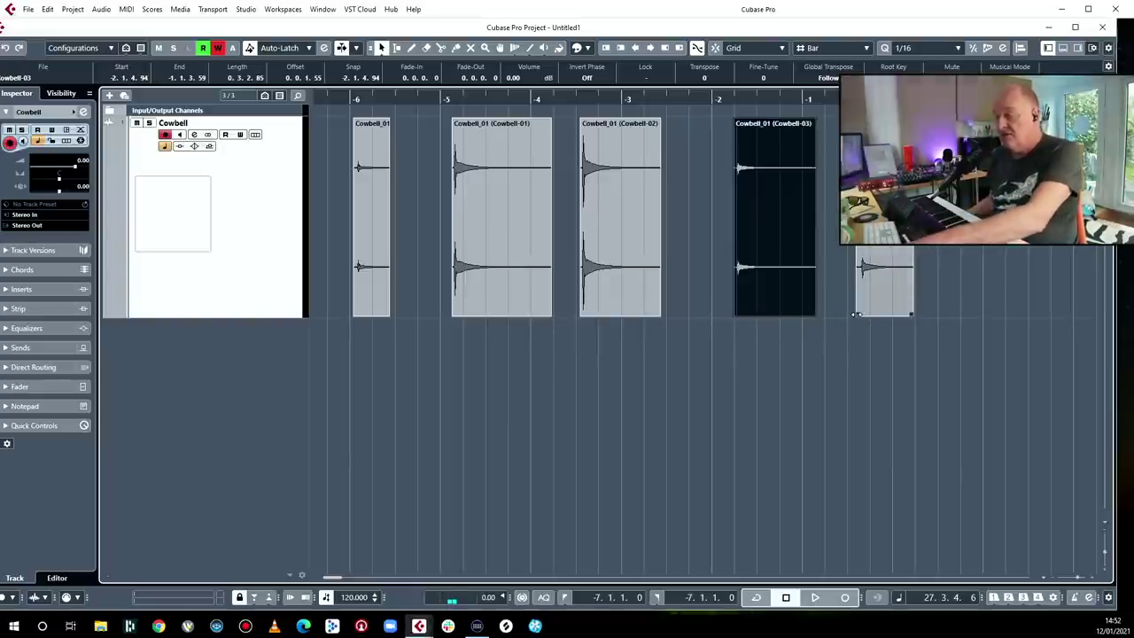
drag(857, 314, 860, 315)
- Add a sampler track named 'Hangbell' below the Cowbell track
right_click(153, 380)
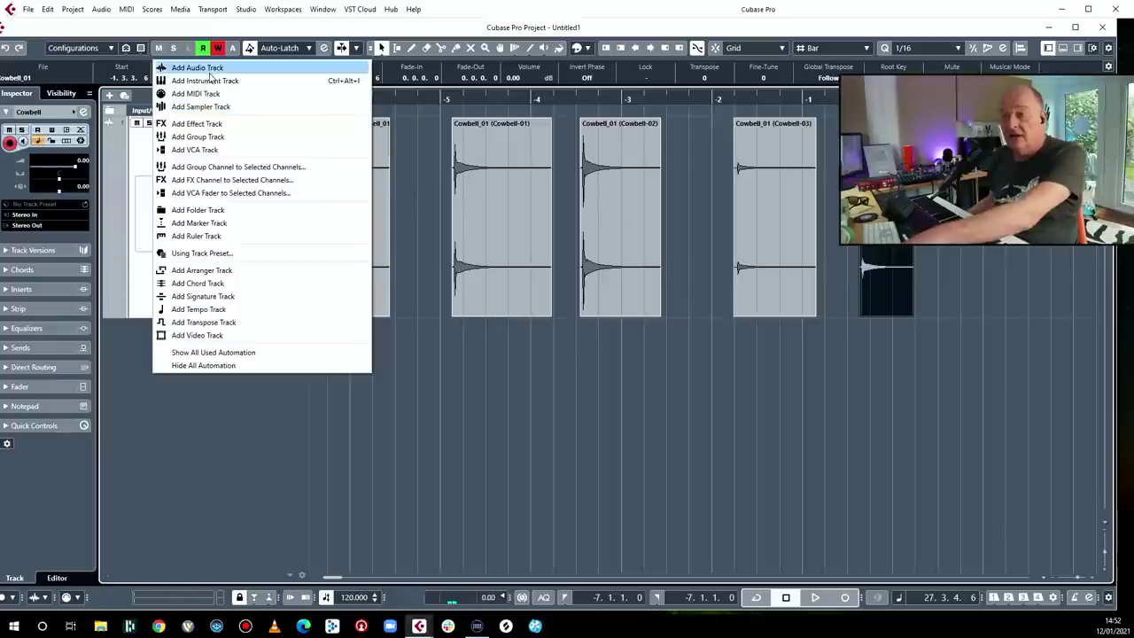
click(200, 107)
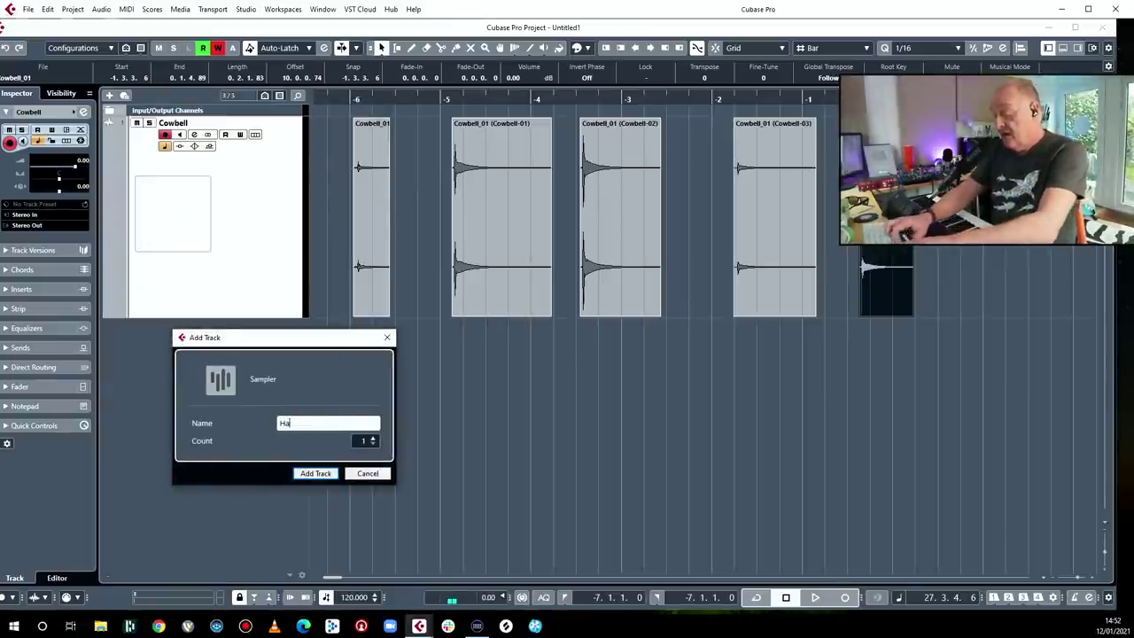
text(Hangbell)
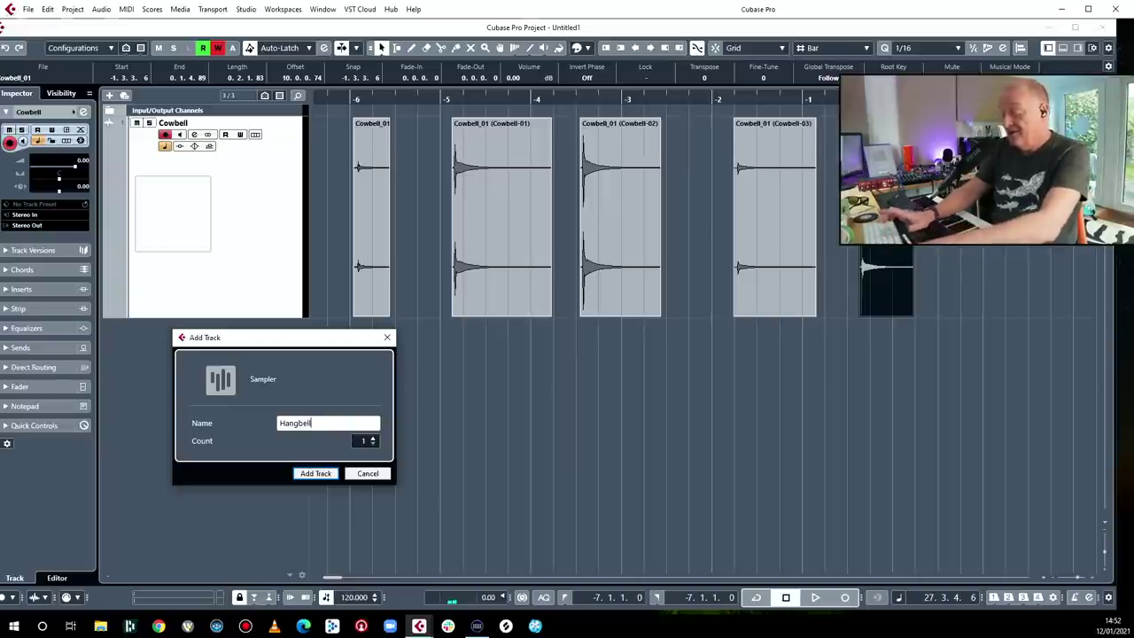
key(Return)
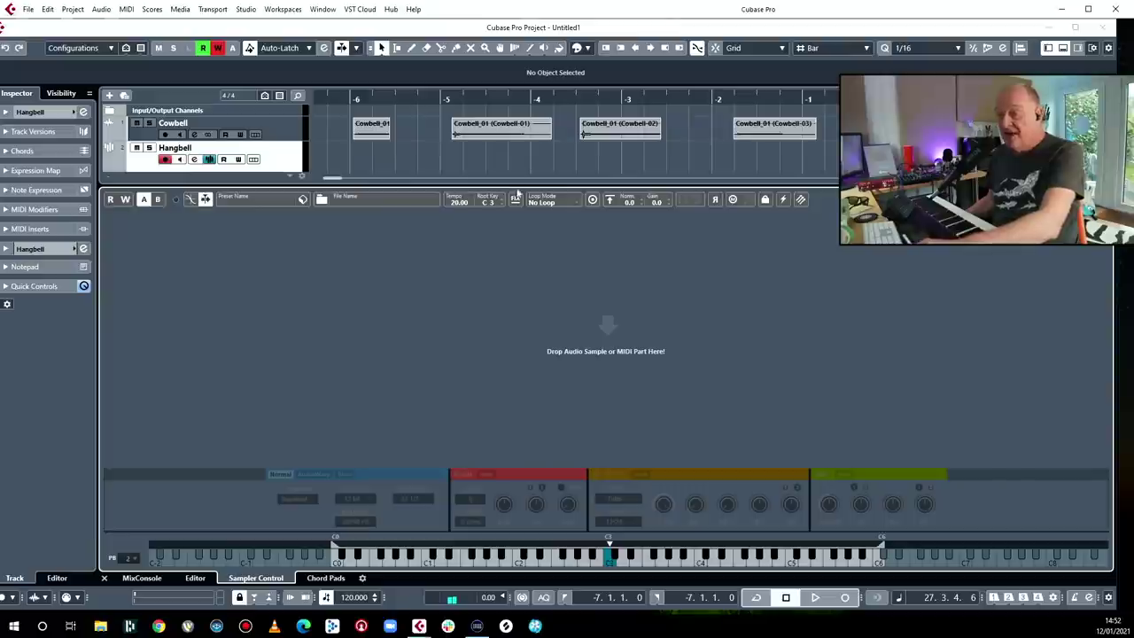
- Load the Cowbell_01 hit into the Hangbell sampler's Sampler Control
drag(584, 183, 584, 230)
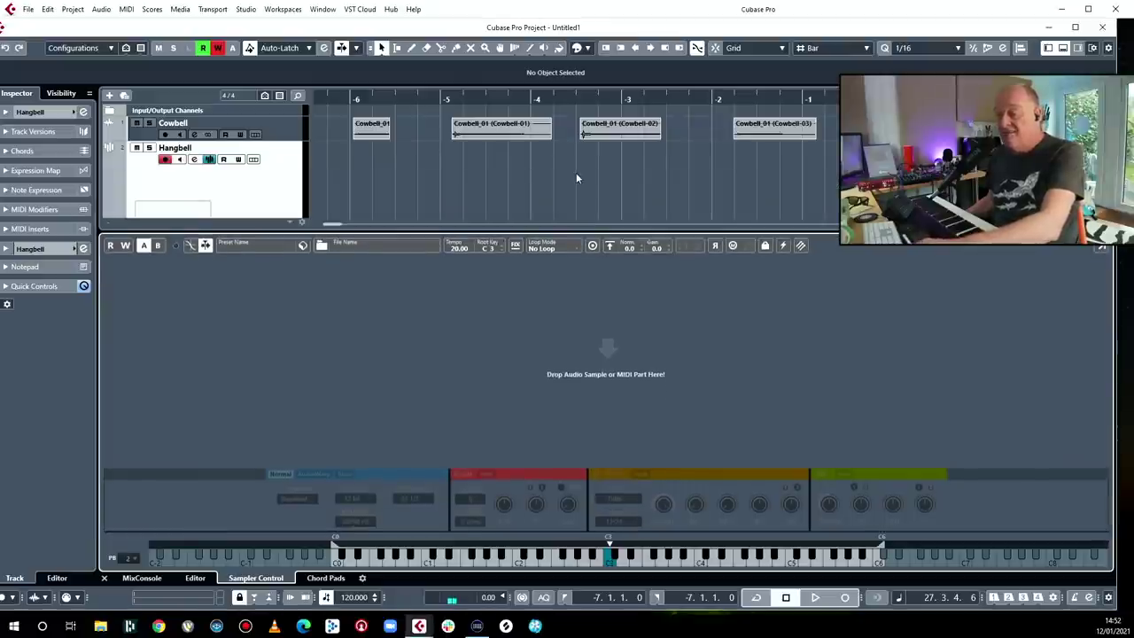
click(431, 115)
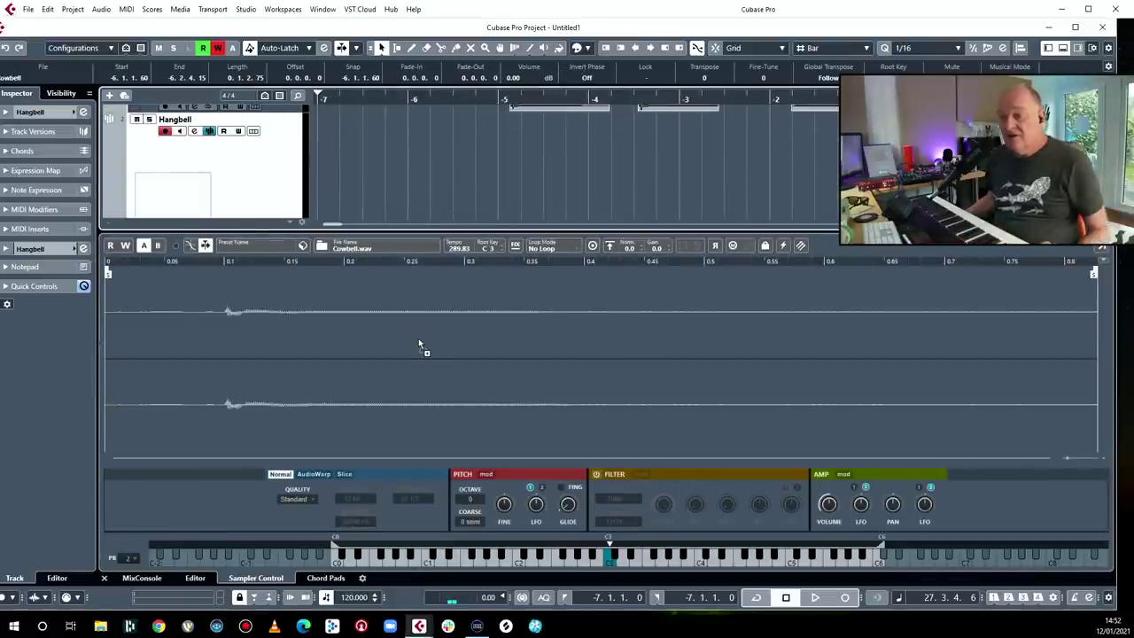
mouse_move(107, 275)
mouse_down()
mouse_move(232, 271)
mouse_move(218, 271)
mouse_up()
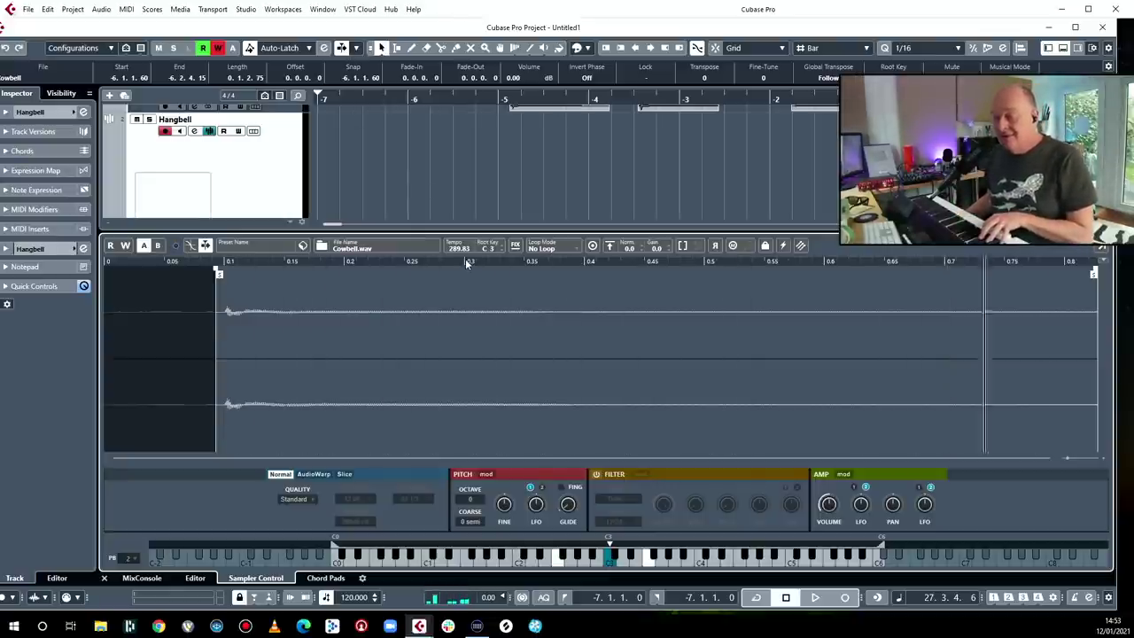
scroll(391, 208, up, 1)
drag(558, 129, 514, 362)
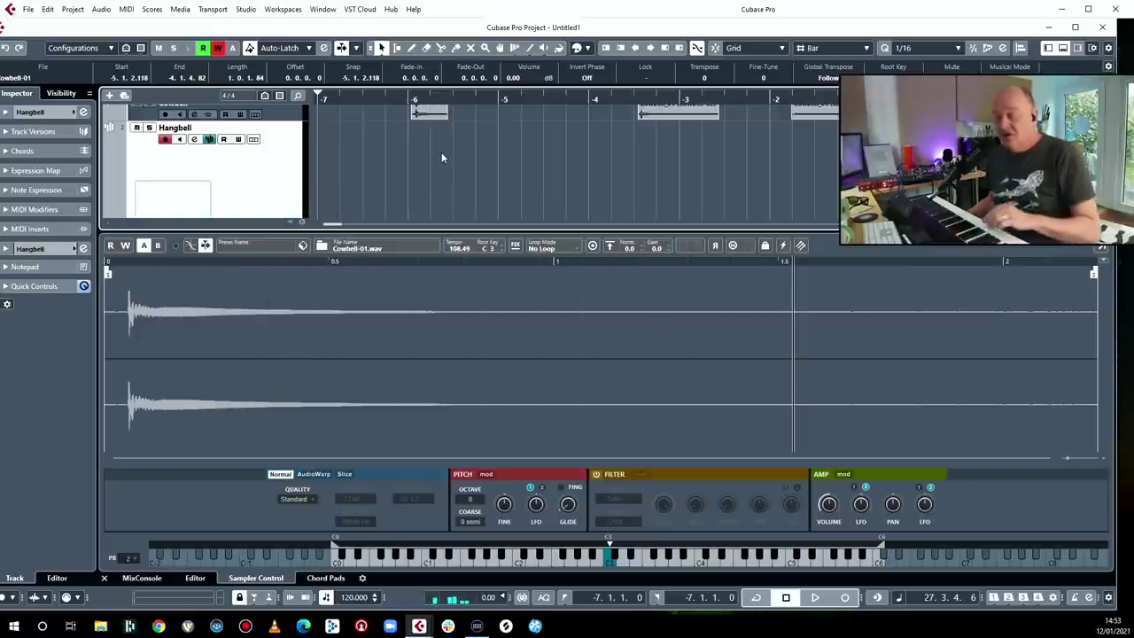
scroll(449, 137, up, 1)
click(430, 127)
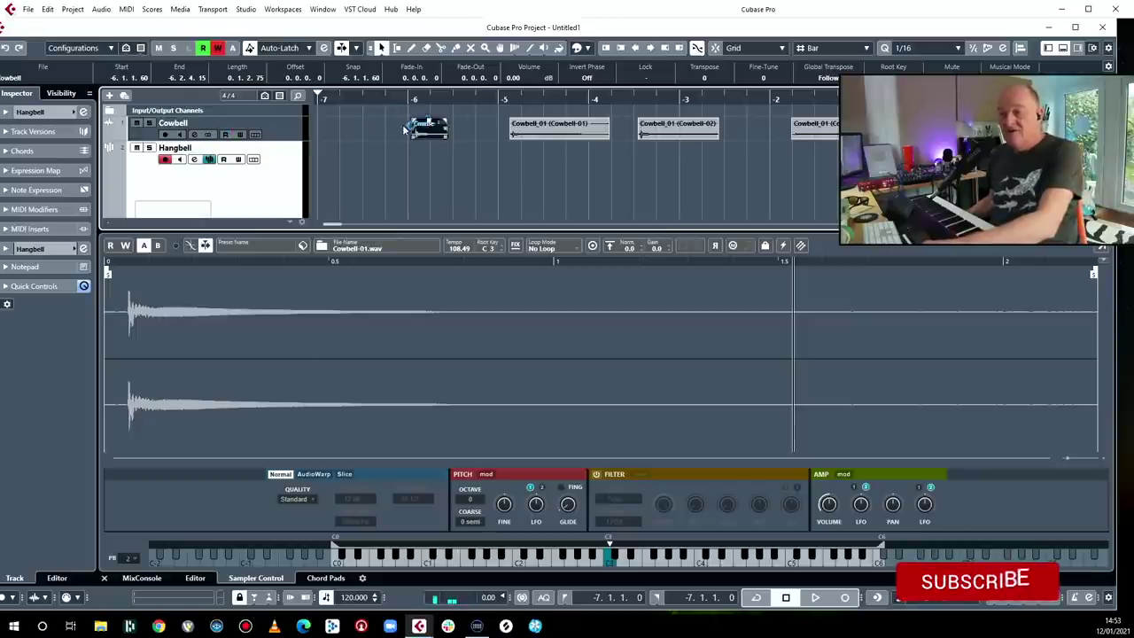
key(ctrl+z)
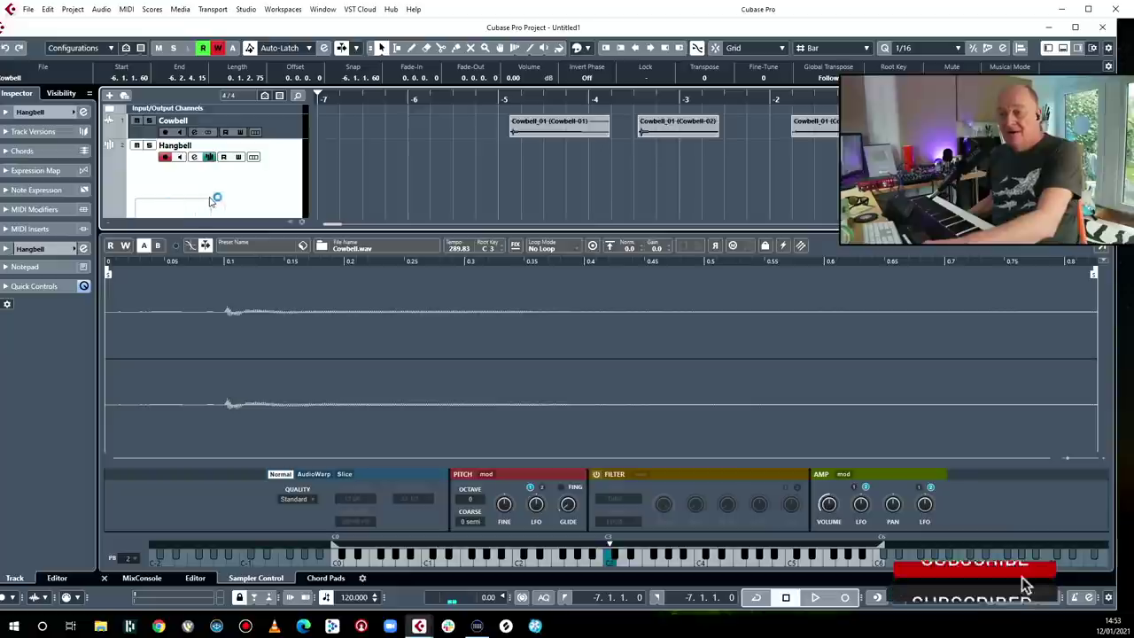
- Move the sample start to 0.1 s, begin the fade-out near 0.5 s, and normalize
drag(108, 274, 227, 274)
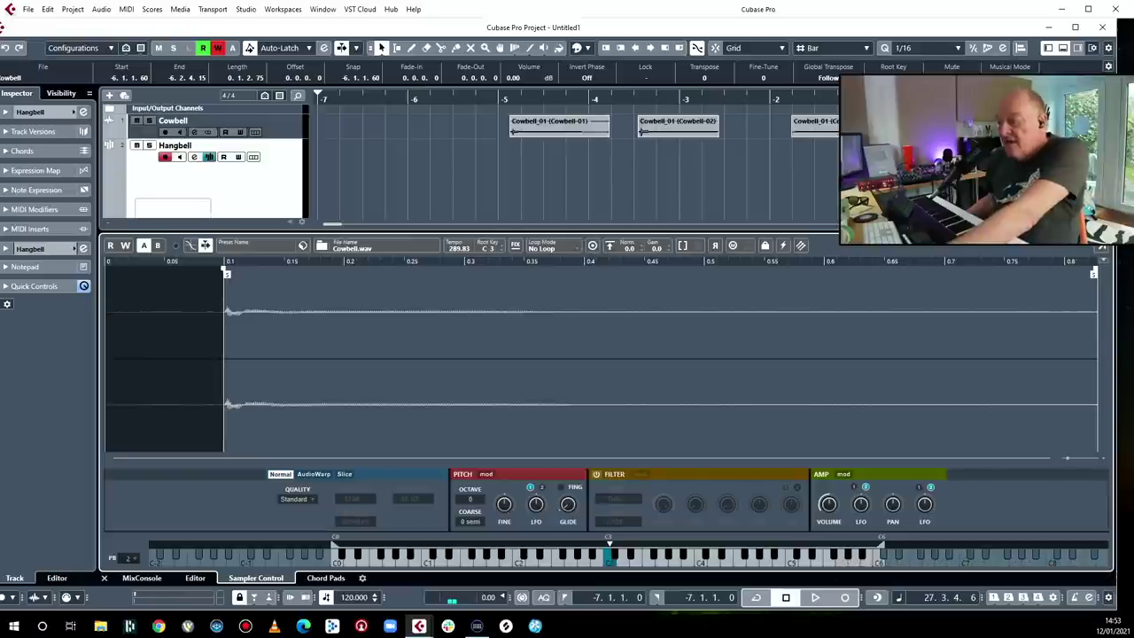
drag(874, 280, 703, 301)
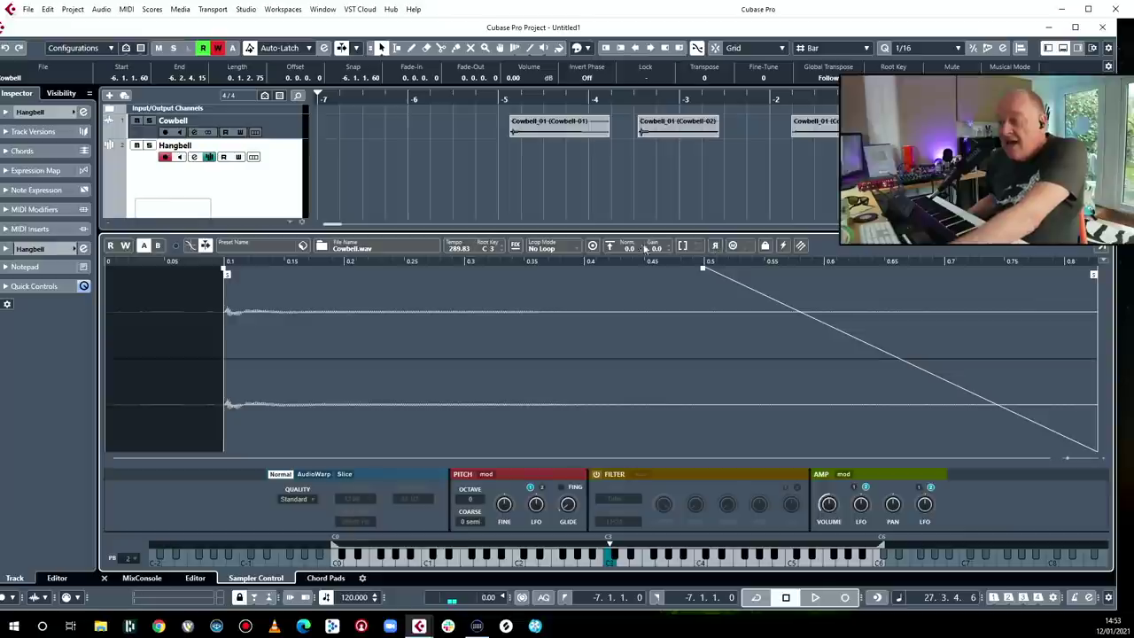
click(609, 247)
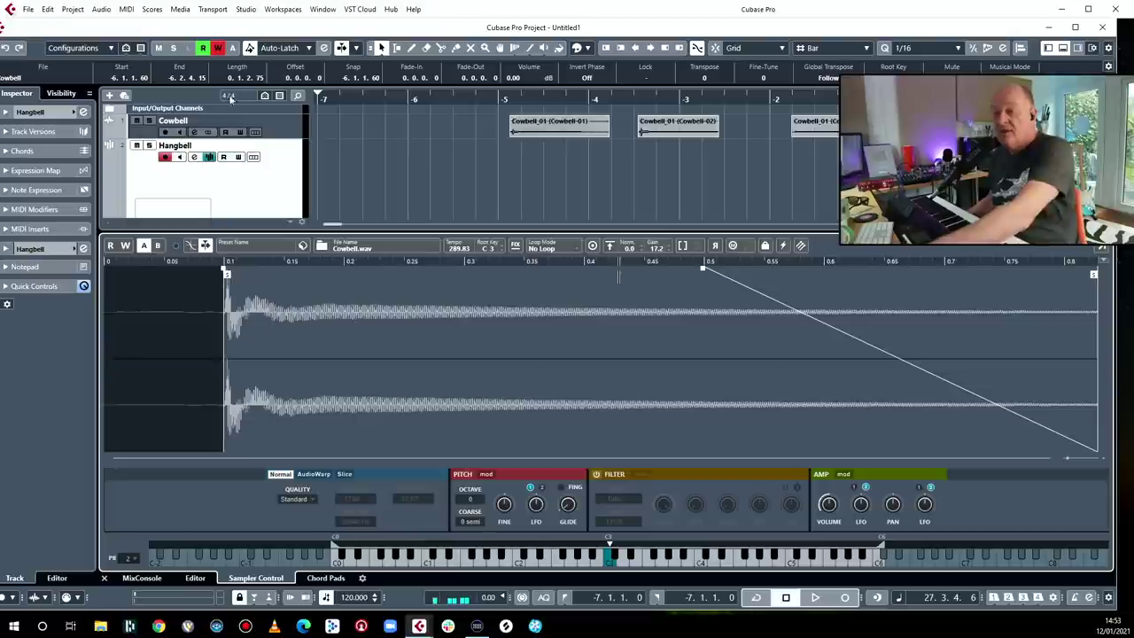
- Duplicate the Hangbell track, then delete the Hangbell (D) copy again
right_click(284, 190)
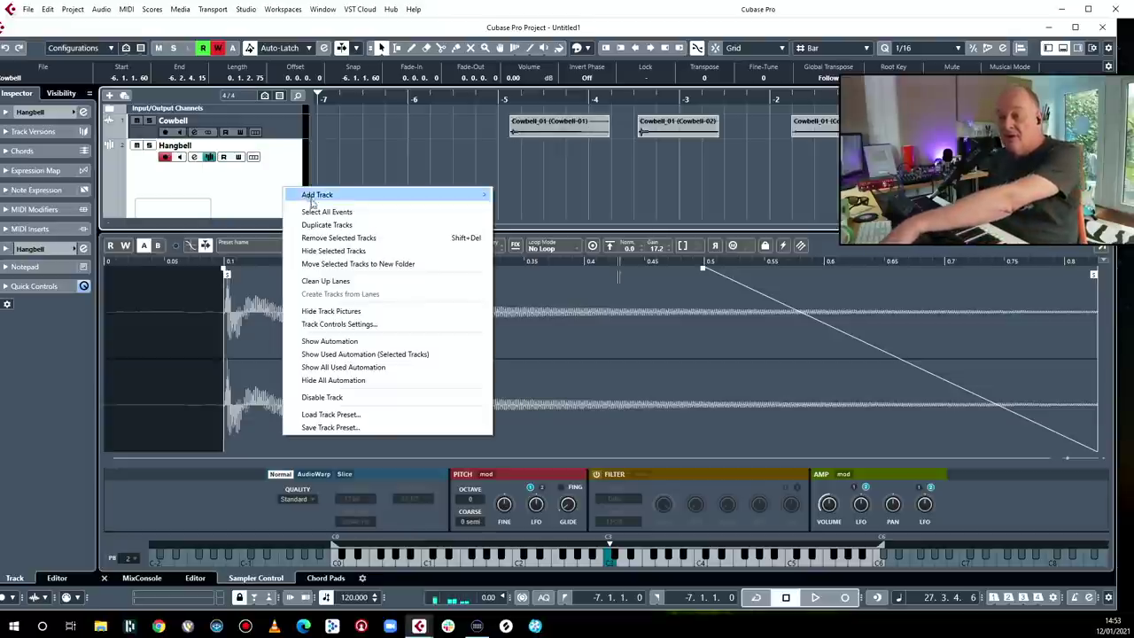
click(321, 224)
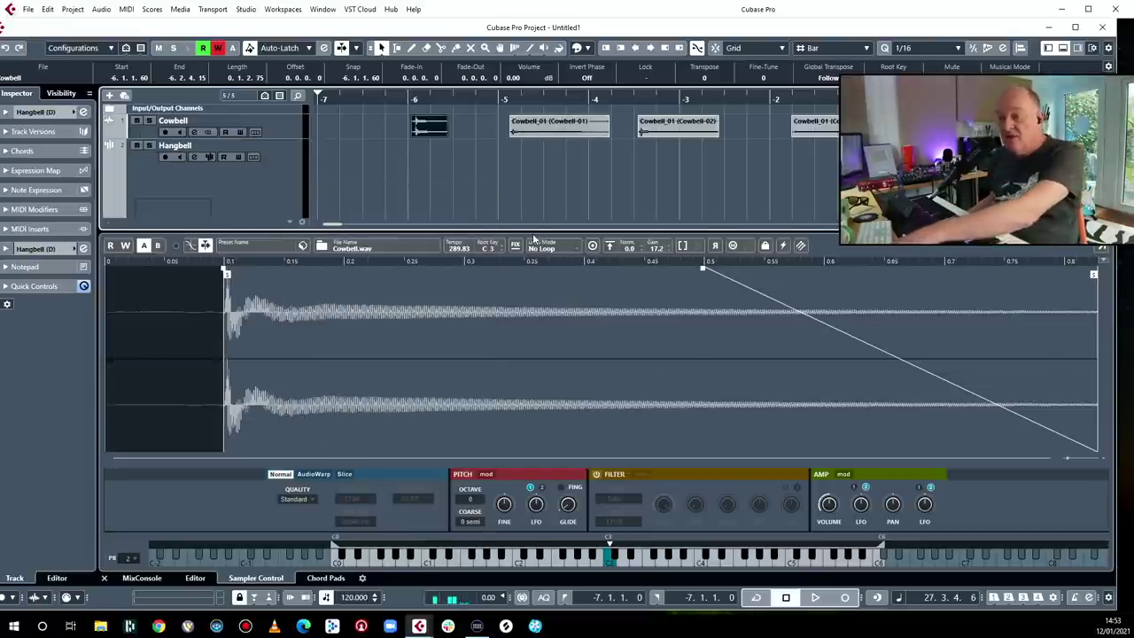
click(1063, 48)
click(256, 416)
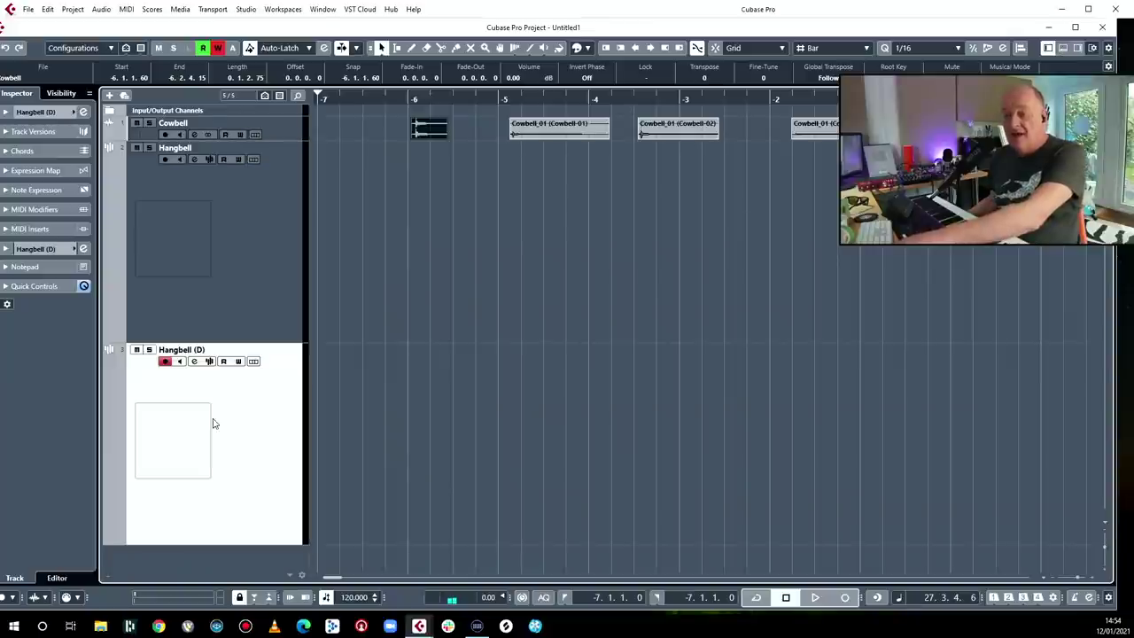
right_click(256, 430)
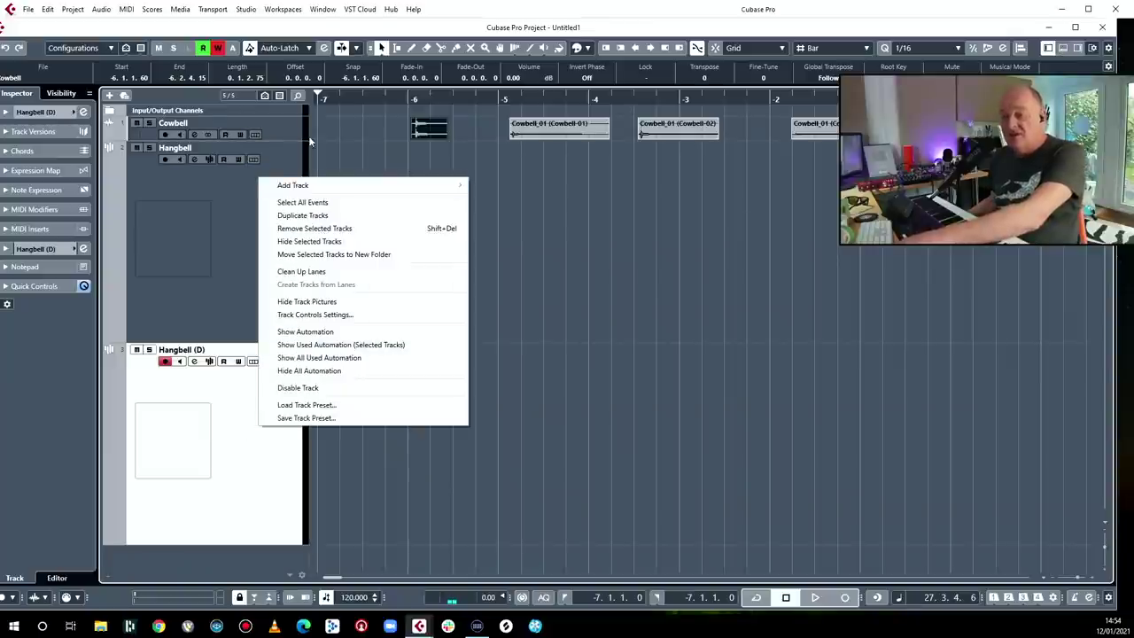
click(301, 228)
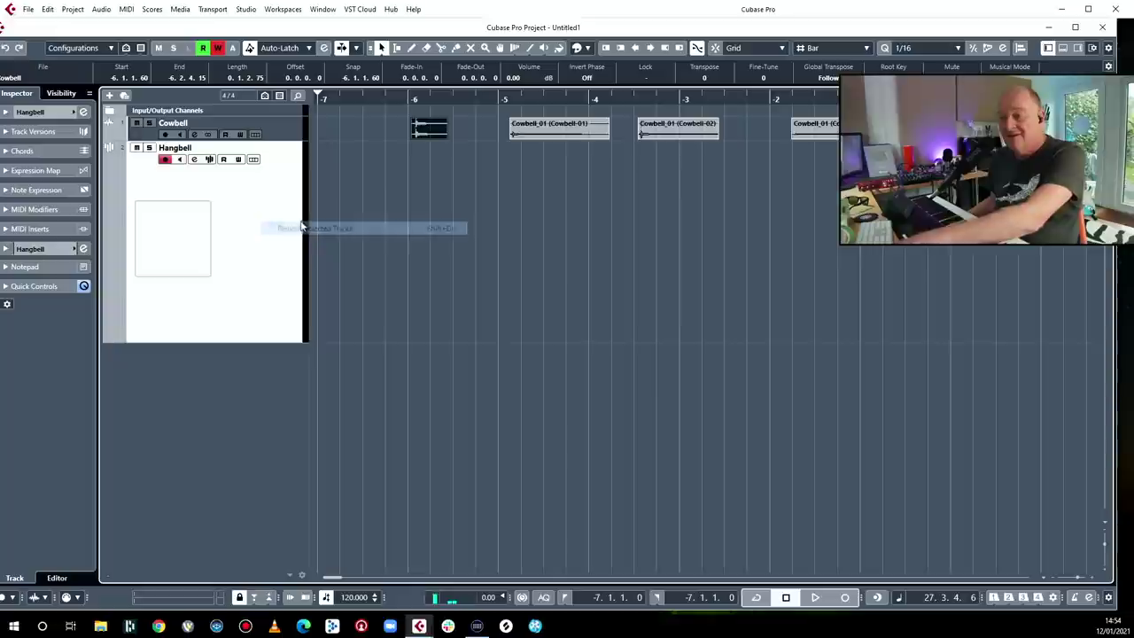
- Add six sampler tracks named 'CB' in one batch
right_click(259, 359)
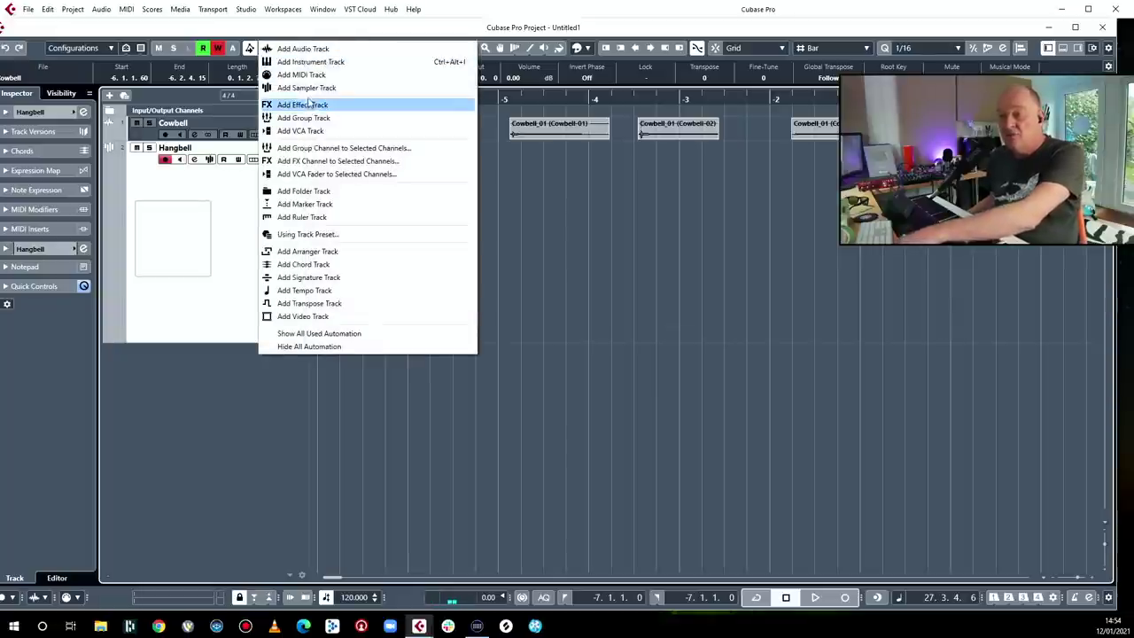
click(319, 86)
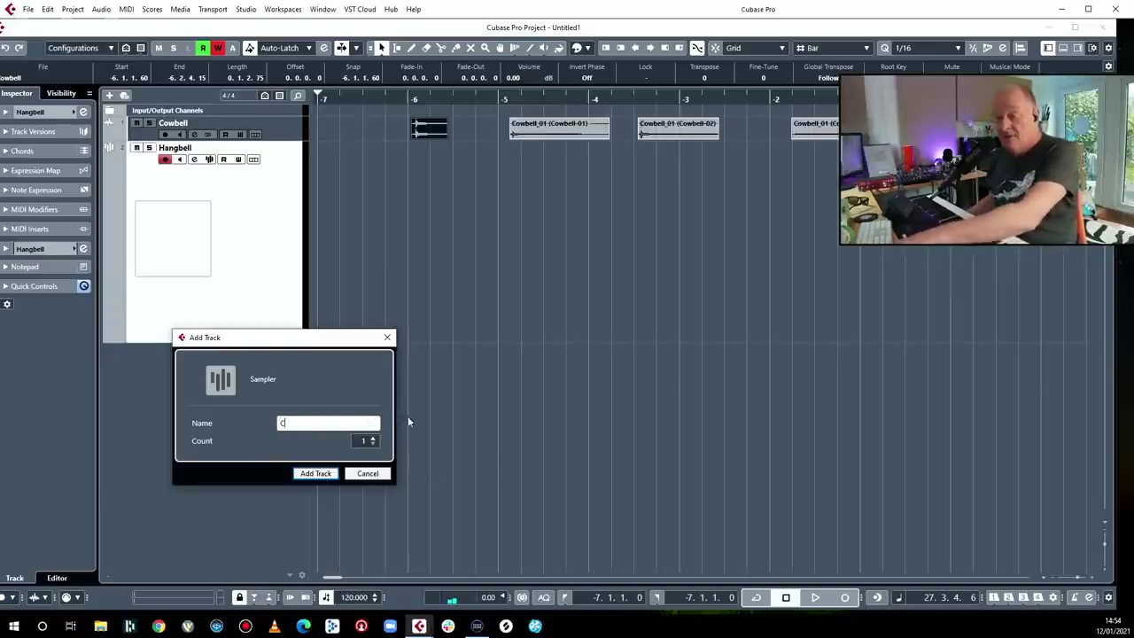
text(CB)
click(374, 439)
click(374, 440)
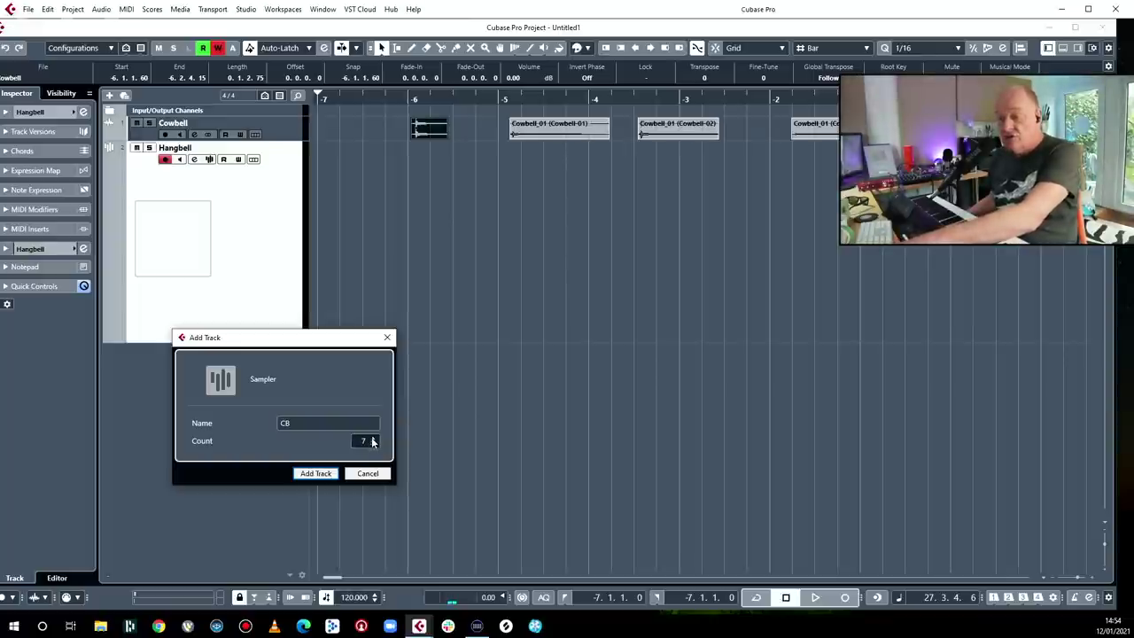
click(315, 473)
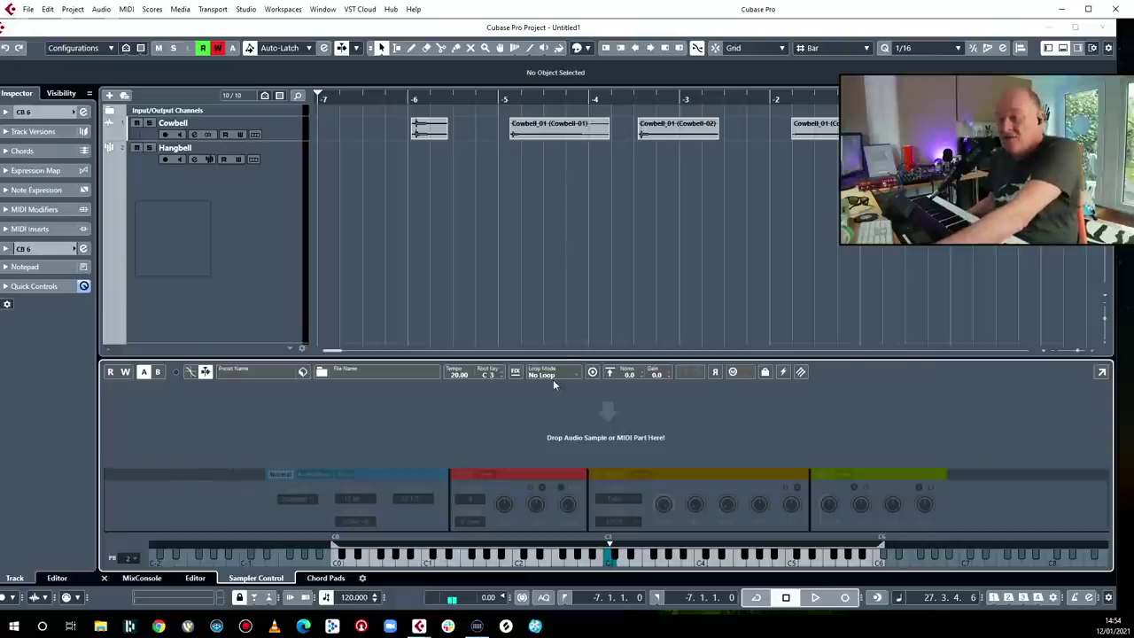
- Load Cowbell-02 into the CB 6 sampler with a fade-out from about 1.2 s, and audition it
drag(677, 126, 609, 288)
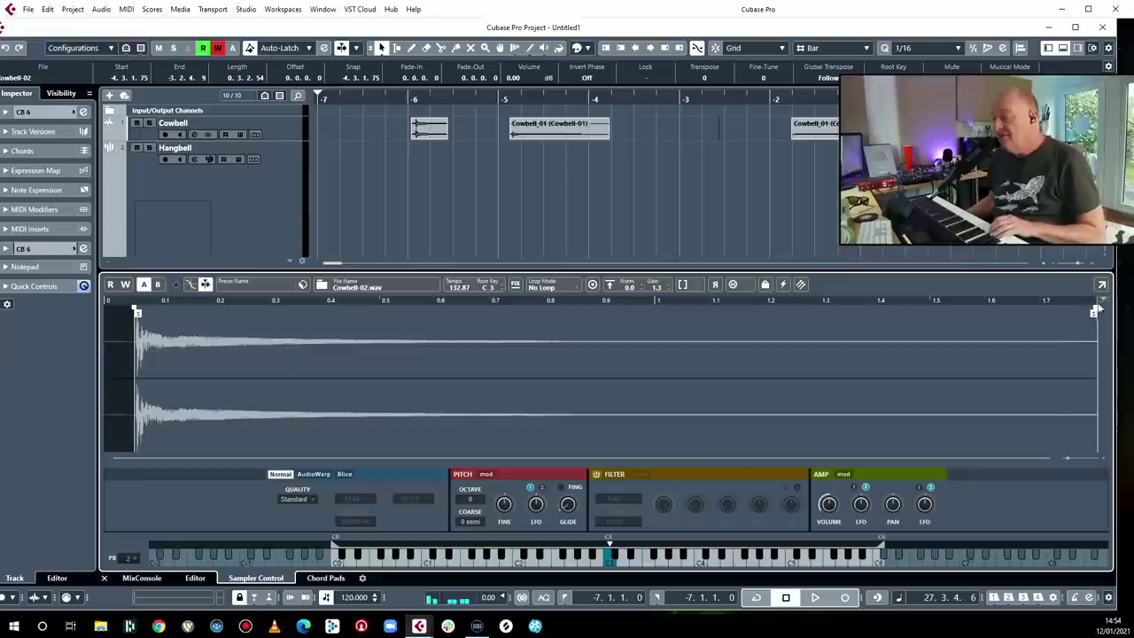
mouse_move(1094, 310)
mouse_down()
mouse_move(653, 312)
mouse_move(1129, 314)
mouse_move(1037, 302)
mouse_move(782, 308)
mouse_up()
key(space)
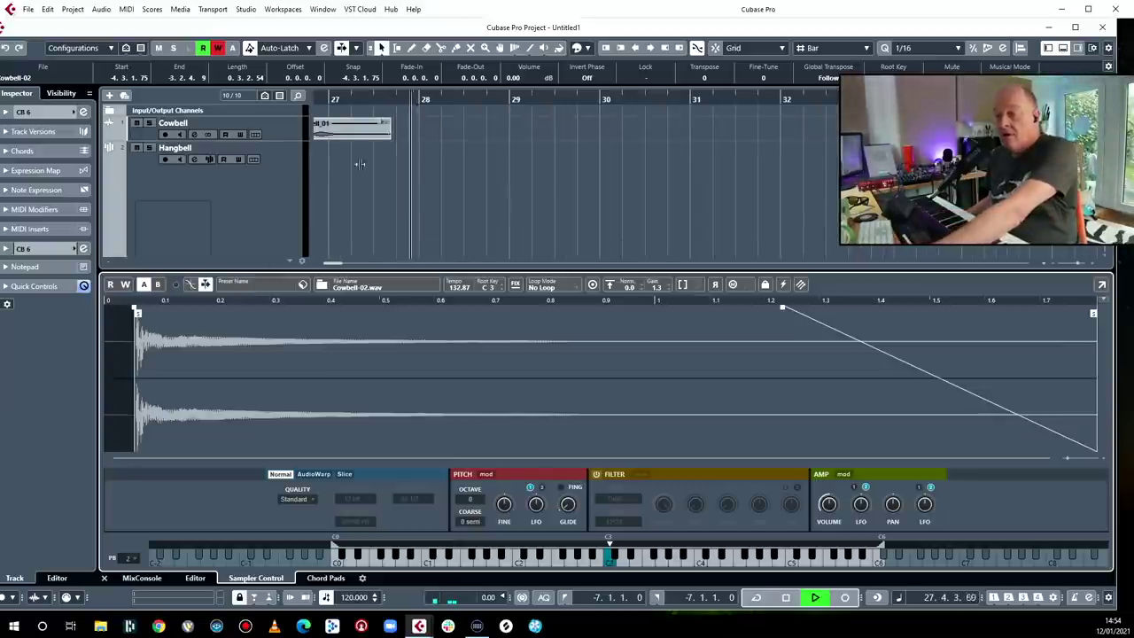
key(space)
scroll(635, 177, left, 10)
scroll(637, 176, left, 10)
scroll(636, 173, left, 5)
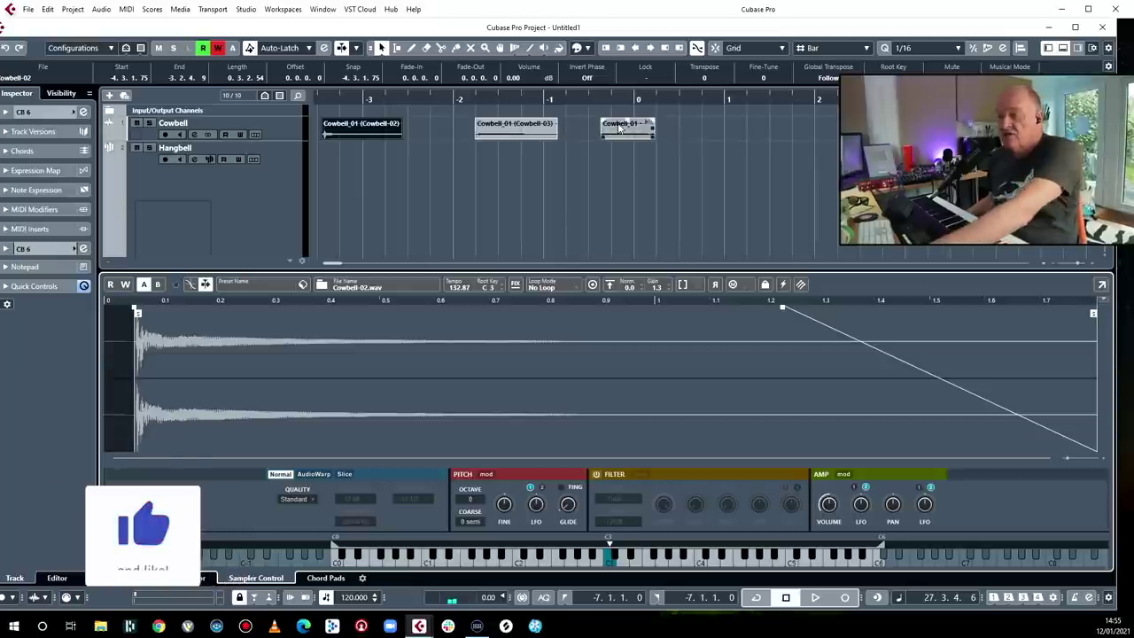
- Add a new audio track named Audio 01 from the Cowbell track's menu
right_click(295, 132)
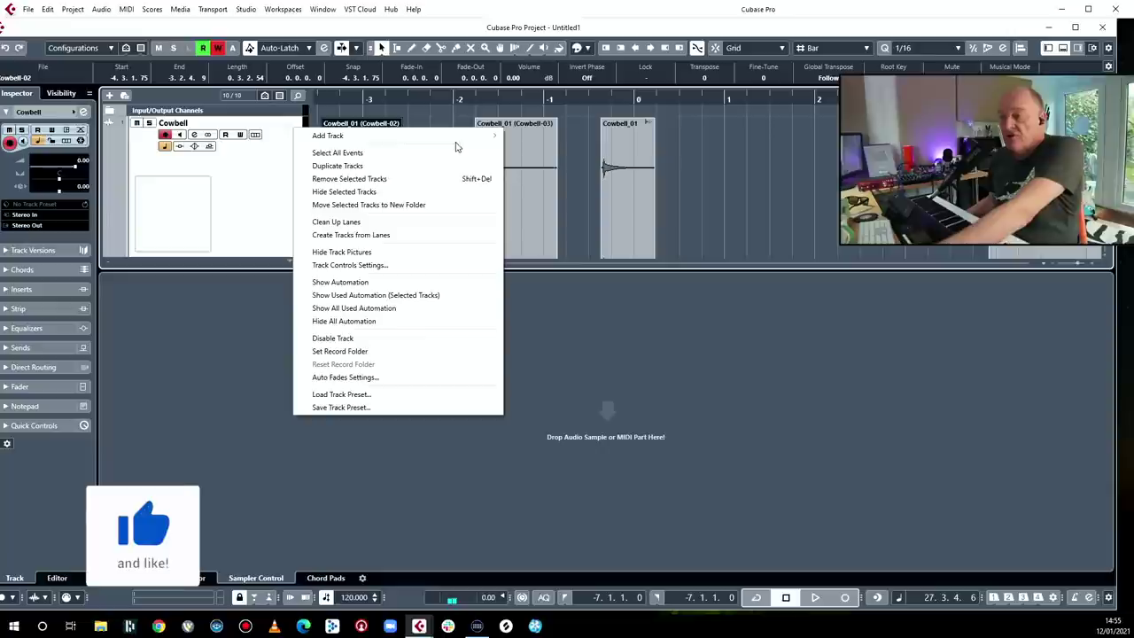
mouse_move(460, 137)
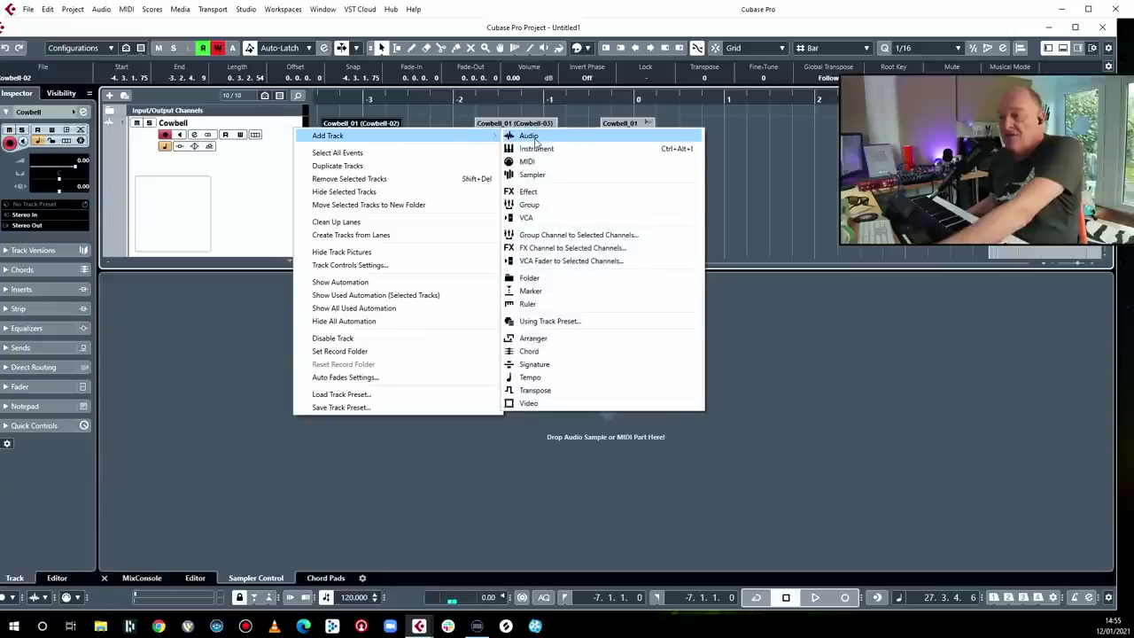
click(531, 137)
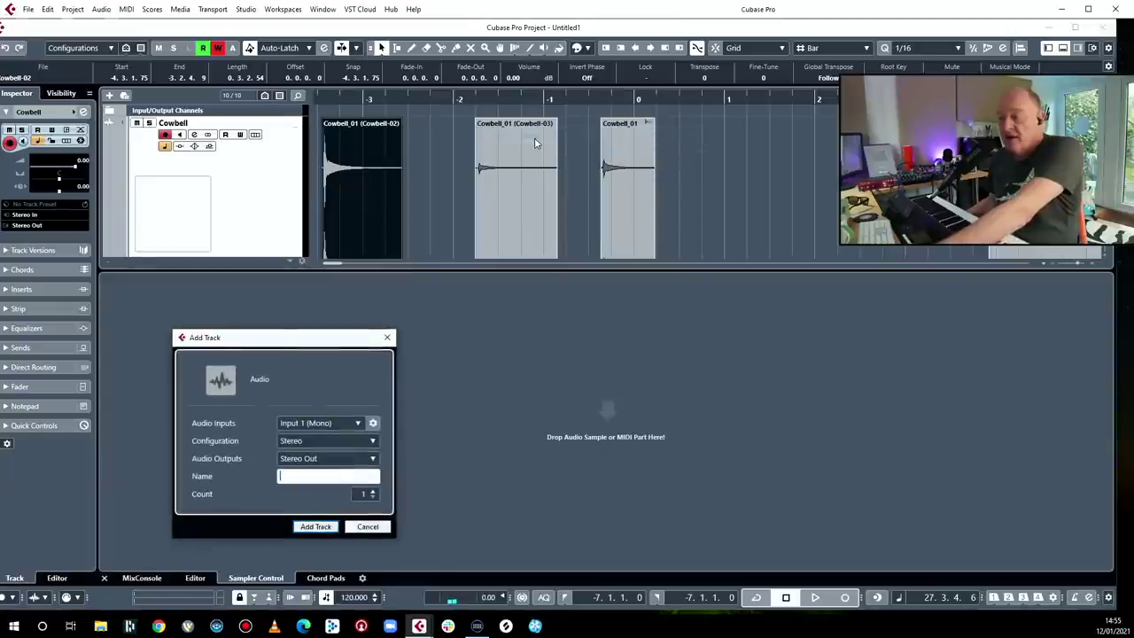
click(315, 526)
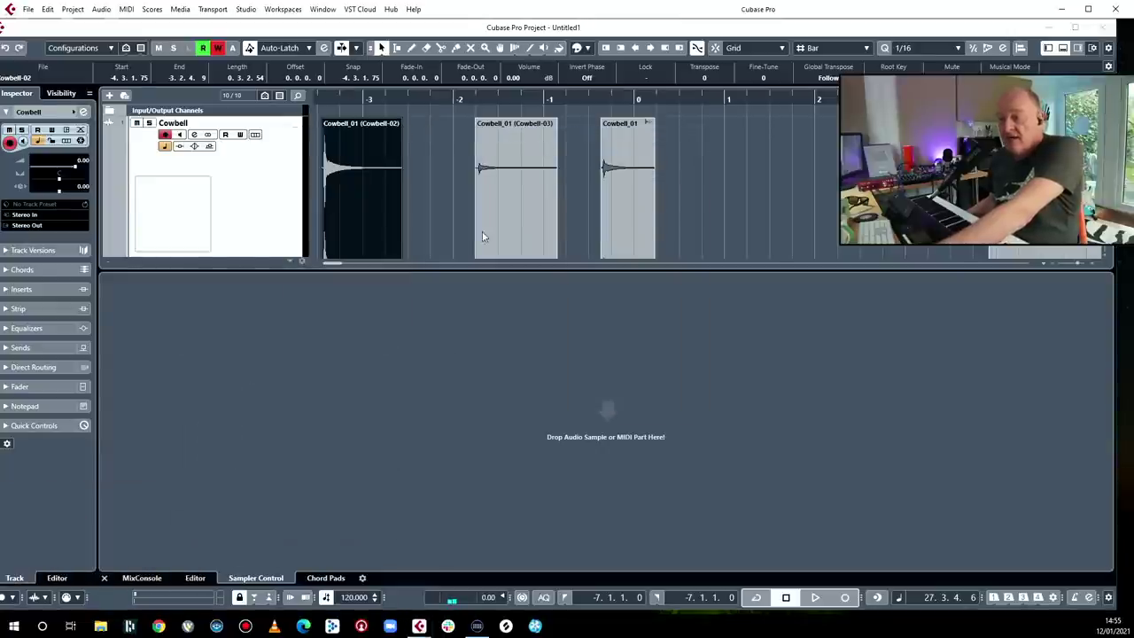
- Move the Cowbell-02 event onto Audio 01 and show the MixConsole
click(353, 132)
drag(354, 150, 360, 184)
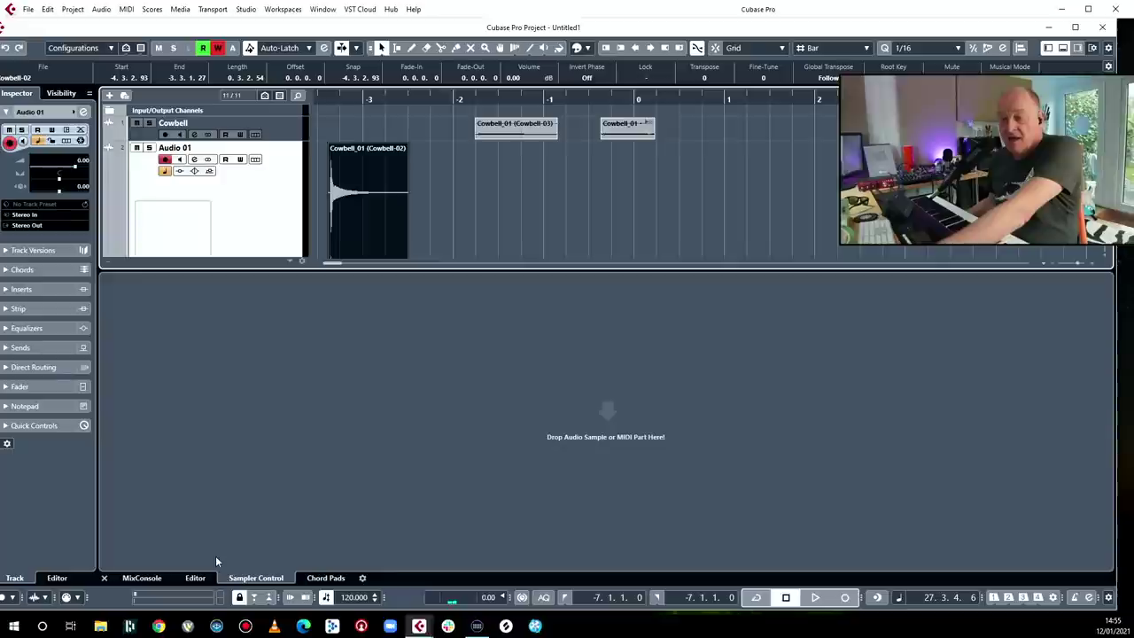
click(139, 577)
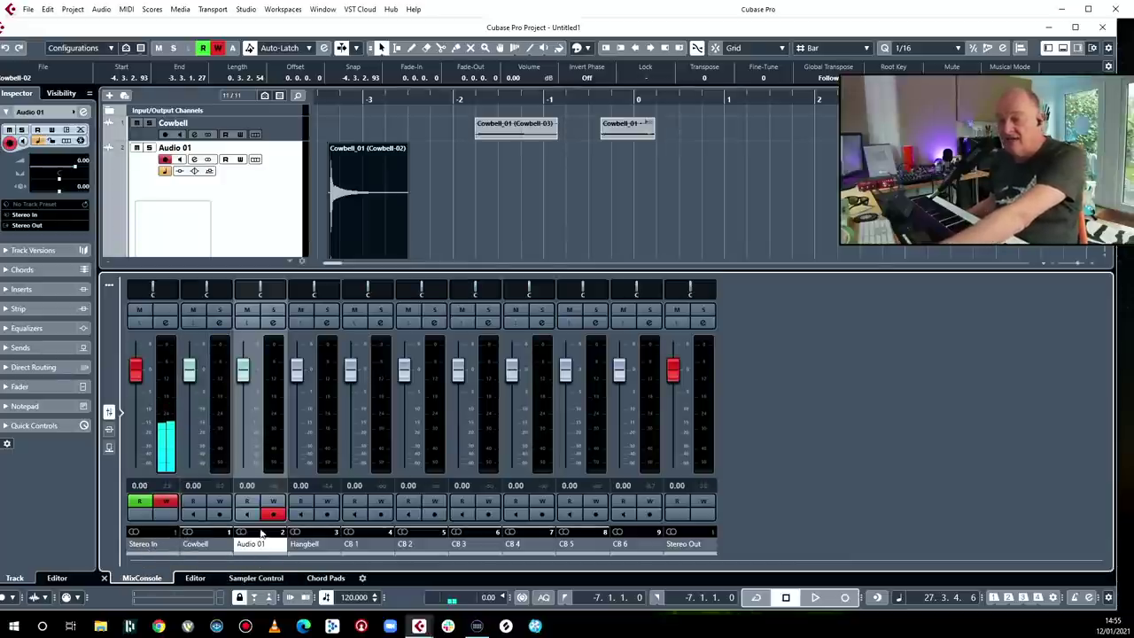
- Load Cinematic Rooms Professional into an Audio 01 insert slot, then close its window
click(109, 430)
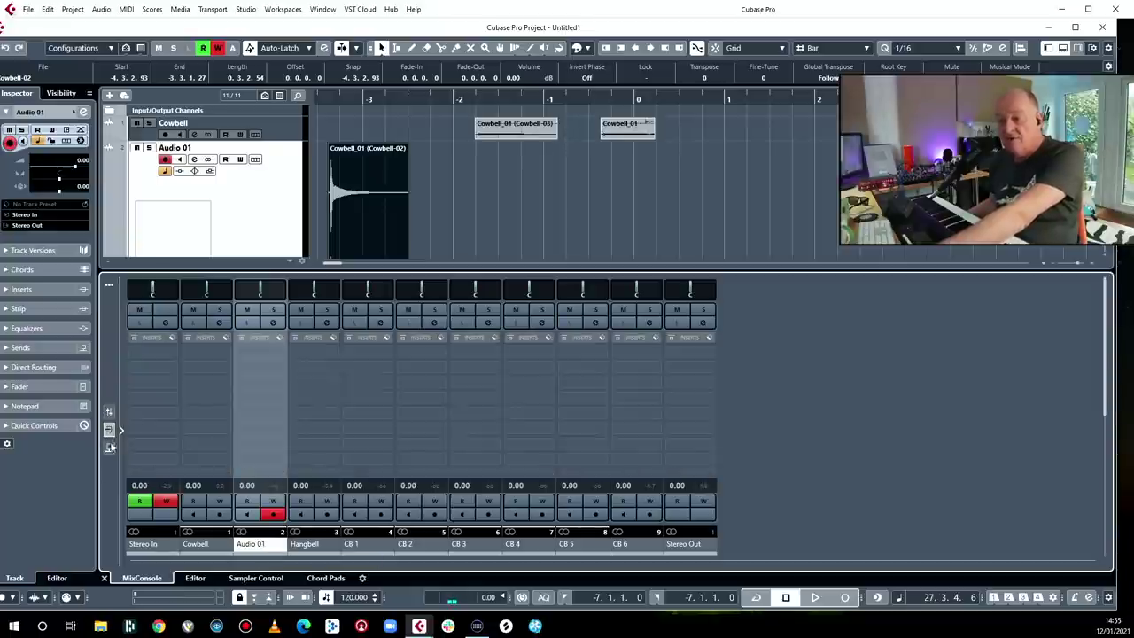
click(278, 372)
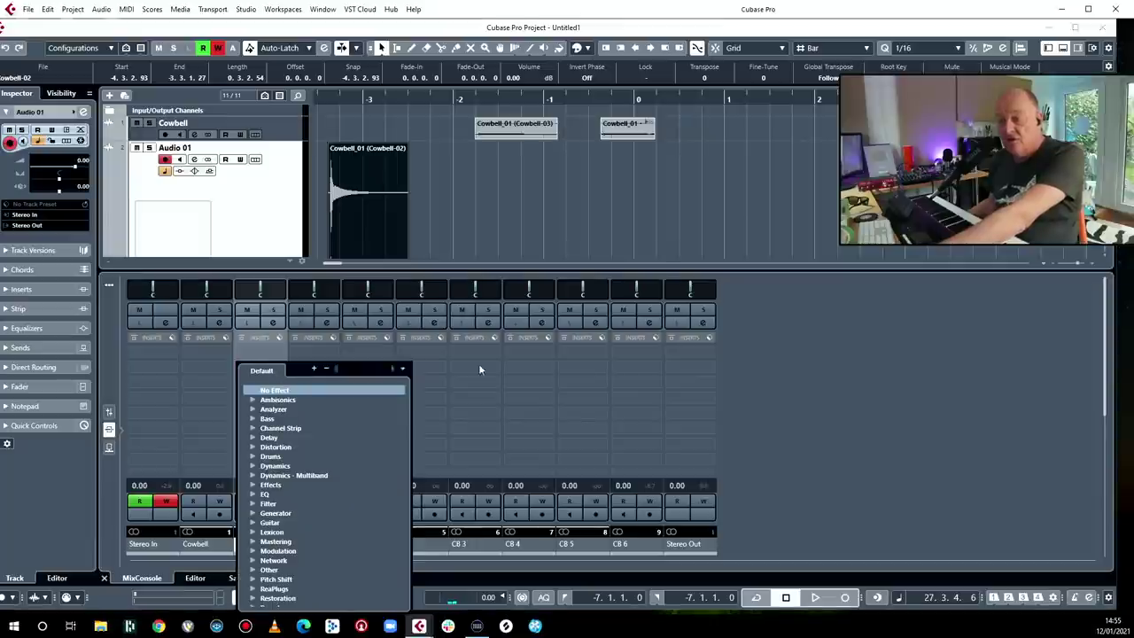
text(cin)
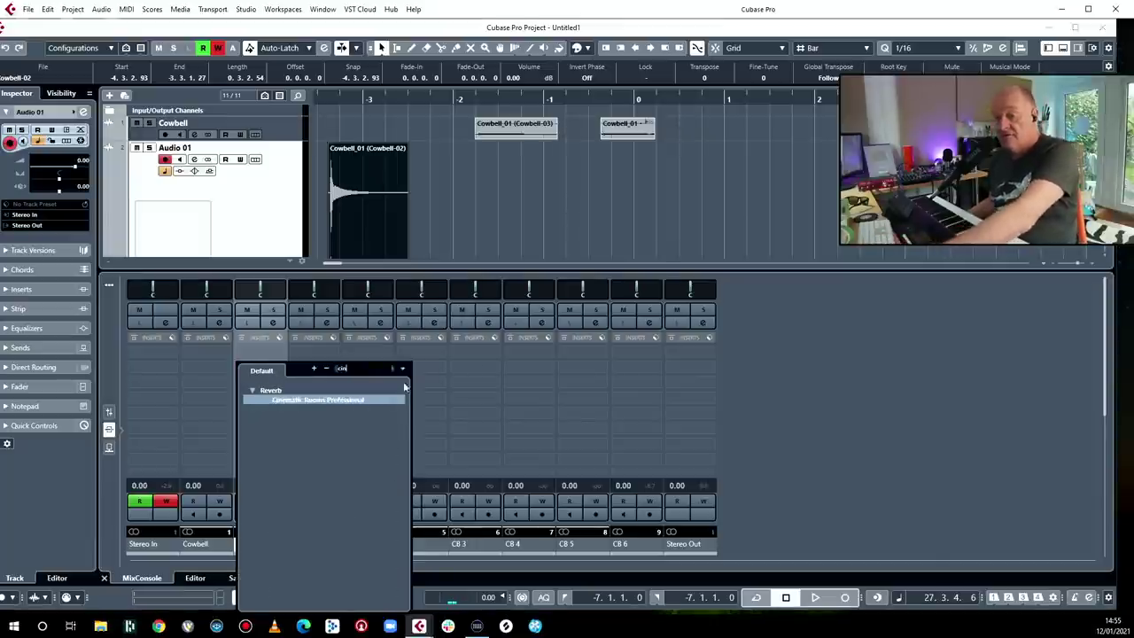
click(319, 400)
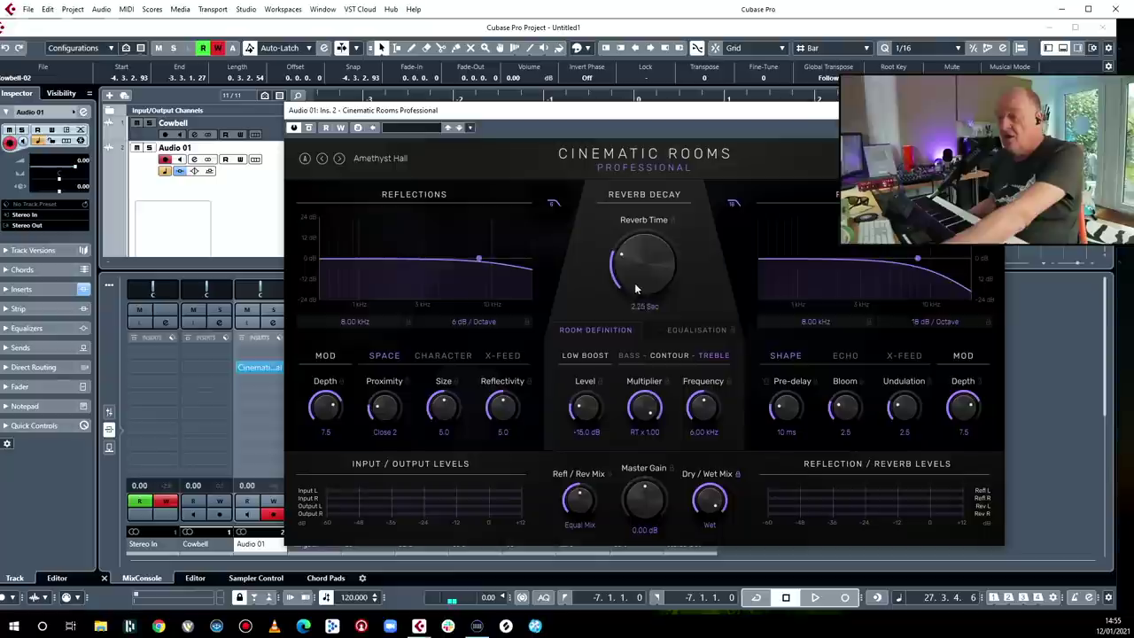
click(829, 109)
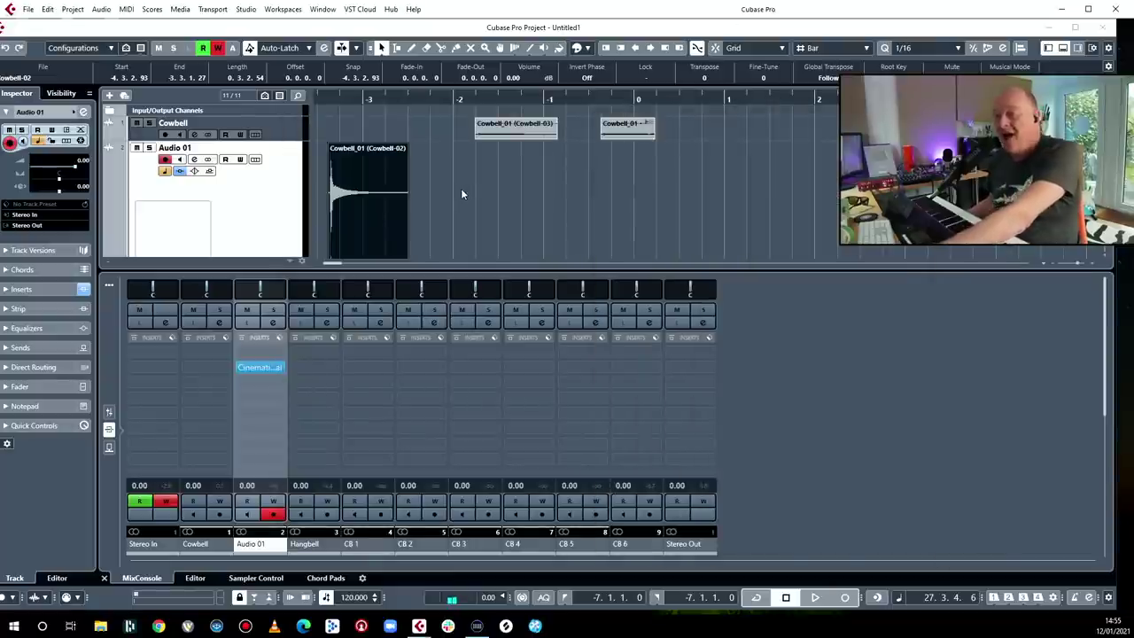
- Draw an empty event on Audio 01 and glue it to the cowbell as one long event
key(g)
key(g)
key(g)
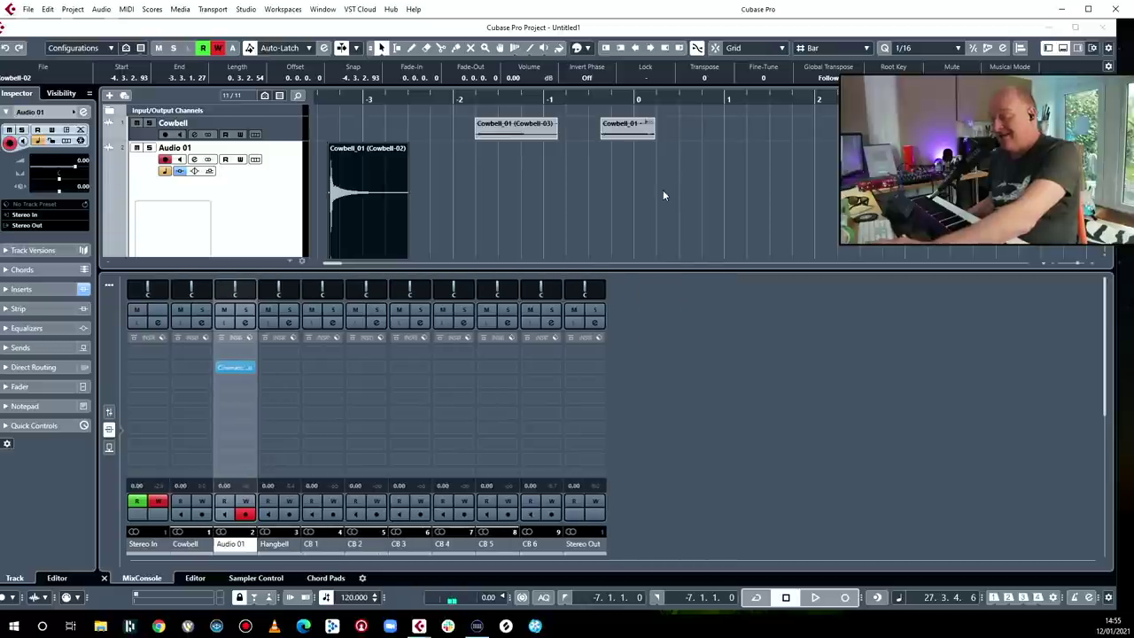
key(g)
click(675, 181)
key(g)
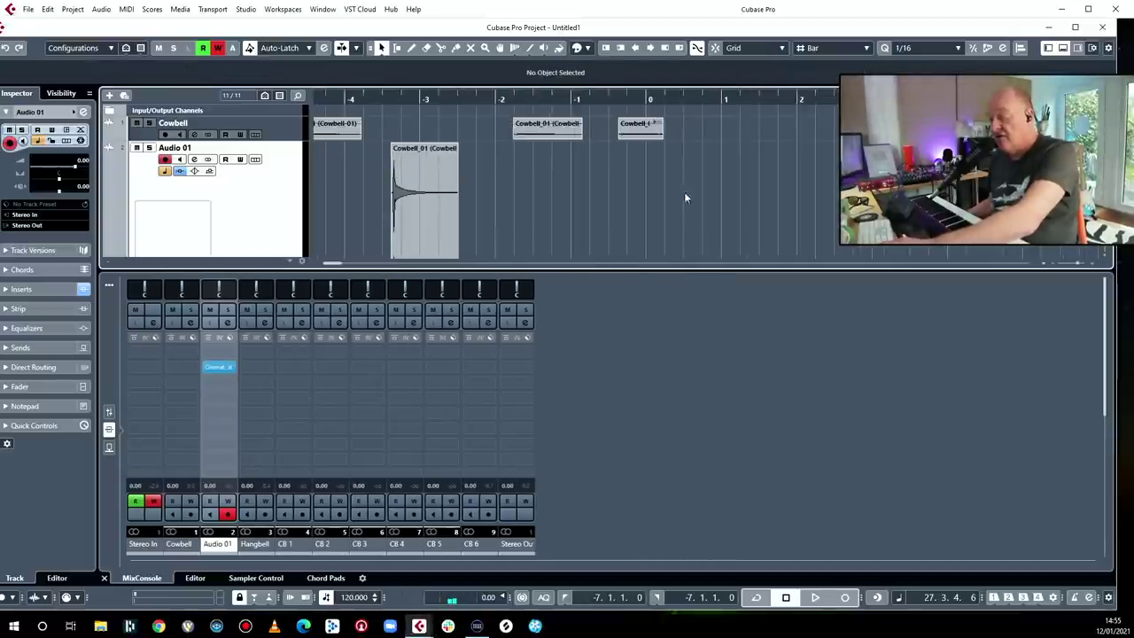
key(g)
key(g)
key(g)
key(g)
key(8)
key(Right)
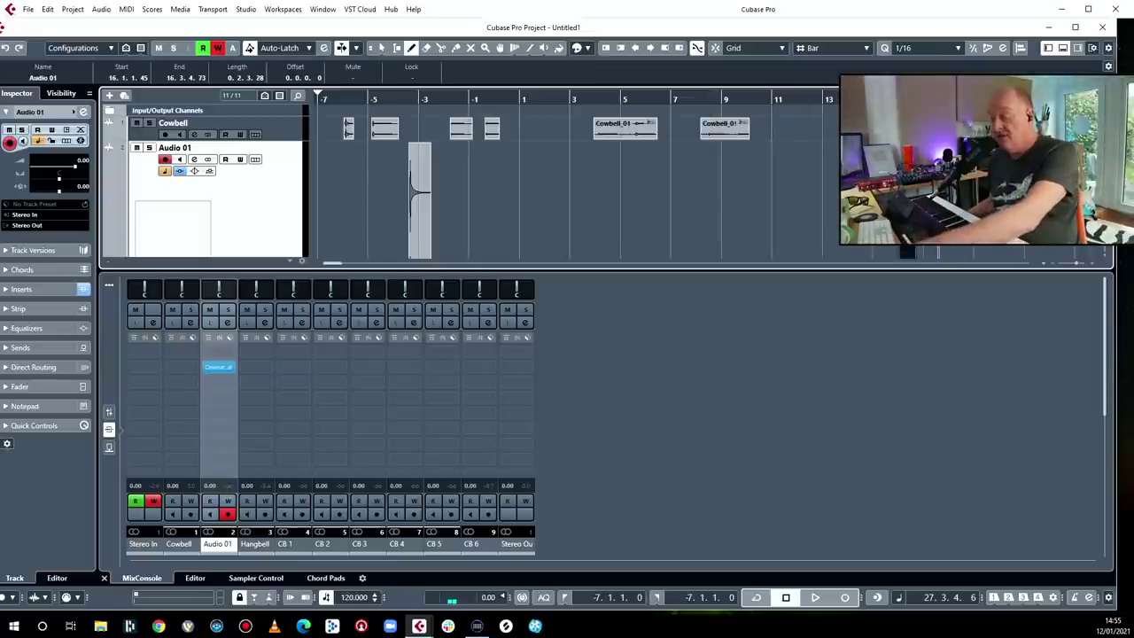
key(Left)
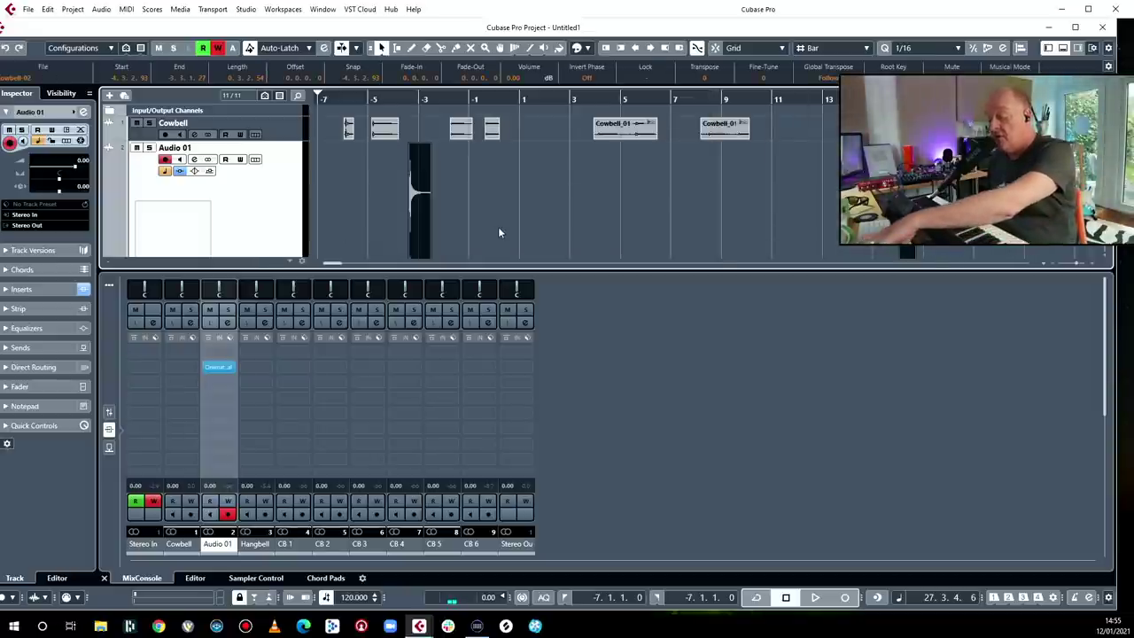
key(8)
key(9)
click(429, 191)
key(space)
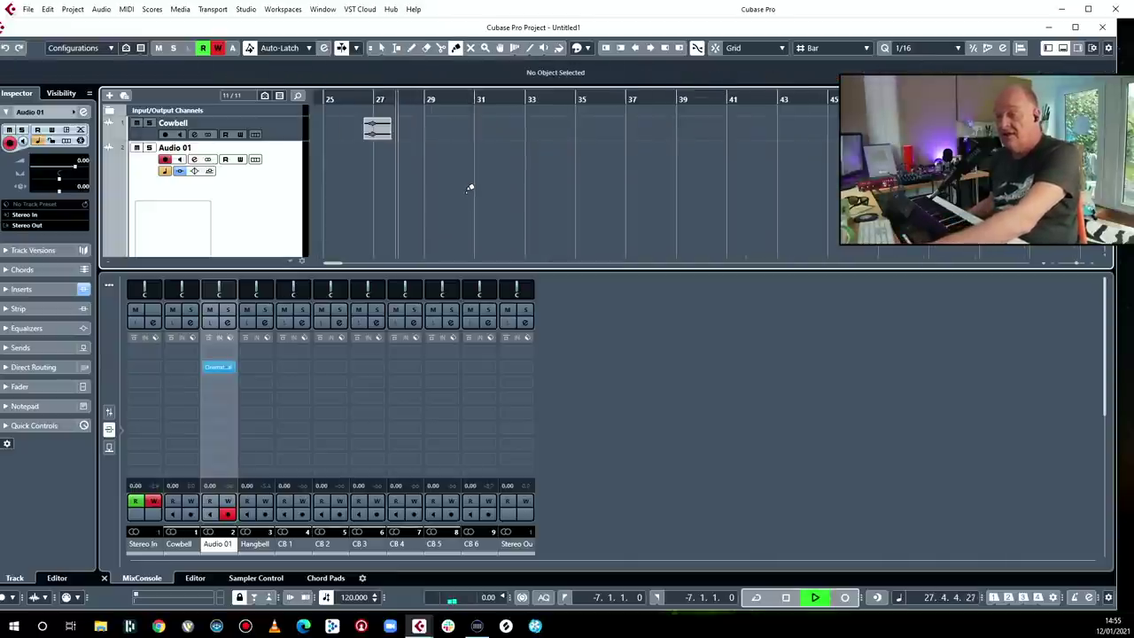
key(space)
- Set locators to the long Audio 01 event, play it with reverb, and Render in Place
scroll(470, 187, right, 15)
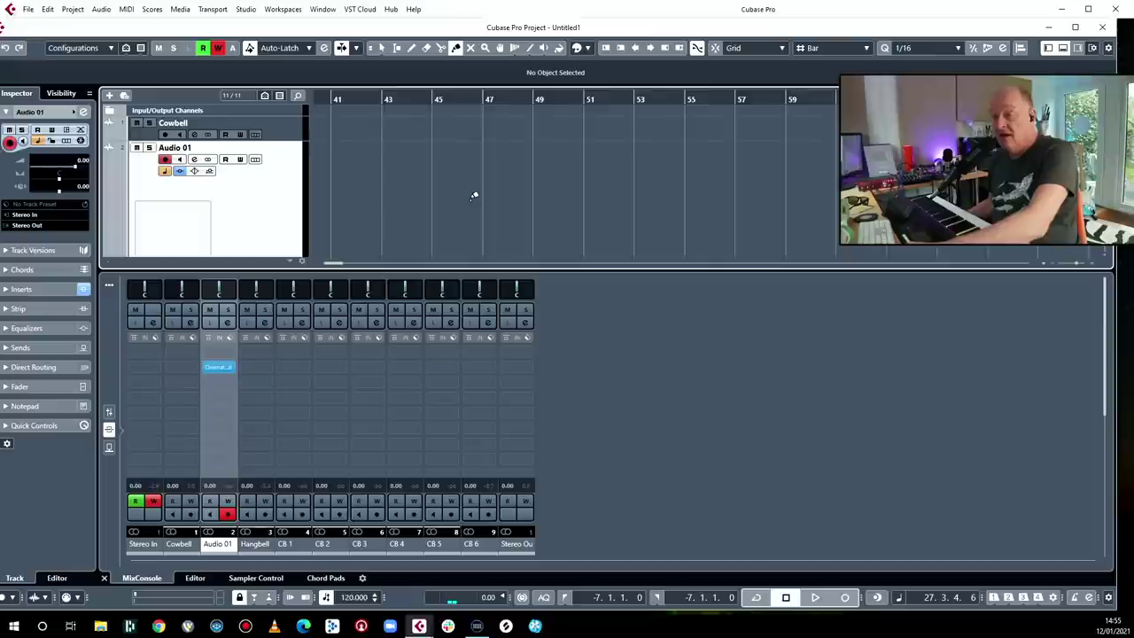
scroll(597, 193, left, 20)
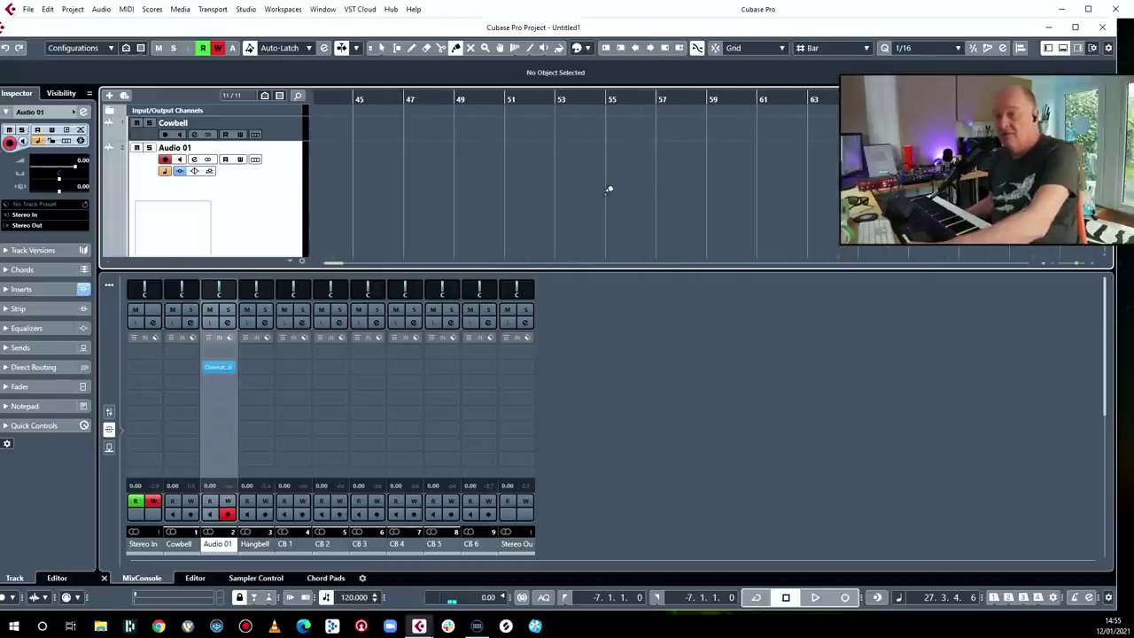
scroll(600, 190, left, 2)
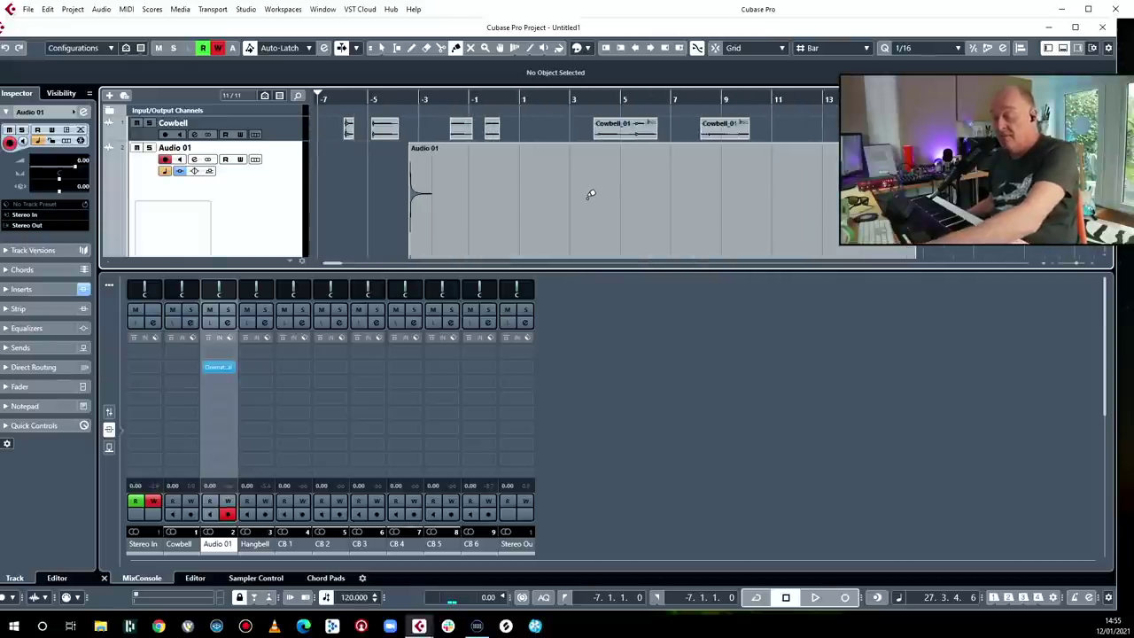
click(587, 198)
key(p)
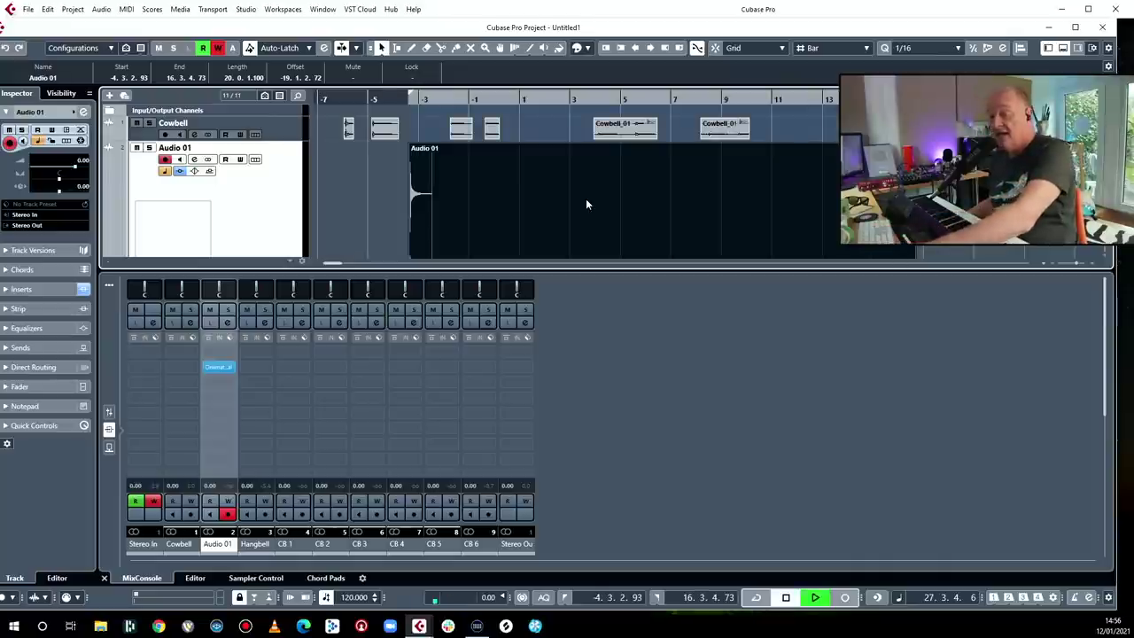
scroll(574, 197, right, 6)
key(KP_1)
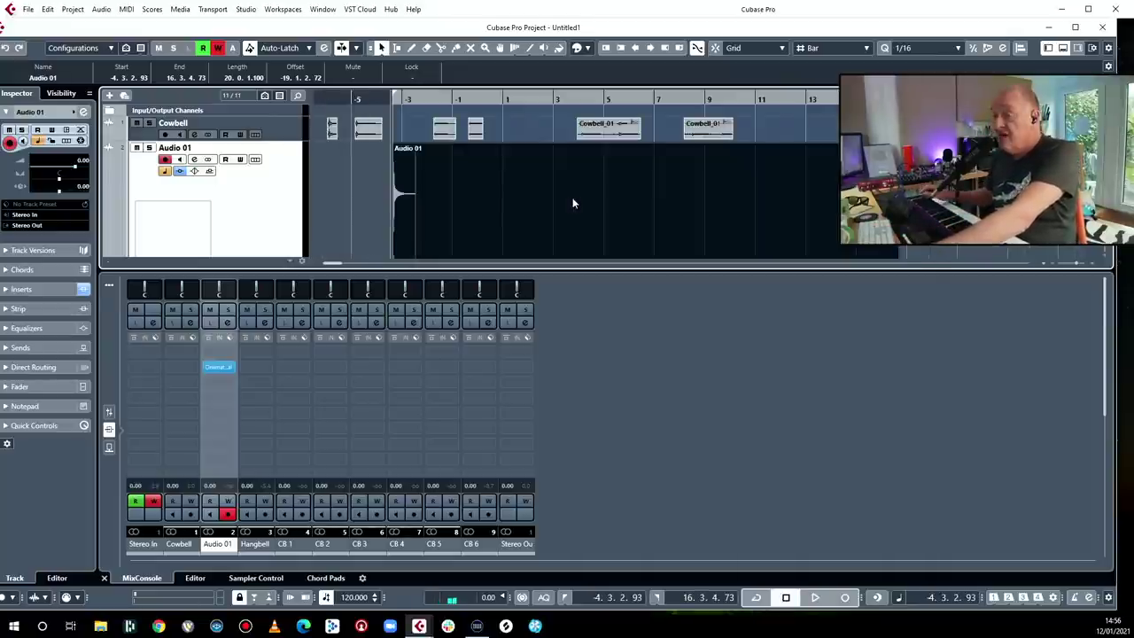
key(space)
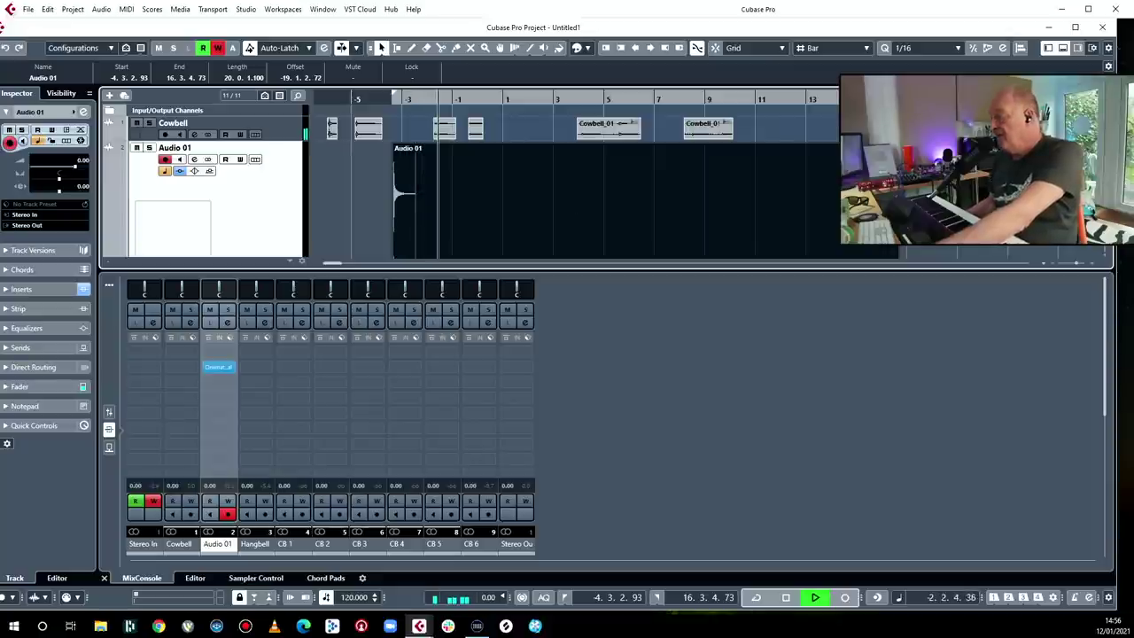
key(space)
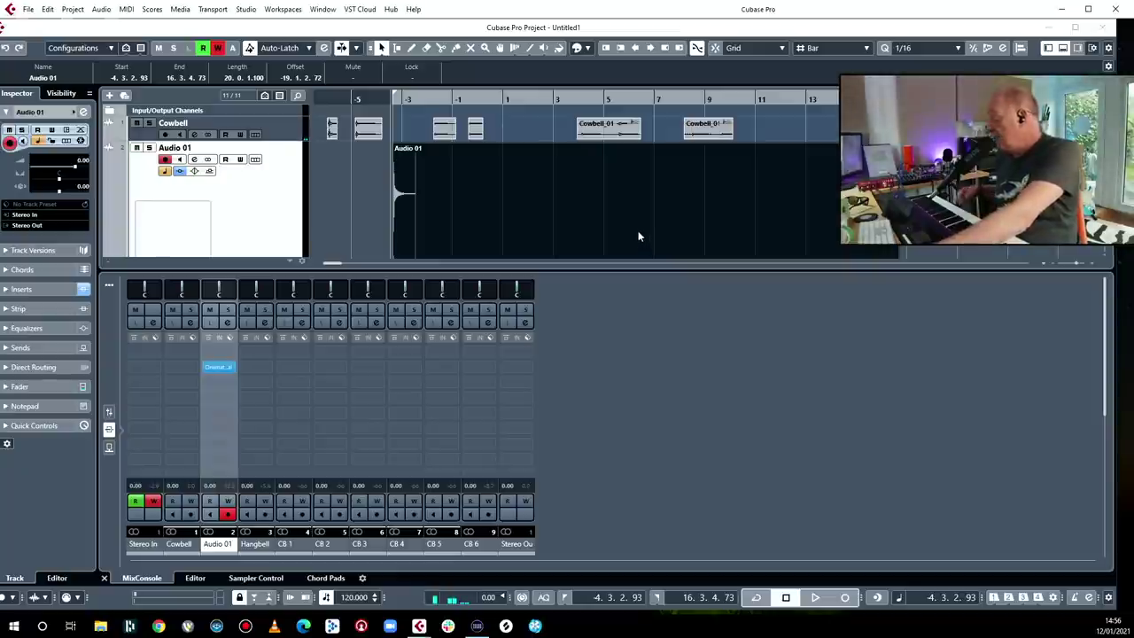
key(ctrl+alt+r)
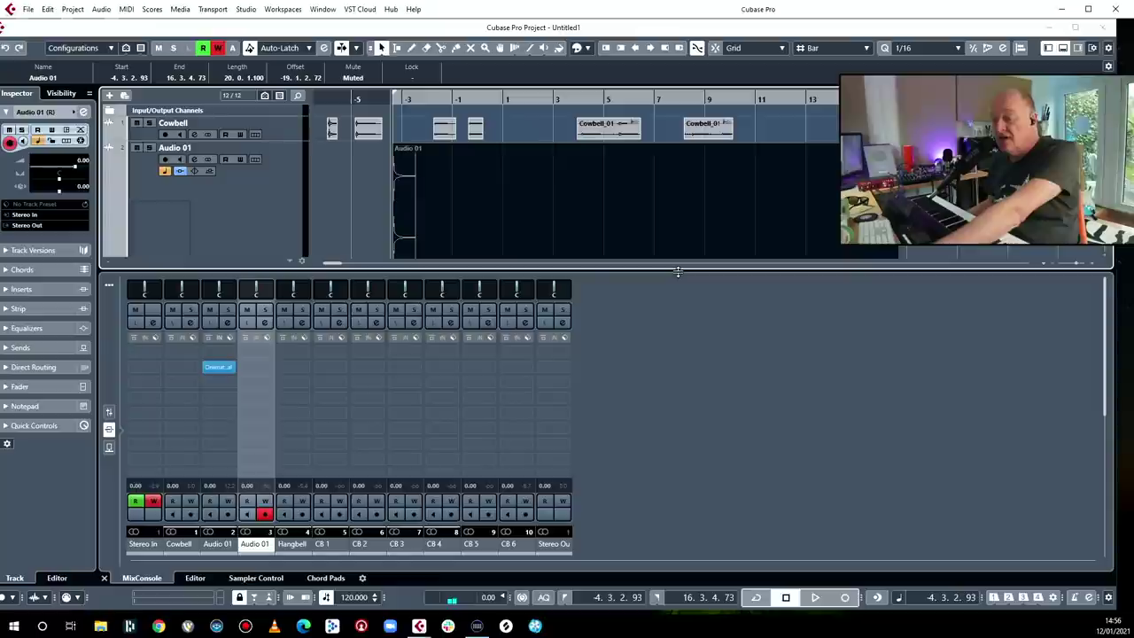
- Trim the start of the long rendered Audio 01 event and delete the small leftover piece
scroll(662, 239, down, 1)
click(660, 242)
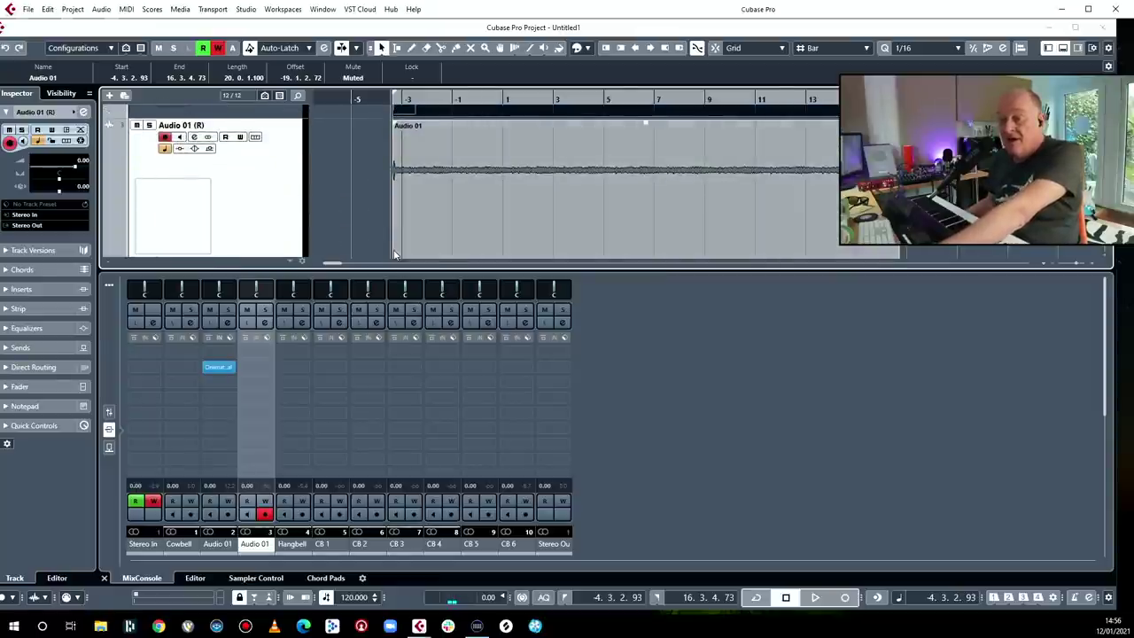
click(472, 211)
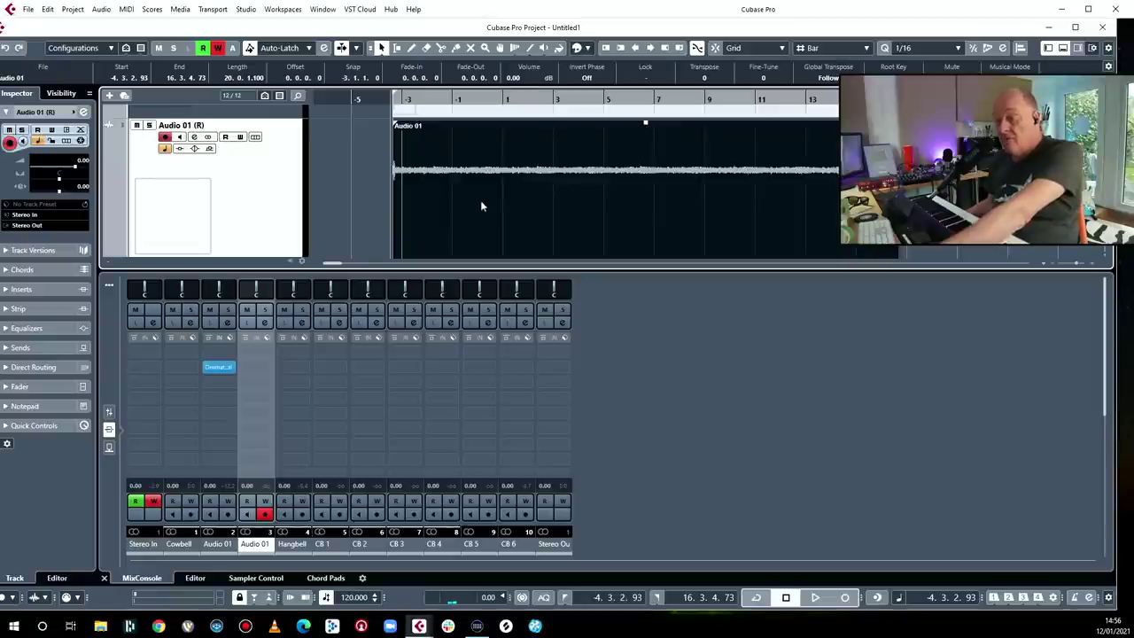
drag(395, 217, 408, 220)
key(3)
key(1)
click(398, 190)
key(Delete)
- Fade the event in and out, then bounce it so the bounced clip replaces the event
click(409, 185)
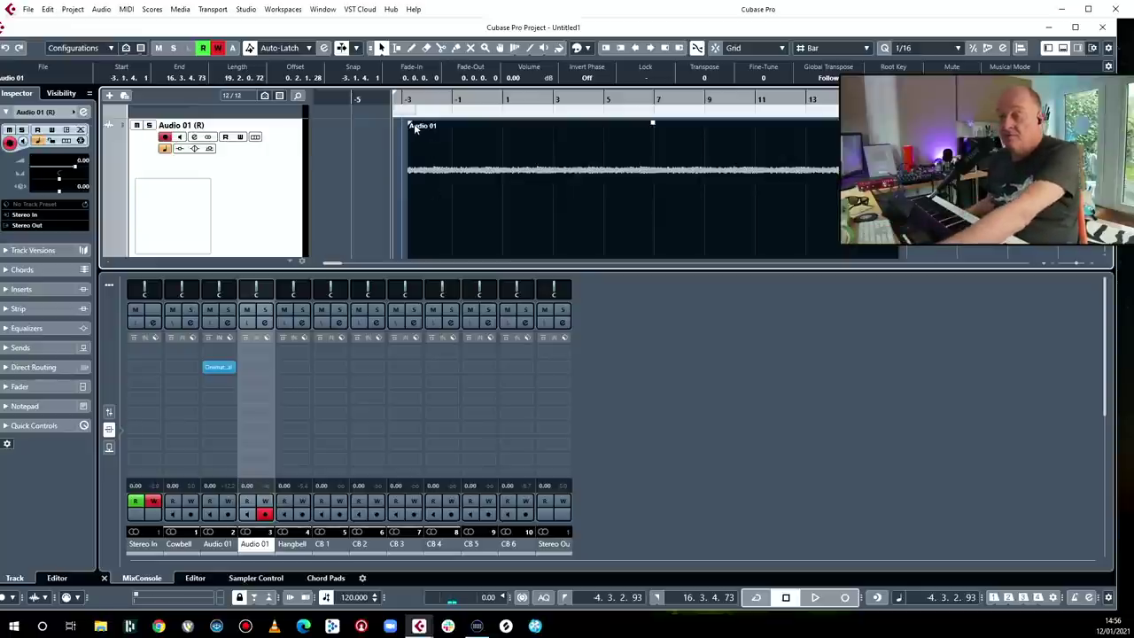
drag(410, 122, 415, 125)
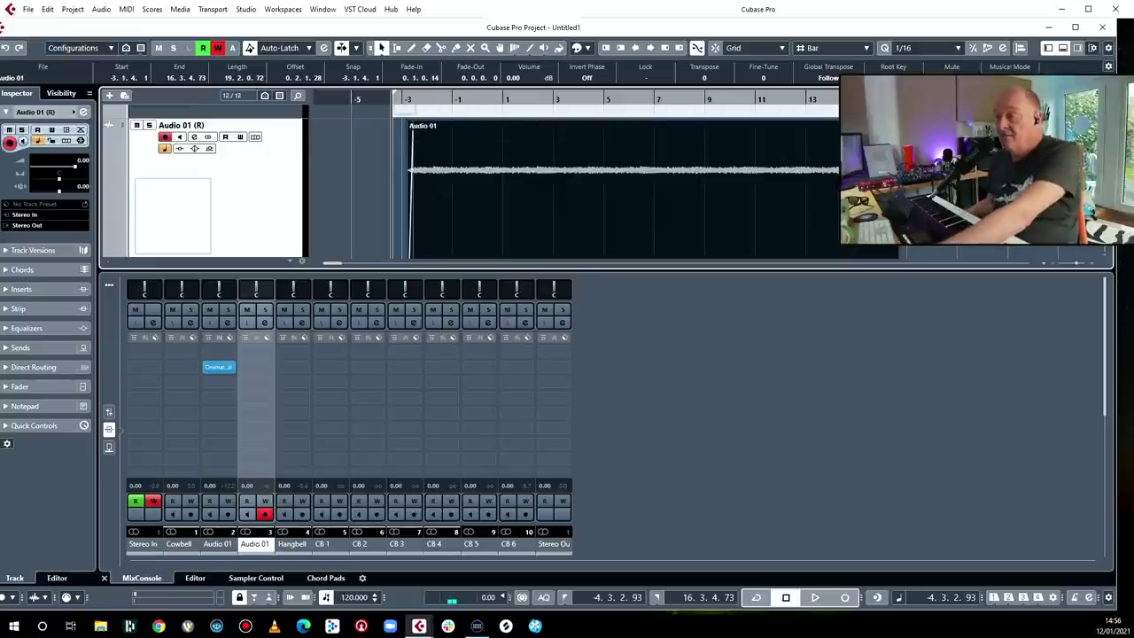
drag(899, 122, 885, 252)
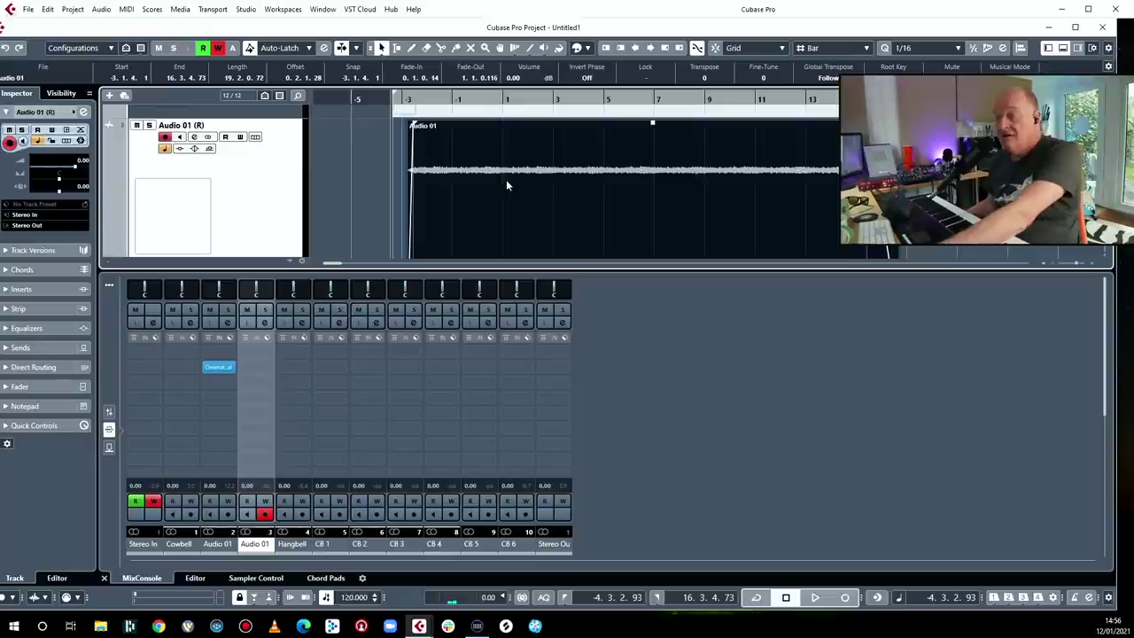
key(ctrl+b)
key(Return)
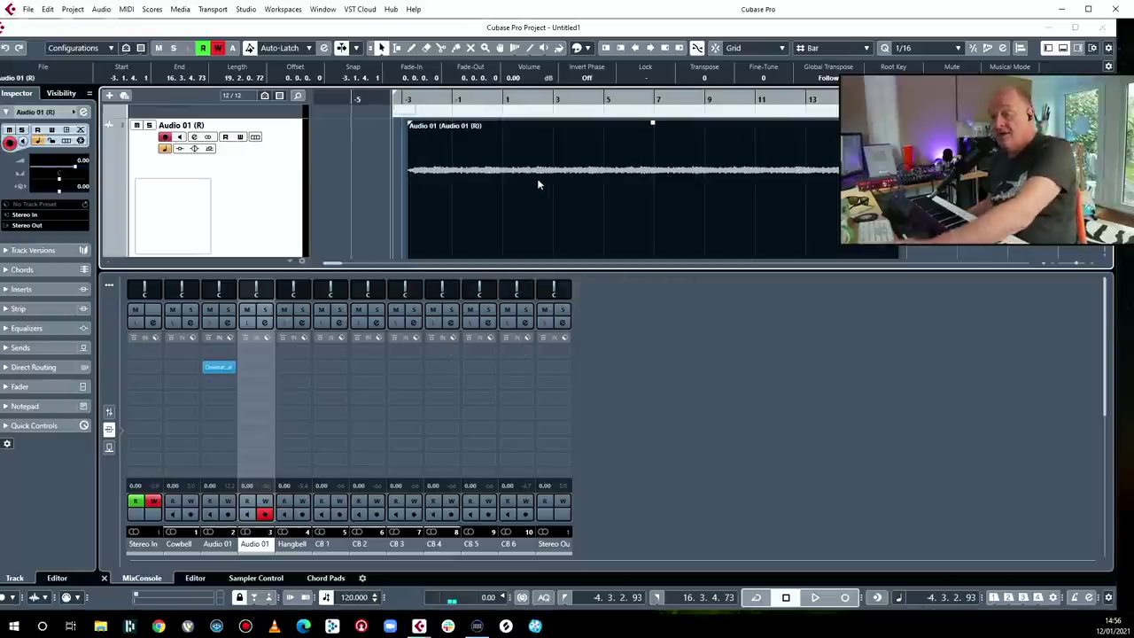
click(255, 186)
- Add an iZotope Iris 2 instrument track and move its synth window down to show the audio
right_click(260, 188)
mouse_move(293, 190)
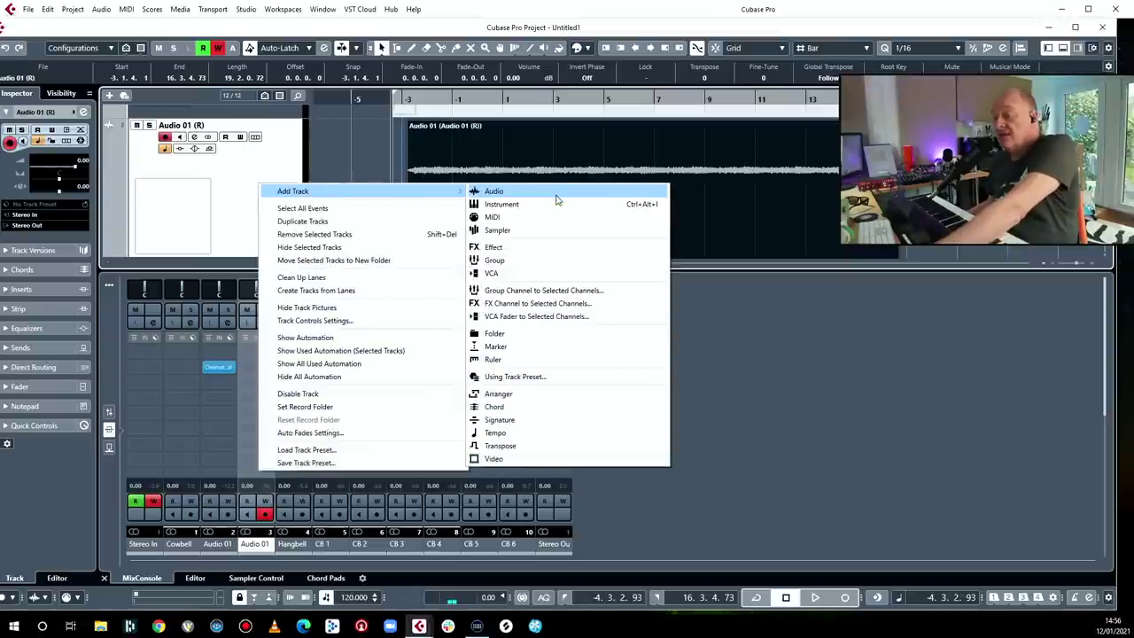
click(556, 204)
click(321, 423)
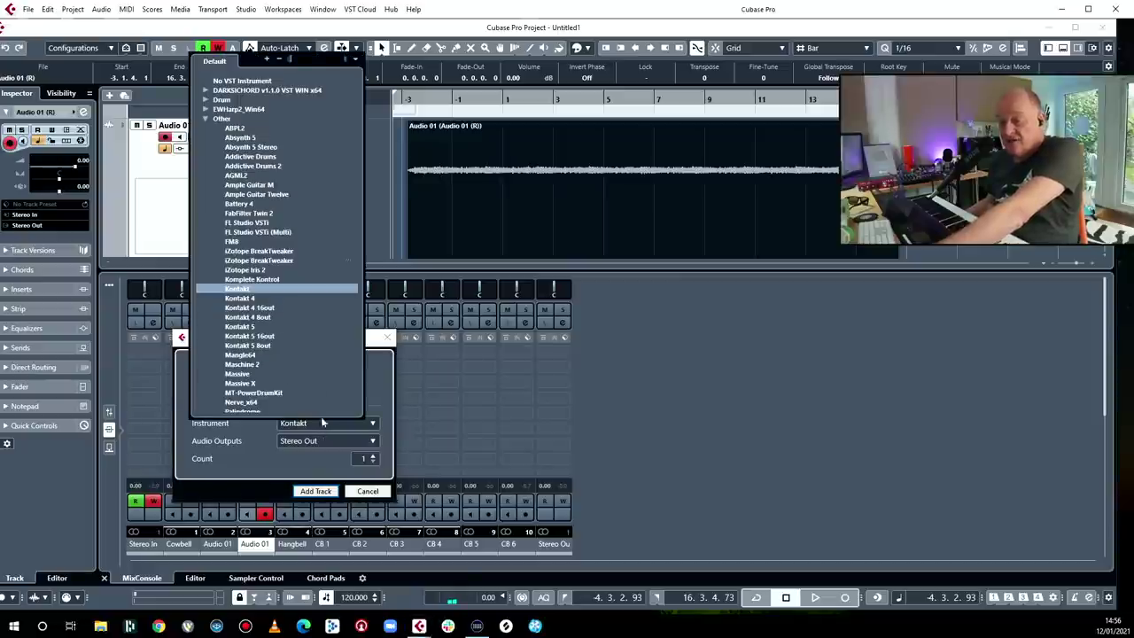
scroll(254, 355, down, 2)
scroll(254, 356, down, 2)
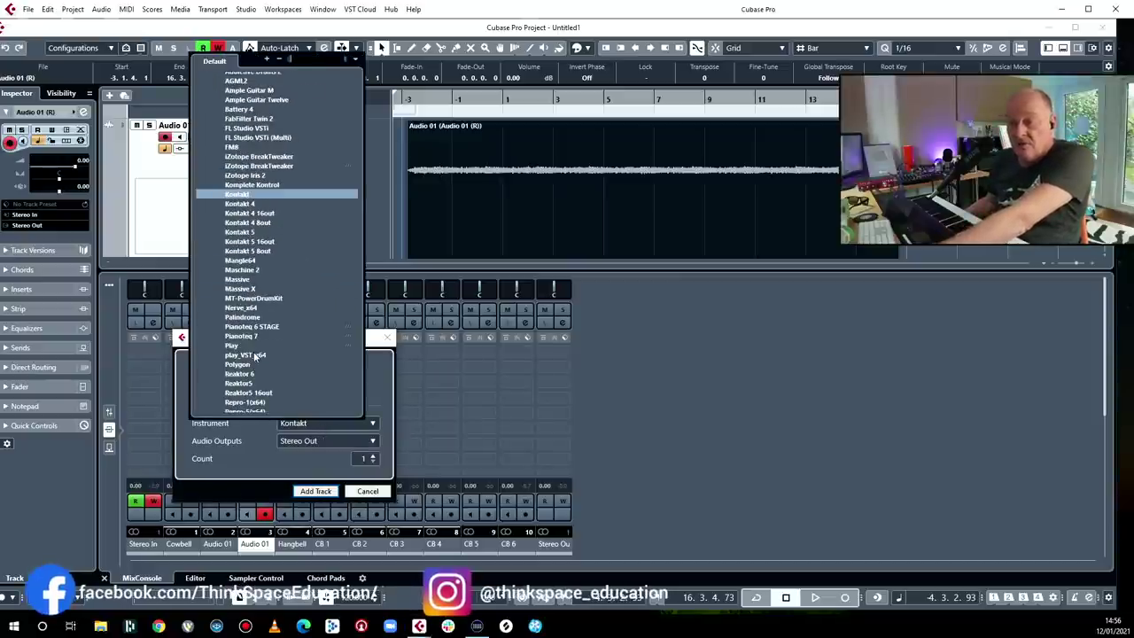
click(262, 176)
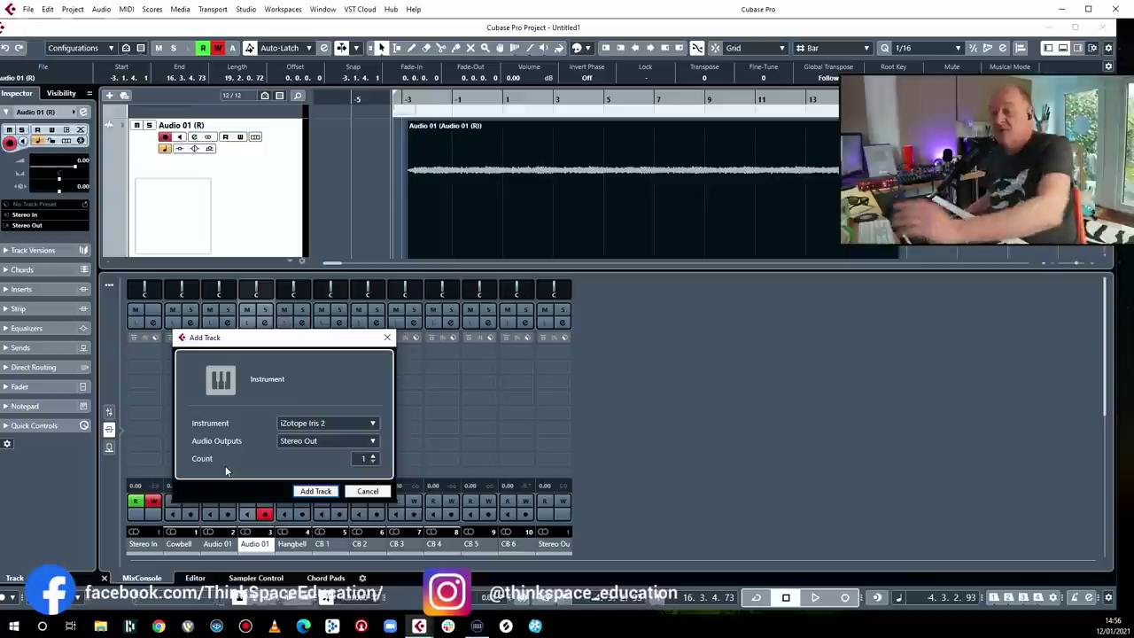
click(317, 491)
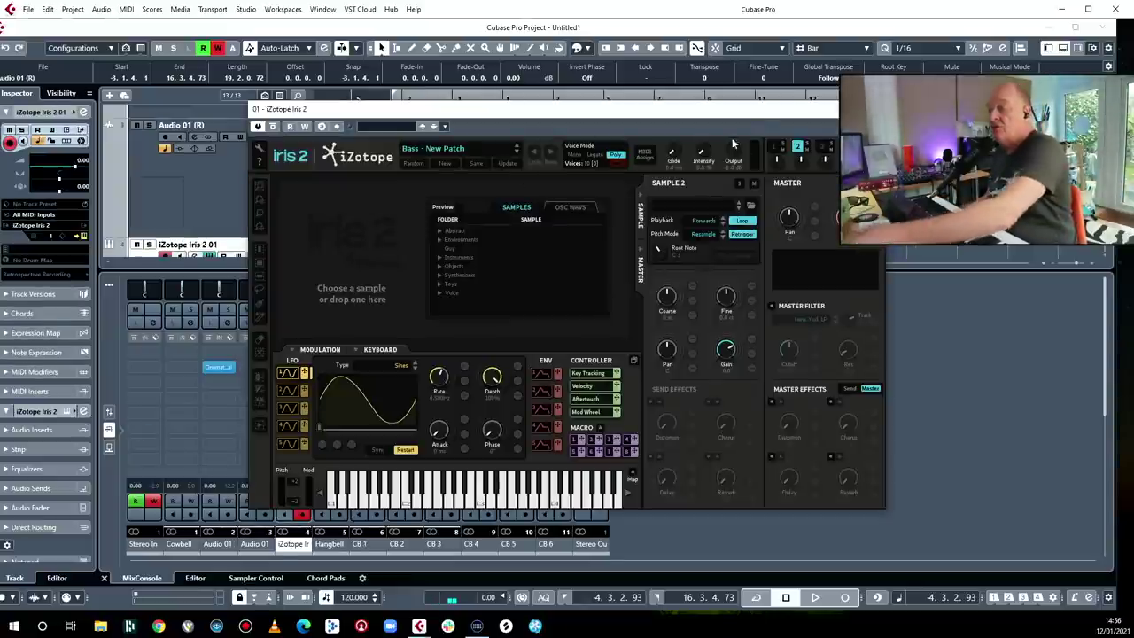
drag(705, 117, 689, 236)
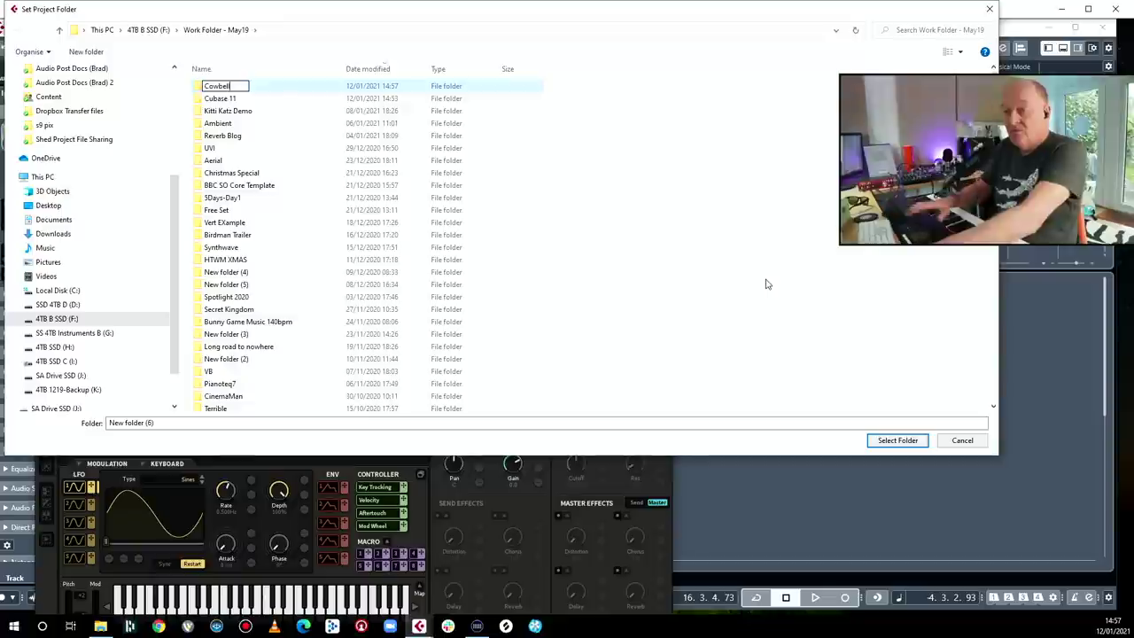
- Pick the new Cowbell folder as location and back up the project named CB
key(Return)
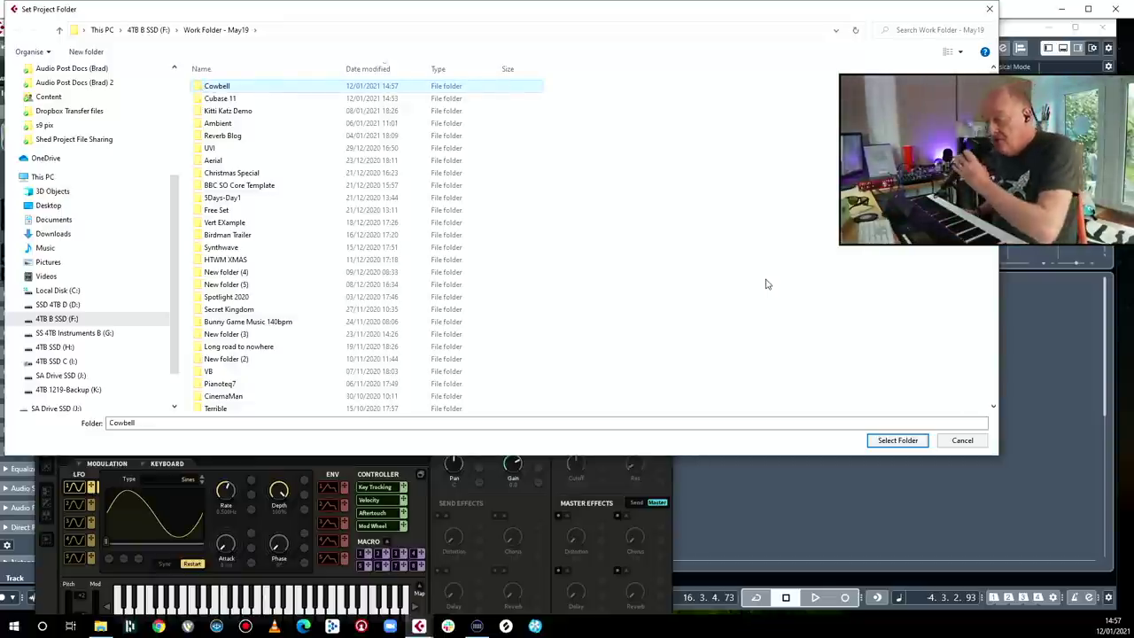
double_click(275, 89)
click(896, 439)
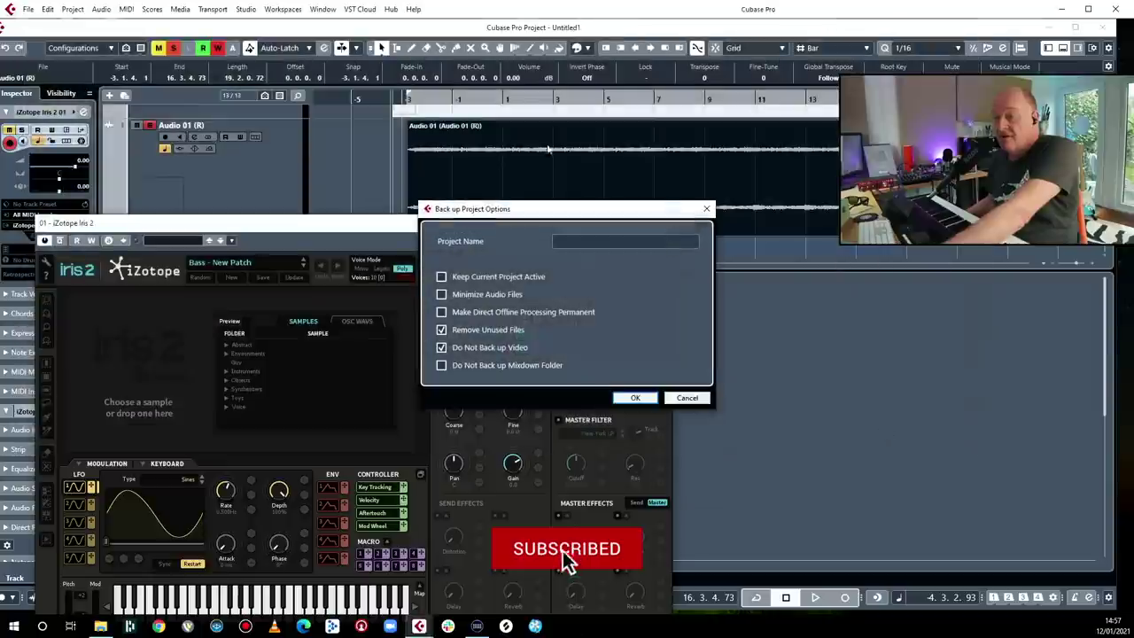
text(CB)
key(Return)
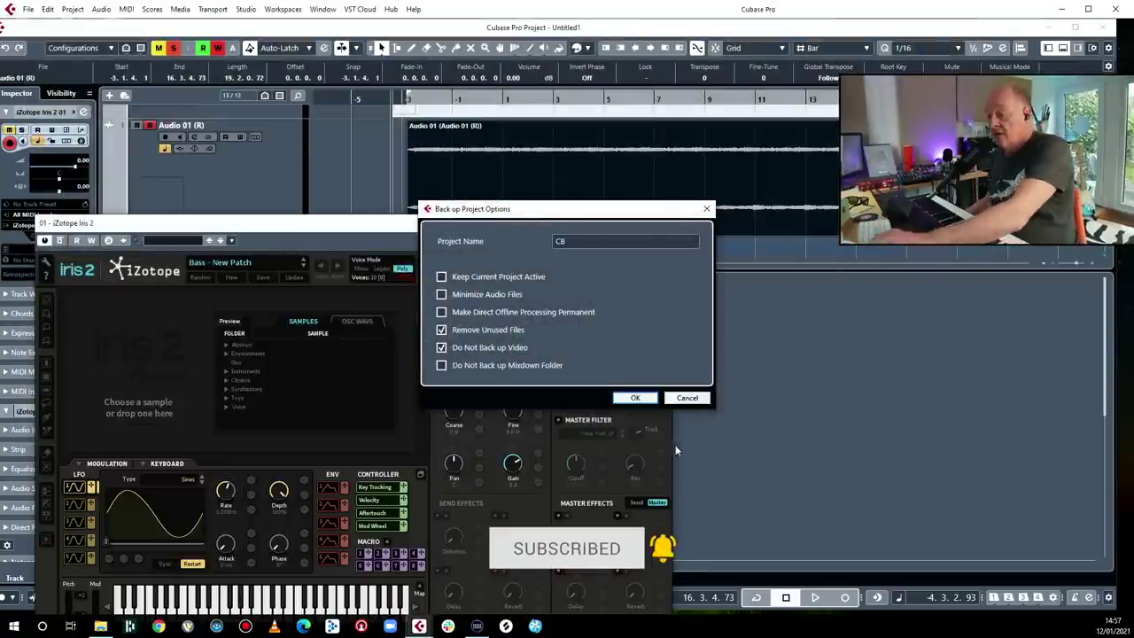
click(636, 398)
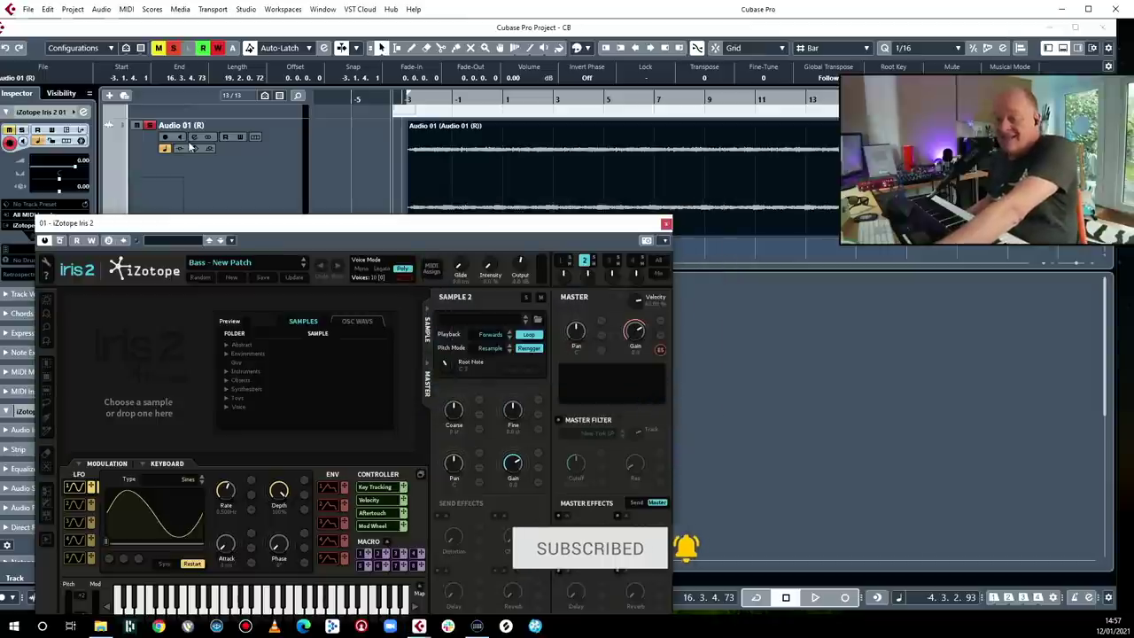
- Load Audio 01 (R).wav into Iris 2's Sample 2 slot and deactivate all solos and mutes
click(101, 627)
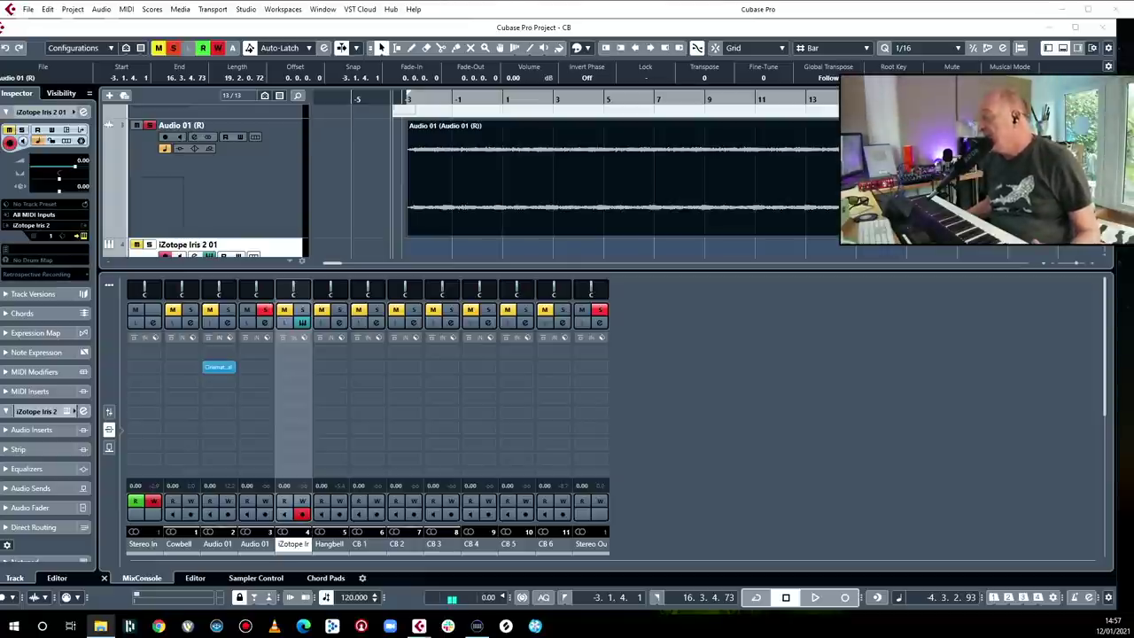
click(794, 337)
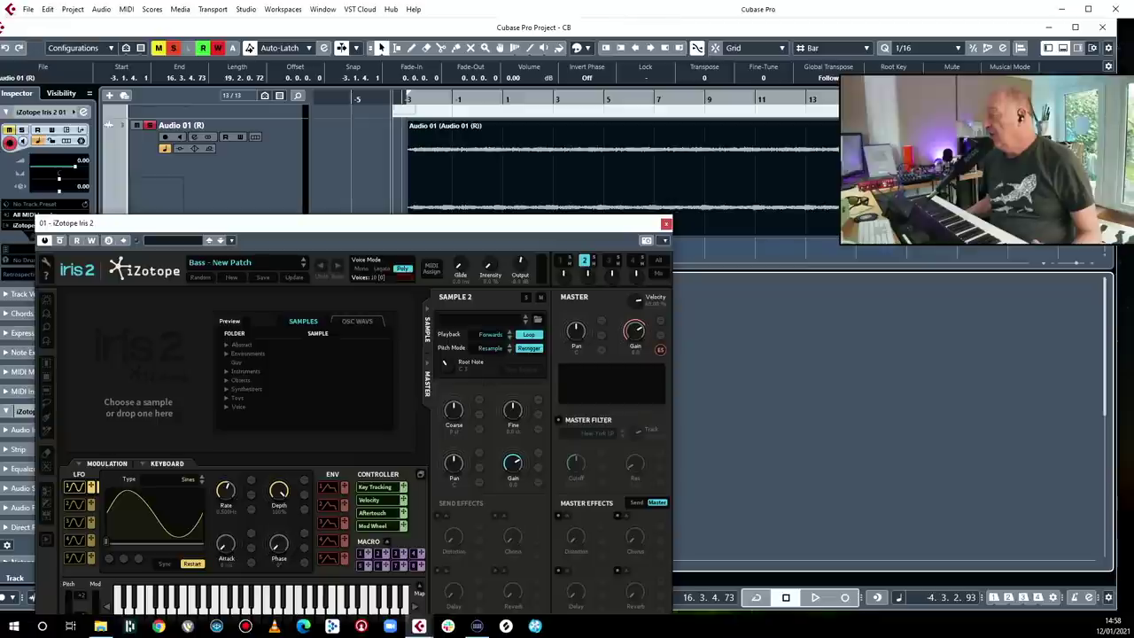
drag(620, 177, 266, 368)
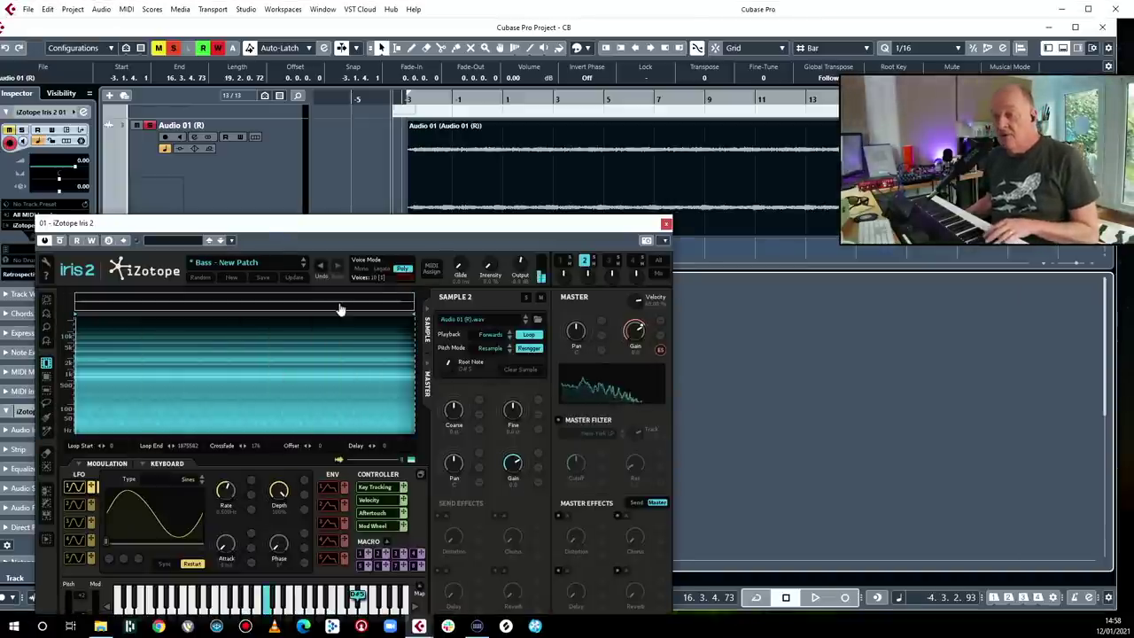
drag(380, 222, 898, 152)
click(174, 50)
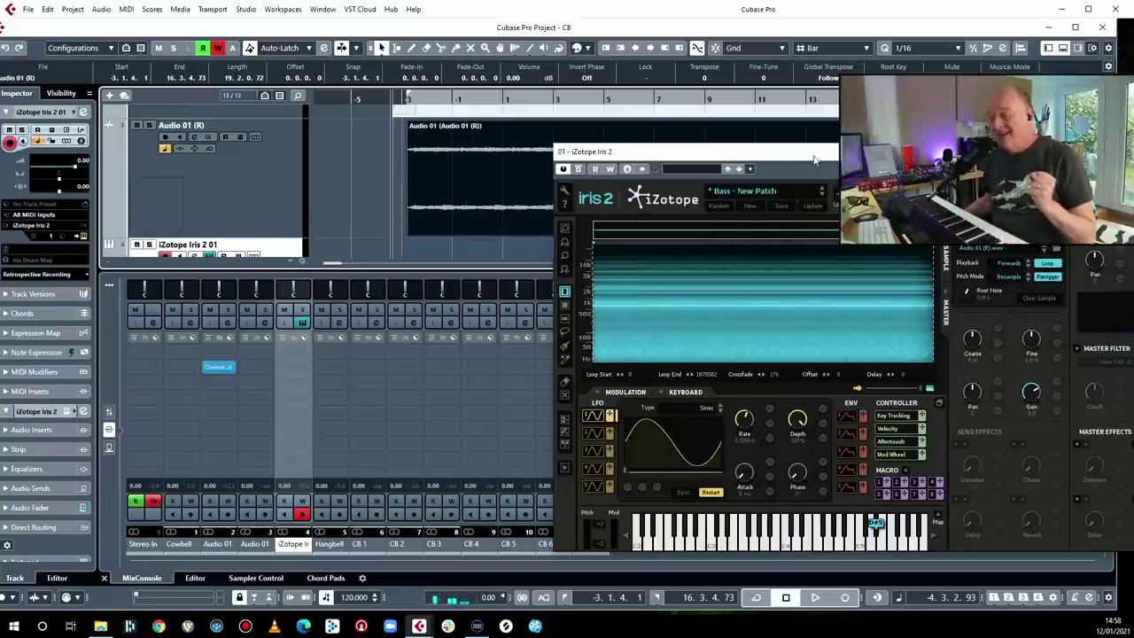
drag(815, 158, 434, 150)
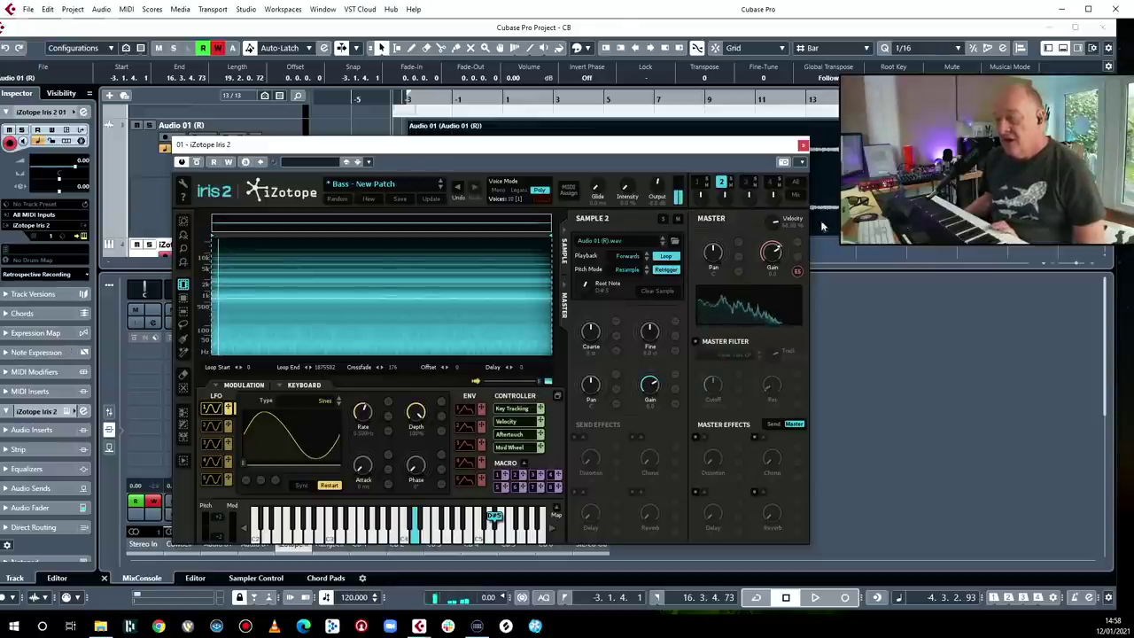
- Raise the Iris 2 envelope attack to about 636 ms and shorten its release
click(465, 479)
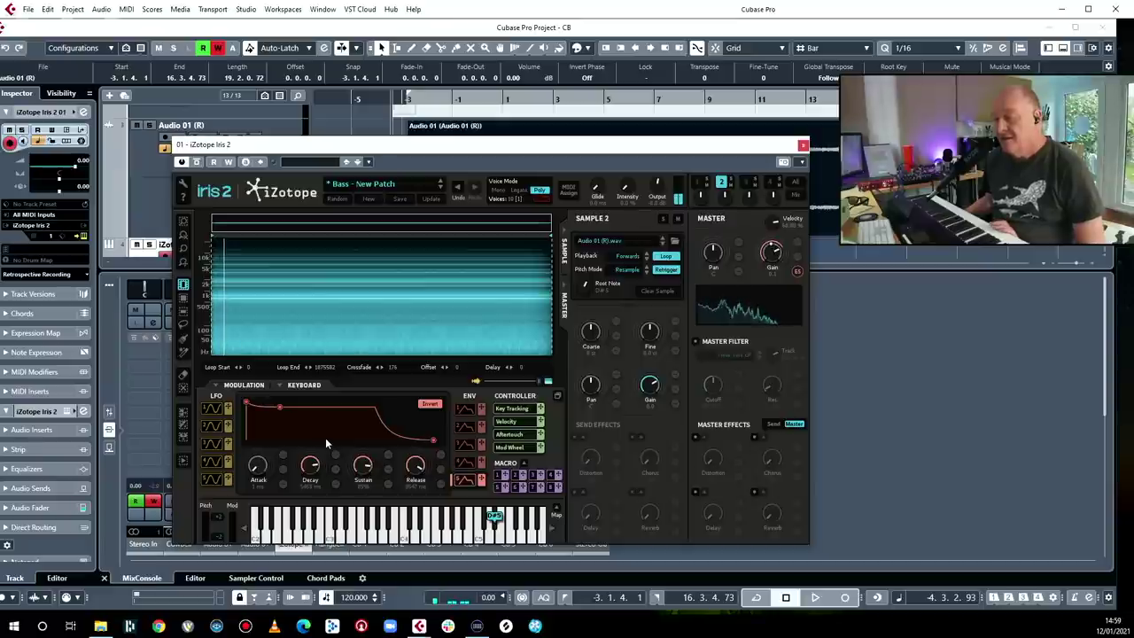
drag(255, 452, 255, 434)
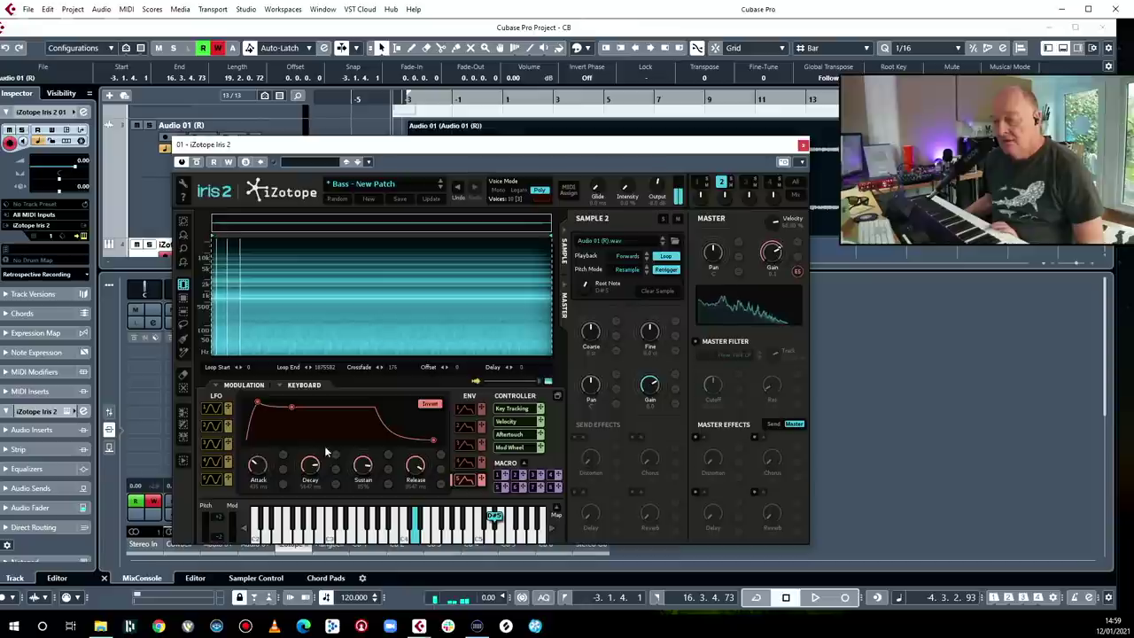
drag(416, 466, 398, 484)
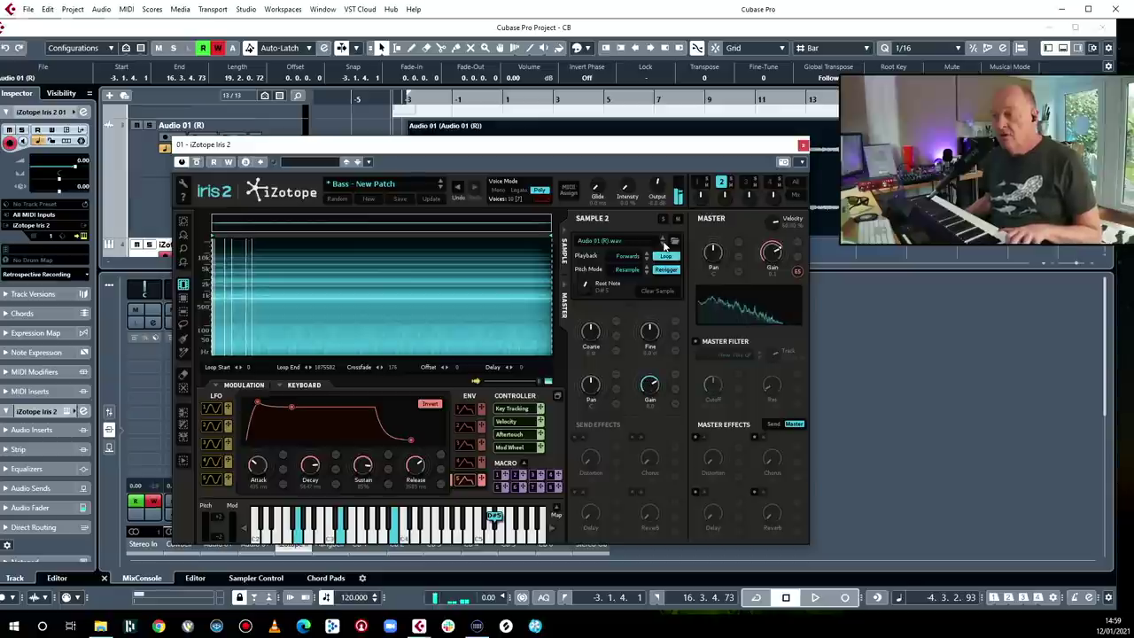
click(696, 182)
- Load Audio 01 (R).wav into Iris 2's Sample 1 slot and close the Iris 2 window
drag(443, 128, 287, 331)
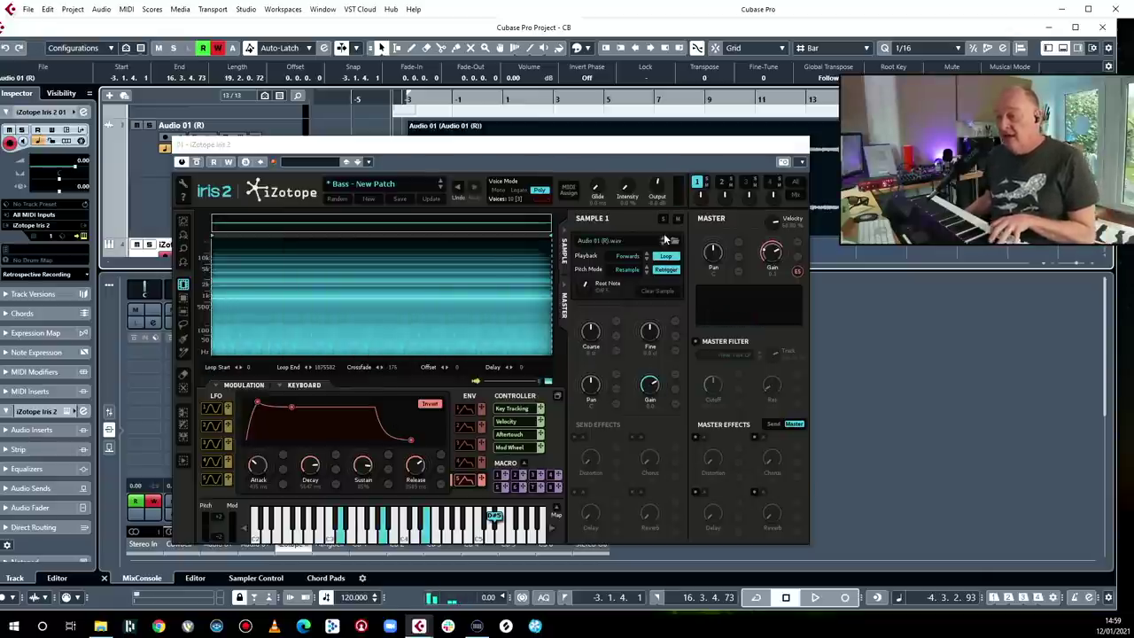
click(706, 229)
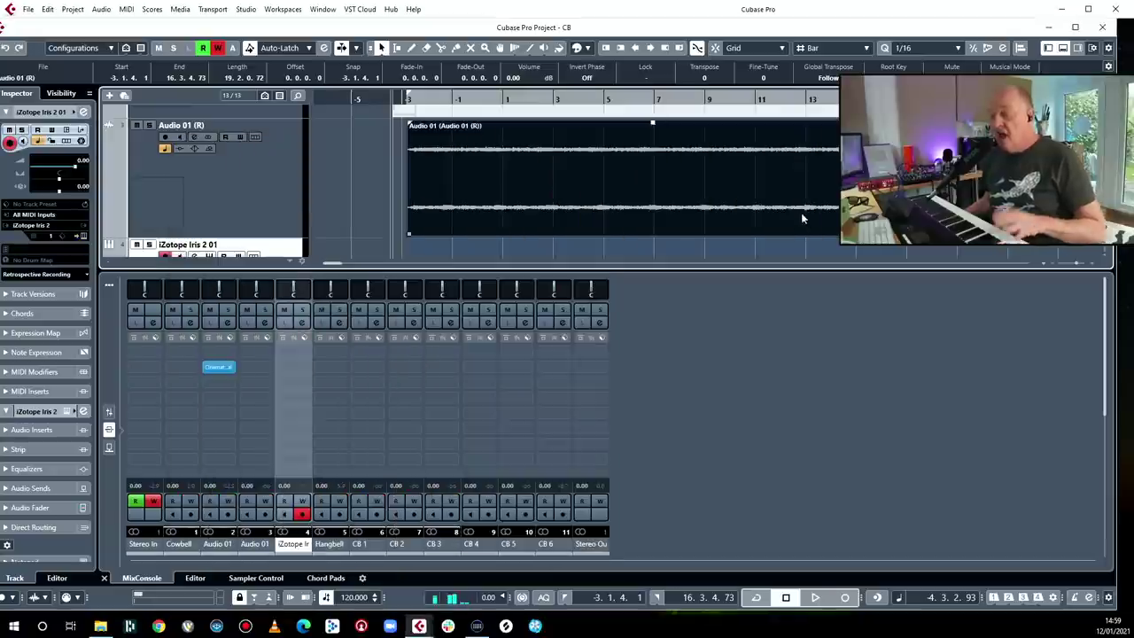
click(802, 144)
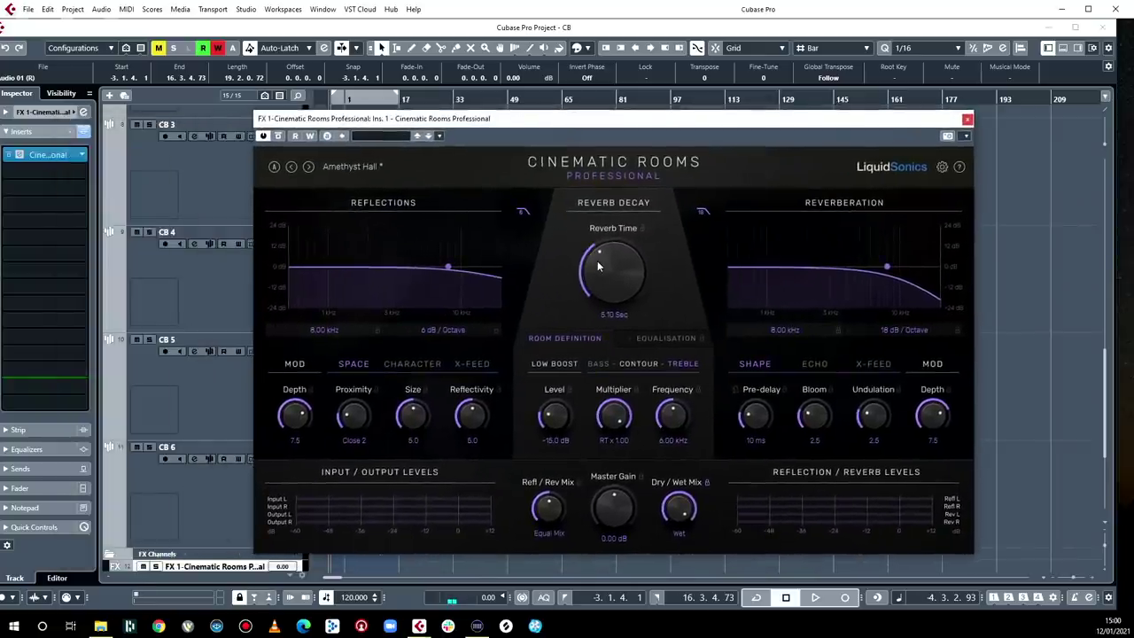
- Lower the Cinematic Rooms reverb time on FX 1 to just over 4 seconds
drag(598, 268, 598, 271)
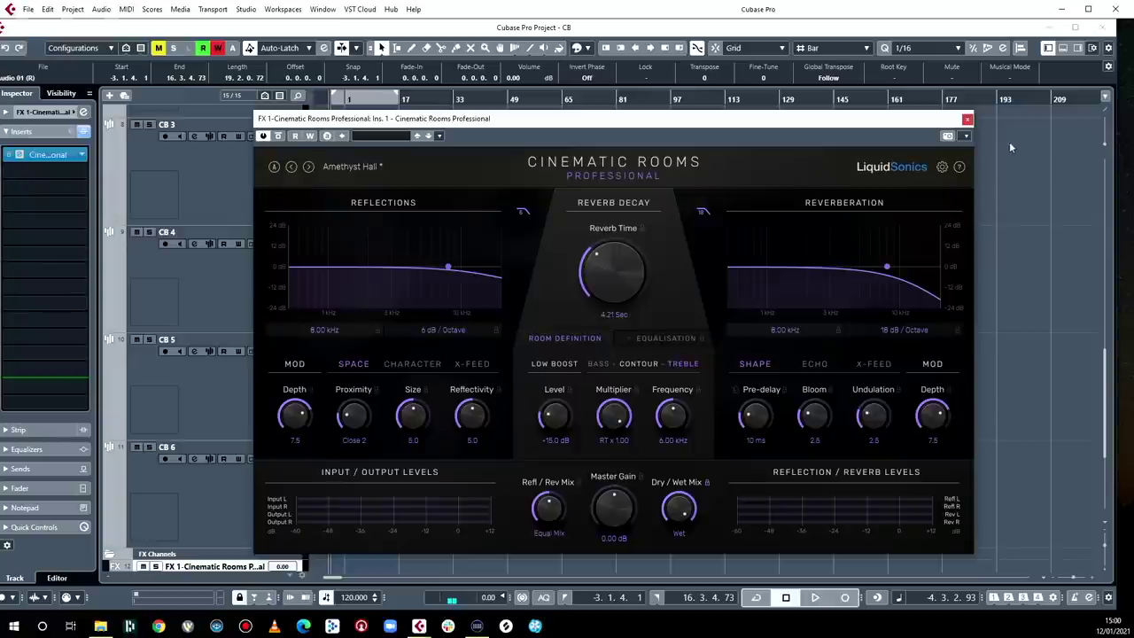
- Close the reverb window and show the MixConsole below the project, leaving the Hangbell insert empty
click(967, 119)
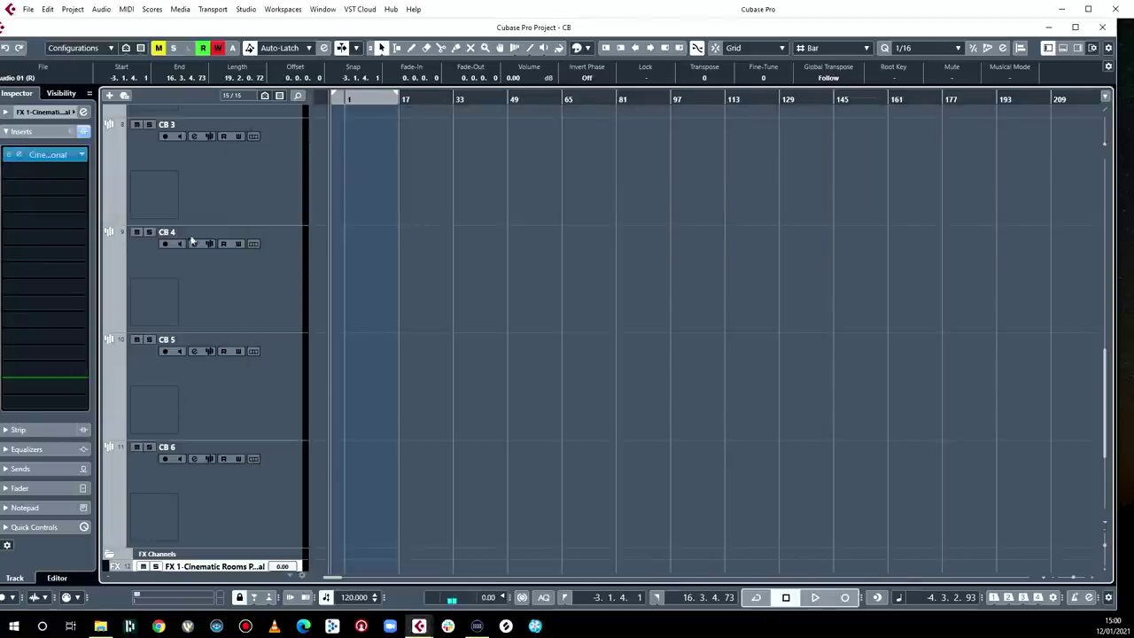
scroll(263, 402, up, 10)
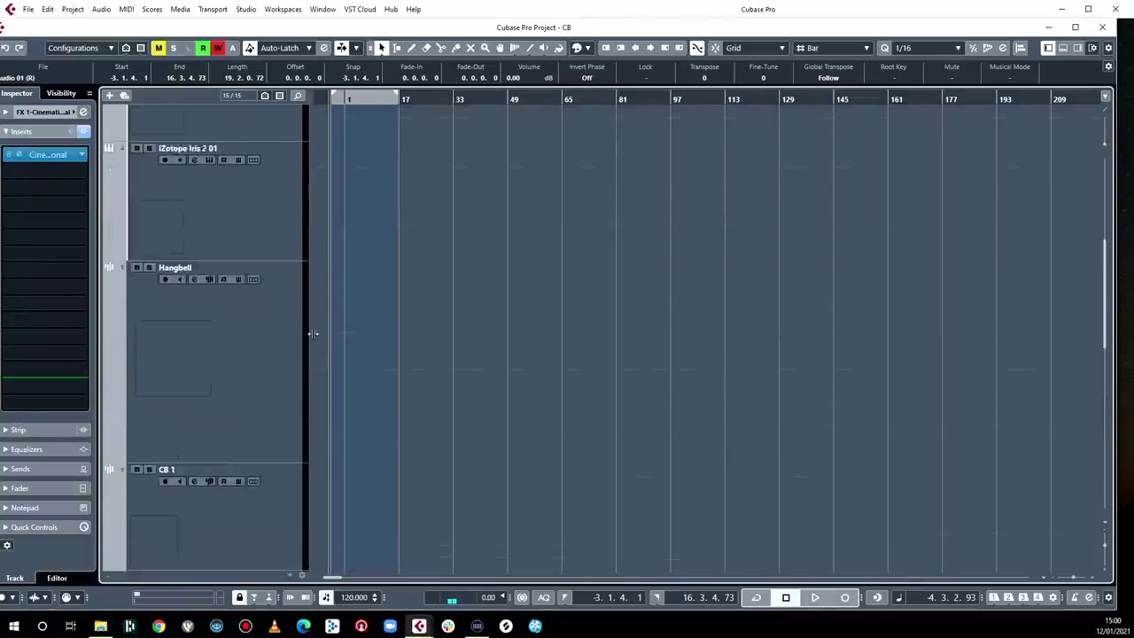
click(1060, 50)
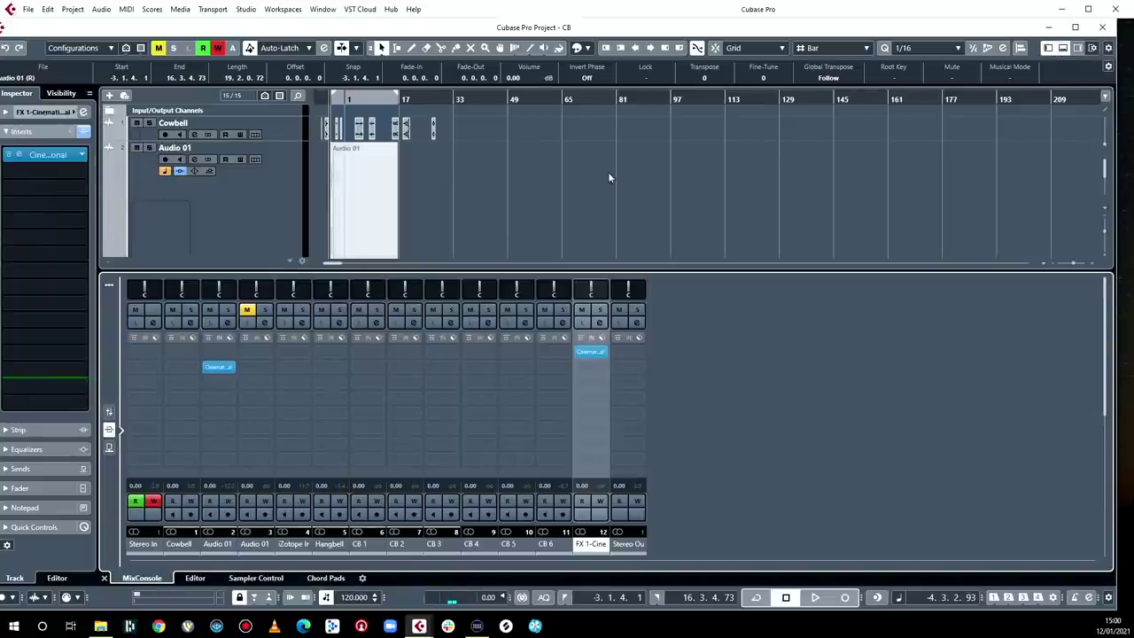
scroll(208, 230, down, 5)
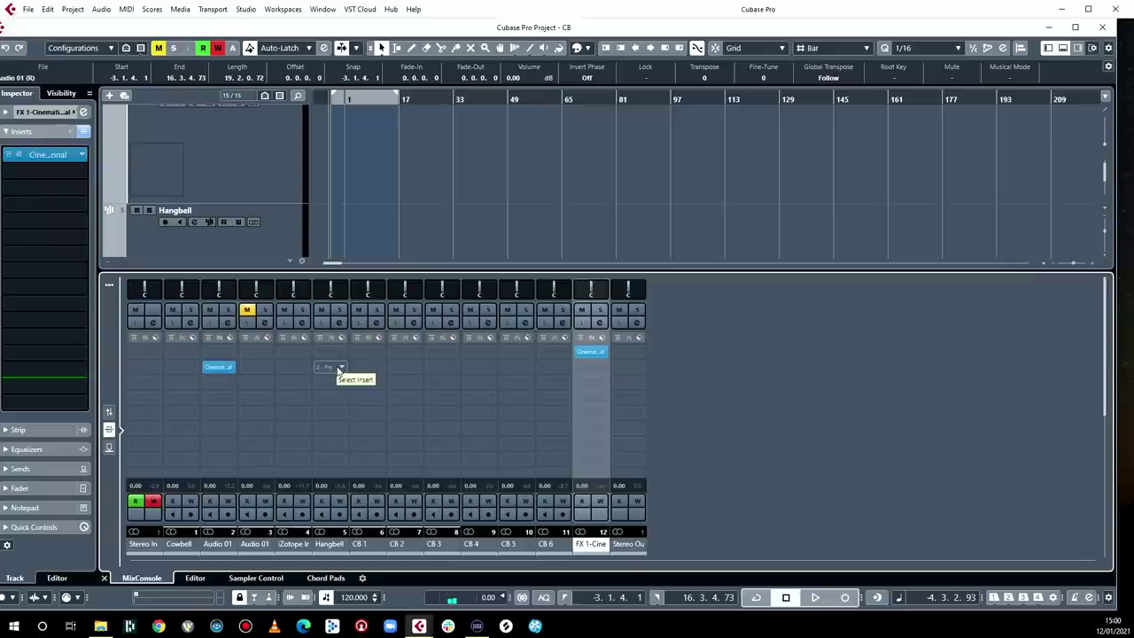
click(338, 367)
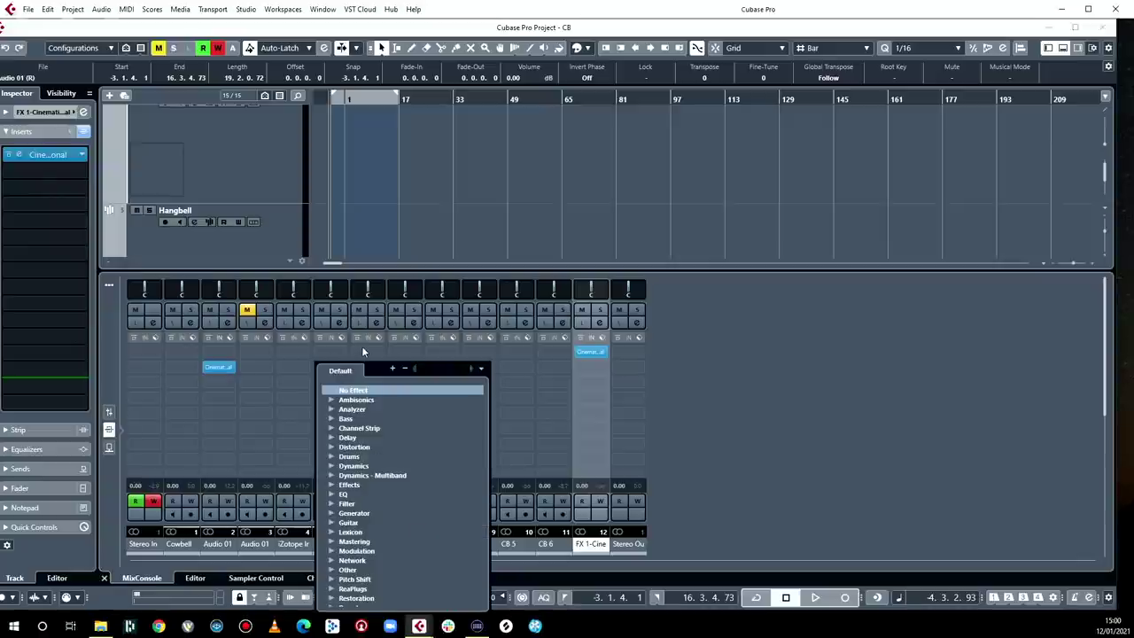
click(173, 417)
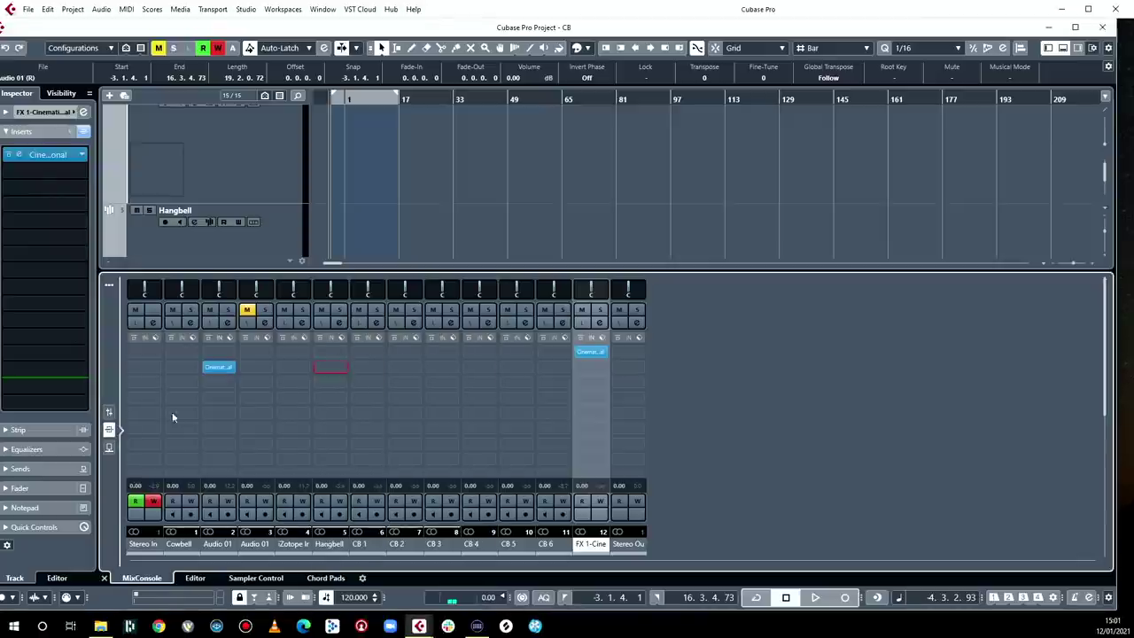
- Route the Hangbell send to FX 1-Cinematic at a lowered level and select the Hangbell track
click(110, 450)
click(336, 365)
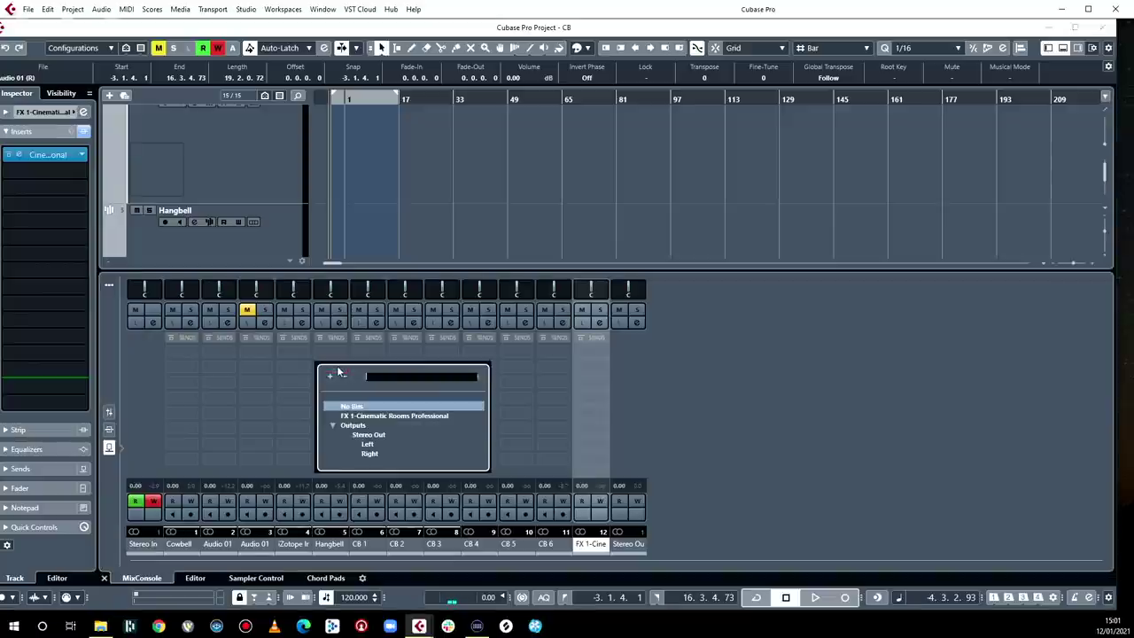
click(362, 412)
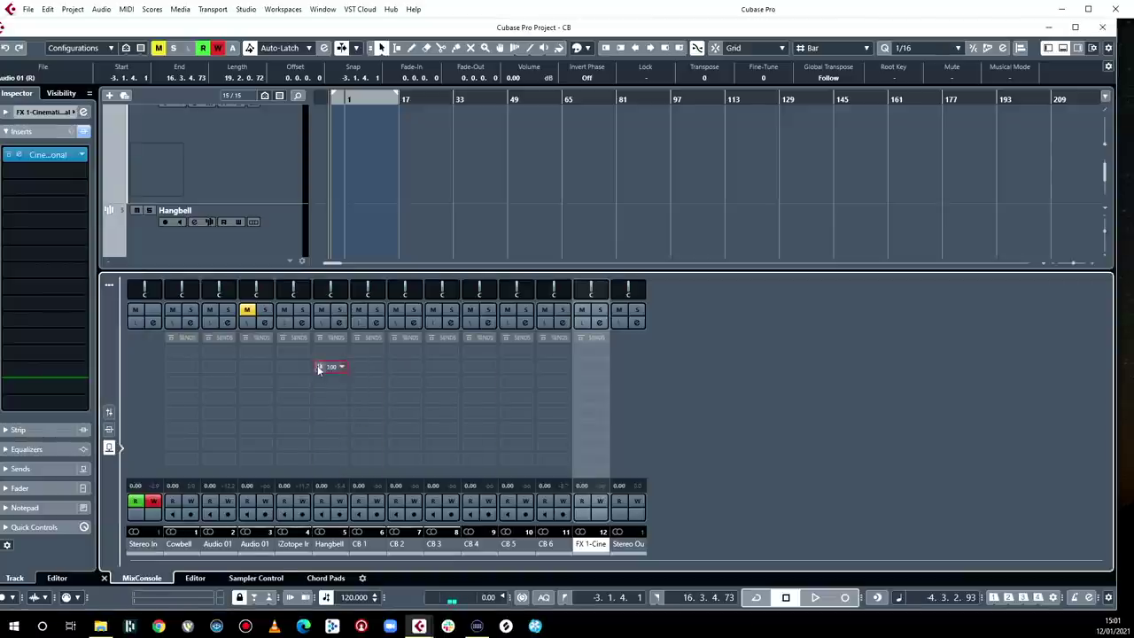
drag(339, 372, 327, 377)
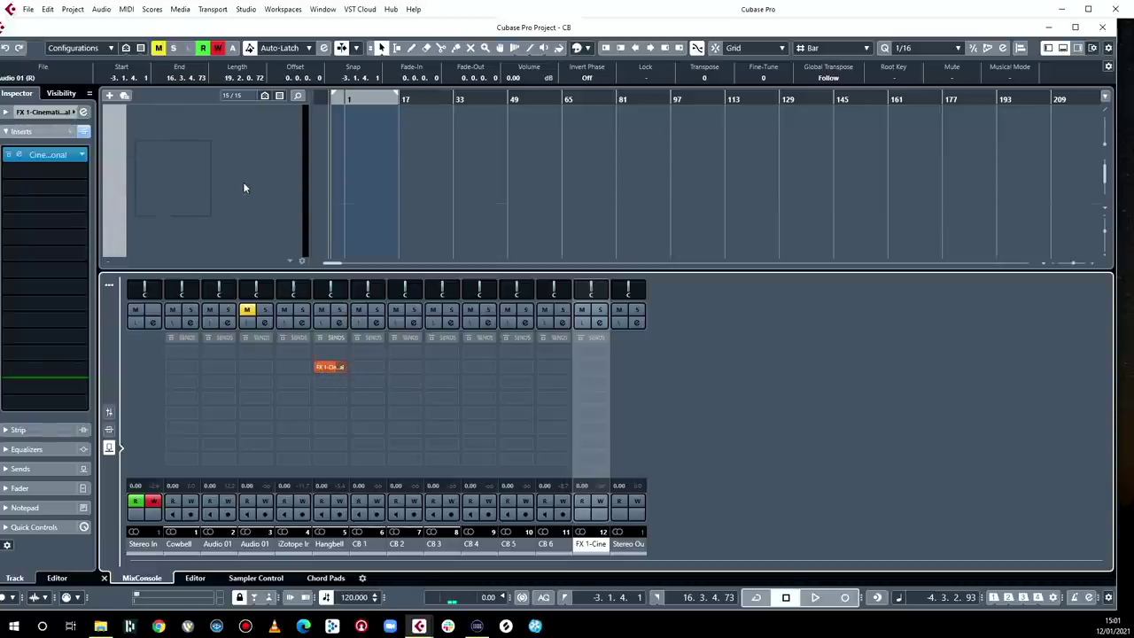
scroll(243, 182, down, 1)
click(259, 238)
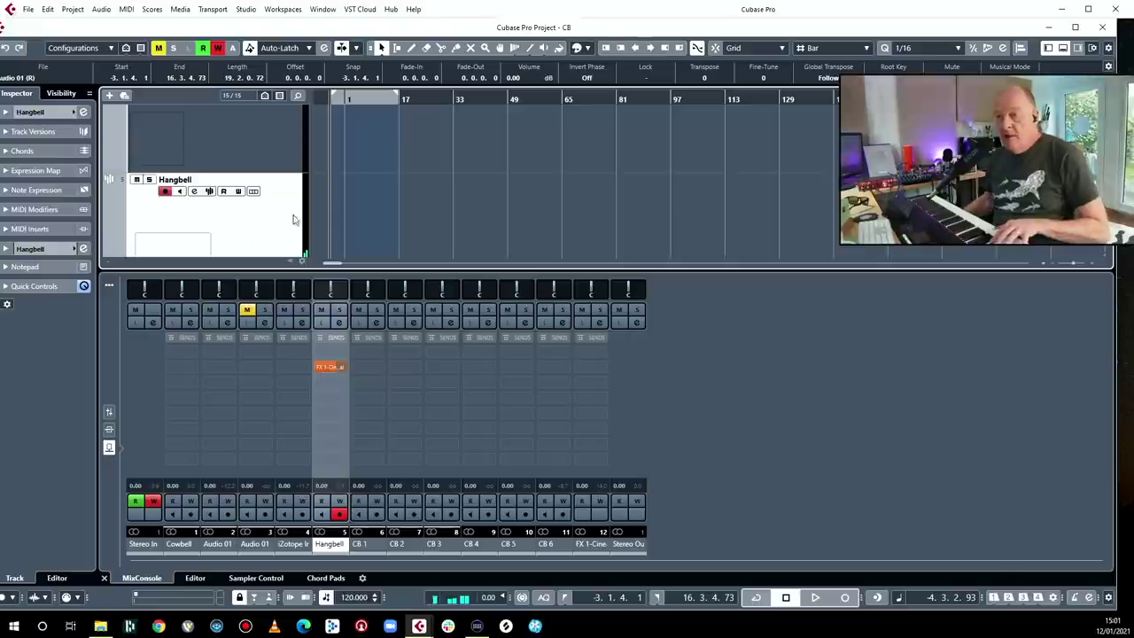
- Move the short cowbell hit to bar -7 and shift the next Cowbell_01 event later
scroll(450, 159, down, 3)
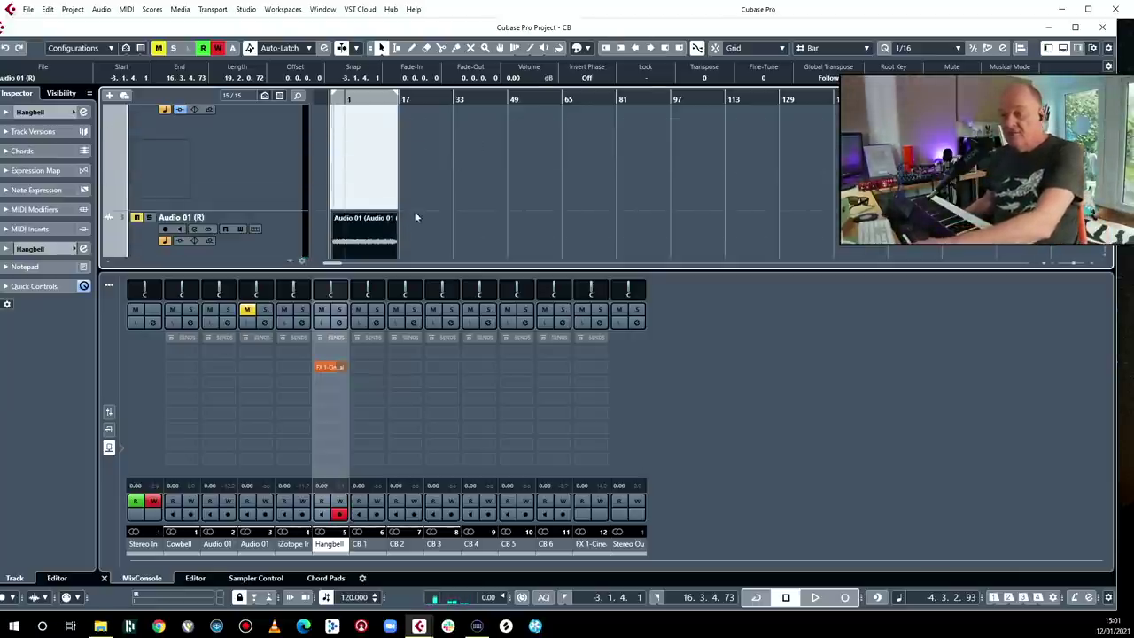
scroll(452, 204, down, 1)
scroll(476, 201, right, 10)
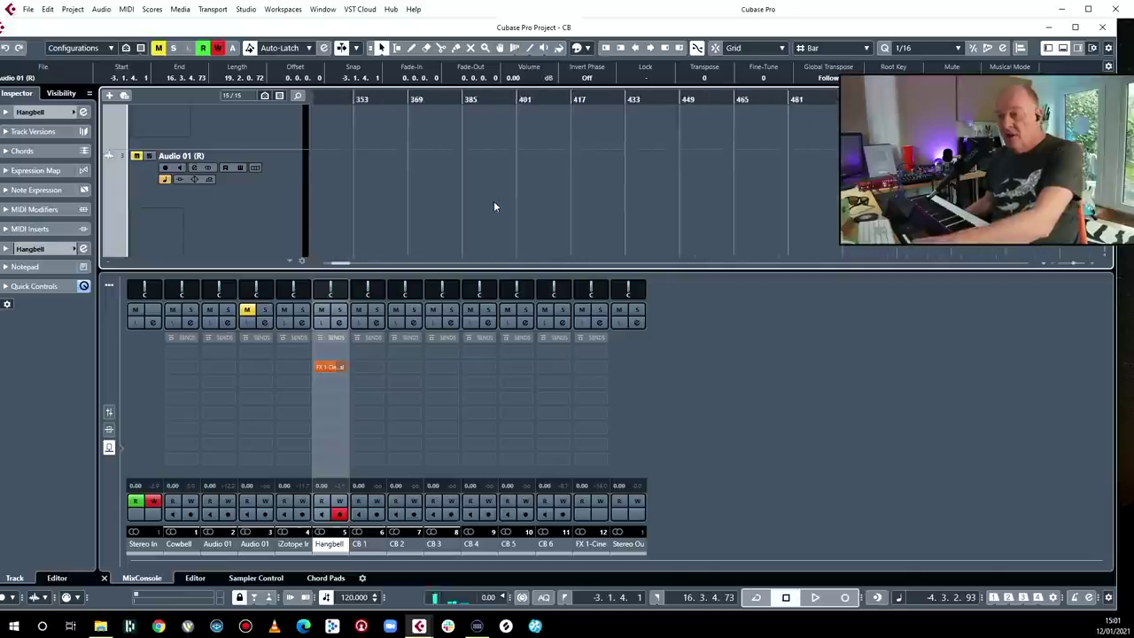
scroll(492, 206, left, 10)
scroll(523, 181, up, 2)
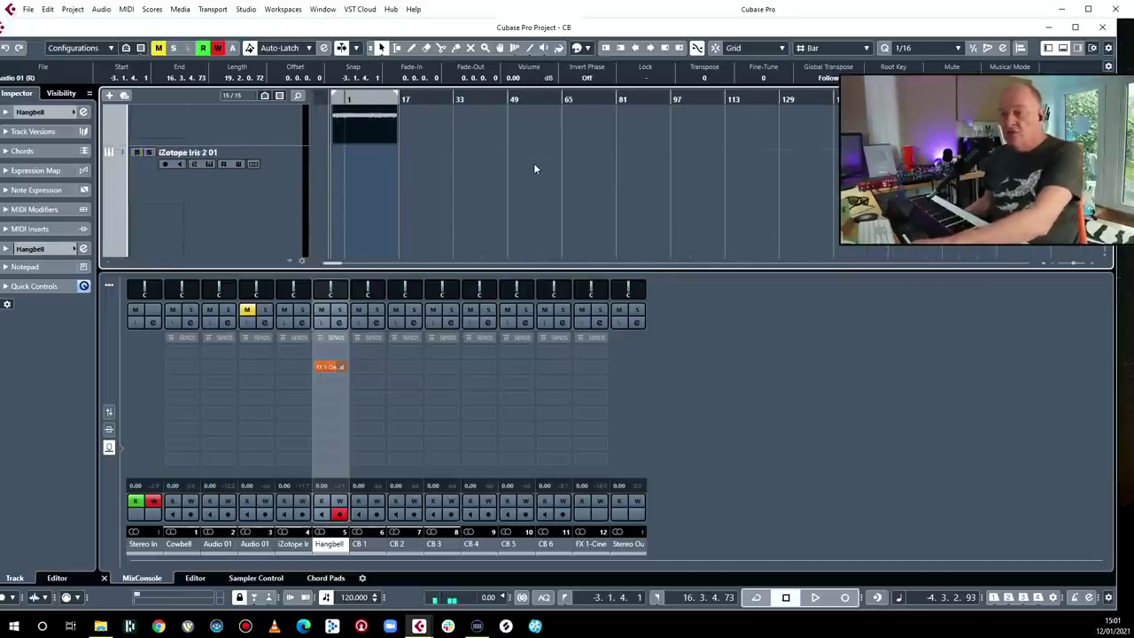
scroll(528, 166, up, 4)
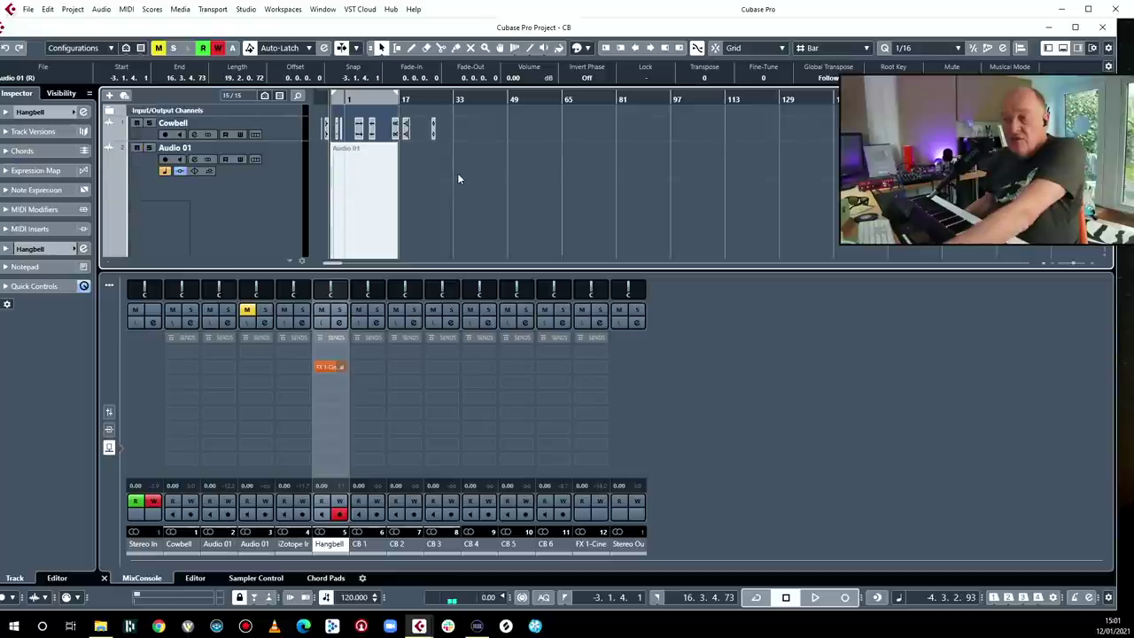
scroll(432, 145, up, 6)
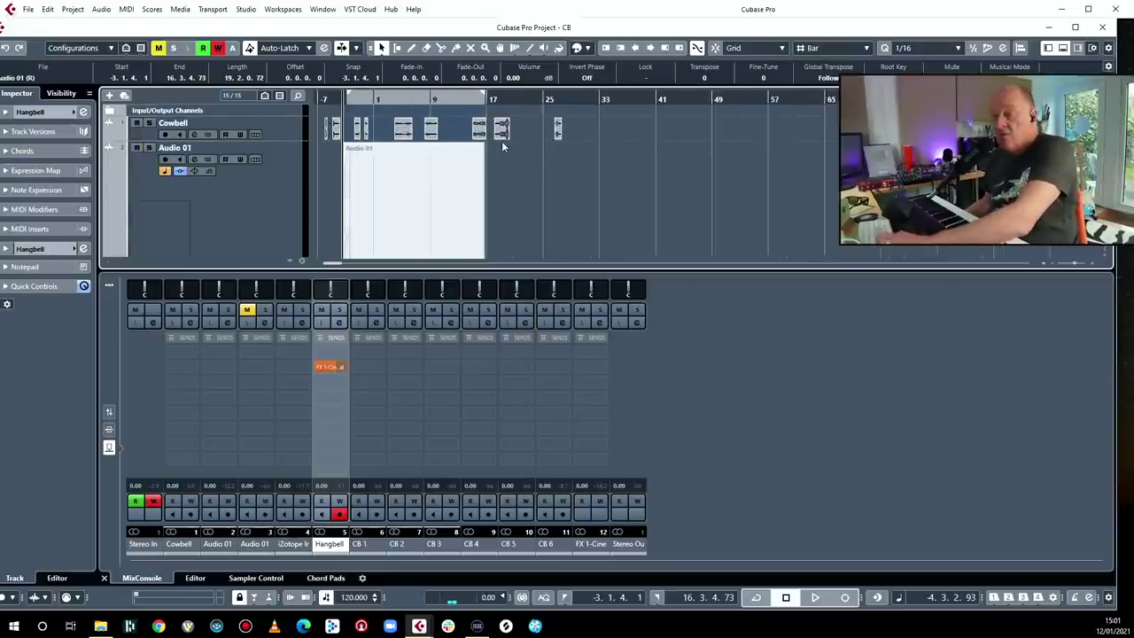
scroll(591, 162, up, 6)
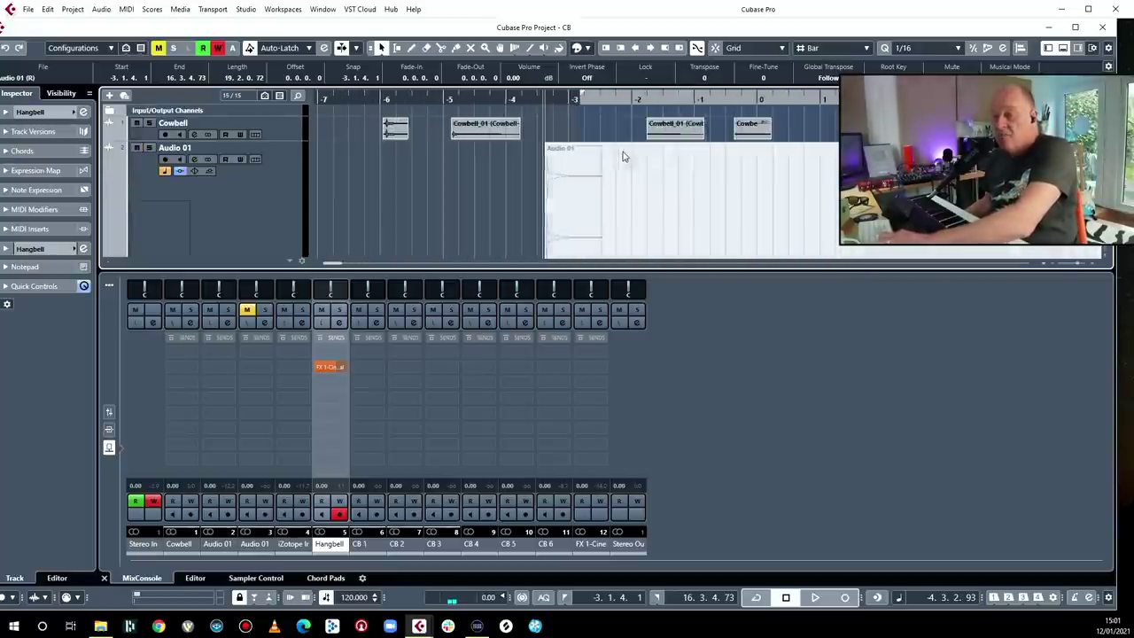
click(421, 132)
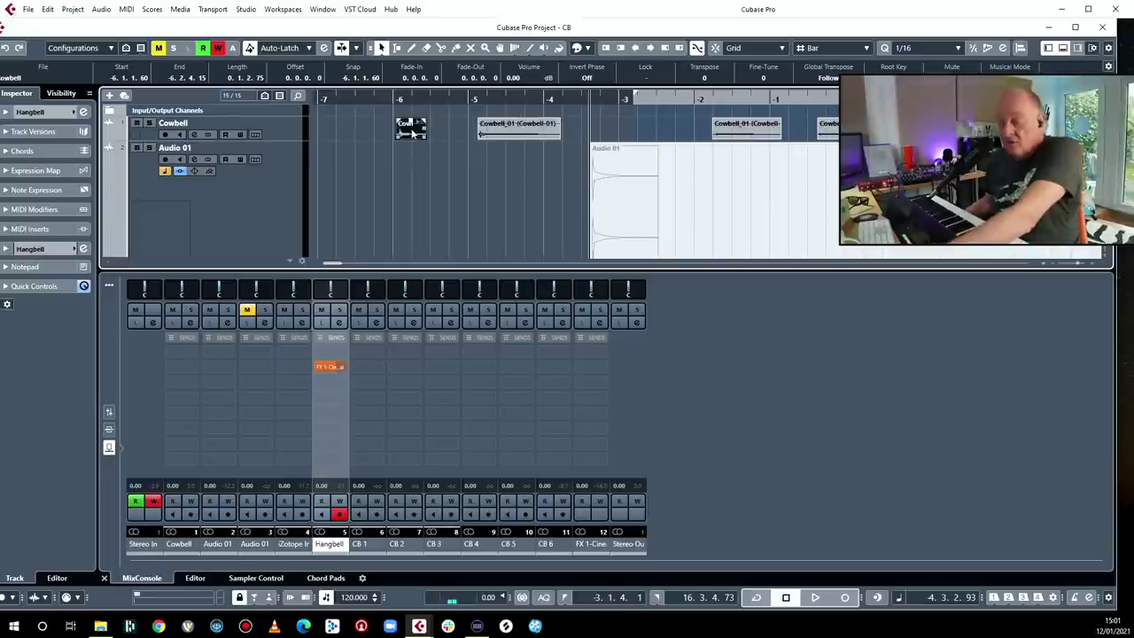
drag(412, 133, 343, 131)
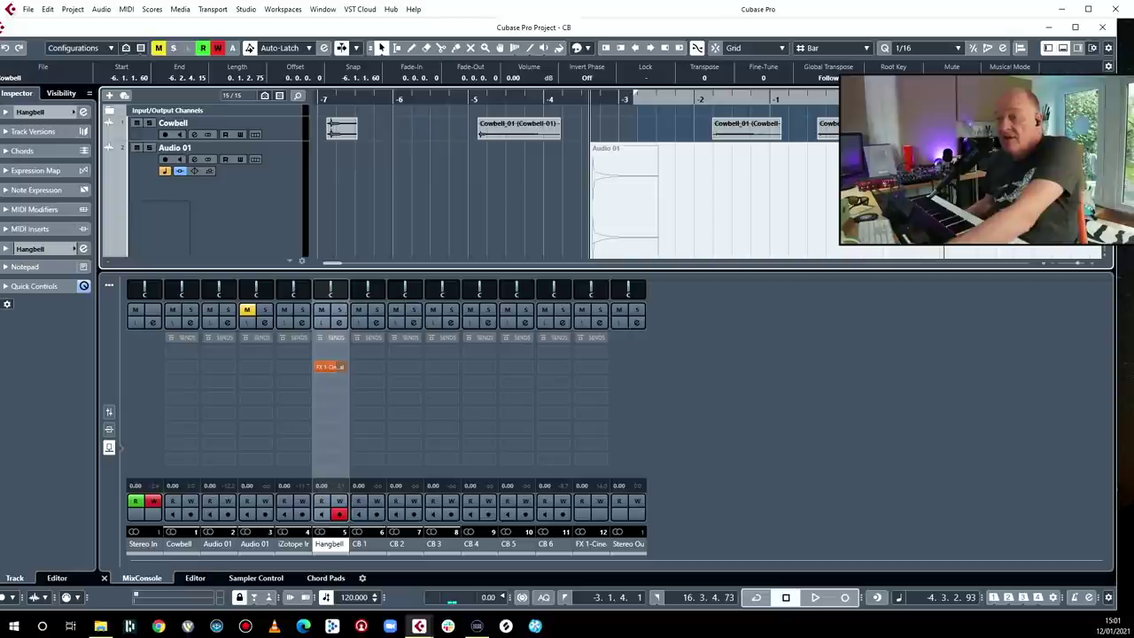
drag(520, 126, 613, 127)
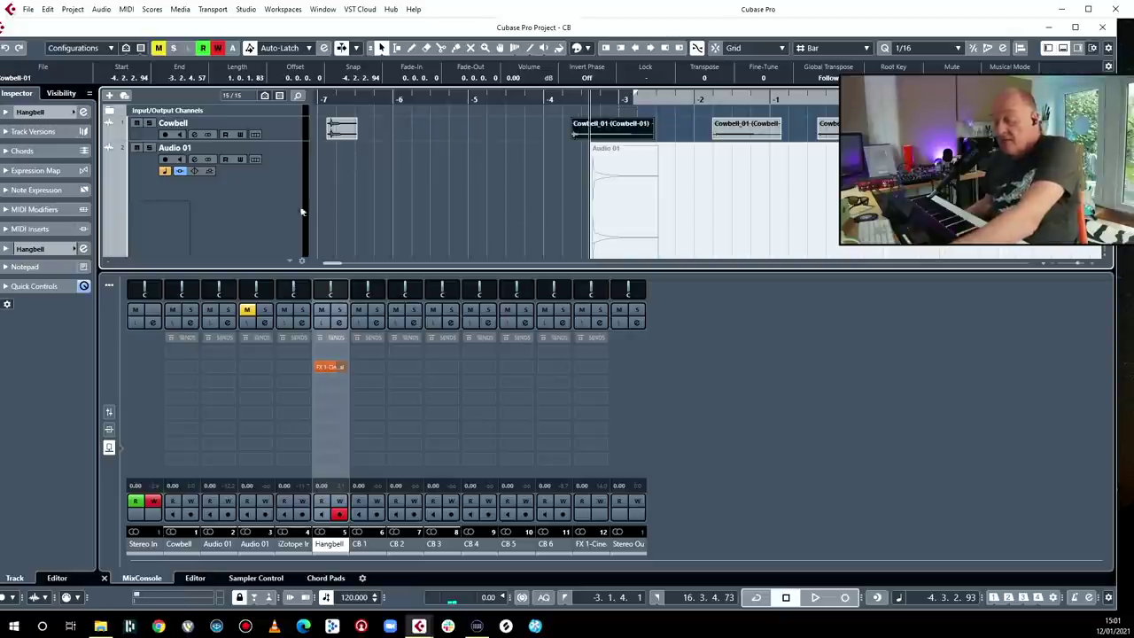
- Time-stretch the short cowbell hit longer and audition it from its start
key(1)
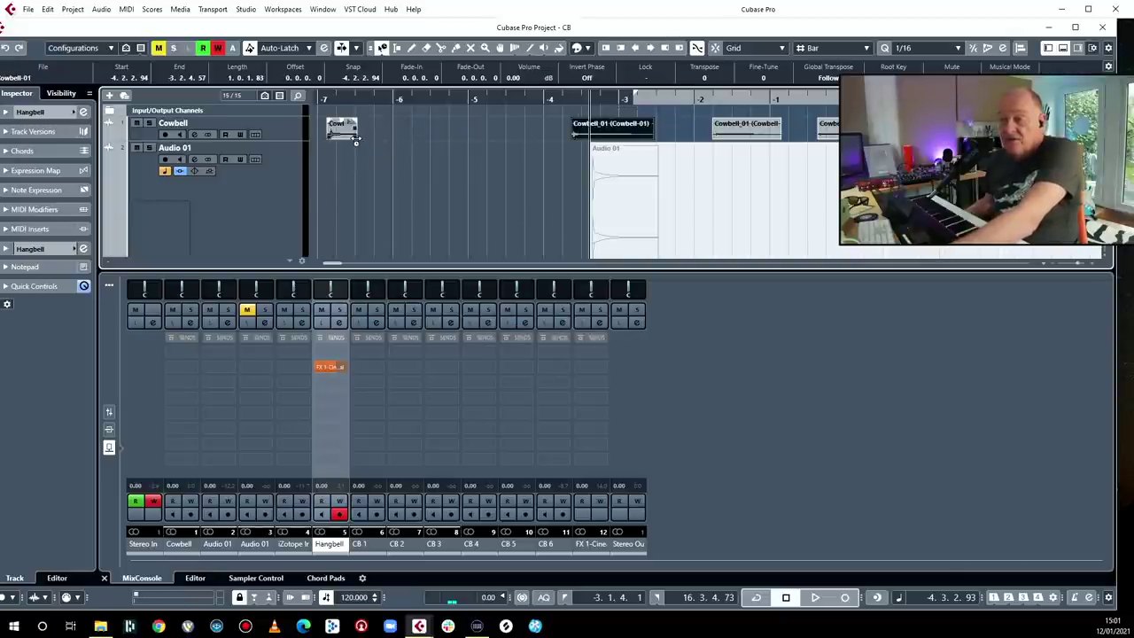
drag(358, 135, 438, 142)
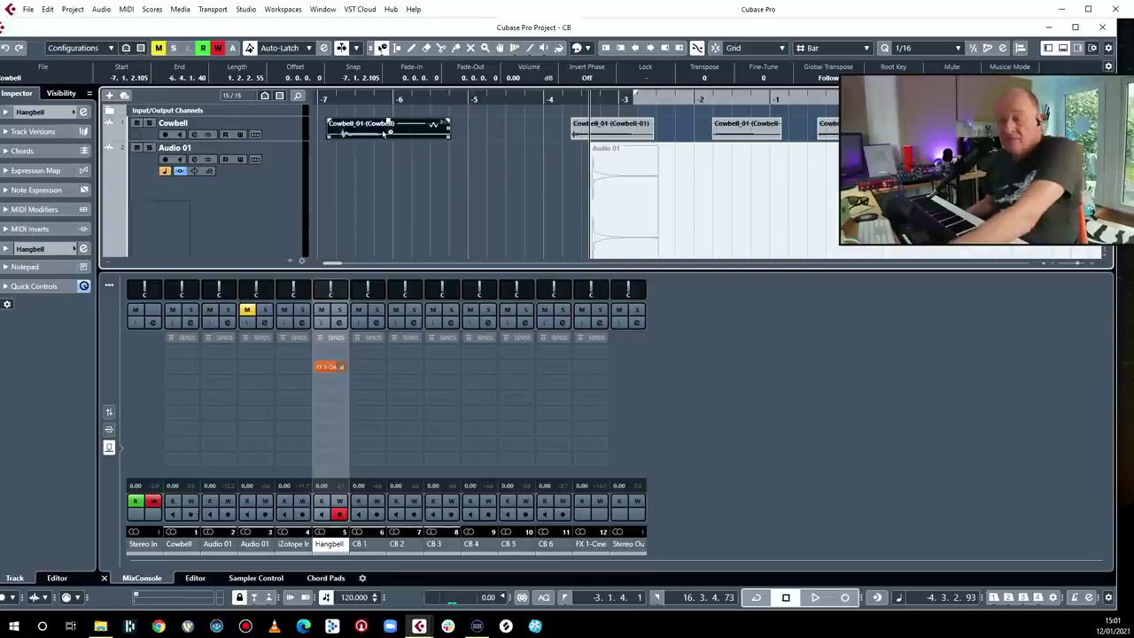
click(325, 99)
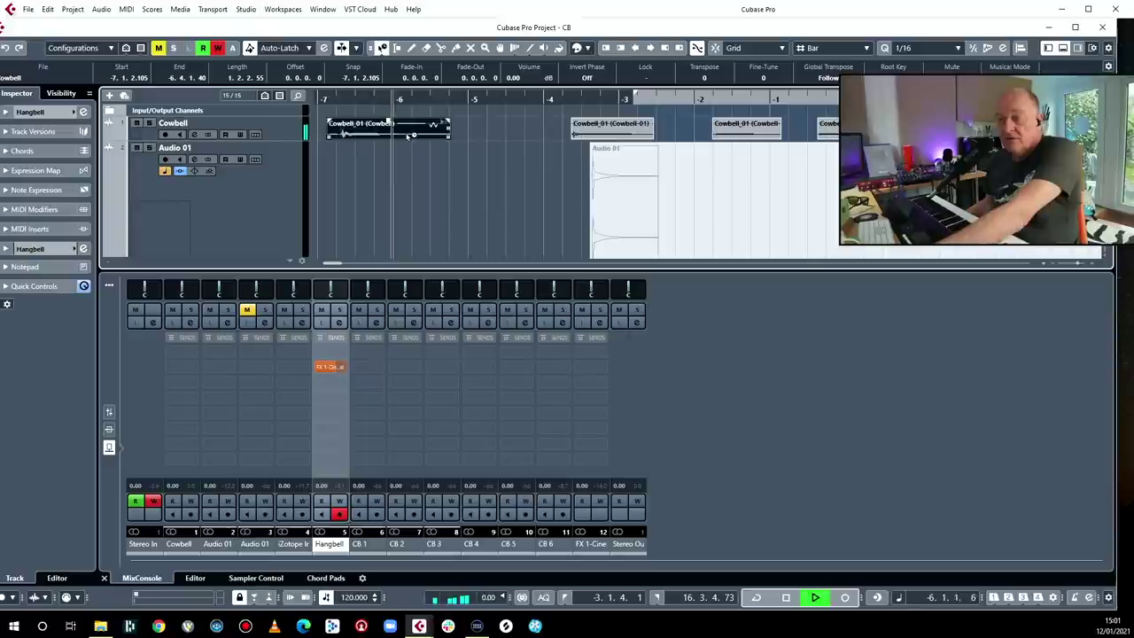
key(space)
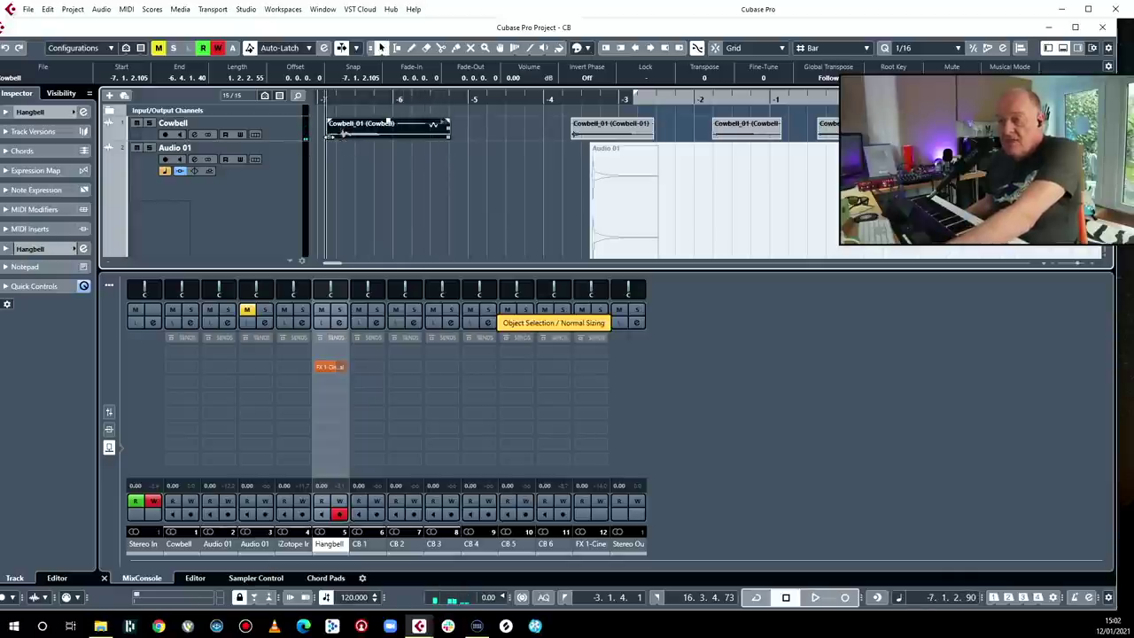
- Trim the stretched cowbell's start and give it a short fade-in, auditioning the result
drag(331, 136, 344, 135)
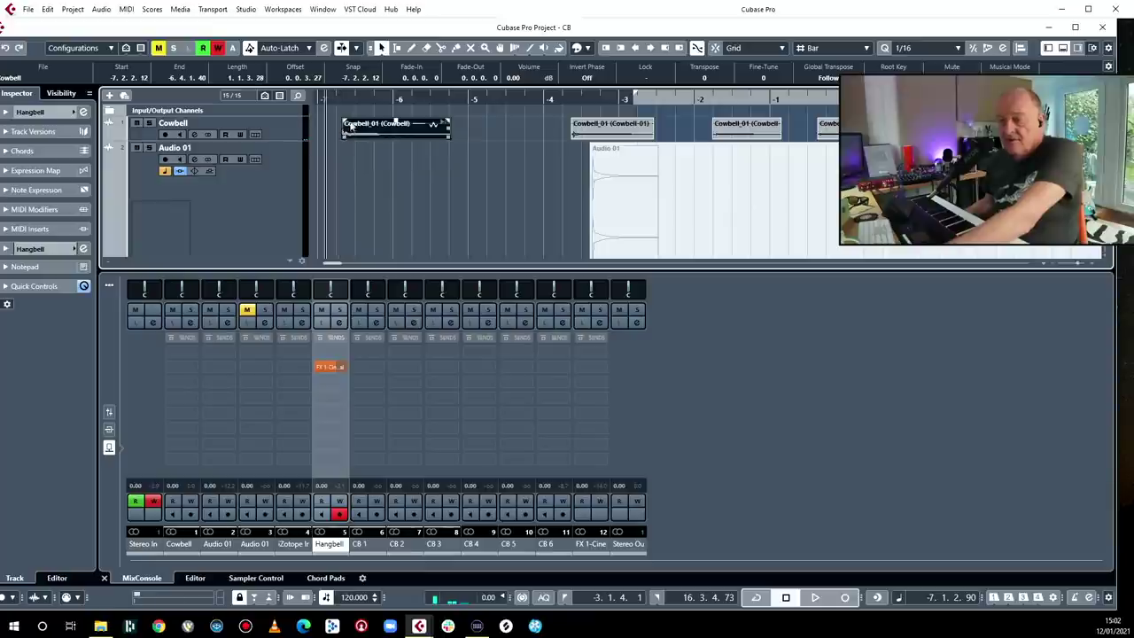
key(space)
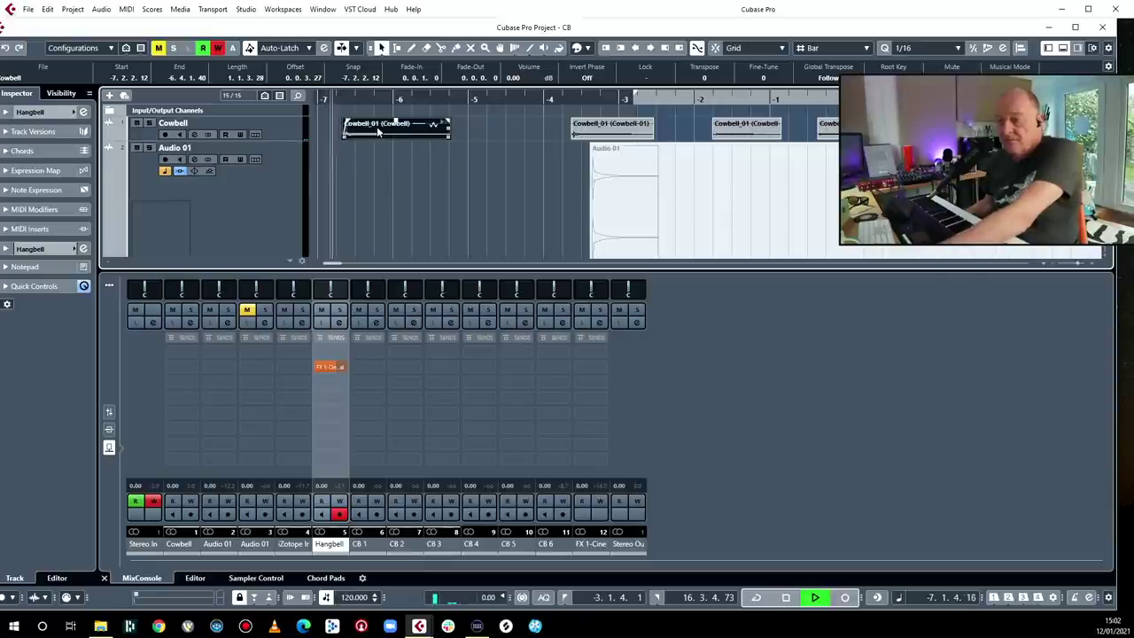
drag(346, 121, 348, 121)
key(space)
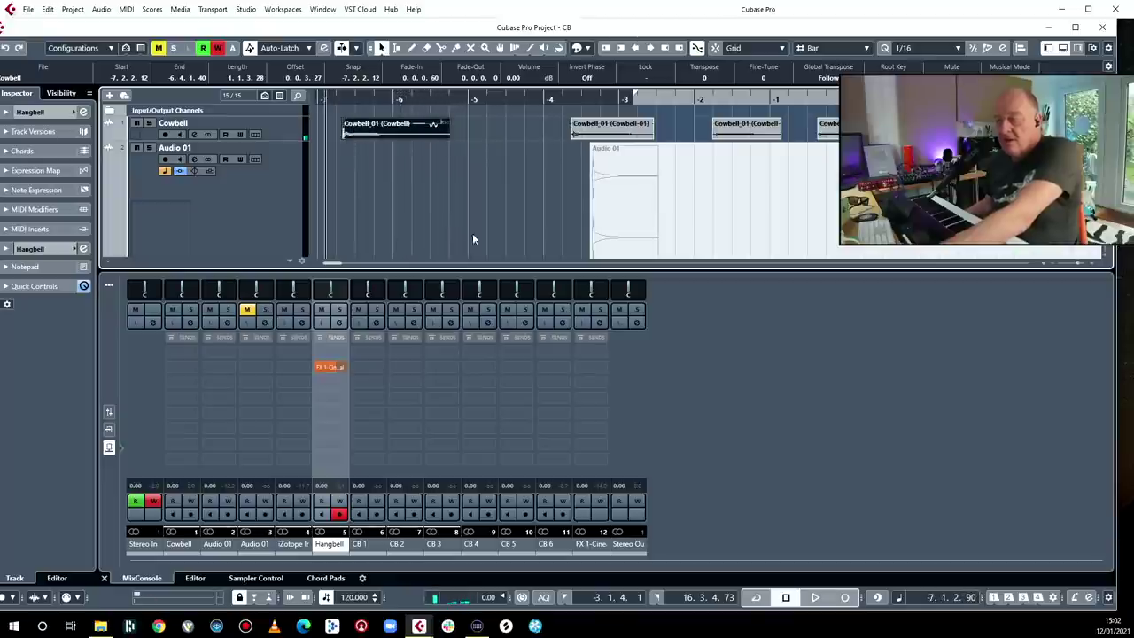
scroll(218, 174, down, 5)
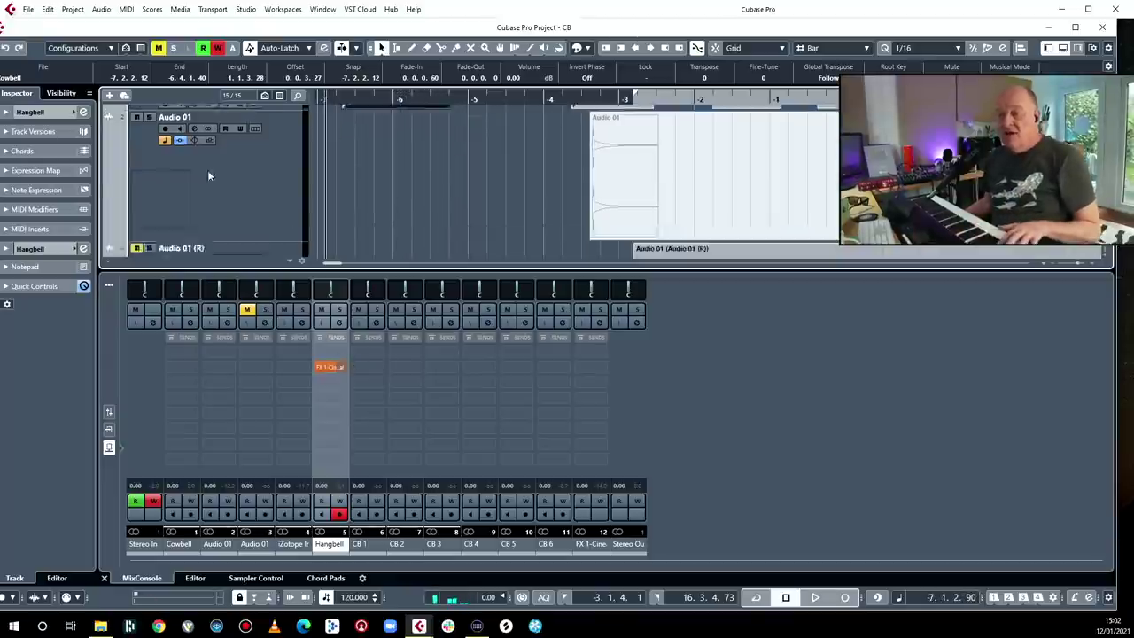
scroll(244, 181, down, 2)
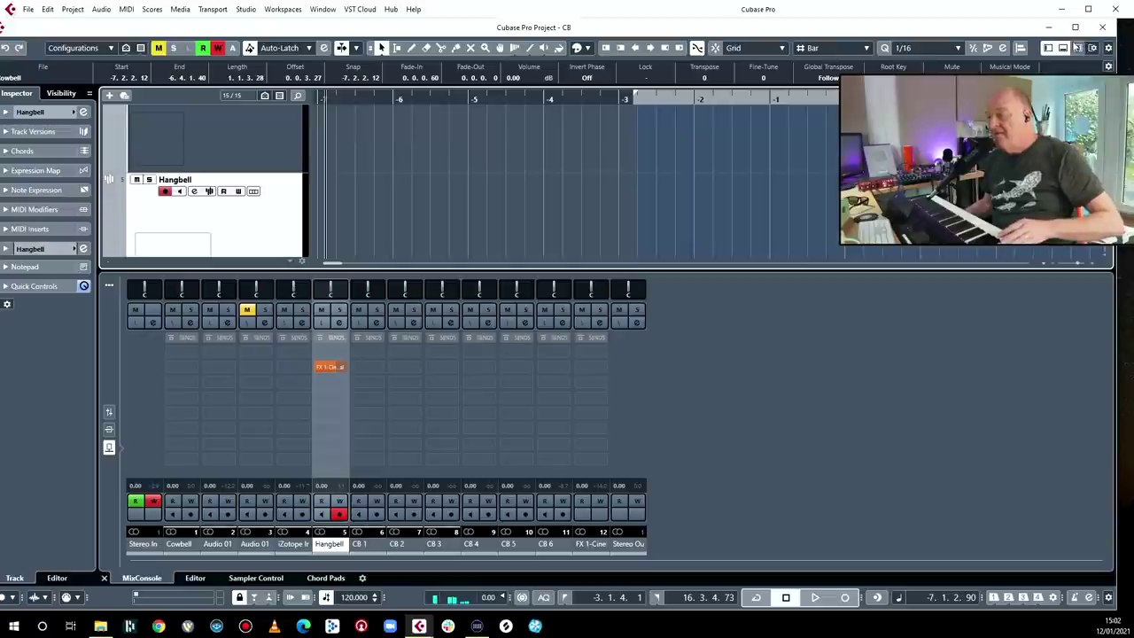
- Hide the mixer and audition the arrangement
click(1063, 47)
scroll(386, 170, up, 2)
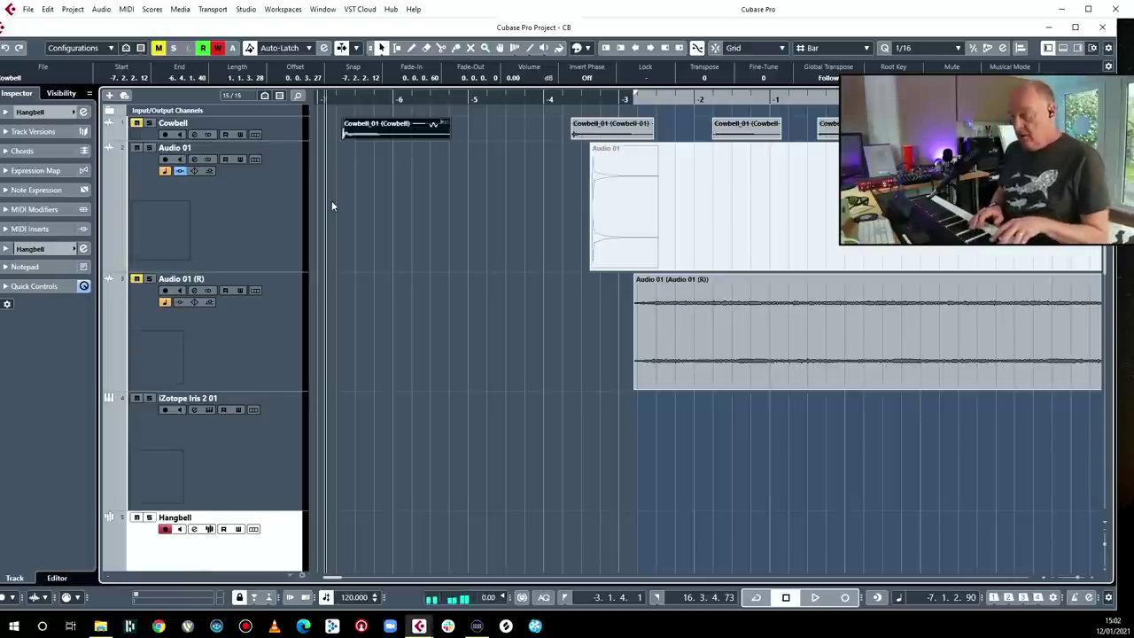
key(space)
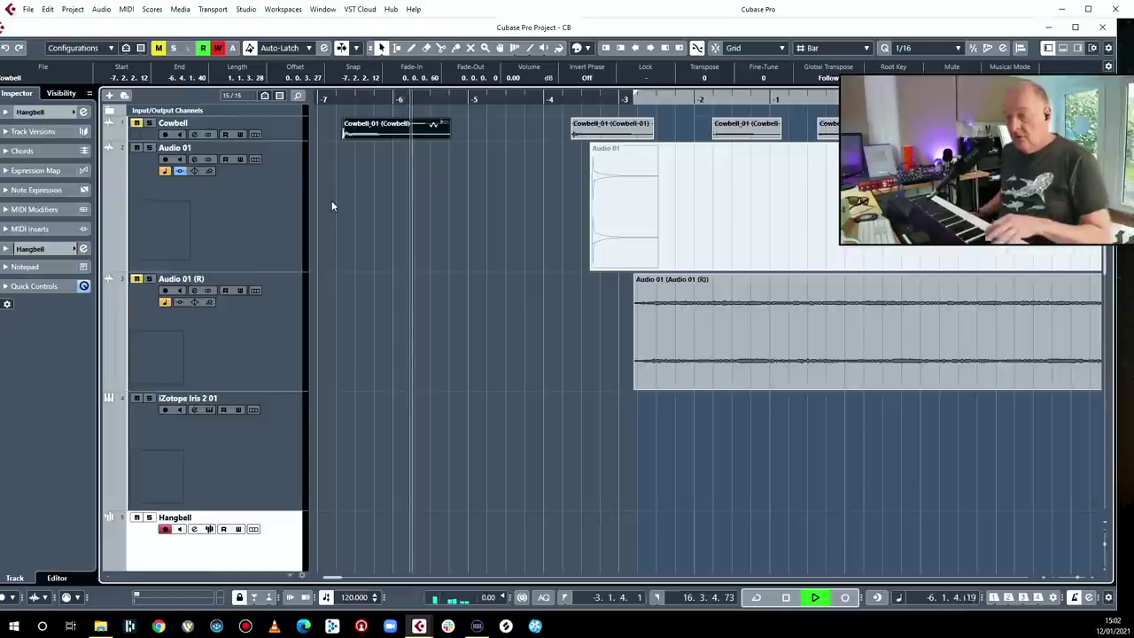
key(space)
scroll(354, 597, down, 20)
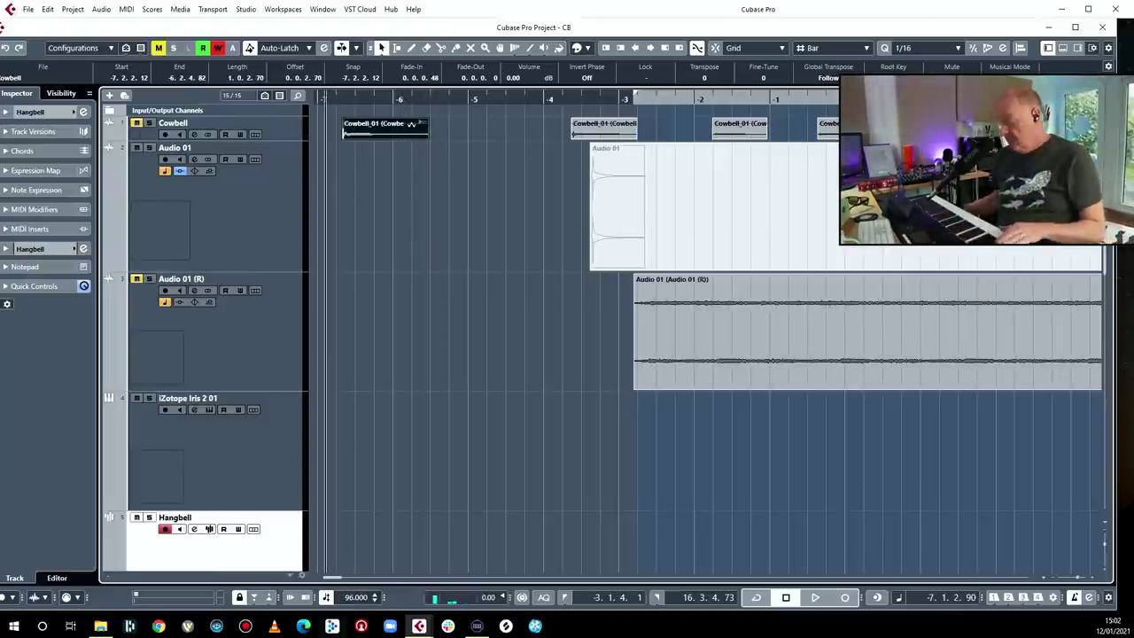
- Record the Hangbell MIDI part from bar -7, then record a second take
key(KP_Multiply)
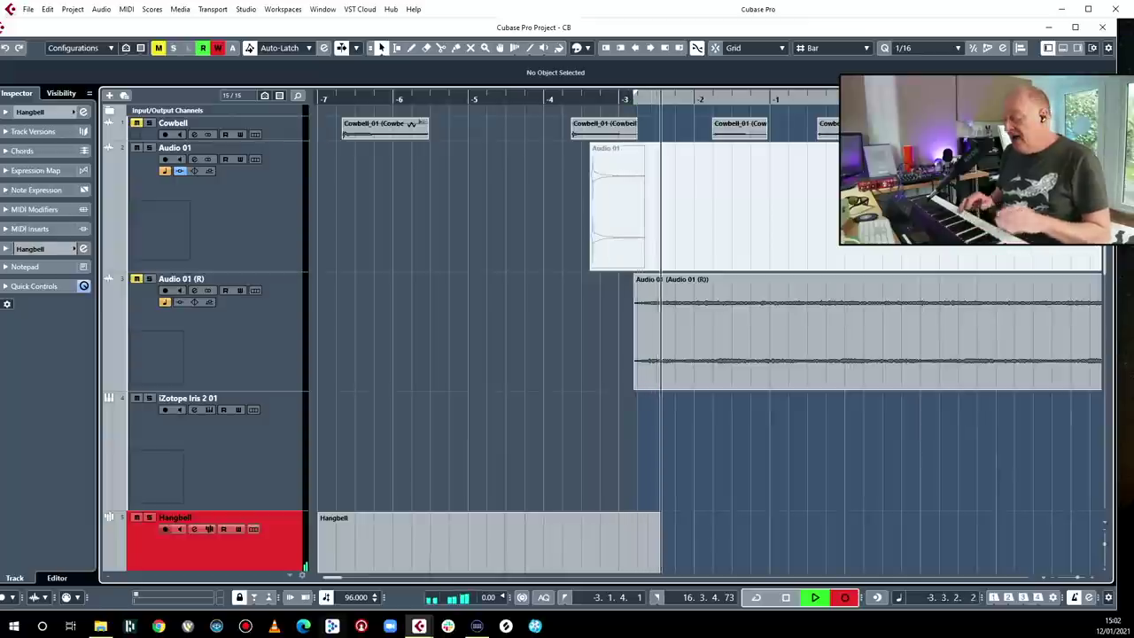
key(space)
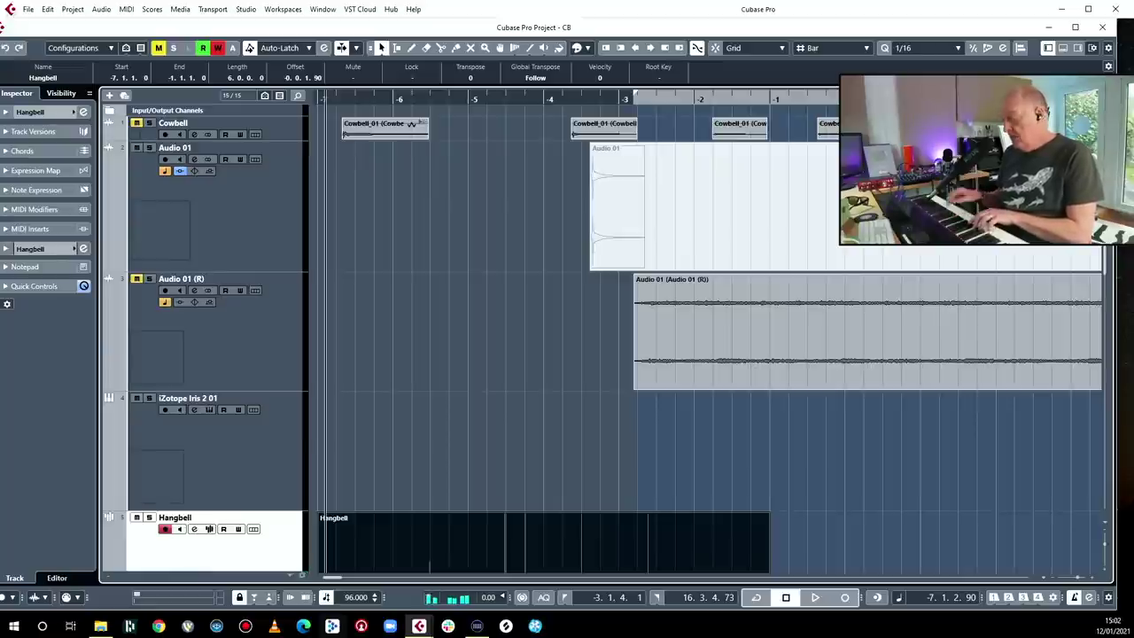
key(KP_Multiply)
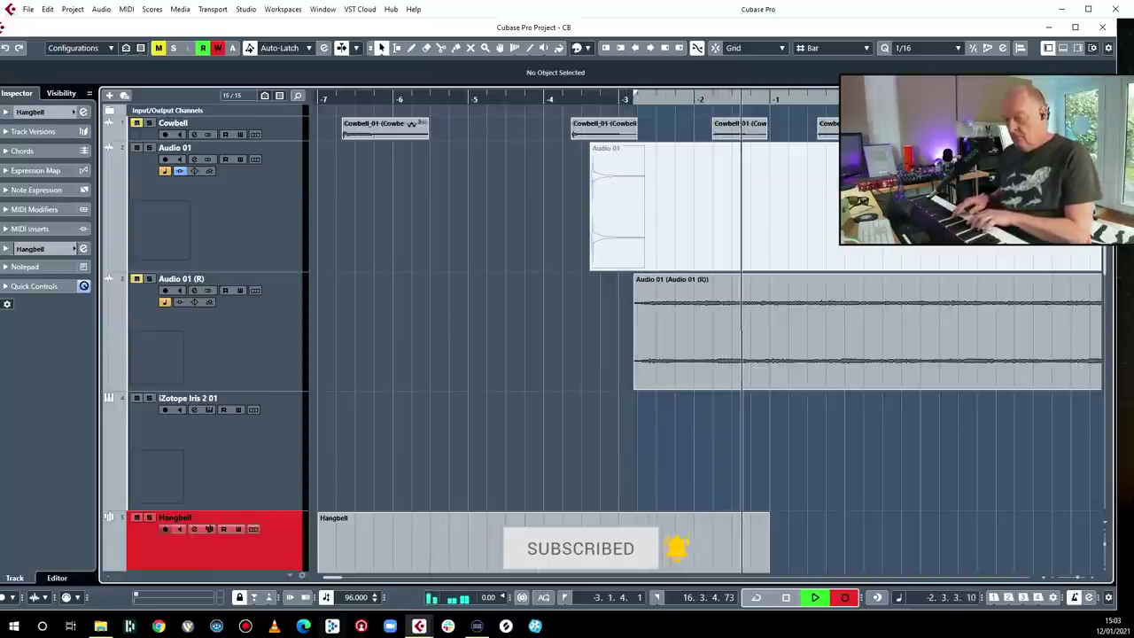
key(space)
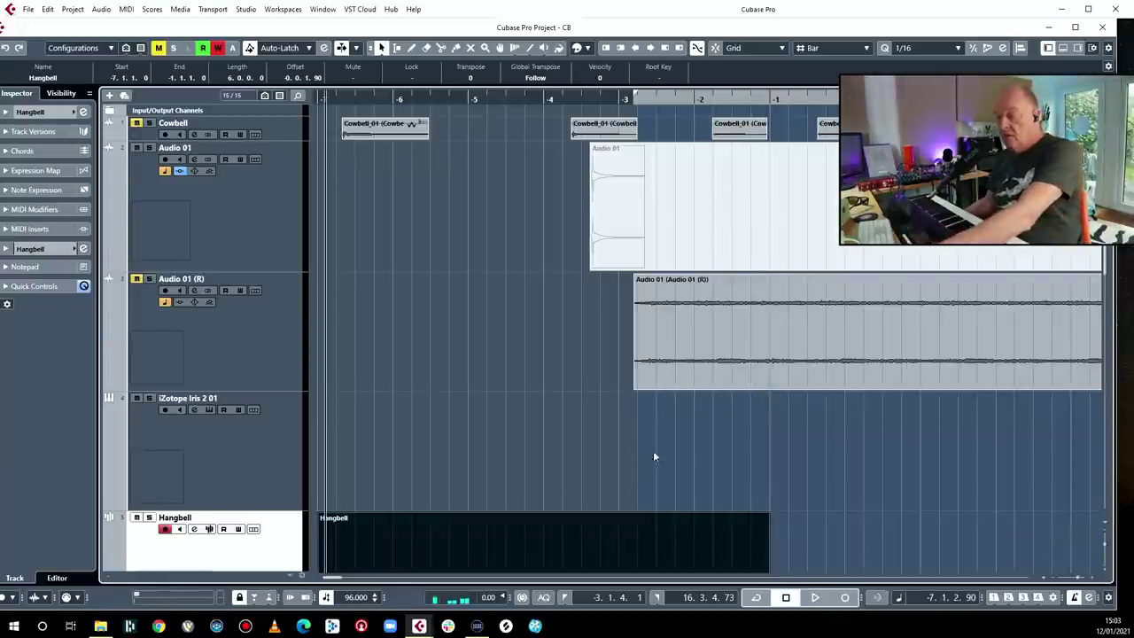
- During playback, trim the Hangbell part to start at bar -5 and duplicate it right after itself
scroll(629, 443, down, 4)
scroll(611, 399, up, 1)
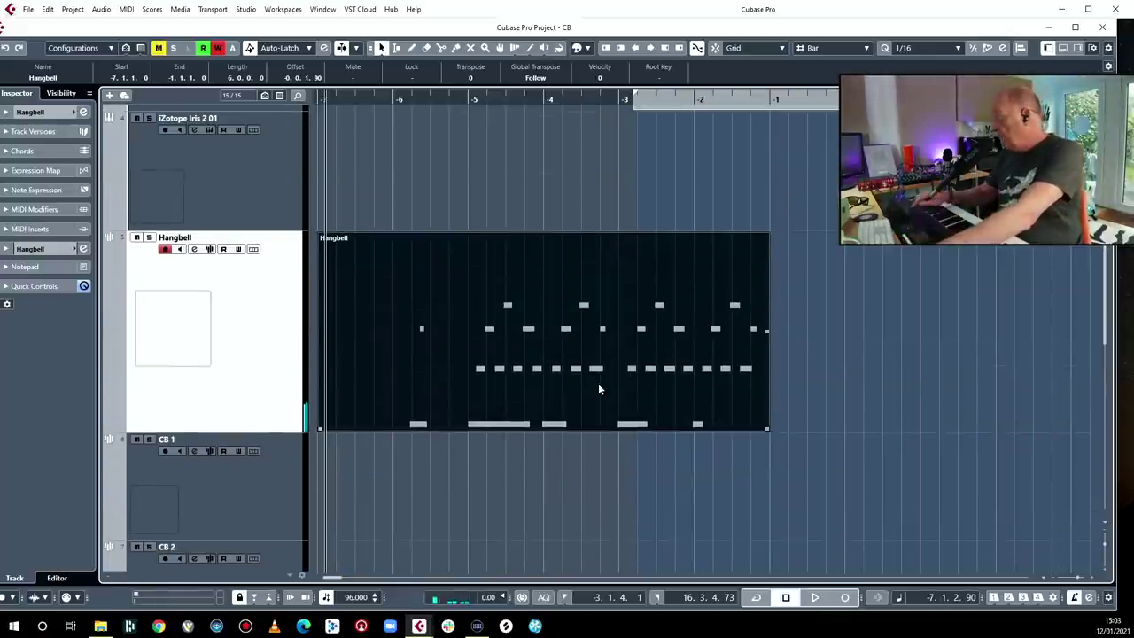
key(space)
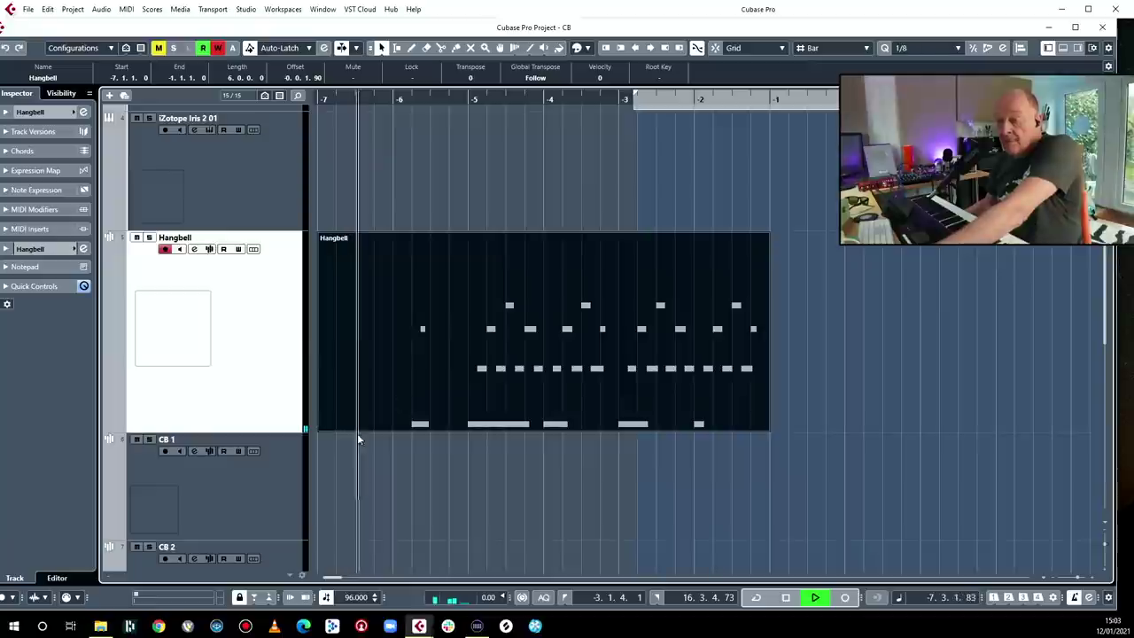
drag(317, 430, 469, 429)
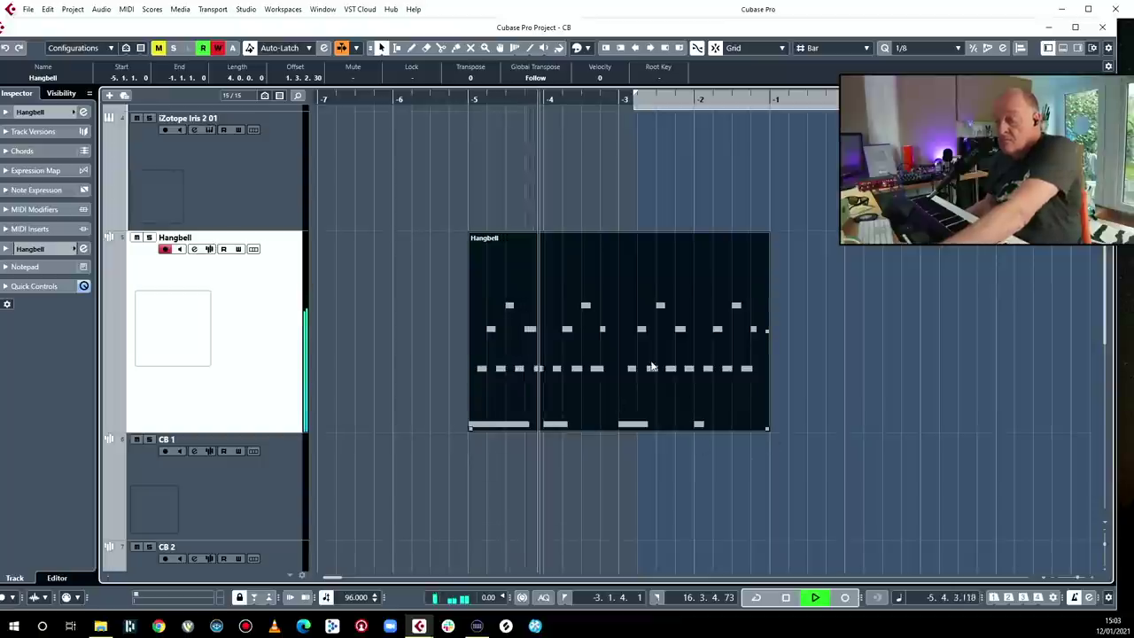
key(ctrl+d)
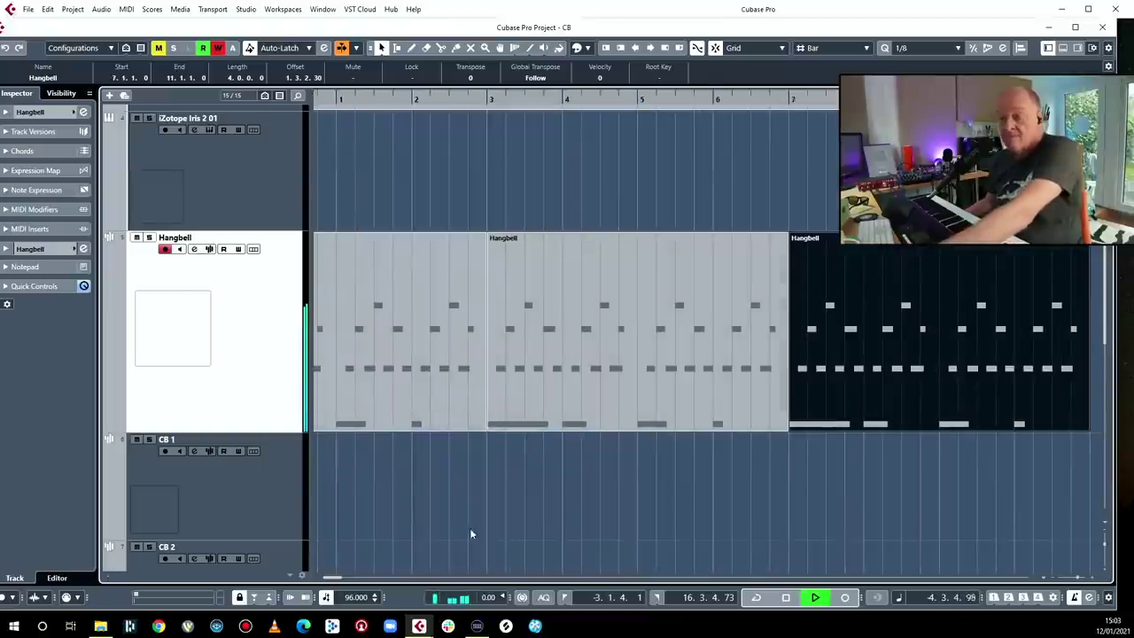
scroll(496, 485, down, 3)
scroll(348, 399, up, 2)
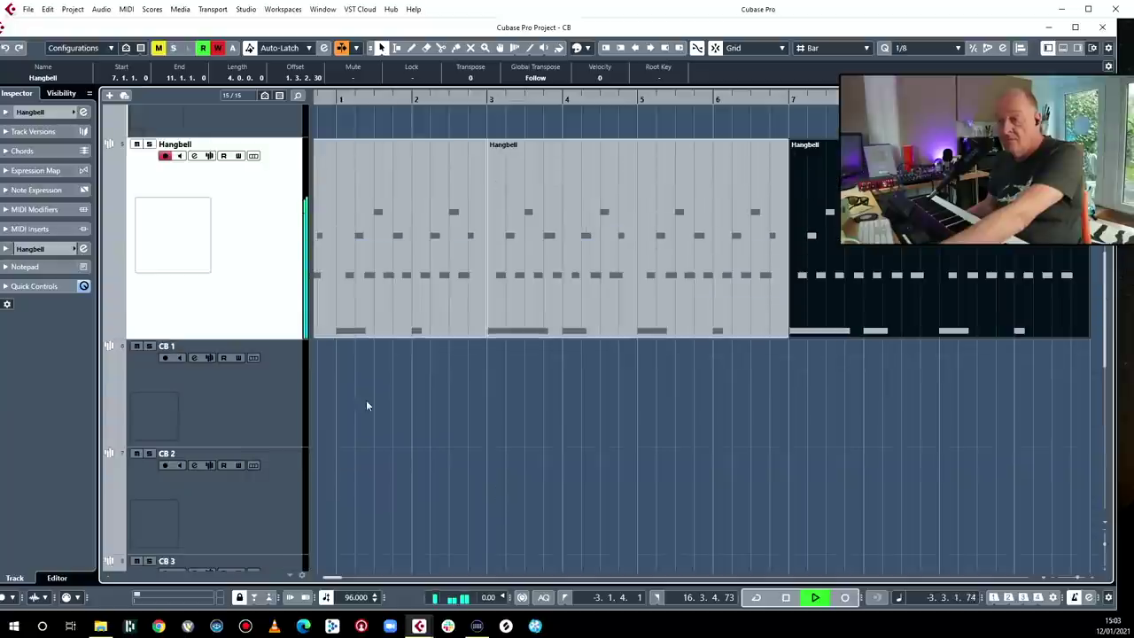
- Stop playback and select the iZotope Iris 2 01 track
key(space)
click(250, 387)
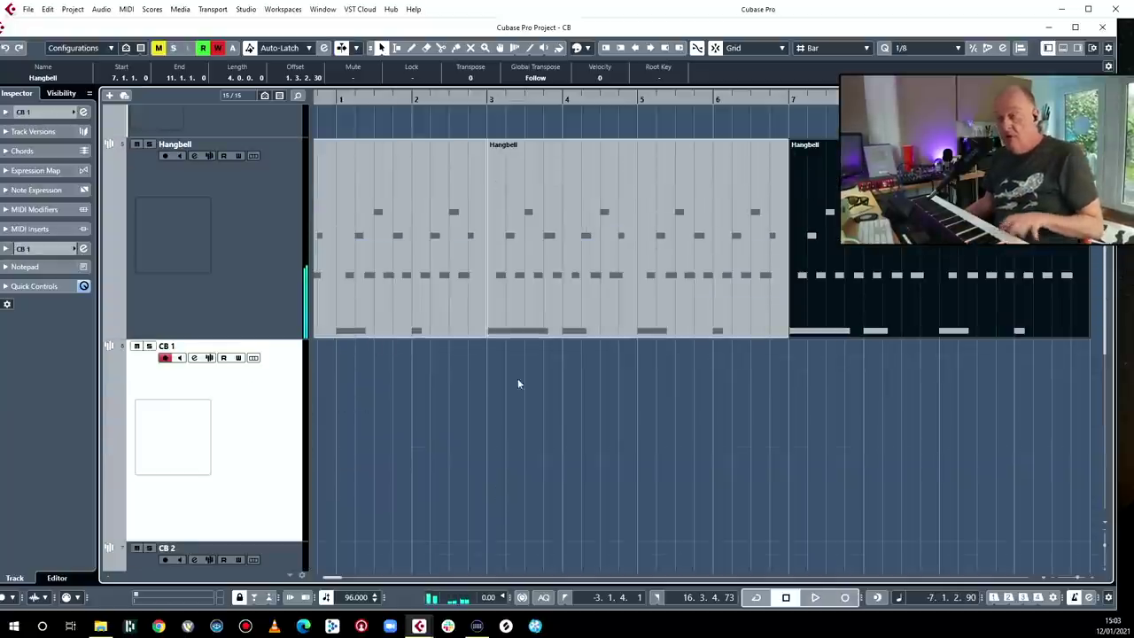
scroll(511, 383, up, 4)
click(247, 431)
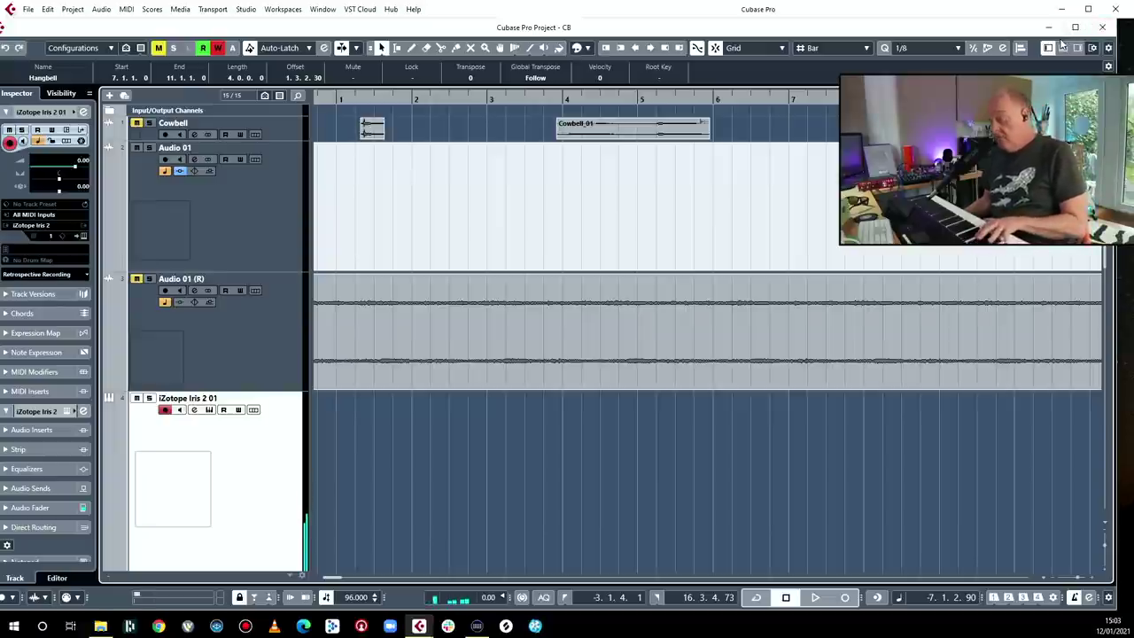
- Show the MixConsole and try routing a reverb send on the iZotope channel
click(1064, 49)
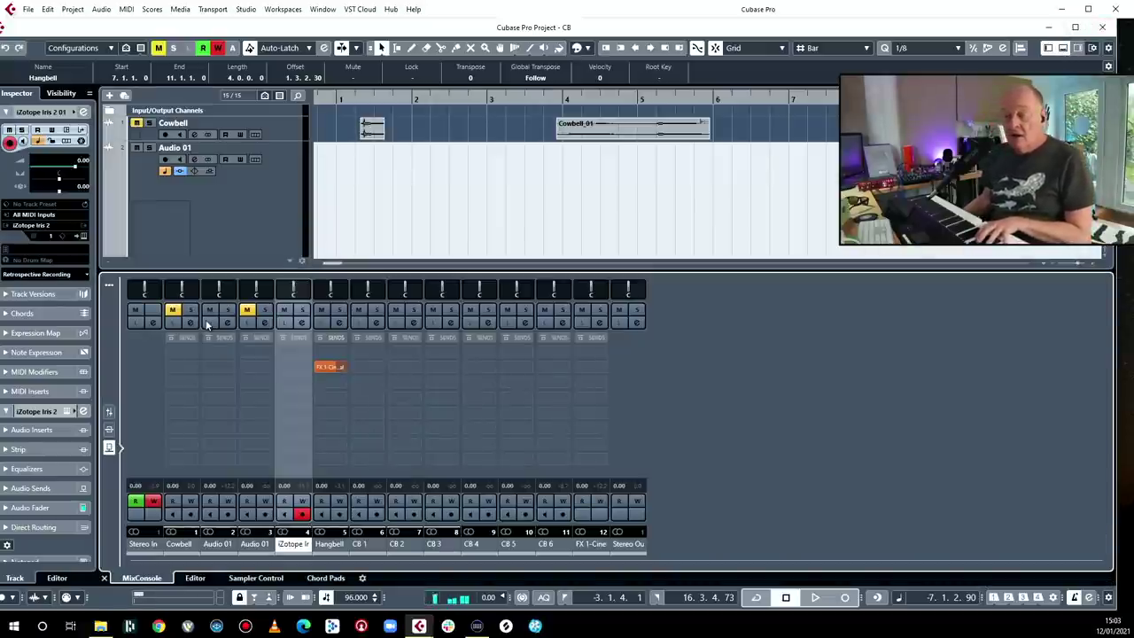
drag(326, 389, 309, 363)
click(301, 368)
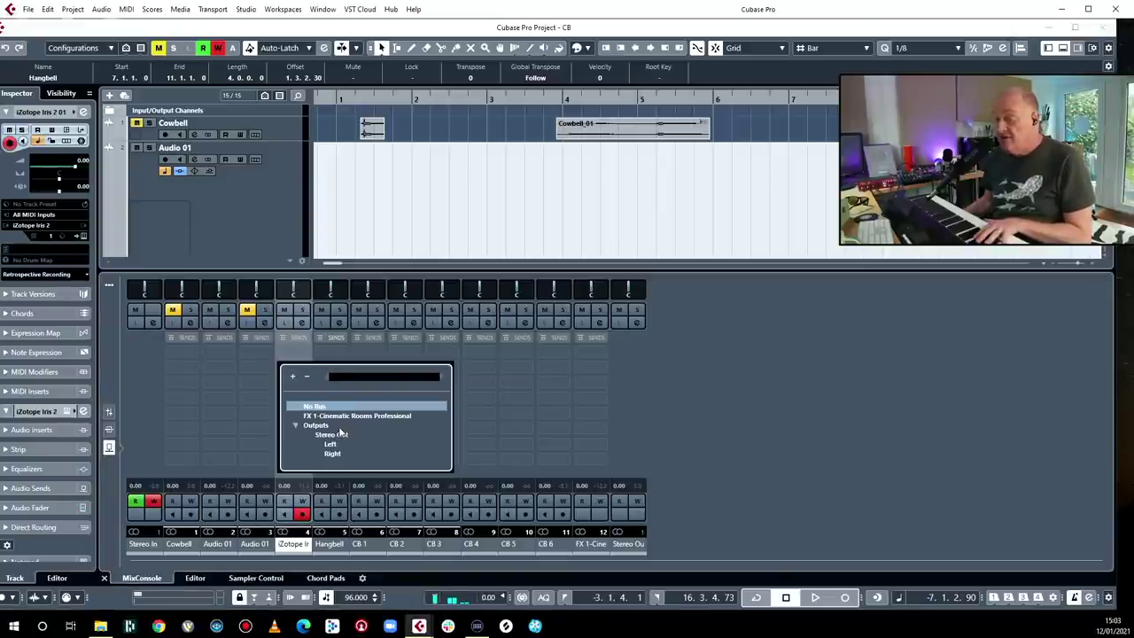
click(896, 330)
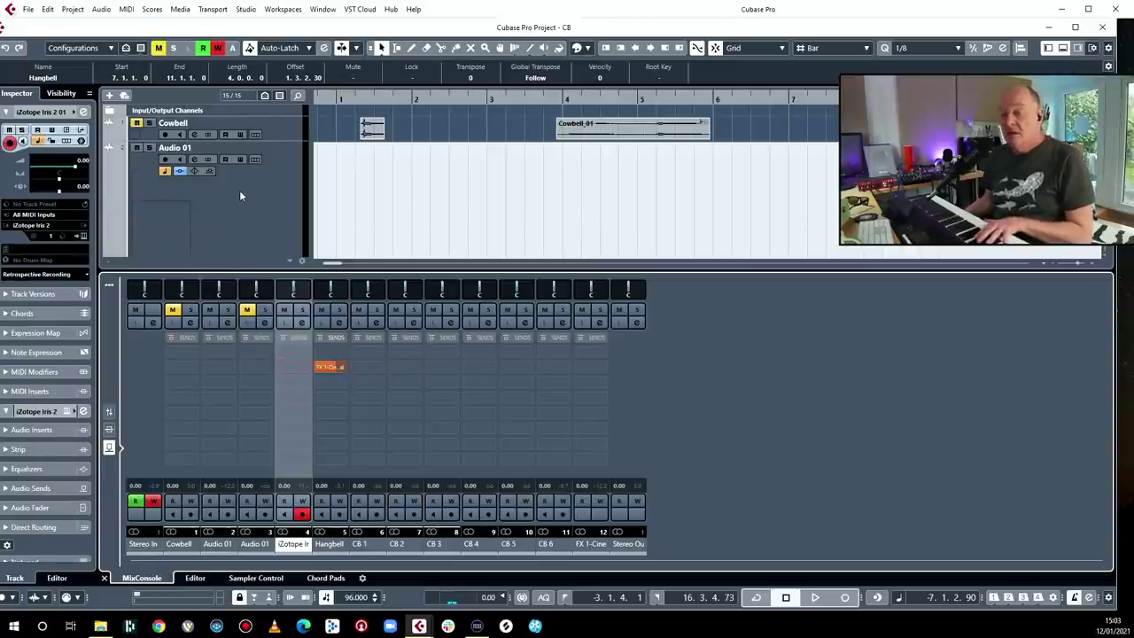
- Scroll to the iZotope Iris 2 01 track and open its instrument interface
scroll(238, 192, down, 3)
scroll(237, 198, down, 4)
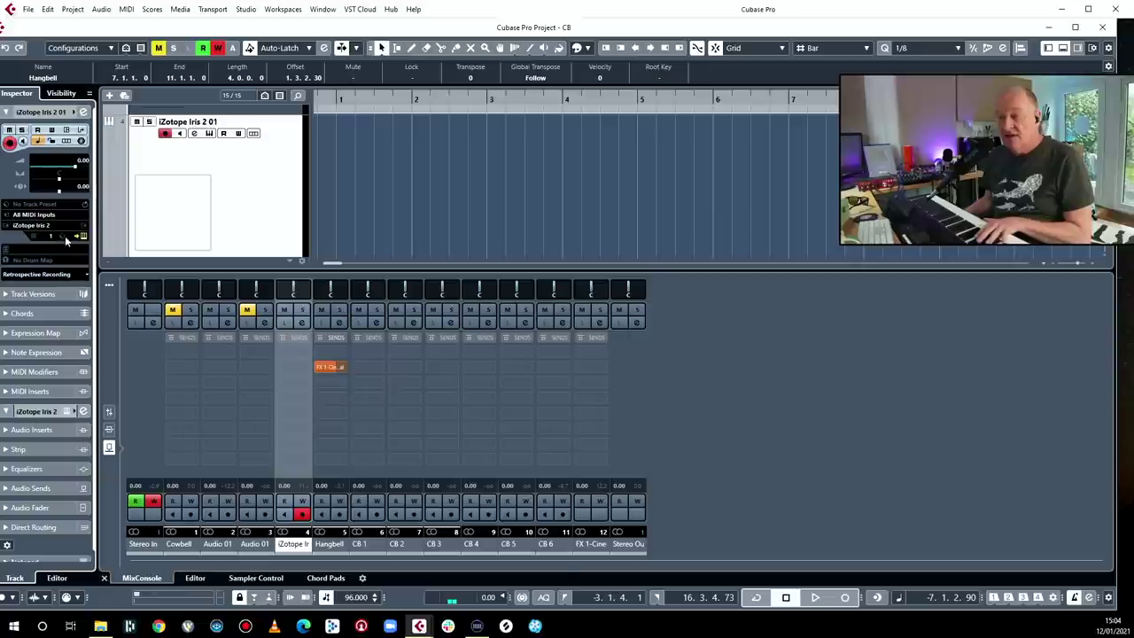
click(84, 235)
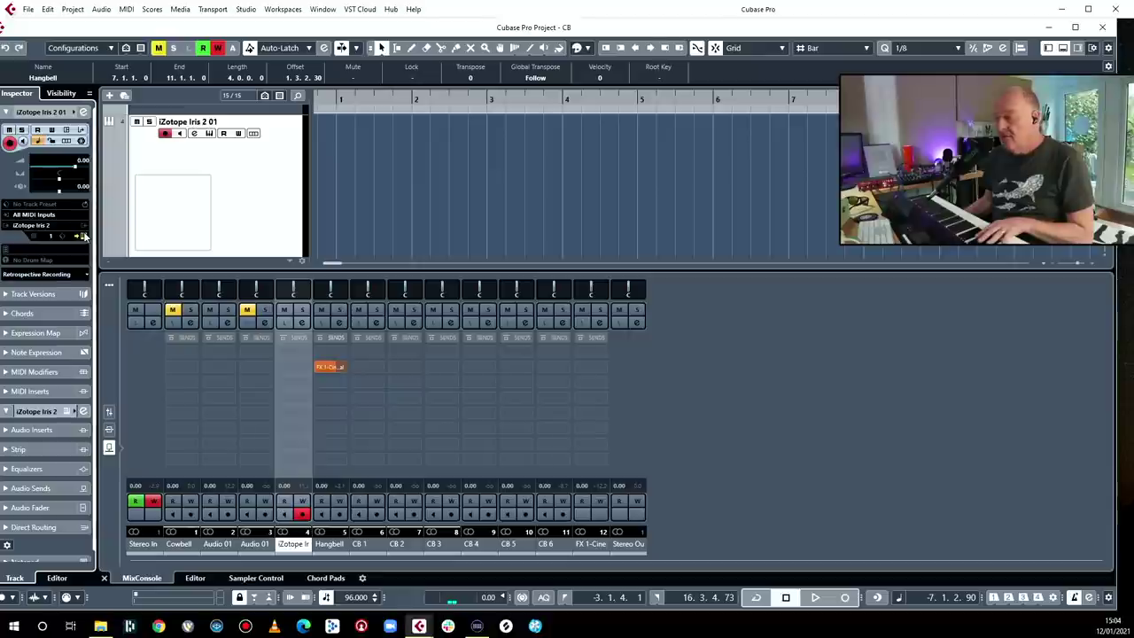
- Open Iris 2, select a narrow spectrogram slice, pick the brush selection tool, and move the window aside
click(83, 236)
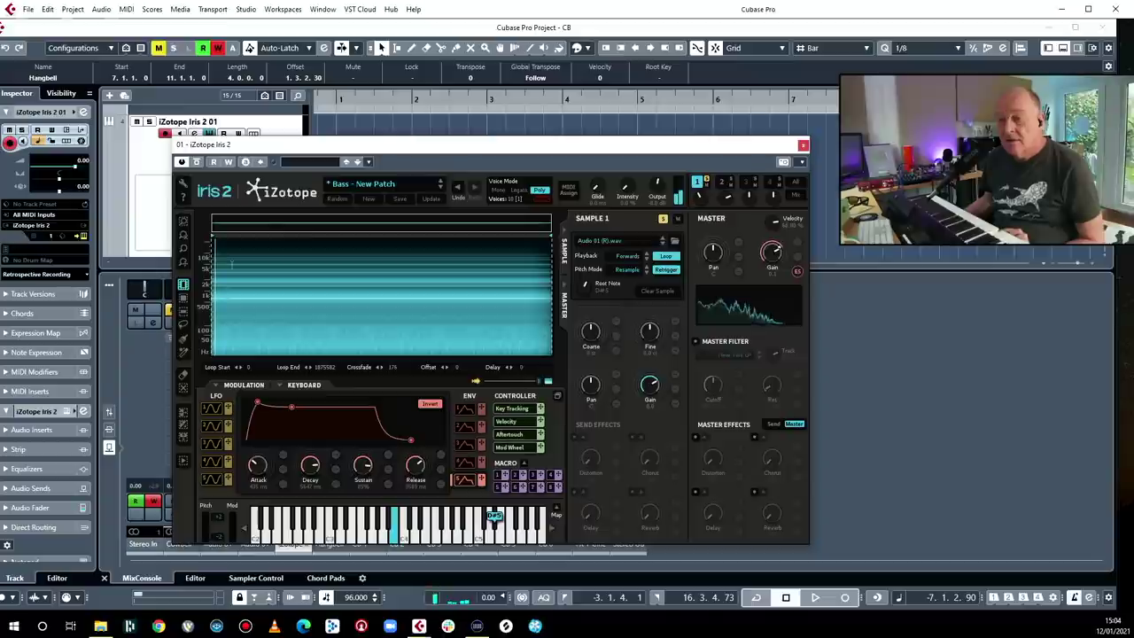
drag(219, 263, 251, 266)
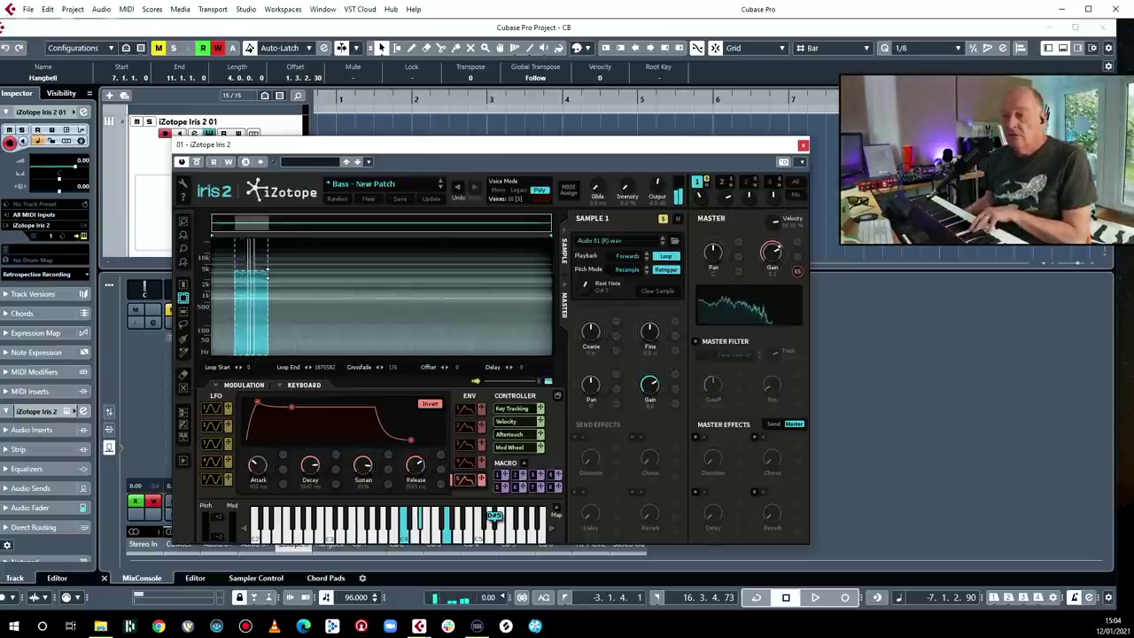
click(184, 338)
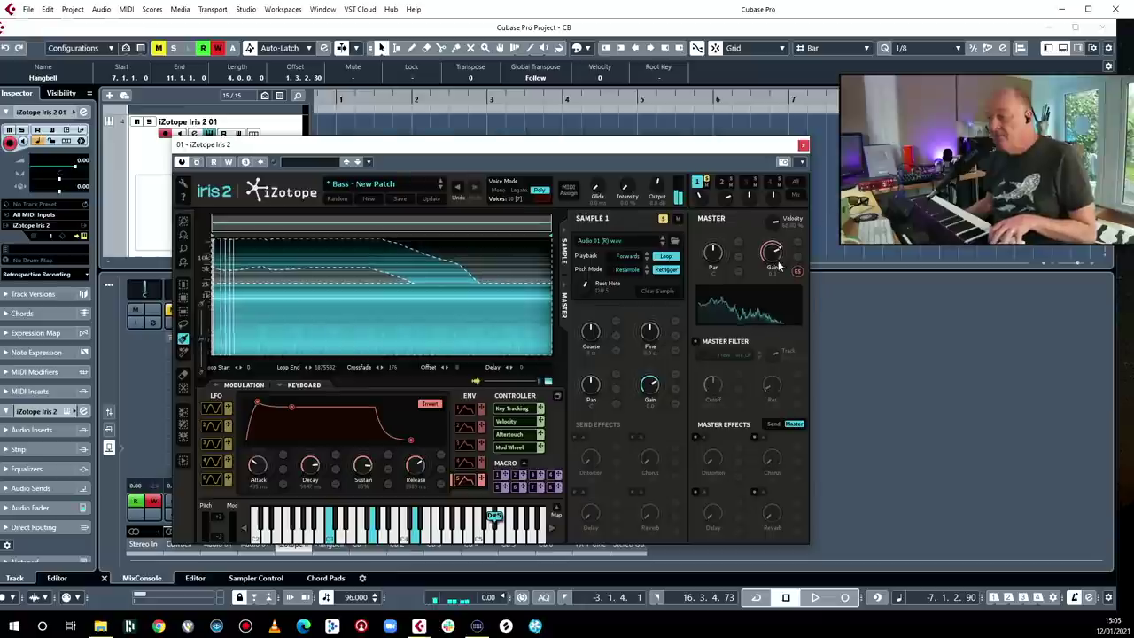
drag(191, 143, 651, 113)
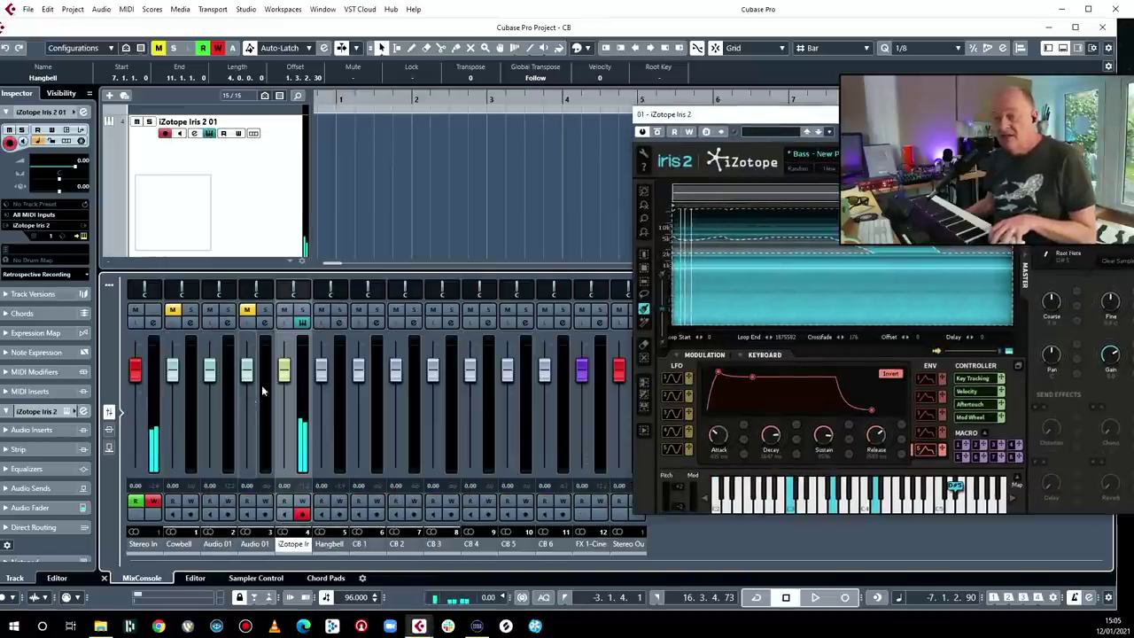
- Raise the Iris 2 channel to +6.02 dB, close its window, play along, then hide the mixer
drag(285, 375, 285, 339)
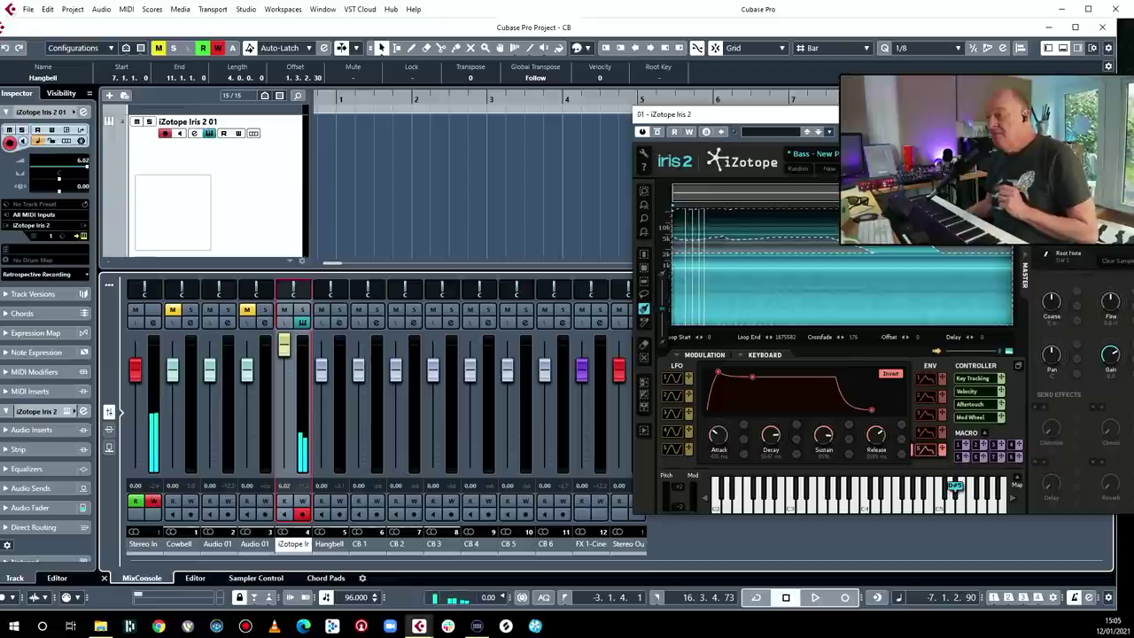
click(831, 113)
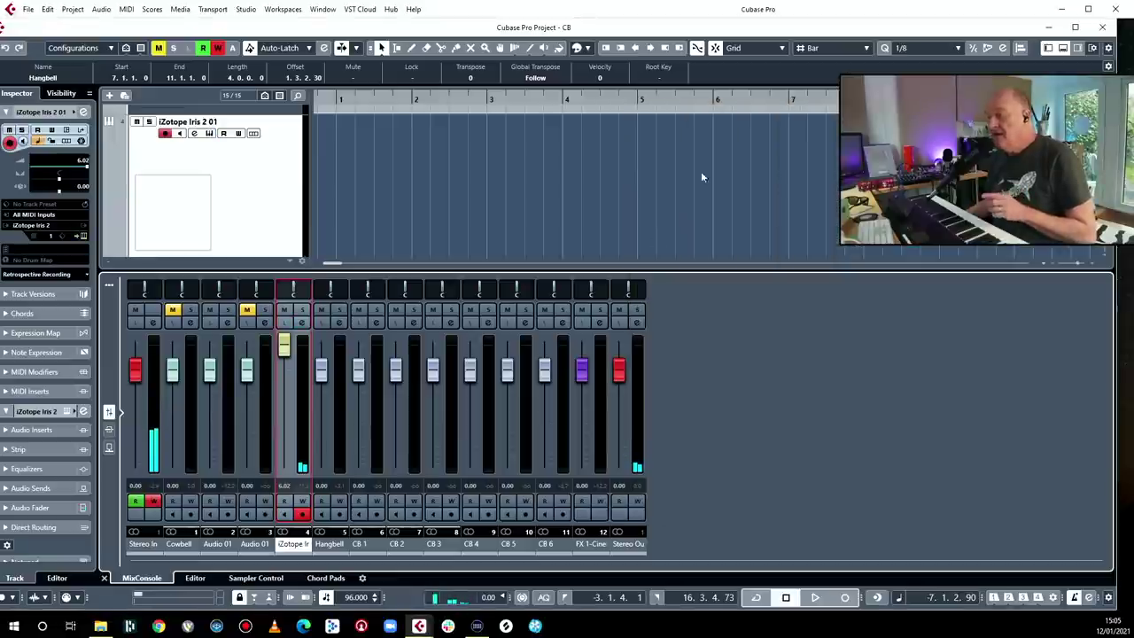
key(space)
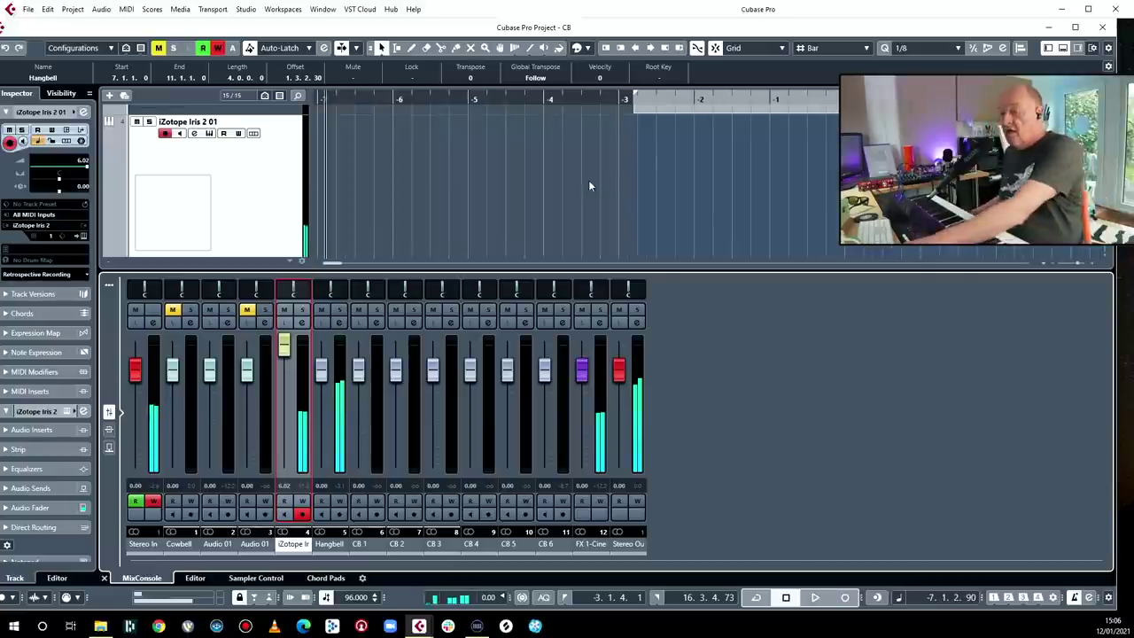
key(space)
click(1063, 49)
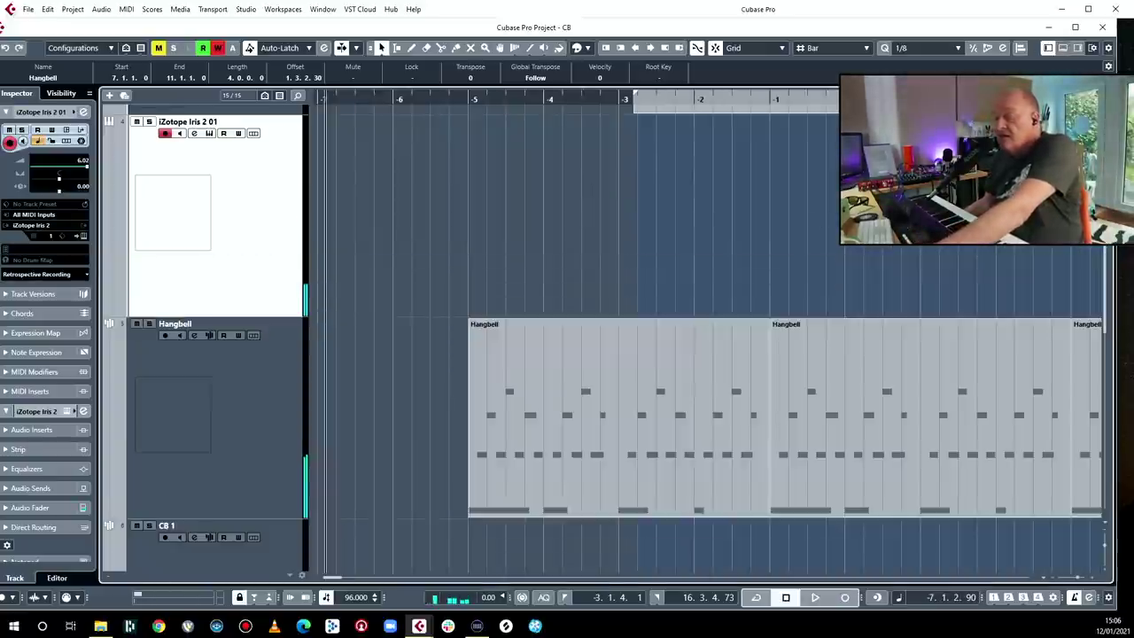
scroll(700, 353, down, 2)
- Capture the played notes with Retrospective Record and render the Iris 2 part in place
scroll(710, 354, up, 4)
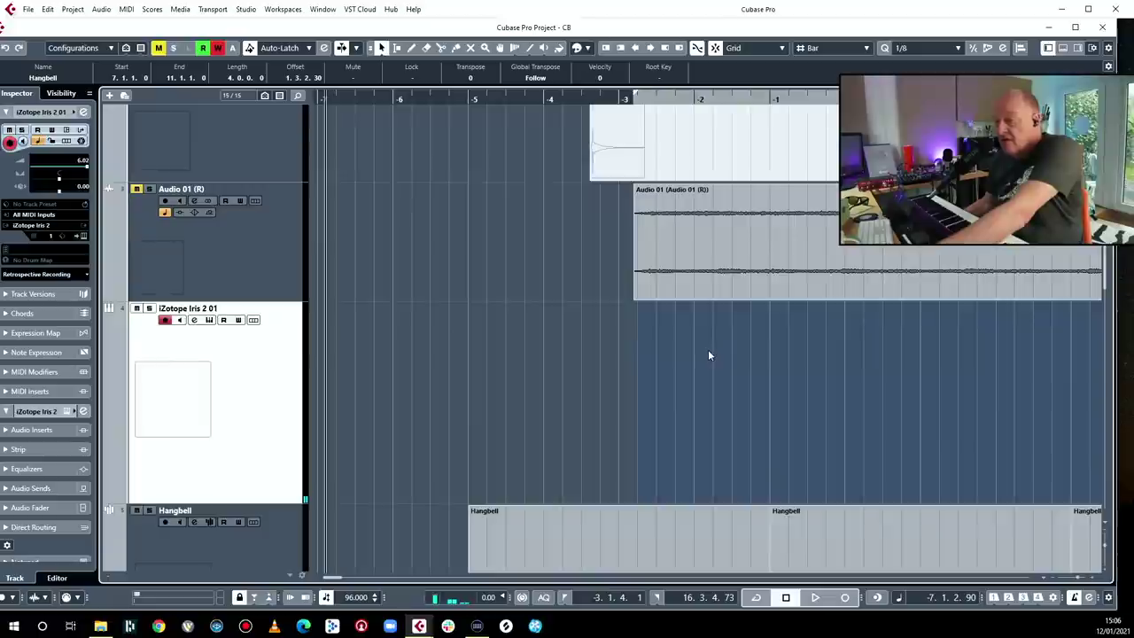
key(shift+KP_Multiply)
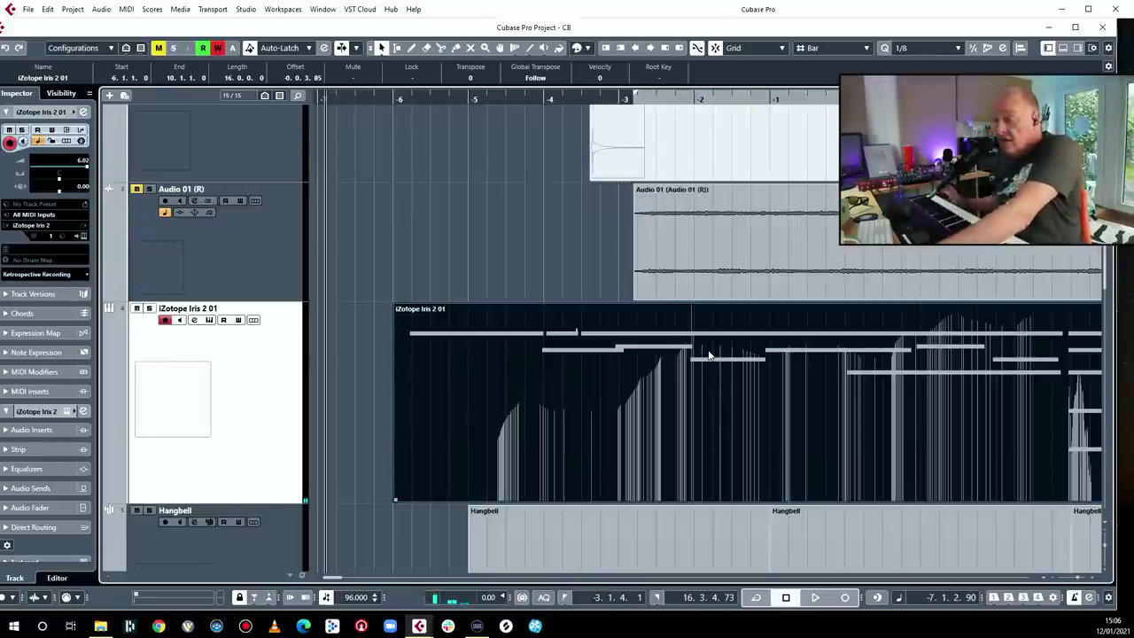
key(space)
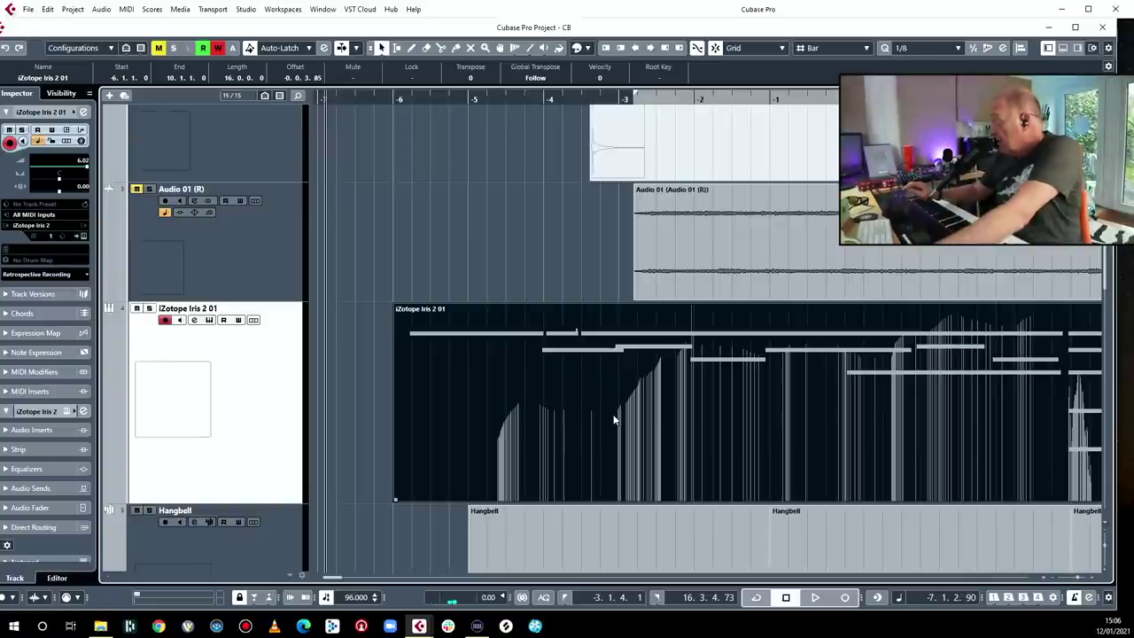
key(ctrl+shift+r)
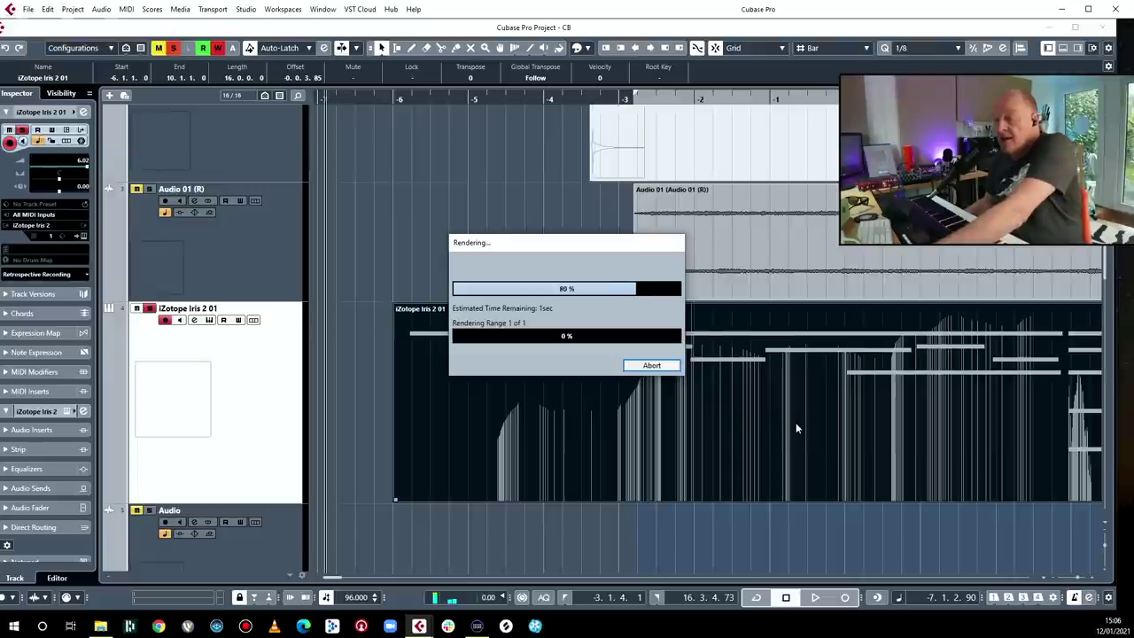
- Raise the rendered event's volume to 8.52 dB and add a fade-in
scroll(744, 456, down, 2)
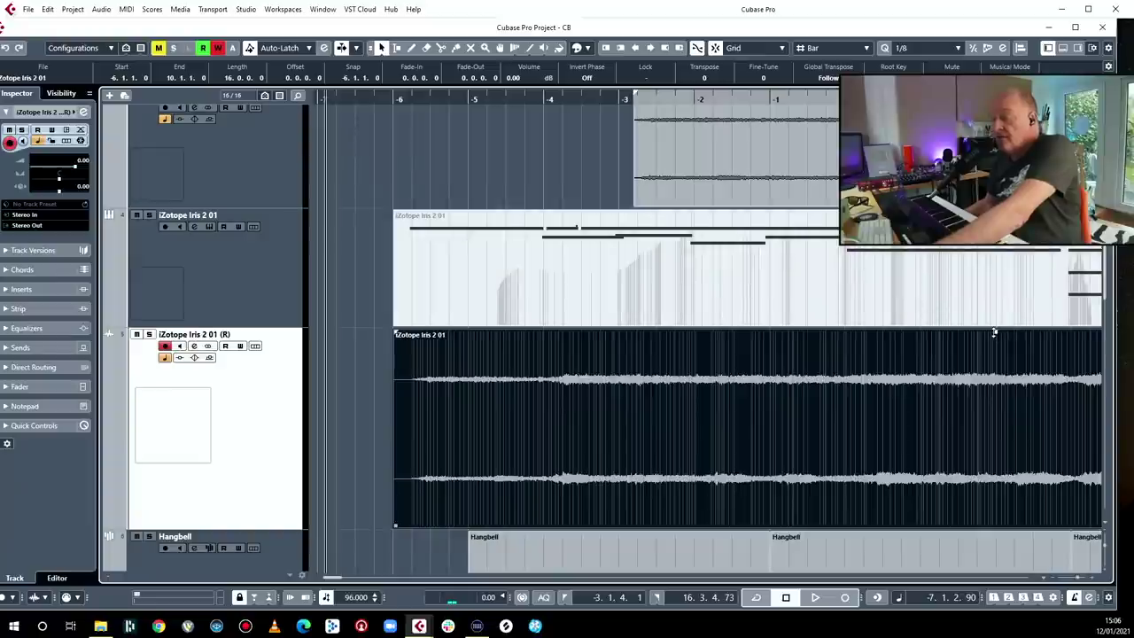
drag(994, 333, 967, 5)
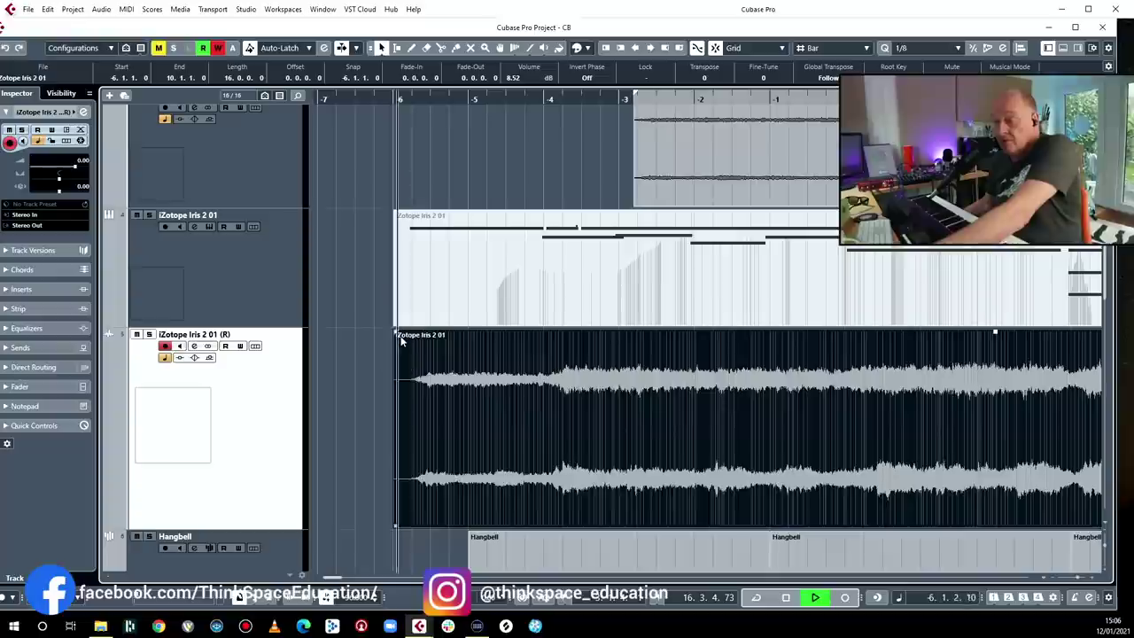
drag(395, 333, 452, 333)
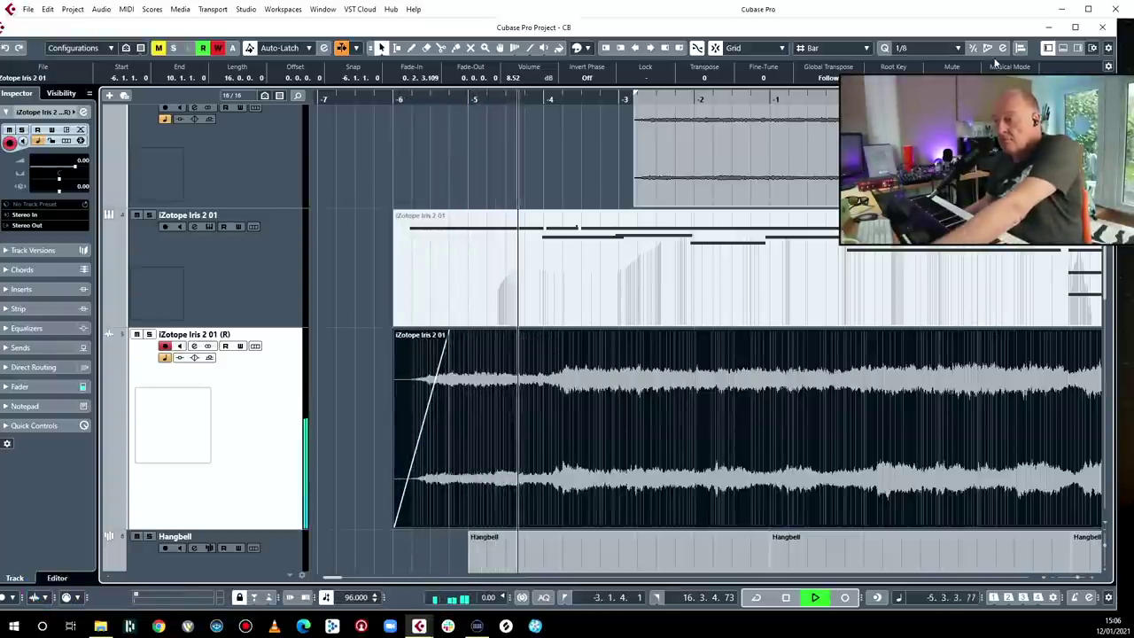
- Set the rendered Iris 2 fader to -3.66 dB and insert H-Delay Mono/Stereo on Hangbell
click(1063, 48)
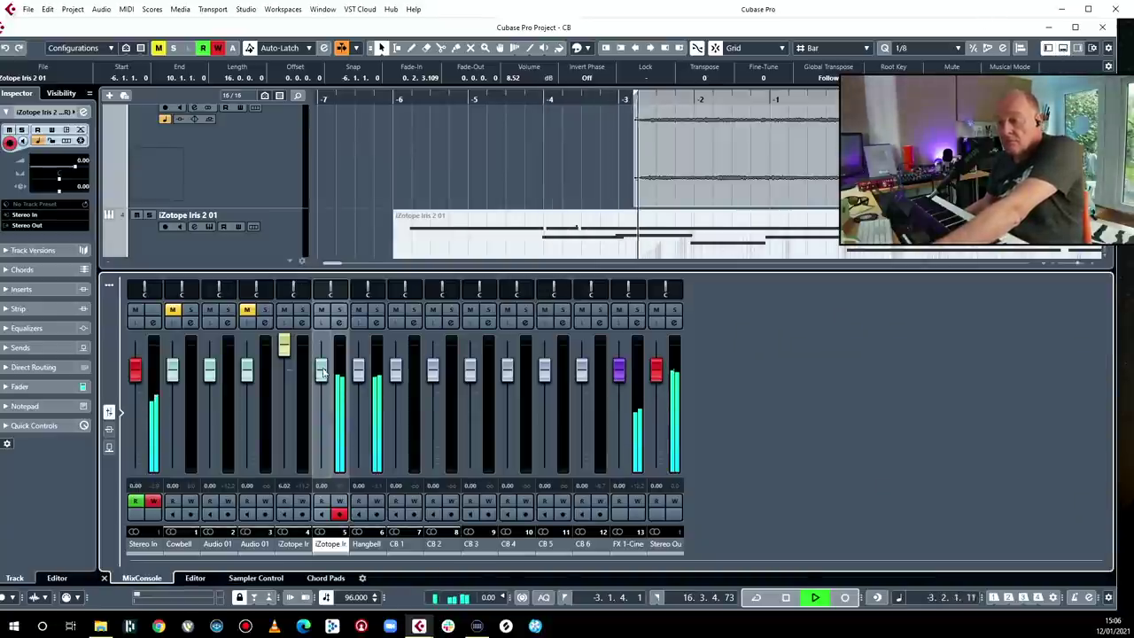
drag(322, 370, 358, 390)
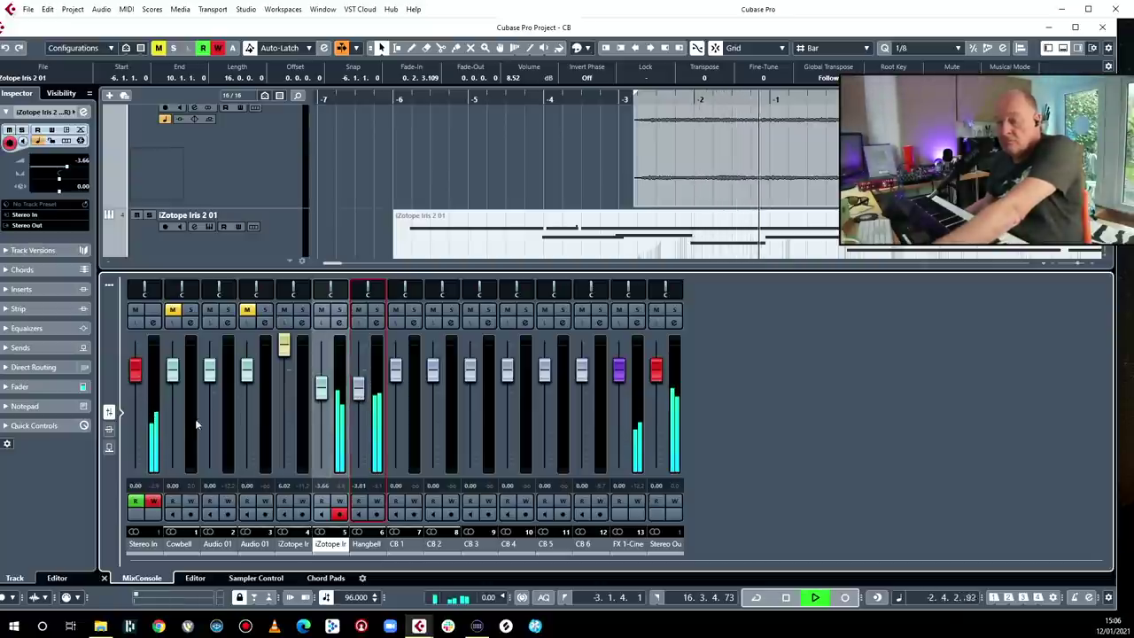
click(109, 430)
key(space)
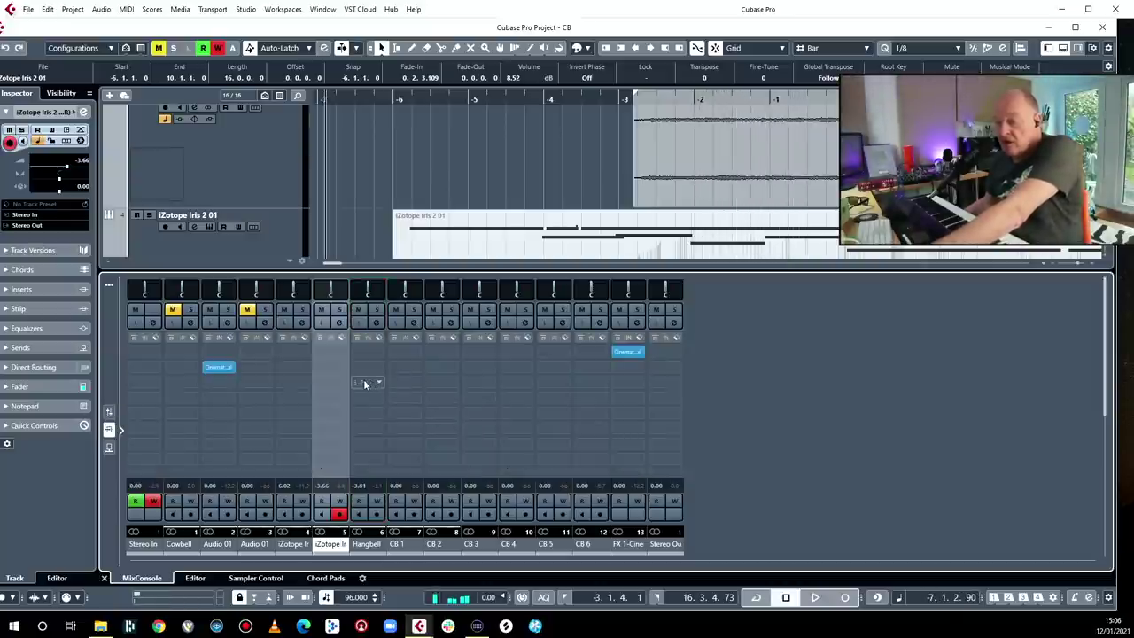
click(382, 363)
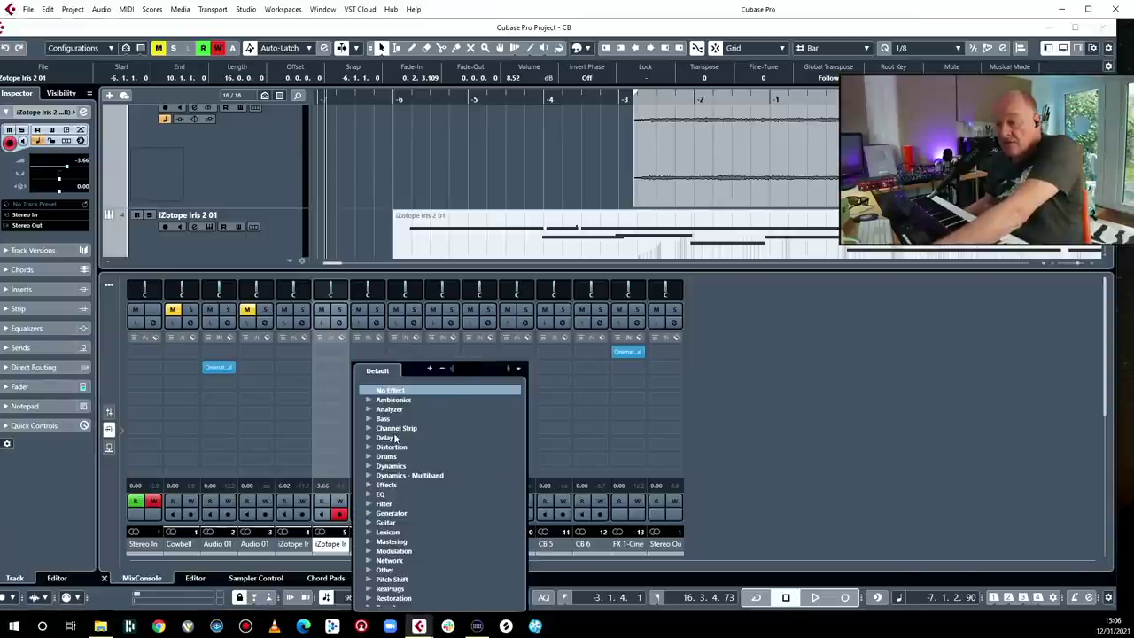
click(368, 438)
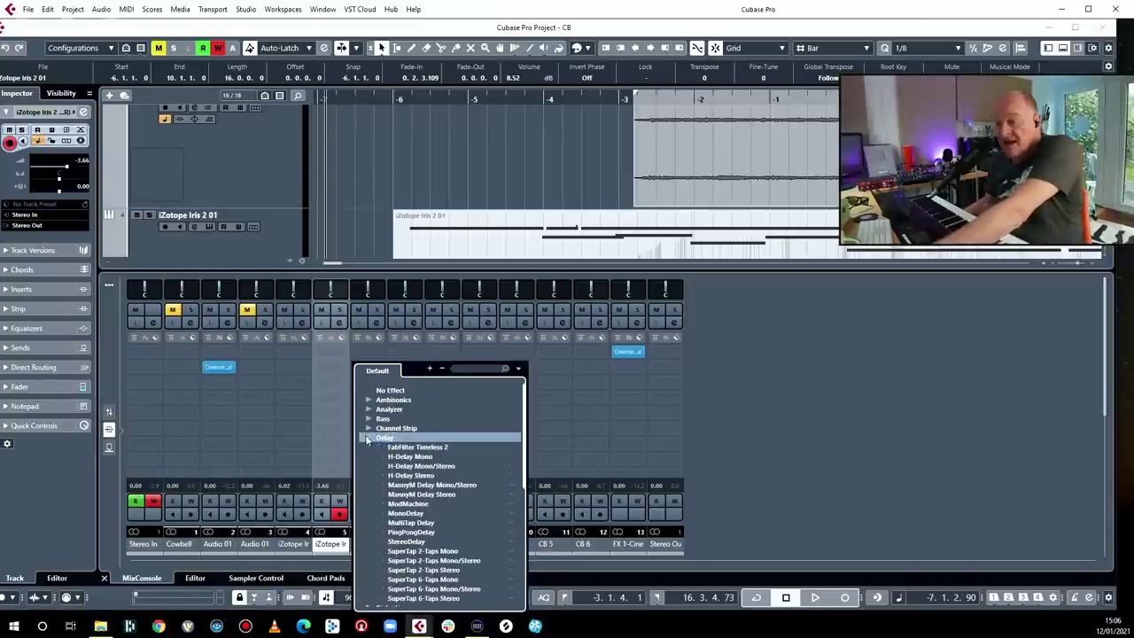
click(420, 468)
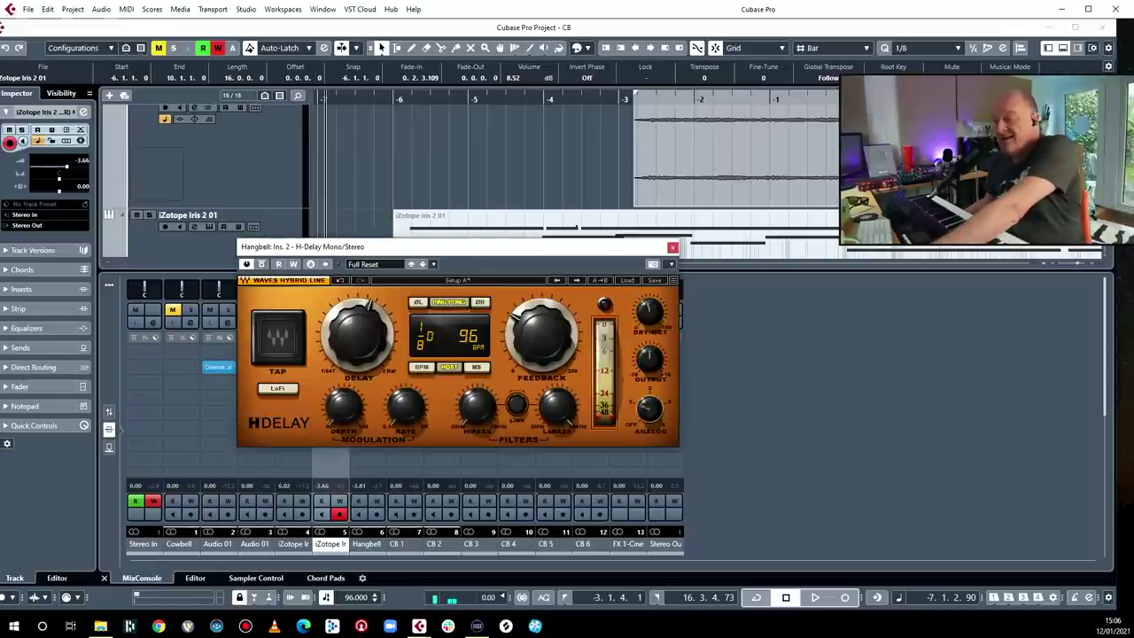
- Loop playback around the original Iris 2 MIDI part and close the H-Delay window
drag(416, 246, 1129, 206)
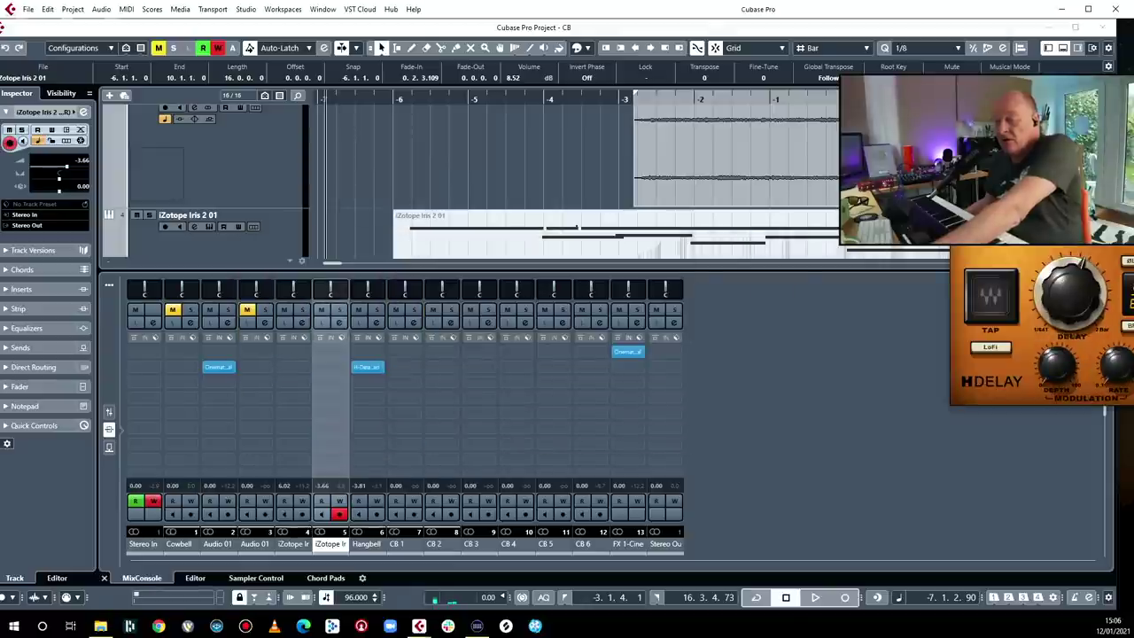
click(541, 234)
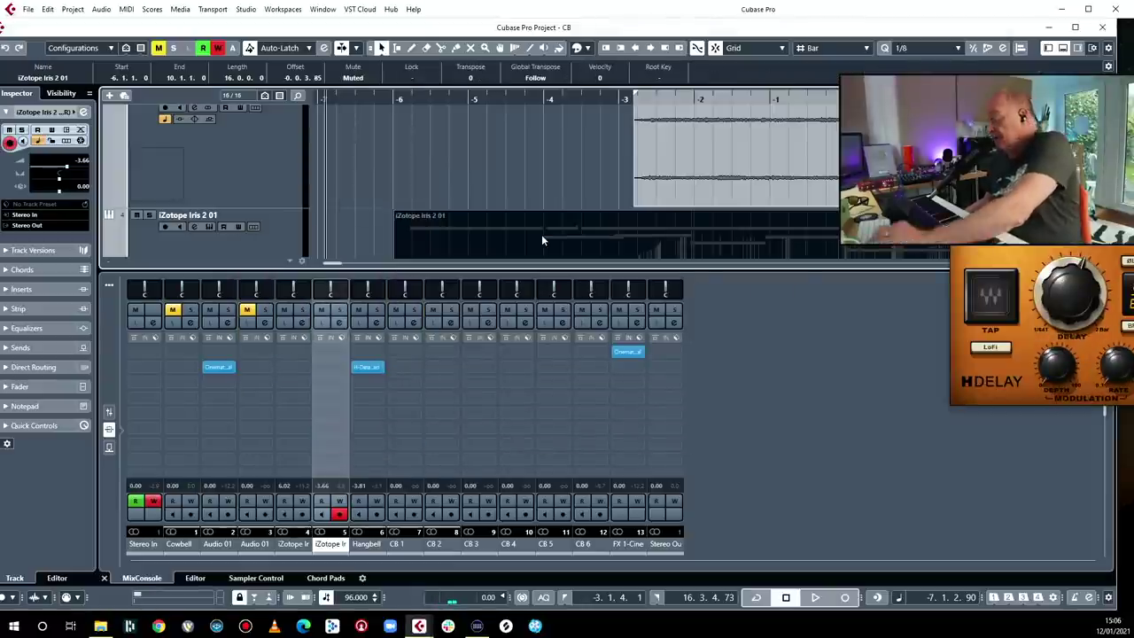
key(p)
key(space)
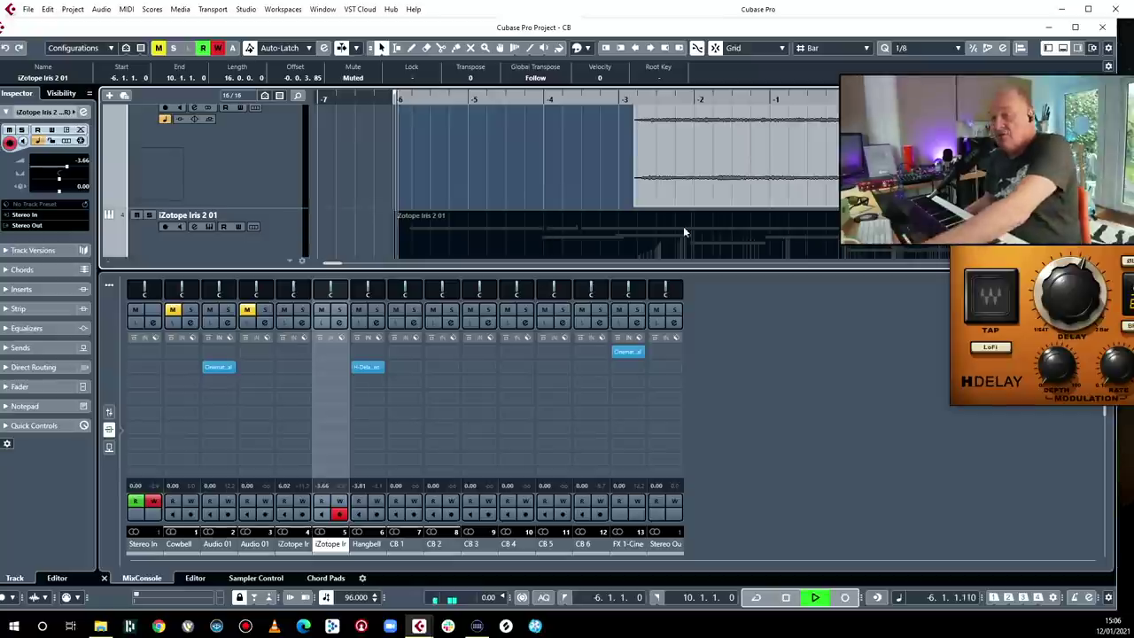
click(615, 227)
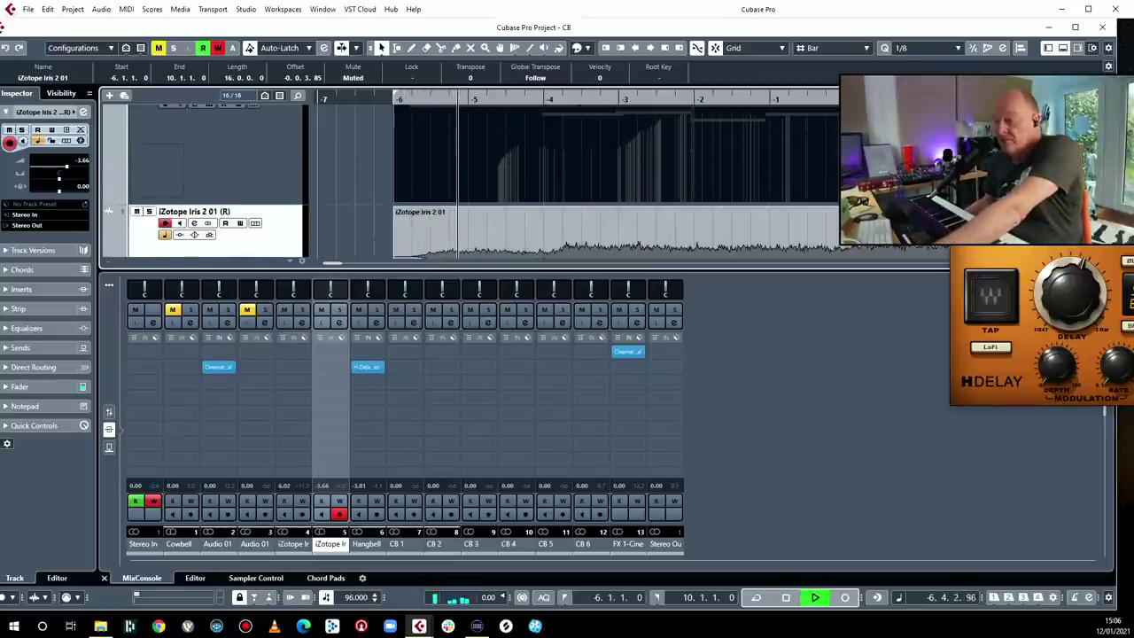
drag(1060, 205, 543, 195)
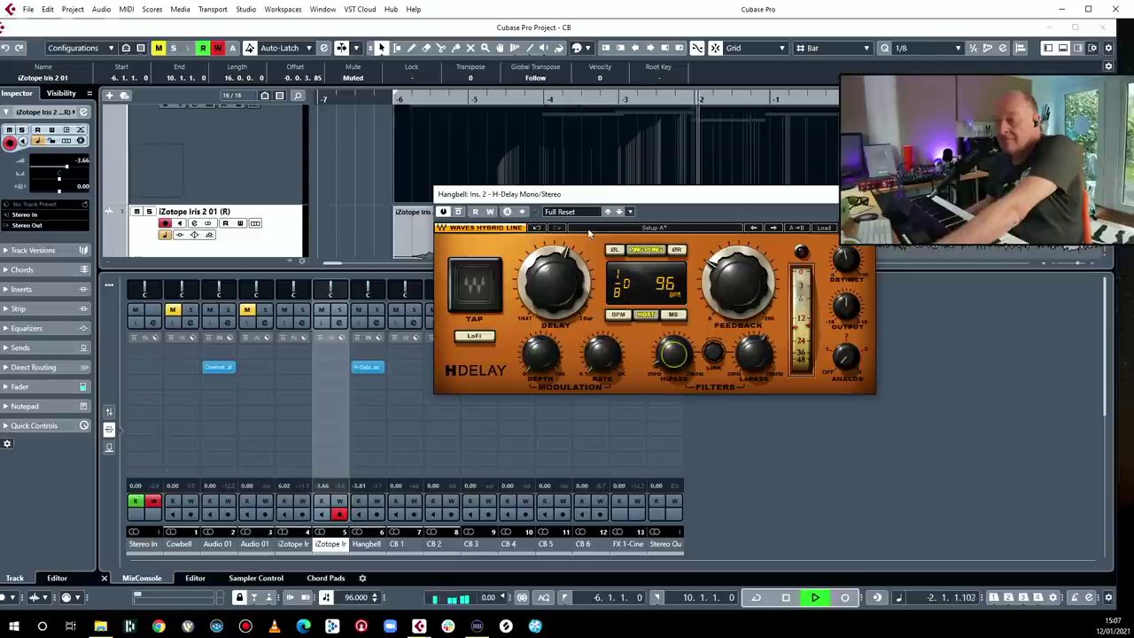
click(863, 194)
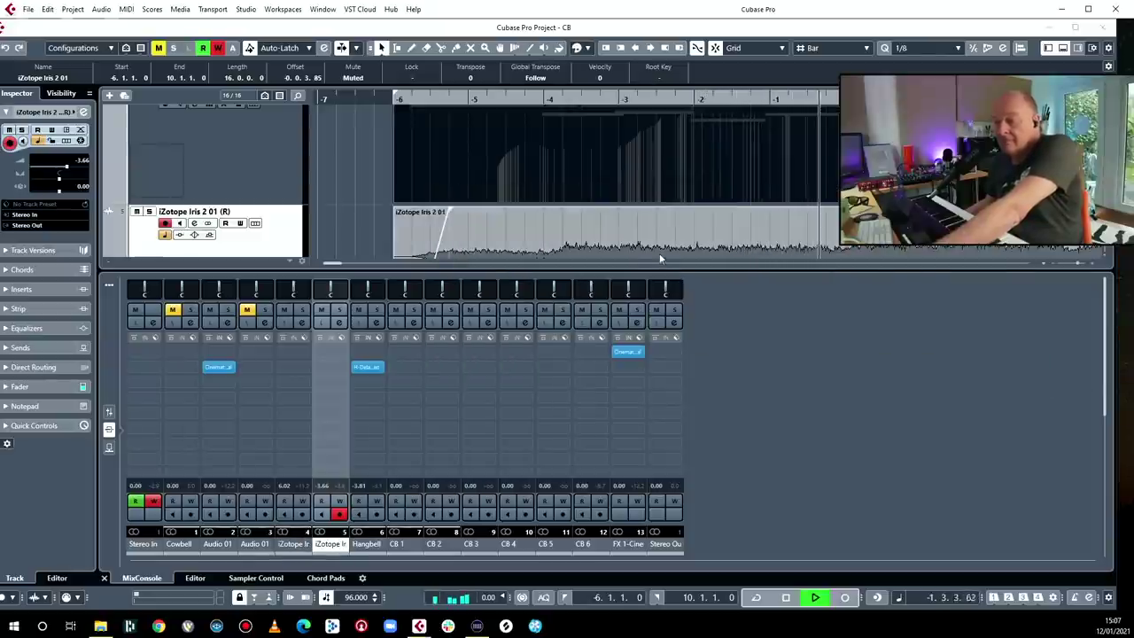
- Lower the Hangbell fader to about -4.95 dB and stop playback
scroll(662, 251, down, 2)
scroll(663, 258, down, 3)
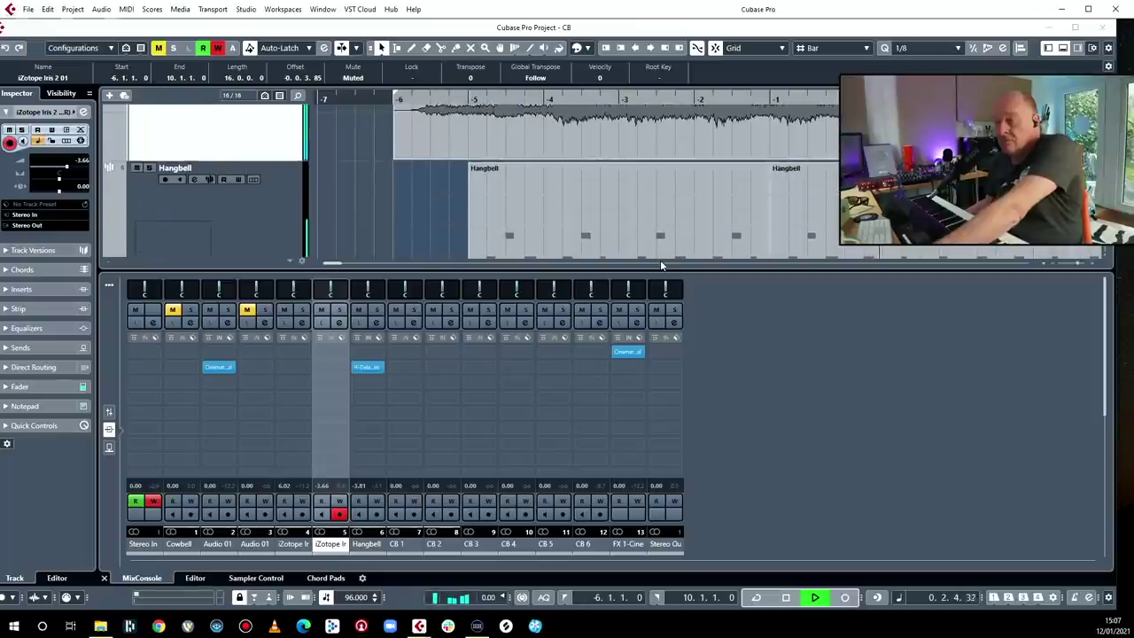
click(249, 230)
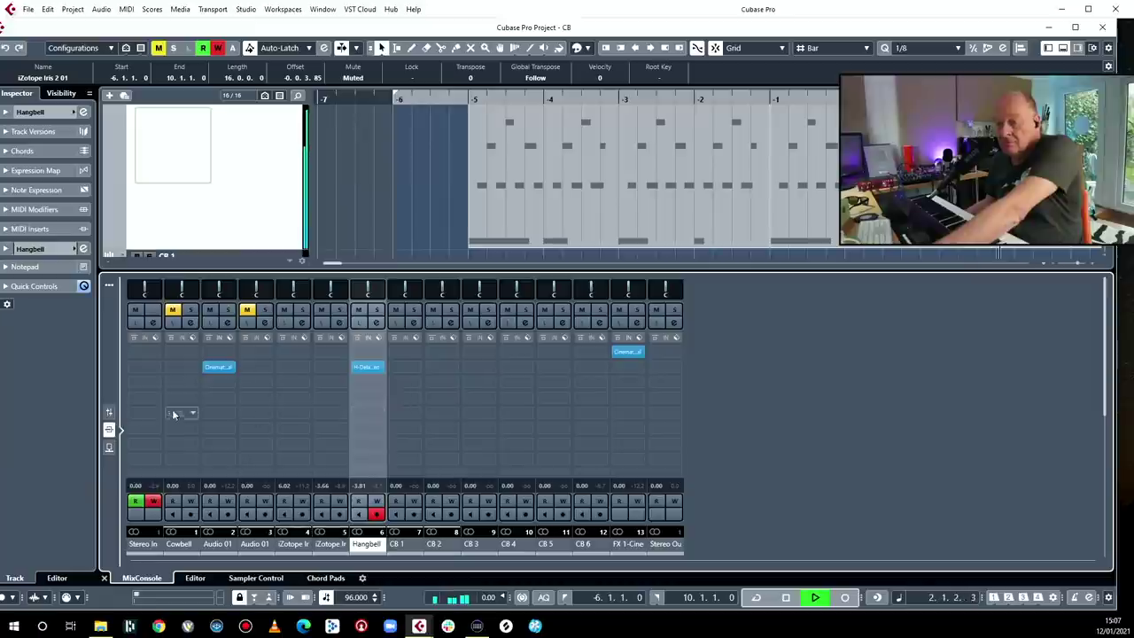
click(109, 415)
mouse_move(358, 381)
mouse_down()
mouse_move(360, 410)
mouse_move(374, 395)
mouse_up()
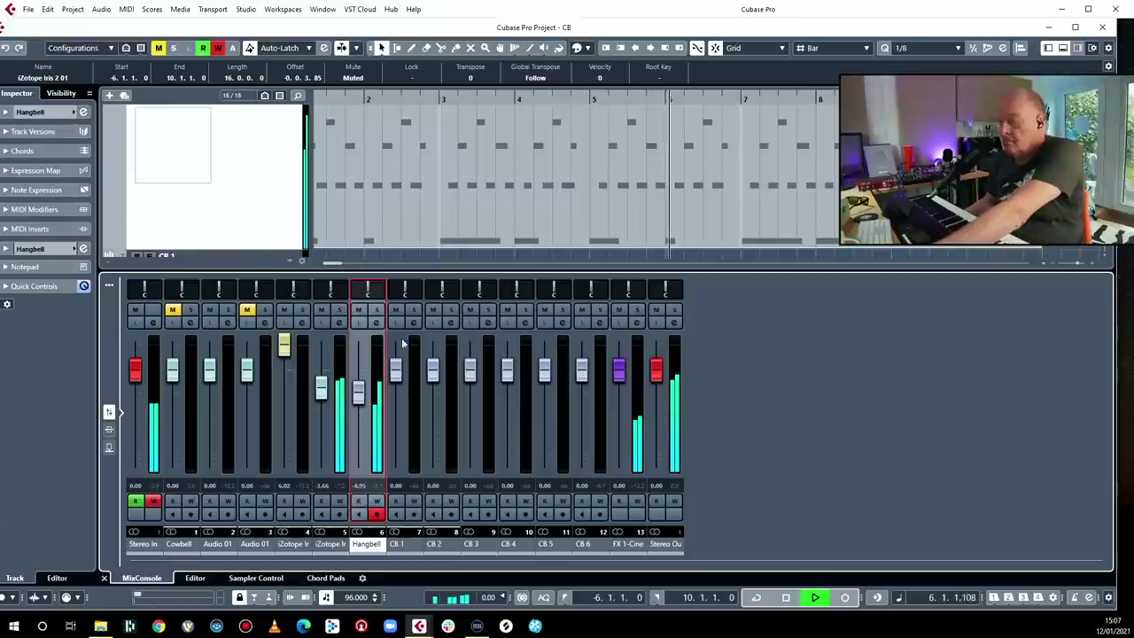
key(space)
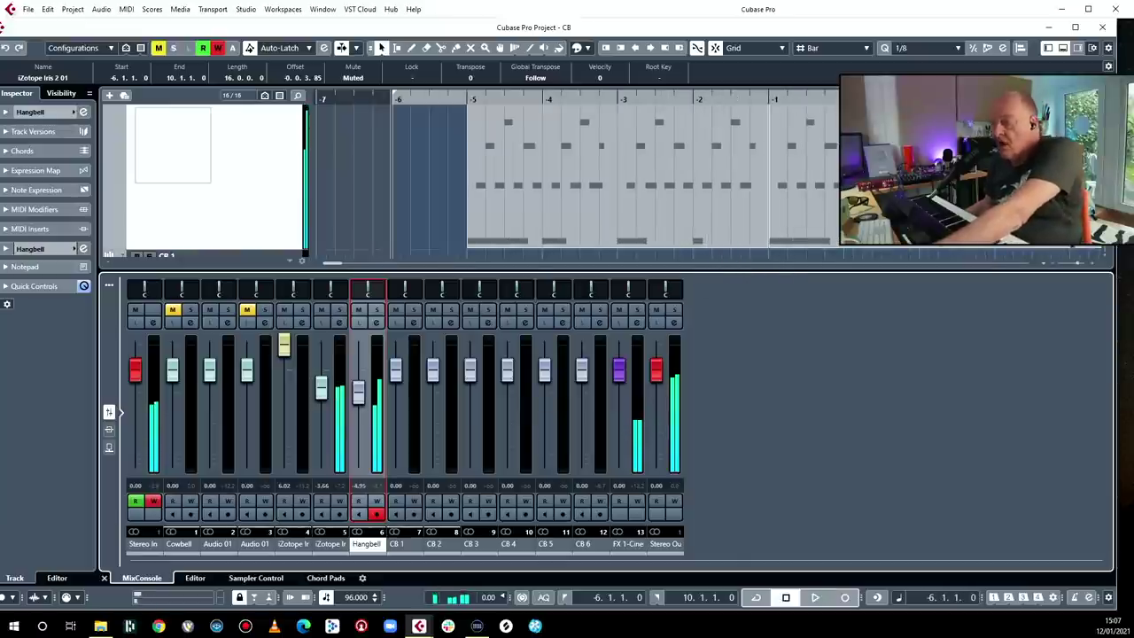
- Hide the MixConsole and select the CB 1 sampler track
click(1063, 47)
scroll(465, 322, up, 5)
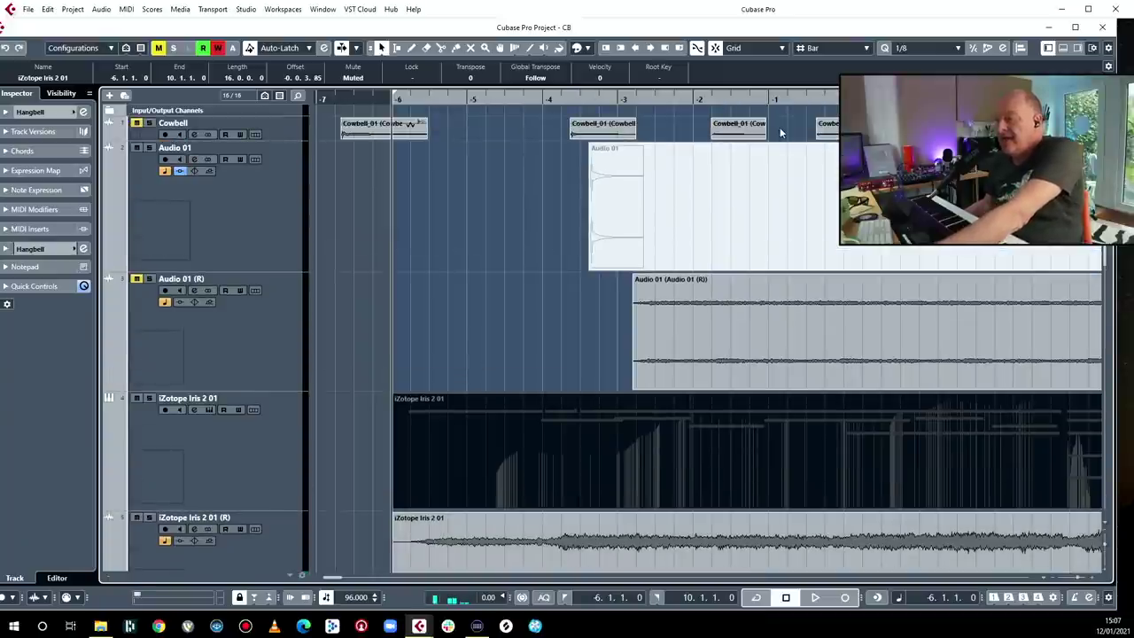
scroll(760, 131, right, 3)
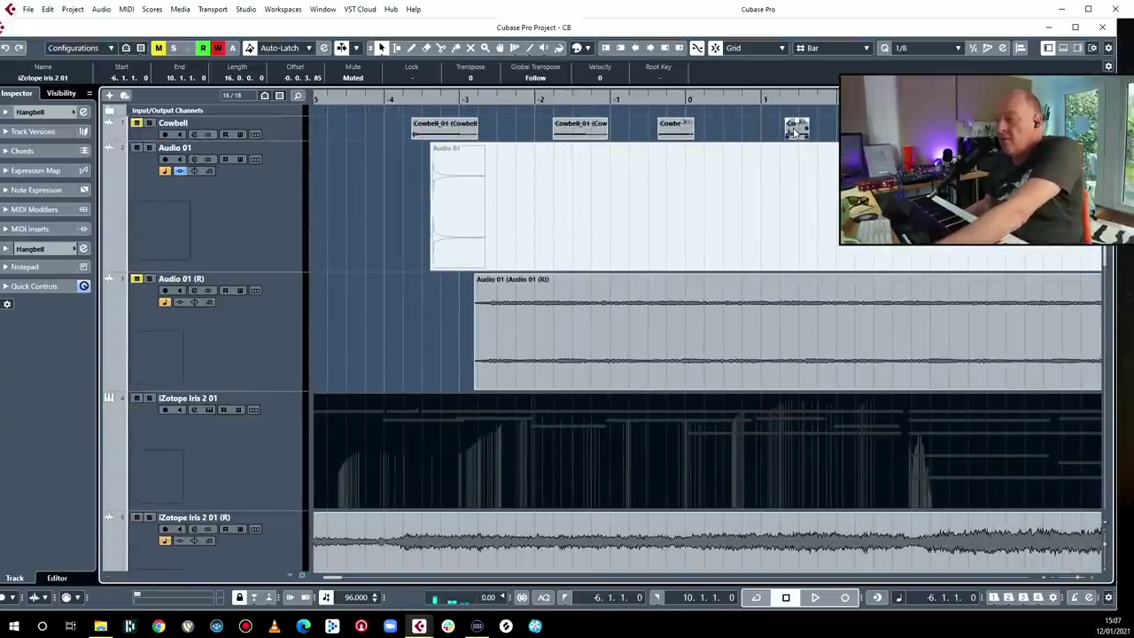
scroll(375, 330, down, 10)
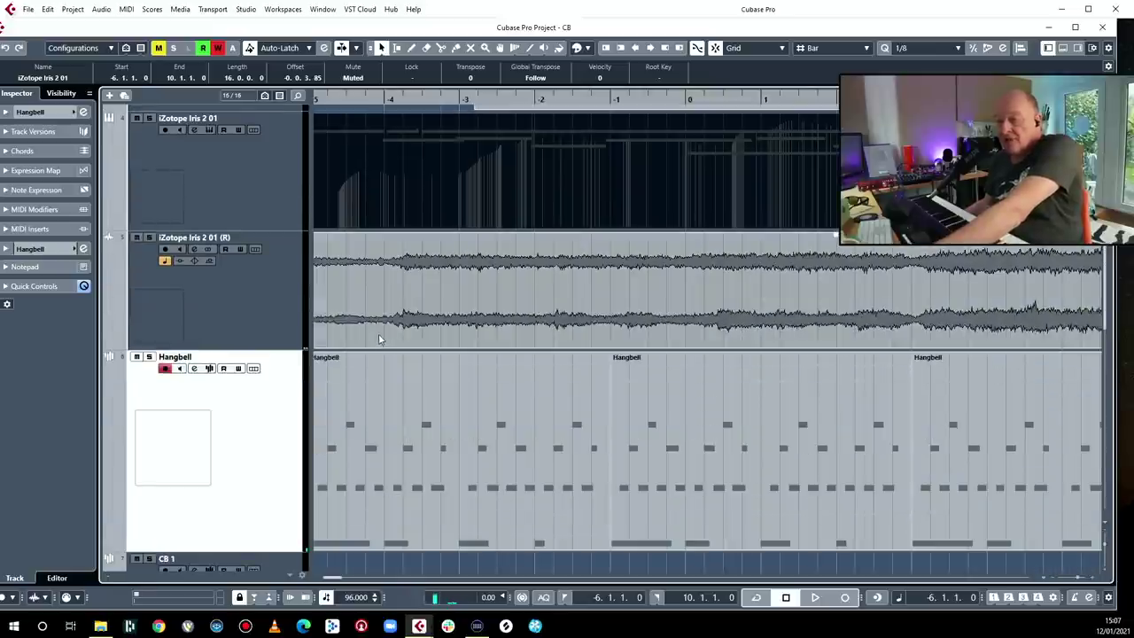
scroll(367, 384, down, 2)
click(213, 245)
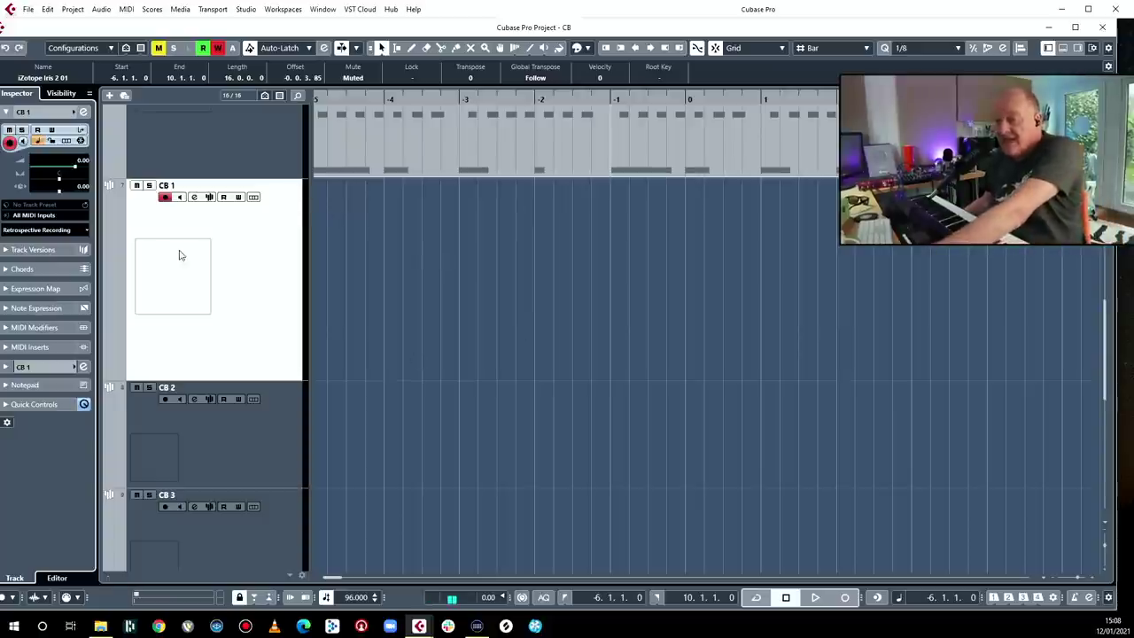
- Open Sampler Control and drag the Cowbell_01 event into it while auditioning from bar 18
click(1063, 49)
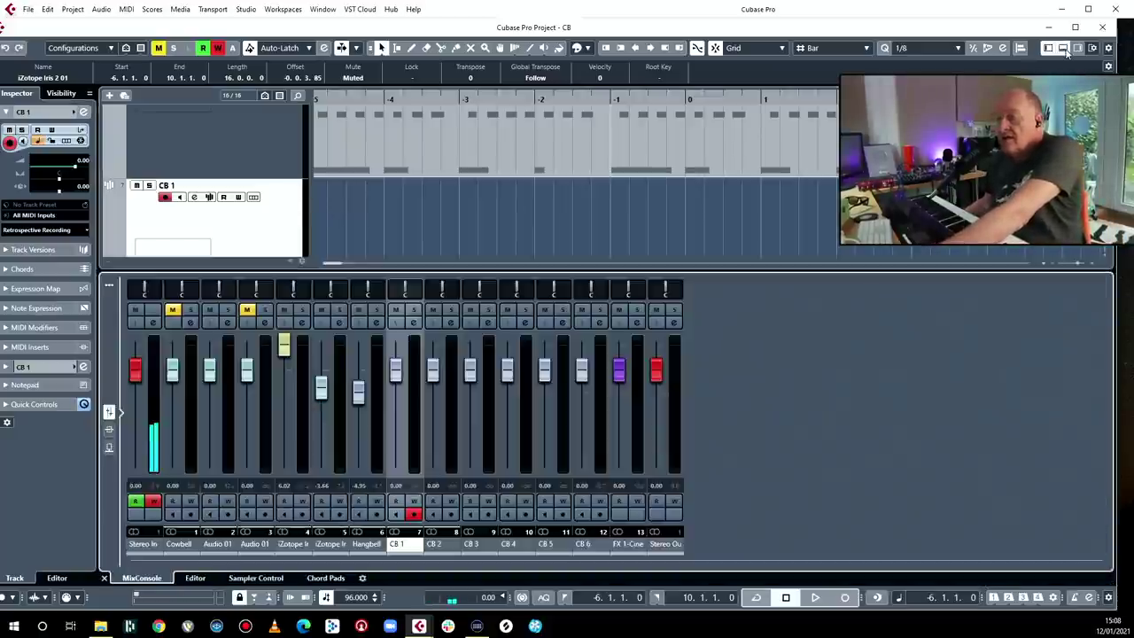
click(277, 580)
scroll(529, 177, up, 10)
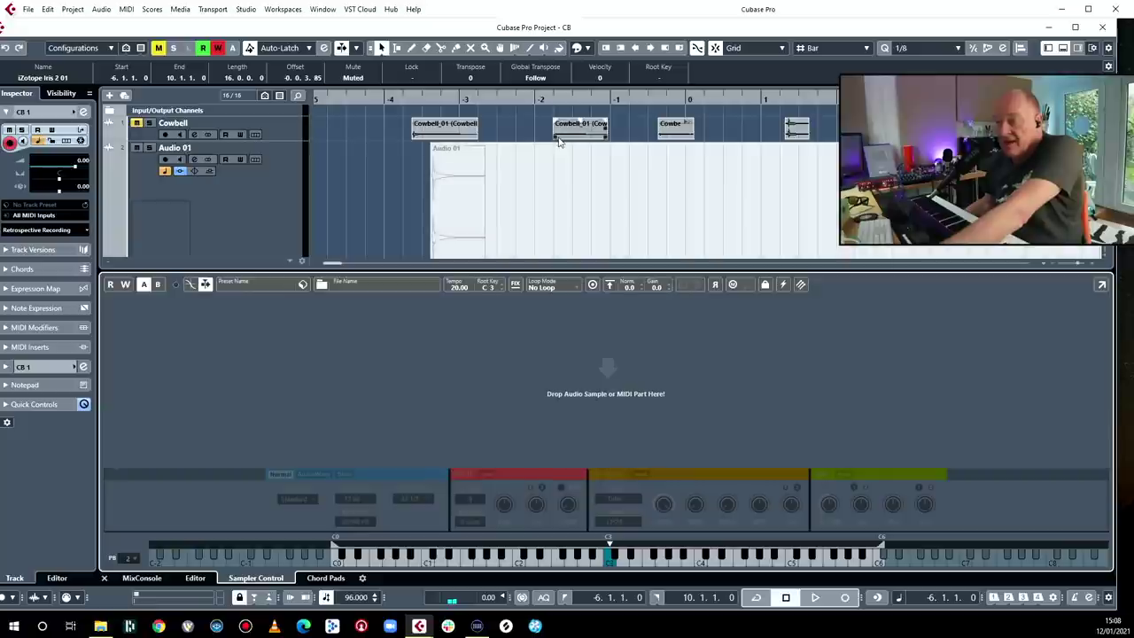
click(580, 133)
key(space)
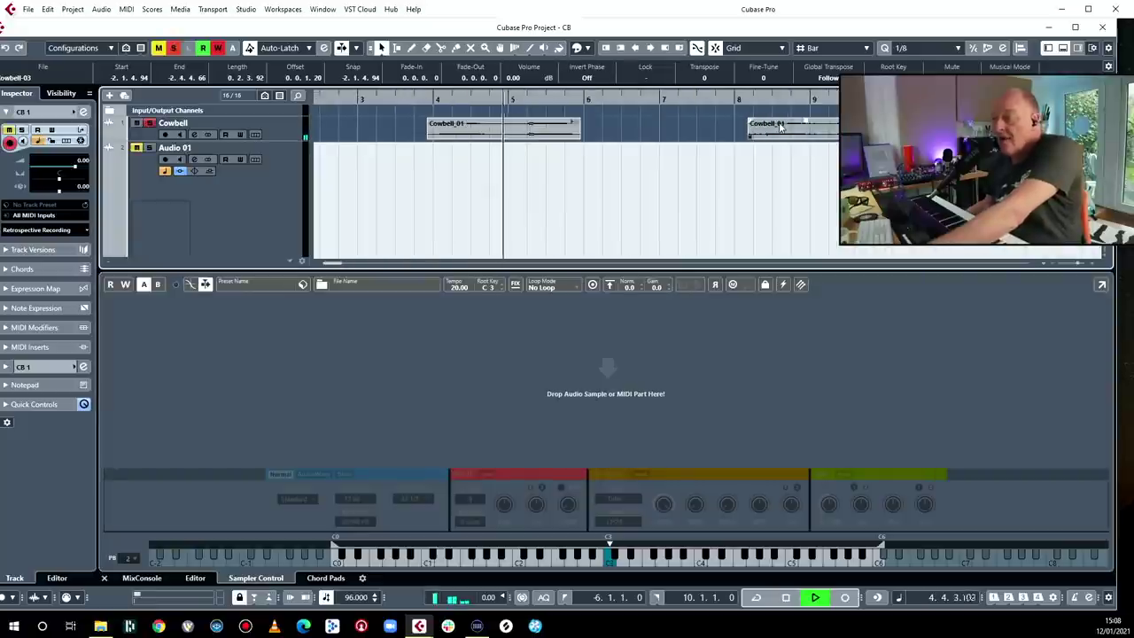
key(f)
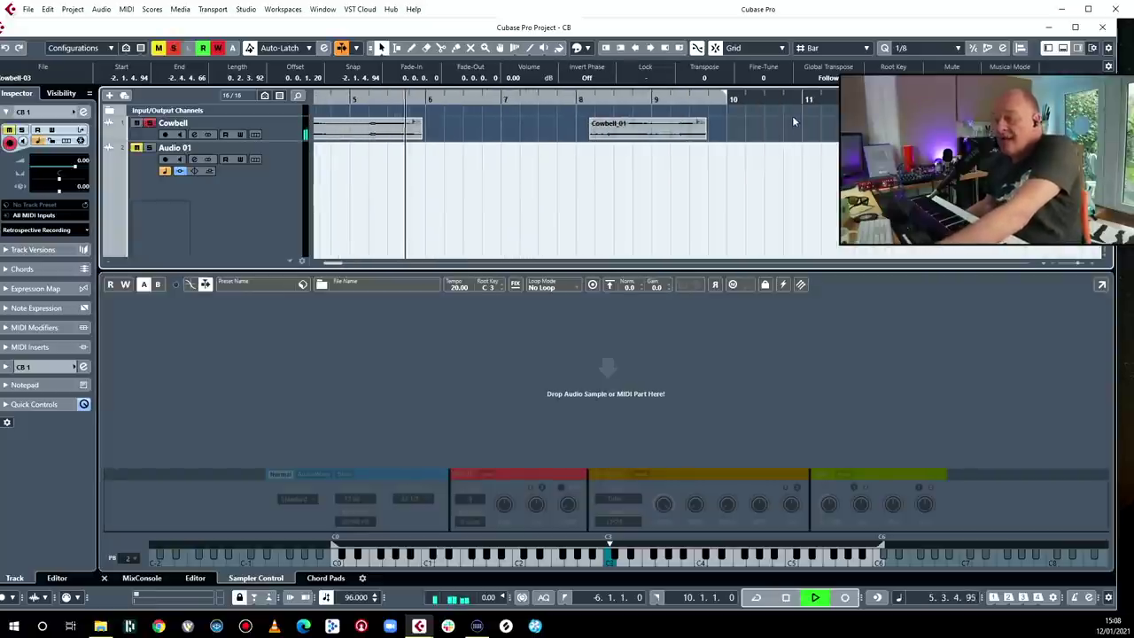
scroll(794, 121, right, 5)
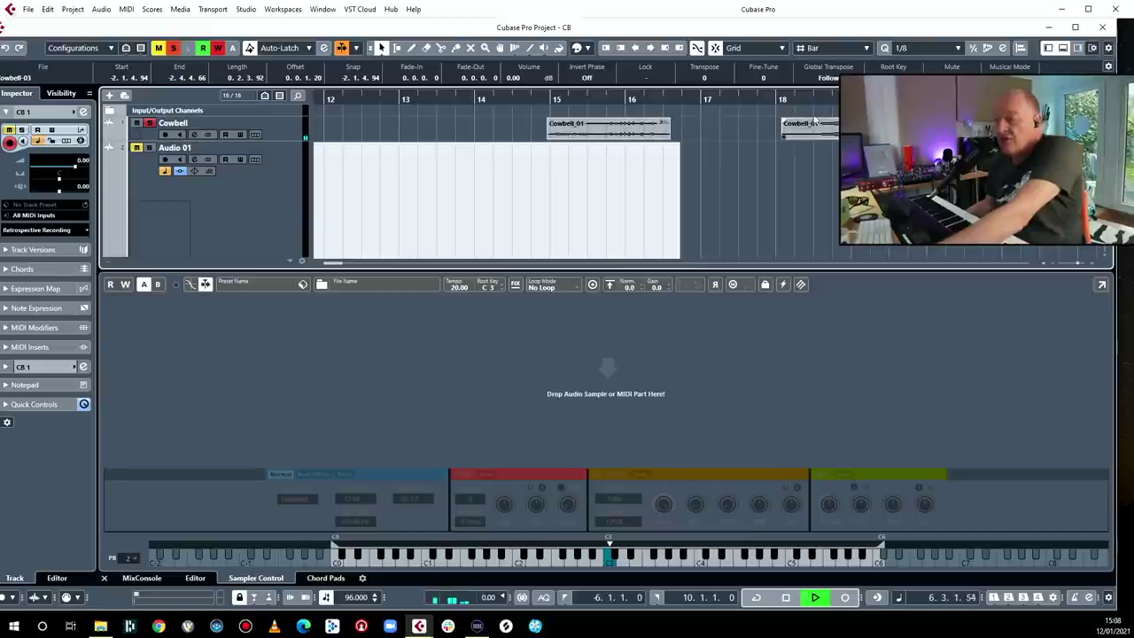
click(817, 106)
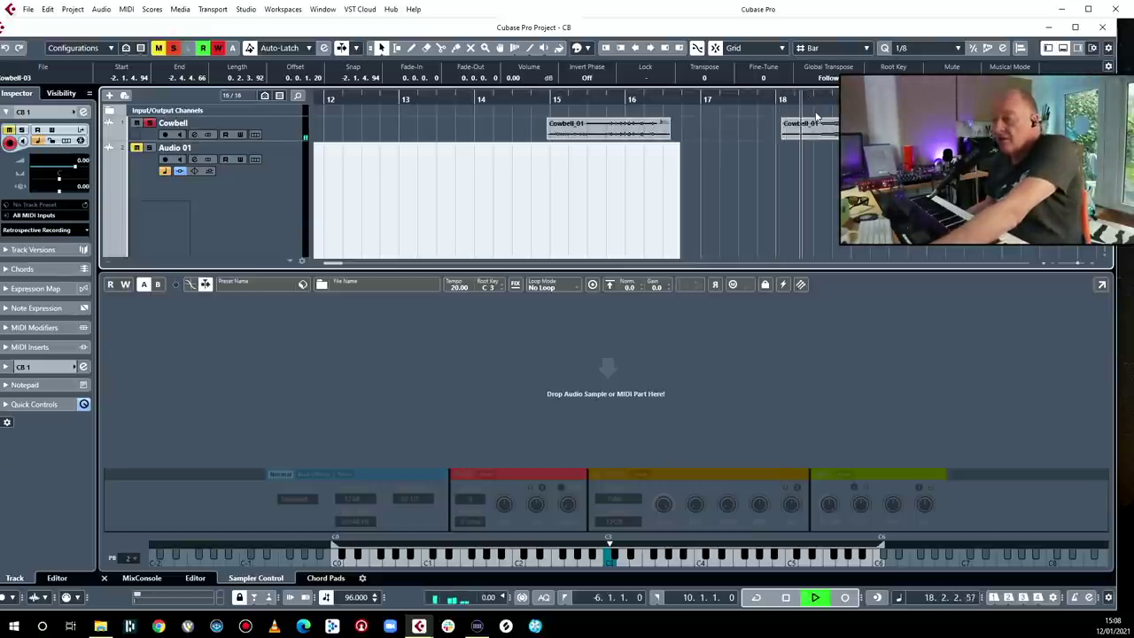
drag(817, 123, 444, 379)
key(space)
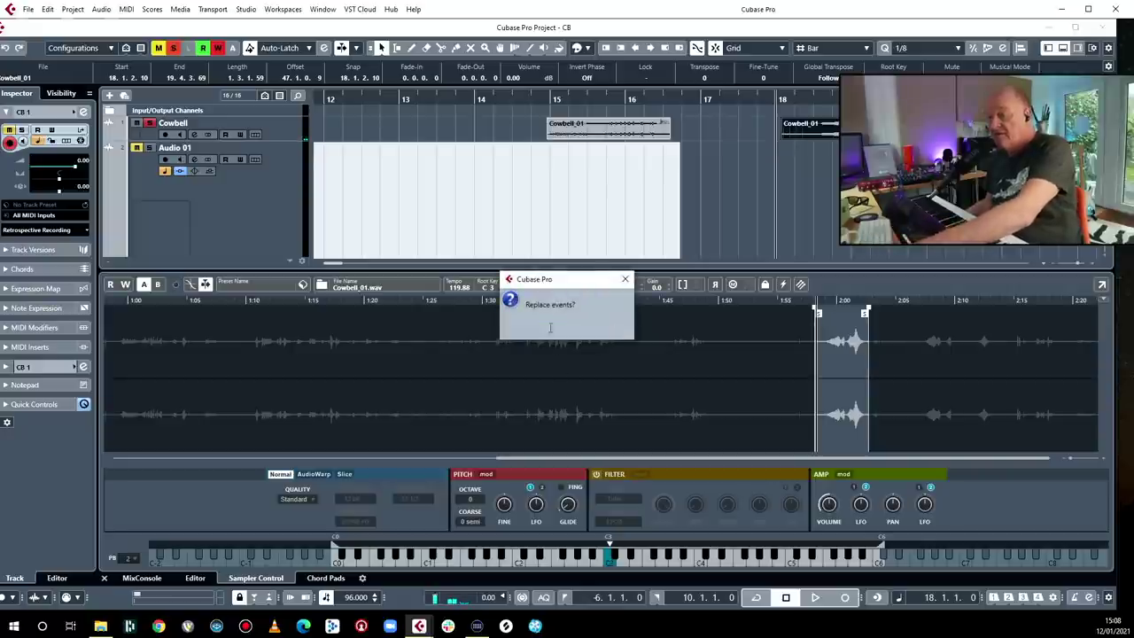
- Replace the sample with Cowbell-04, move its start later and fade out the tail
click(541, 331)
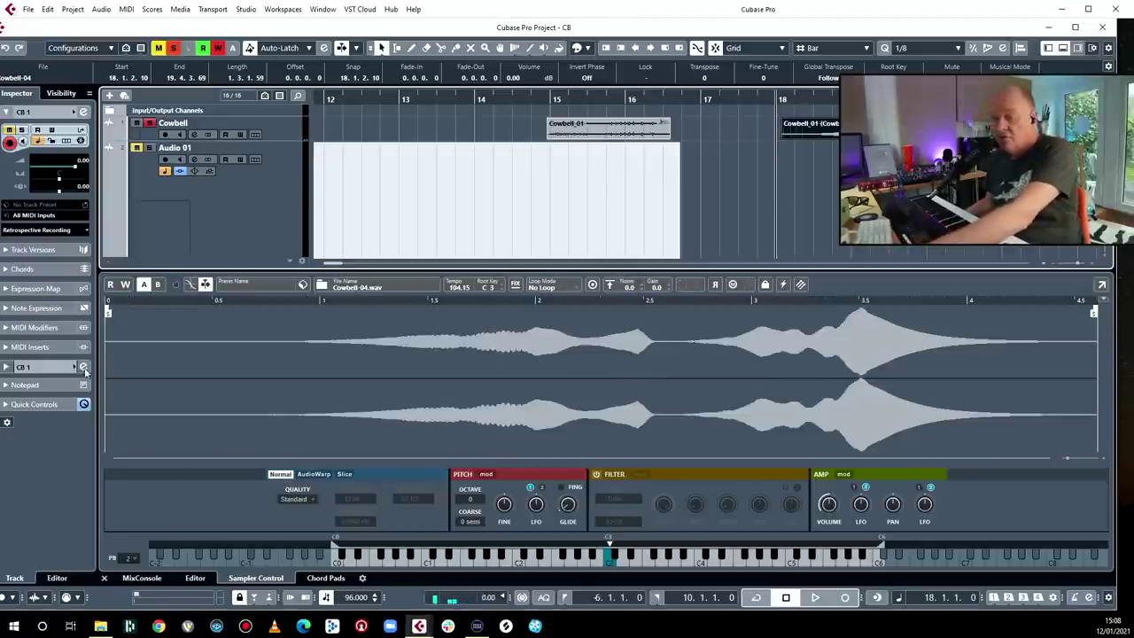
drag(107, 310, 467, 308)
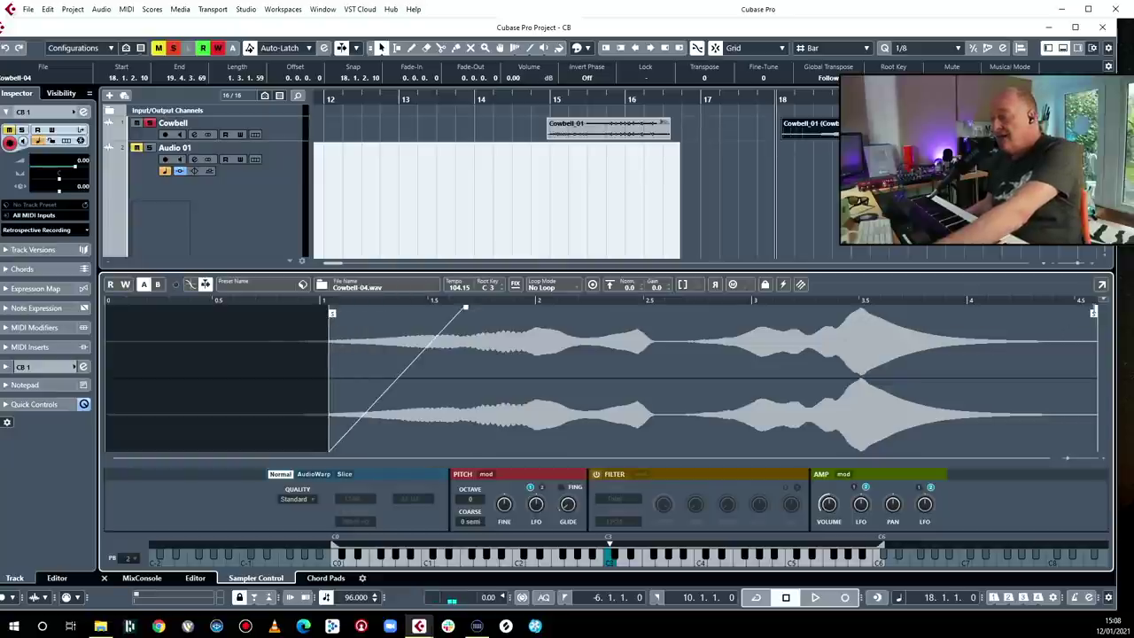
drag(1096, 310, 900, 307)
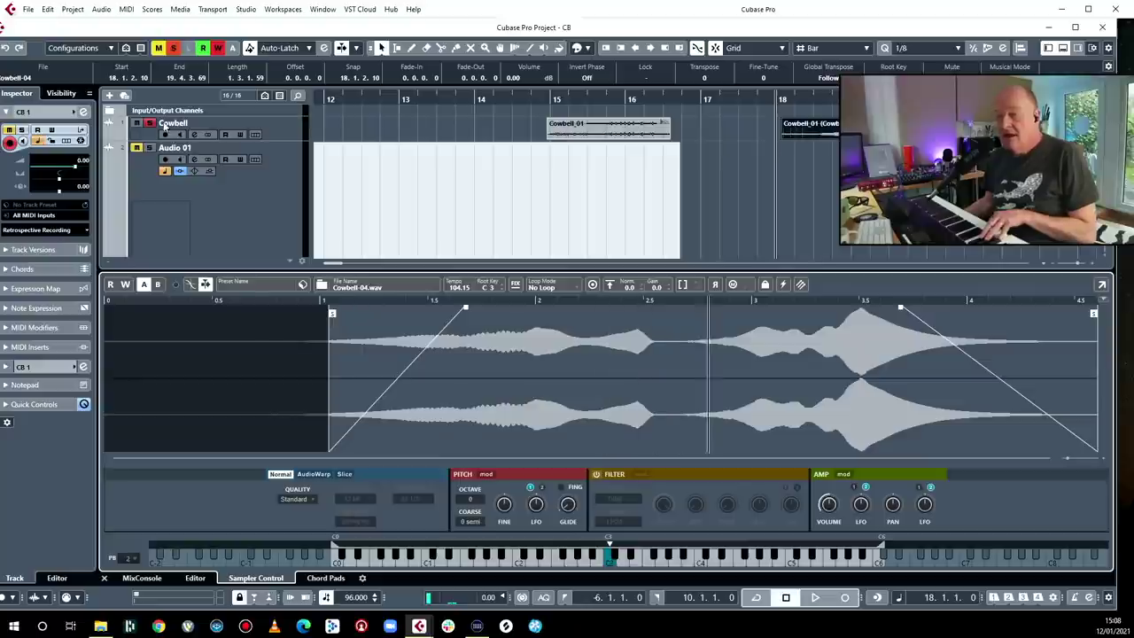
- Set the sampler's Loop Mode to Continuous
click(782, 150)
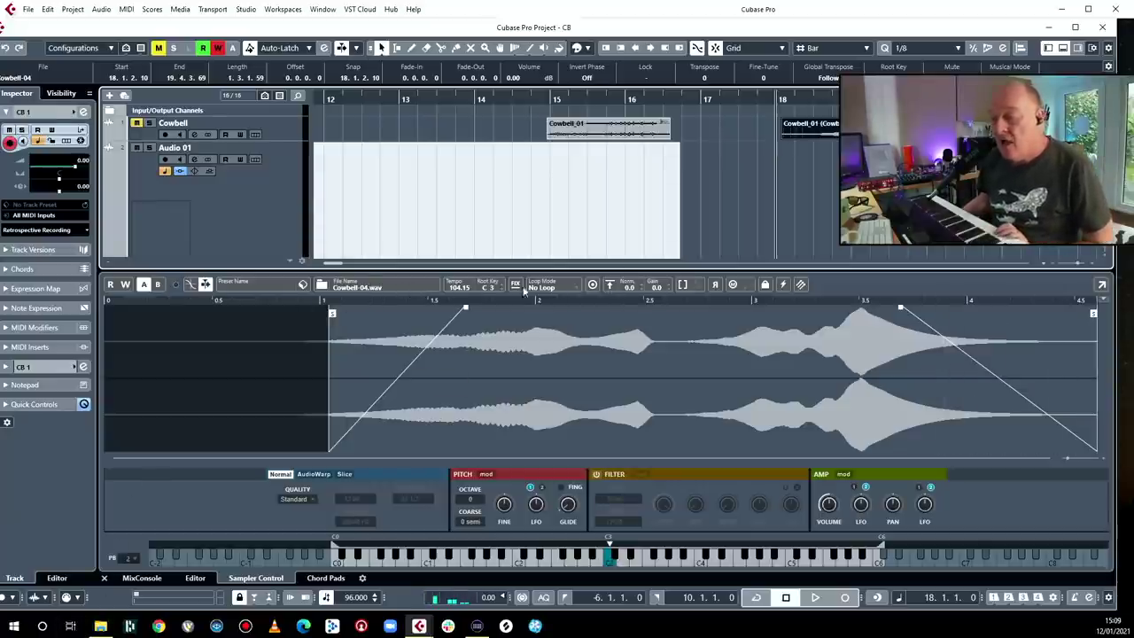
click(558, 287)
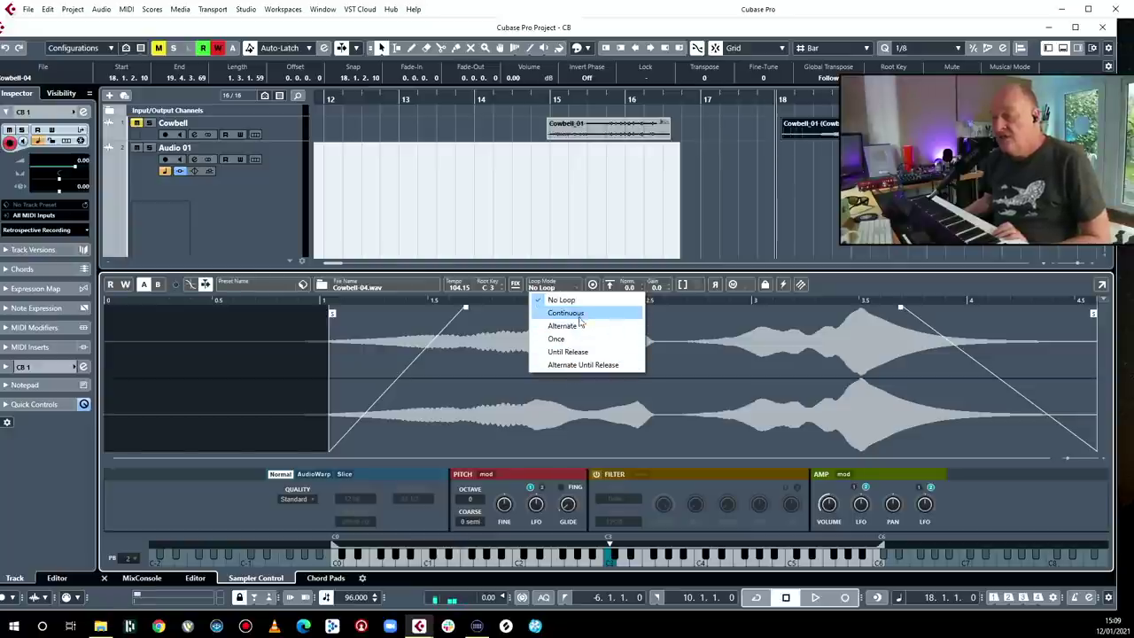
click(581, 314)
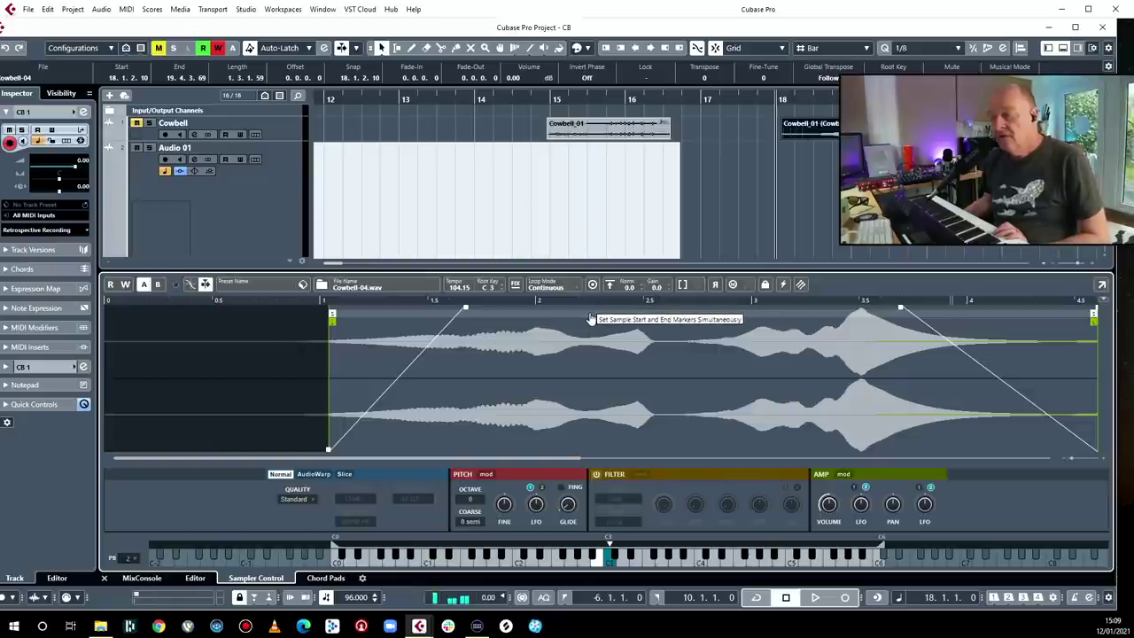
click(571, 287)
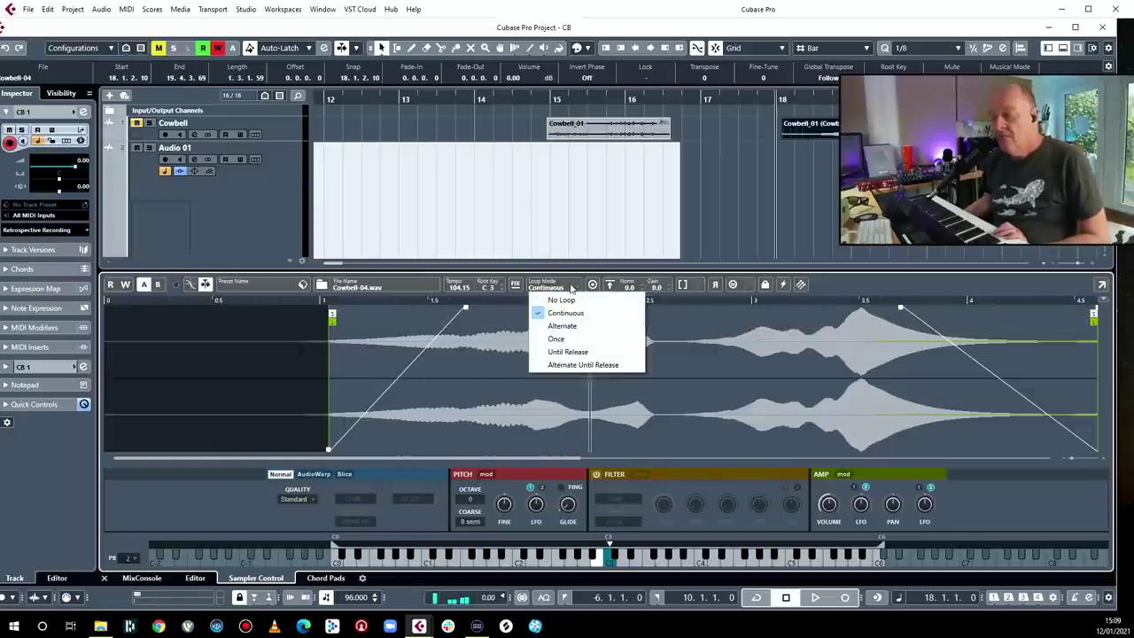
click(740, 171)
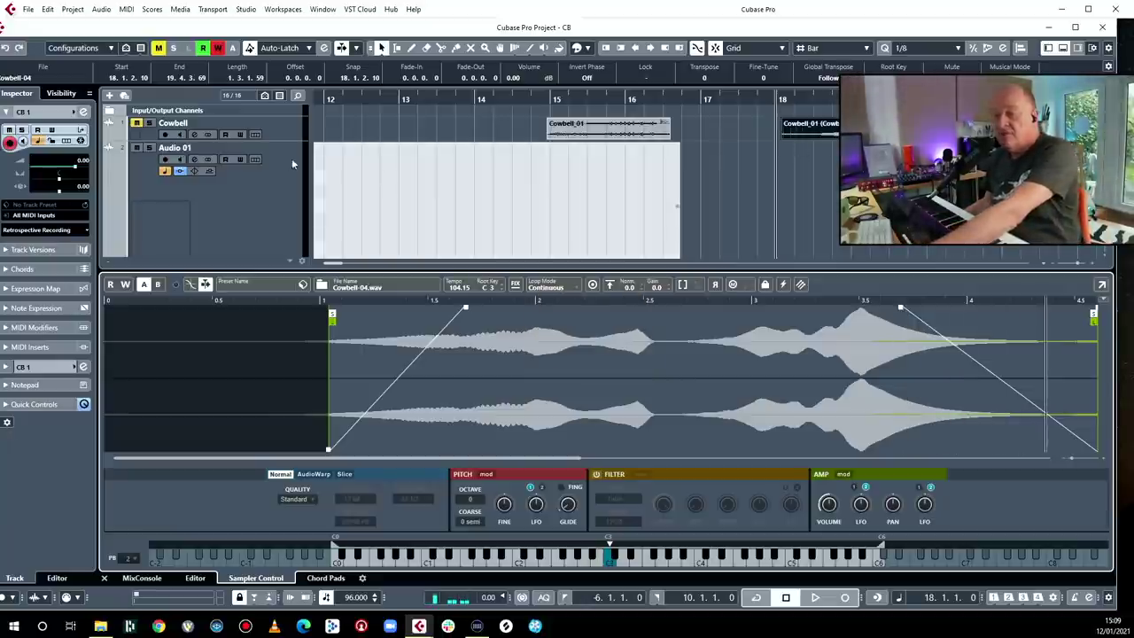
- Enlarge the Cowbell track and give the Cowbell_01 crossfade spline S-shaped fade curves
drag(293, 139, 293, 248)
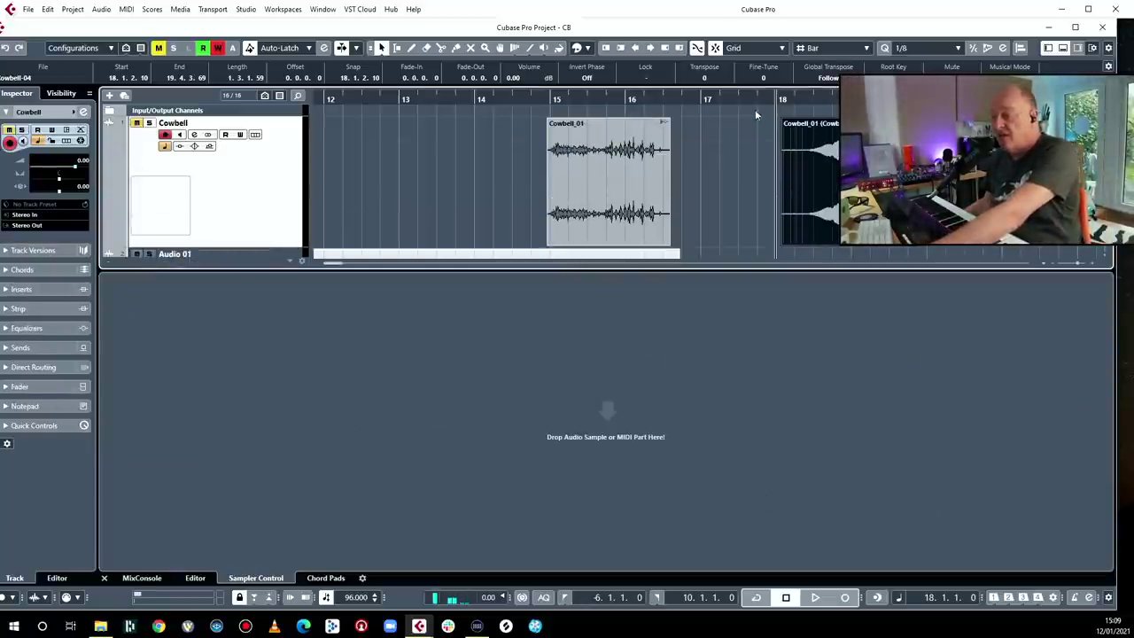
click(824, 204)
key(h)
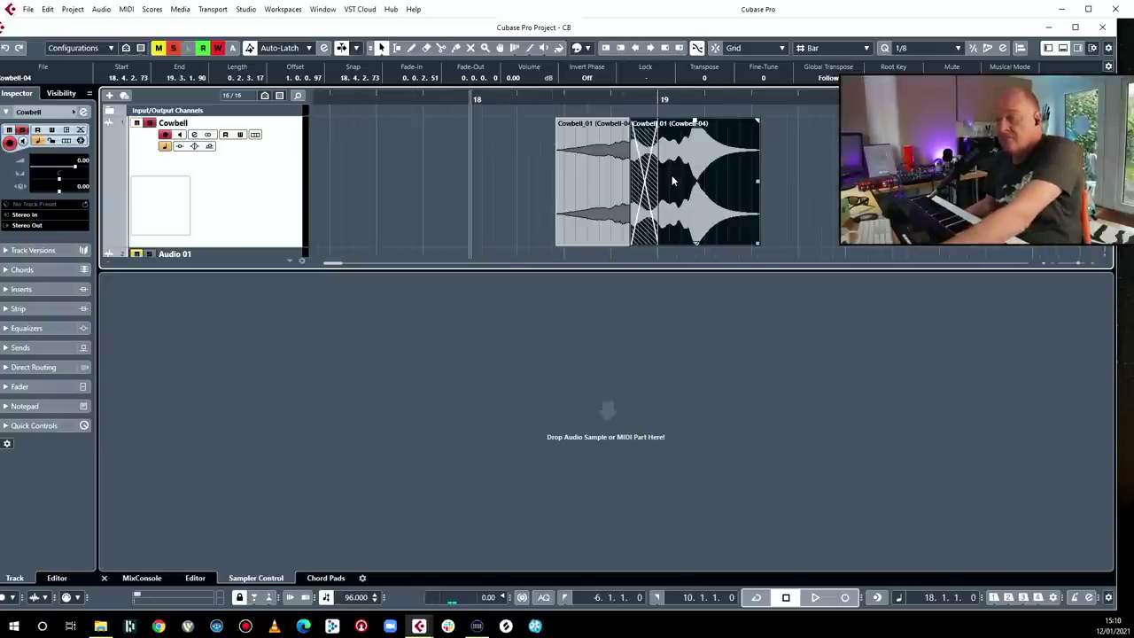
key(x)
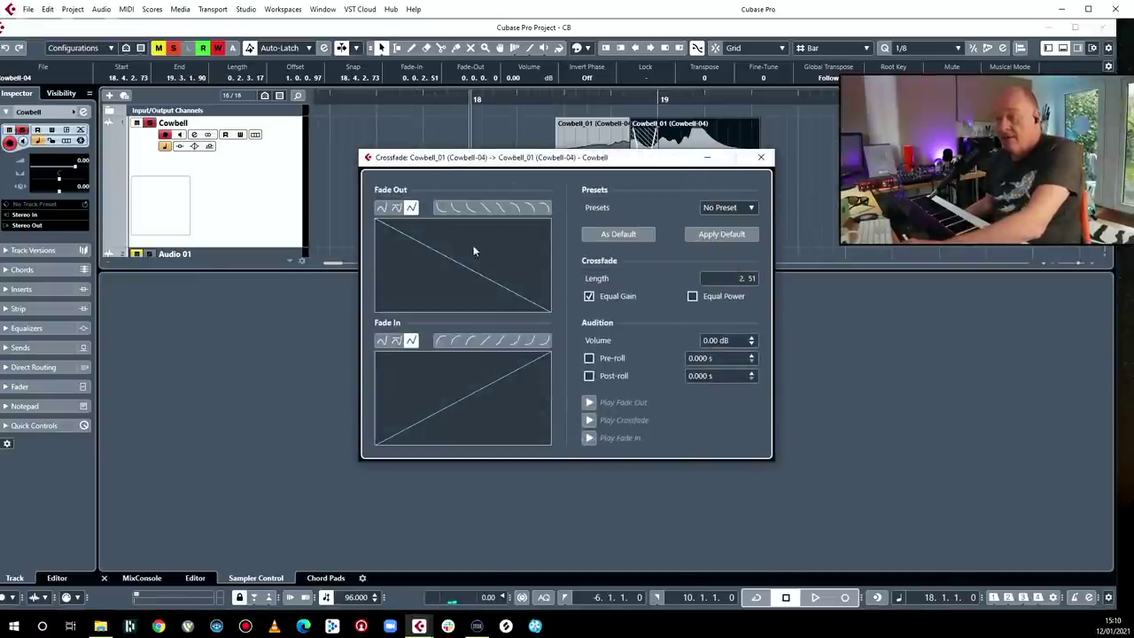
click(516, 209)
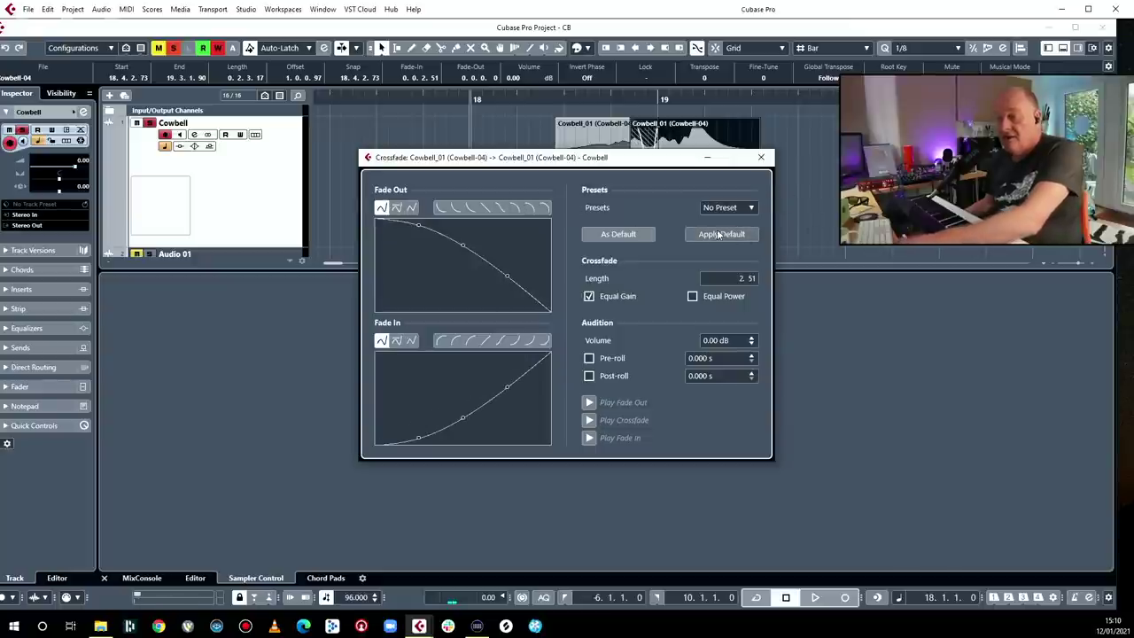
click(764, 156)
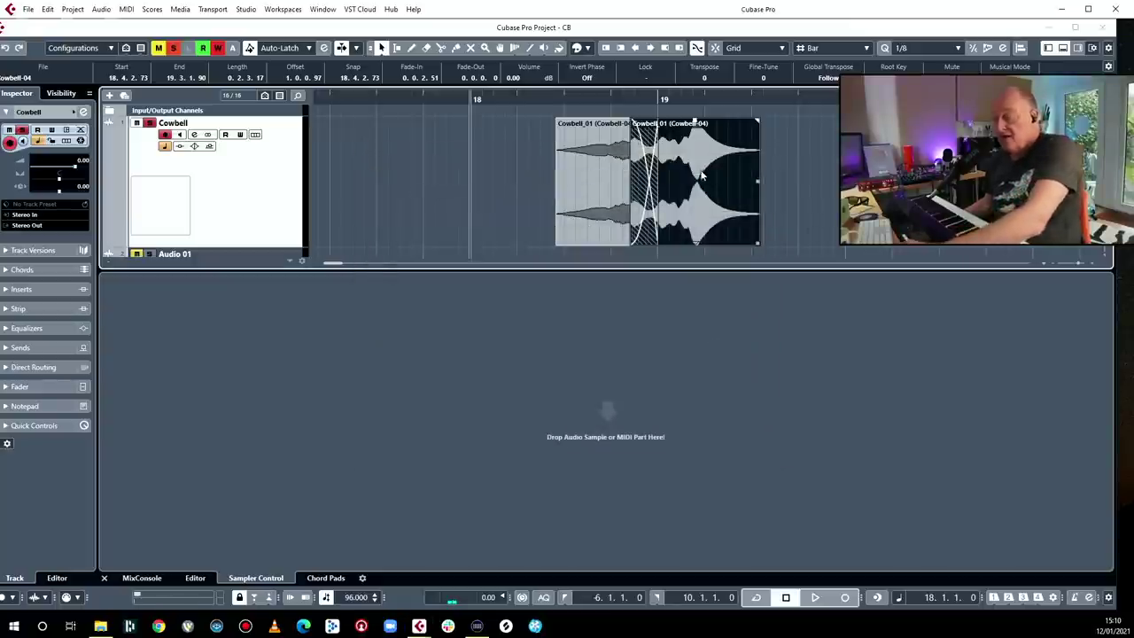
click(613, 199)
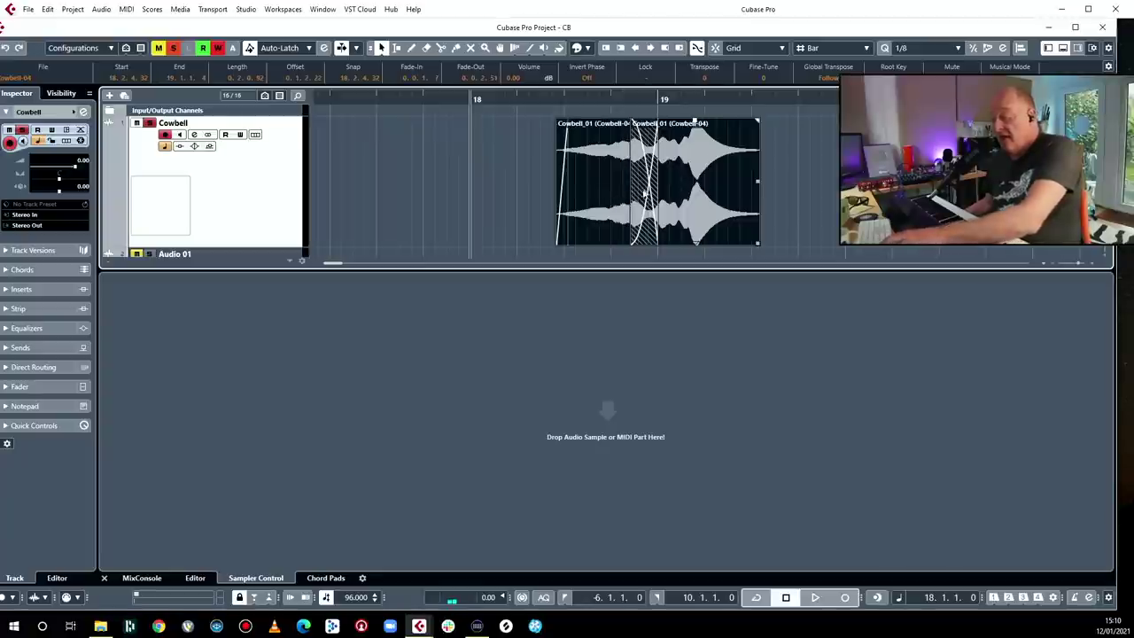
- Render the processed cowbell chain in place to a new Cowbell (R) track and audition it
key(ctrl+r)
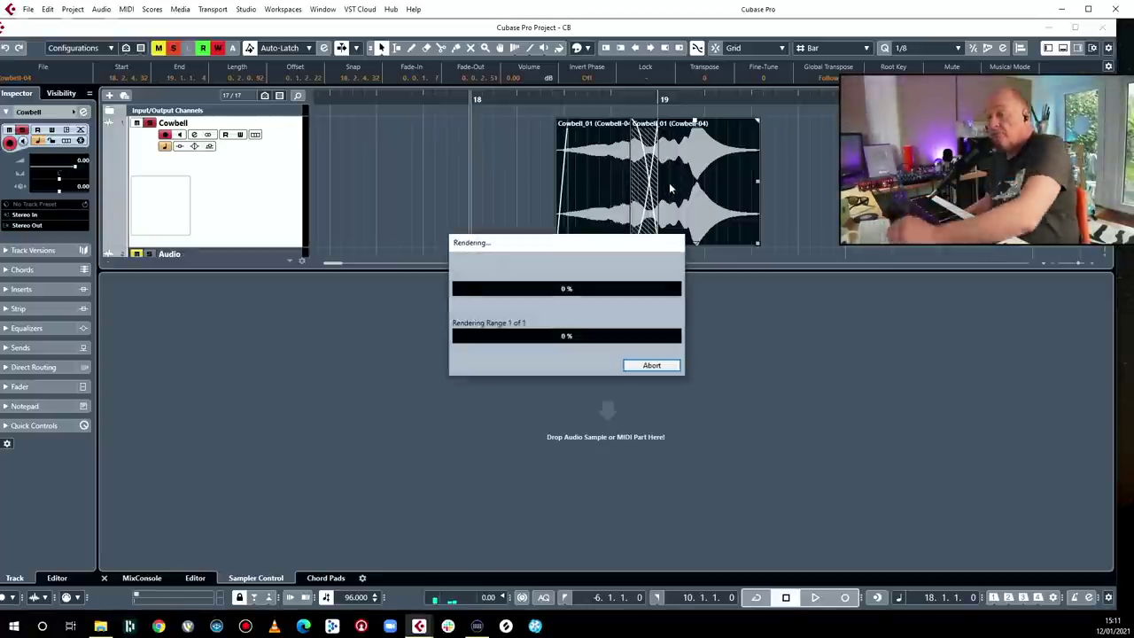
scroll(696, 216, down, 1)
click(715, 178)
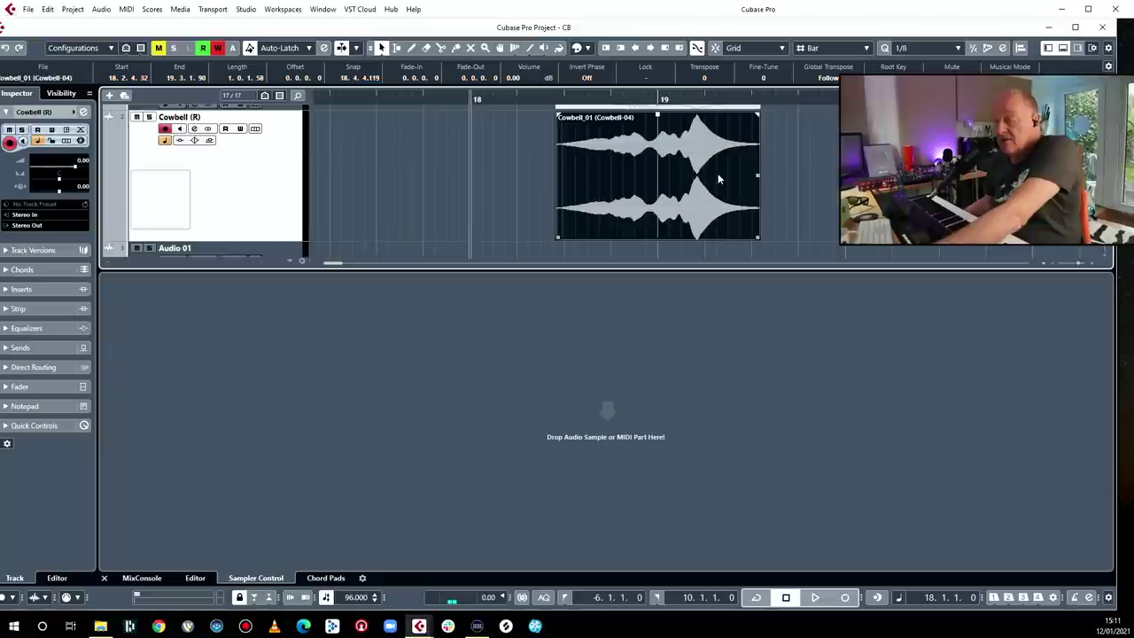
key(space)
key(space)
- Load the rendered Cowbell_01 into a sampler with a fade-out and Alternate Until Release looping
drag(709, 180, 592, 407)
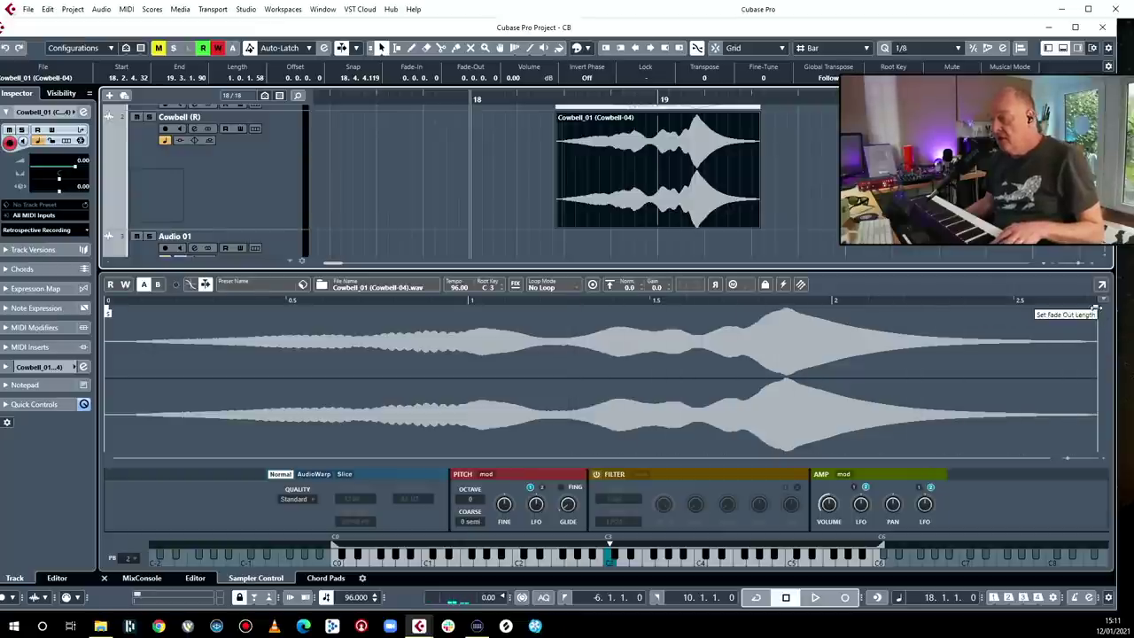
drag(1096, 310, 879, 321)
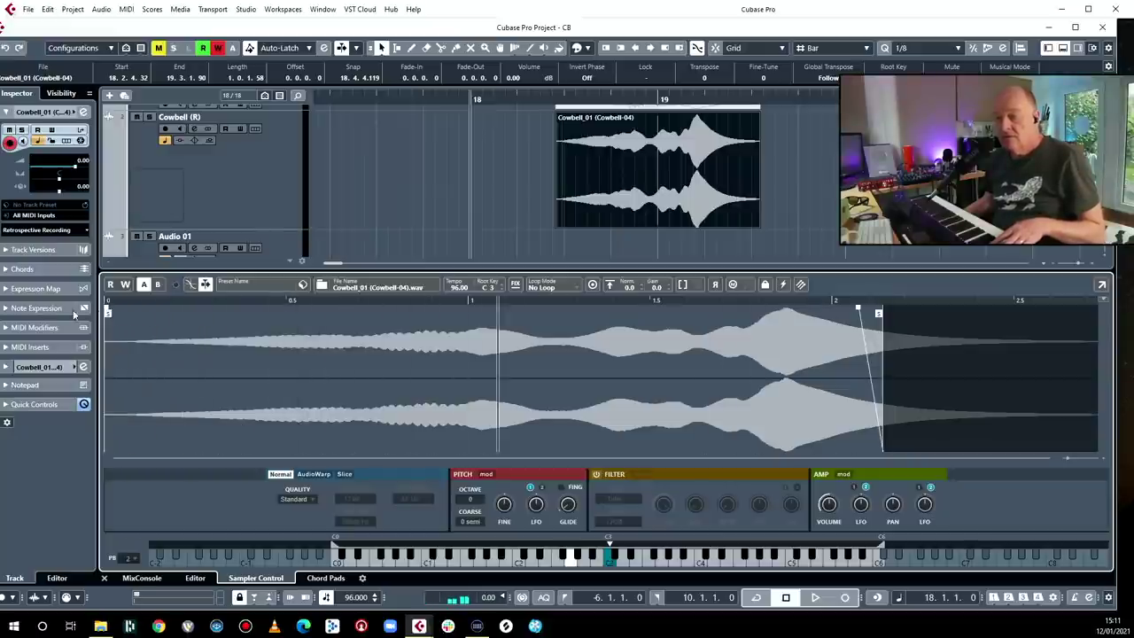
click(556, 287)
click(570, 366)
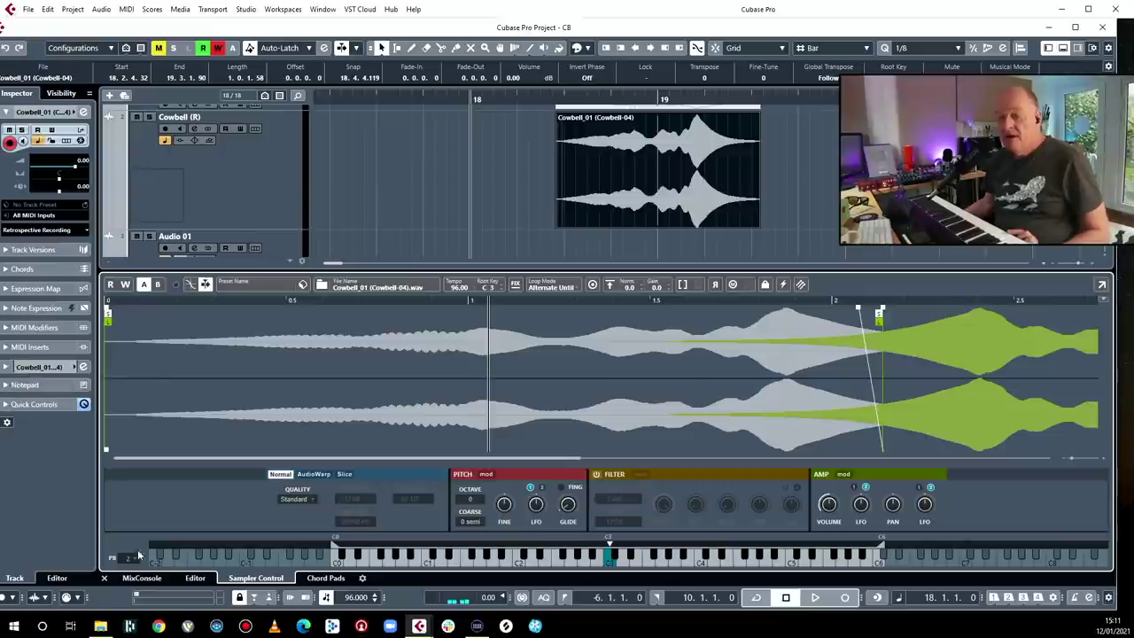
click(143, 578)
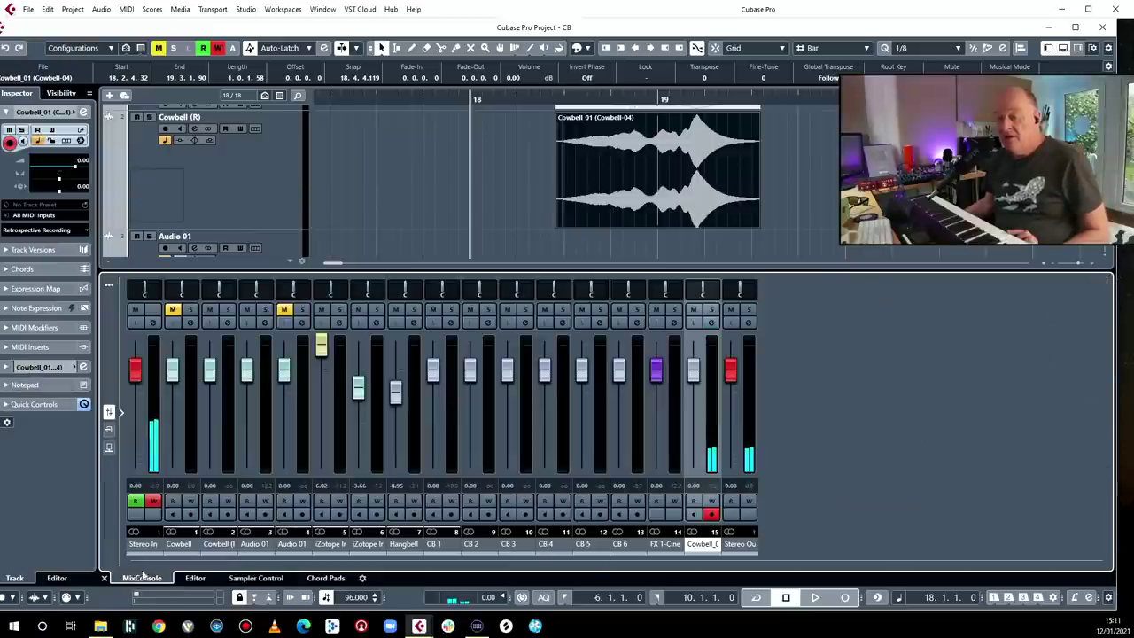
- Route the Cowbell_01 sampler channel's send to FX 1-Cinematic Rooms Professional
click(109, 448)
click(717, 369)
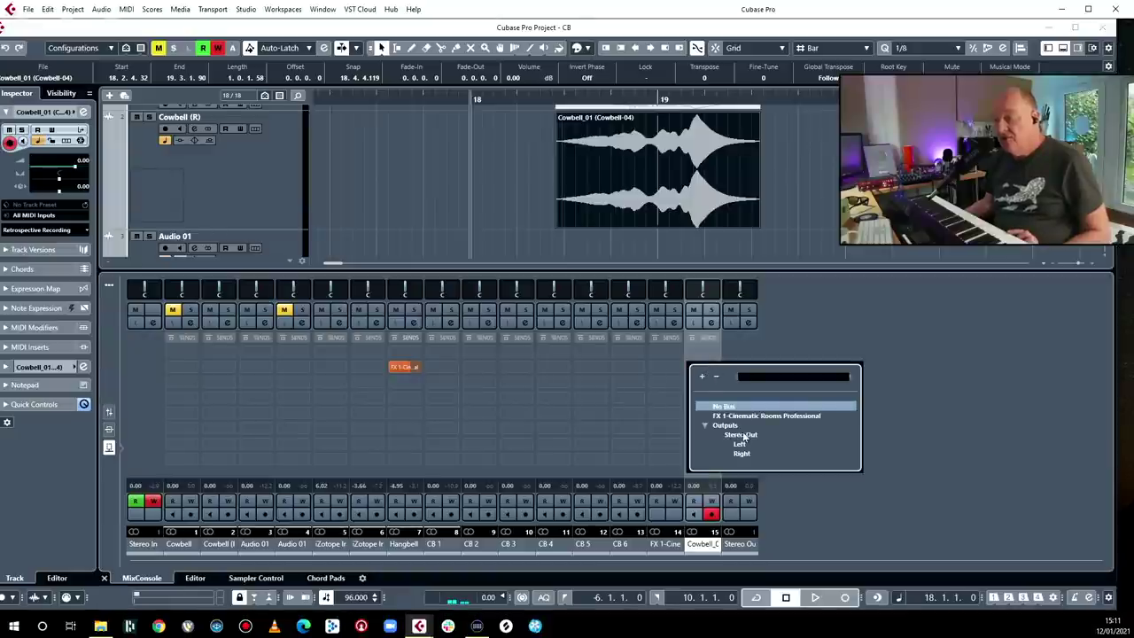
click(753, 416)
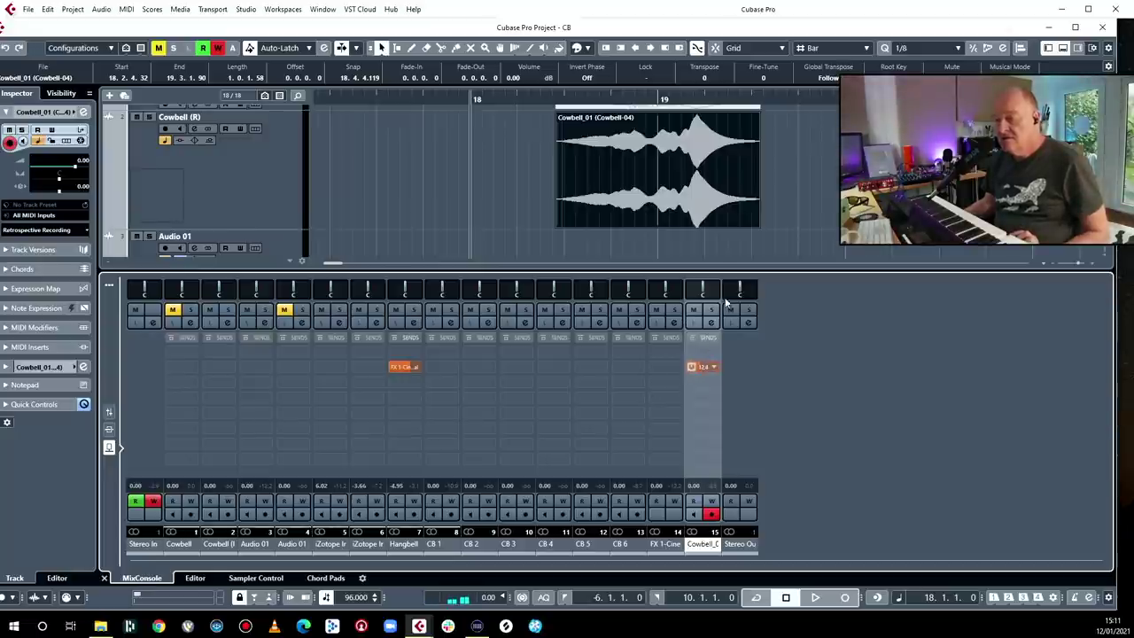
- Resize the mixer and audition the cowbell sampler through the reverb
drag(713, 268, 699, 356)
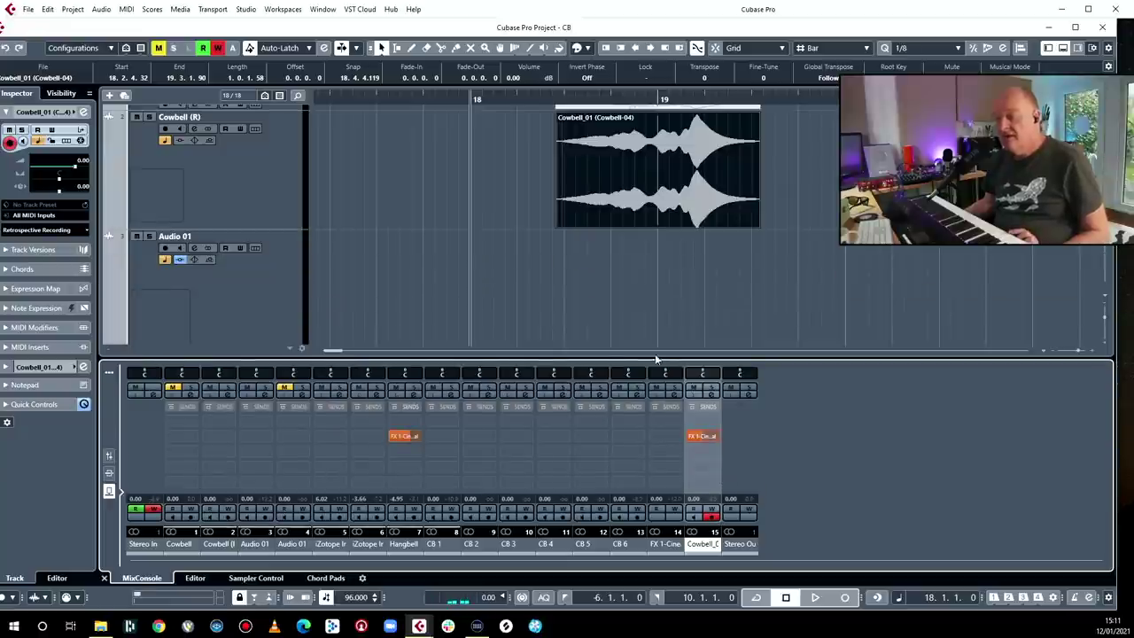
scroll(529, 287, down, 3)
scroll(535, 296, up, 1)
scroll(542, 305, up, 1)
right_click(542, 302)
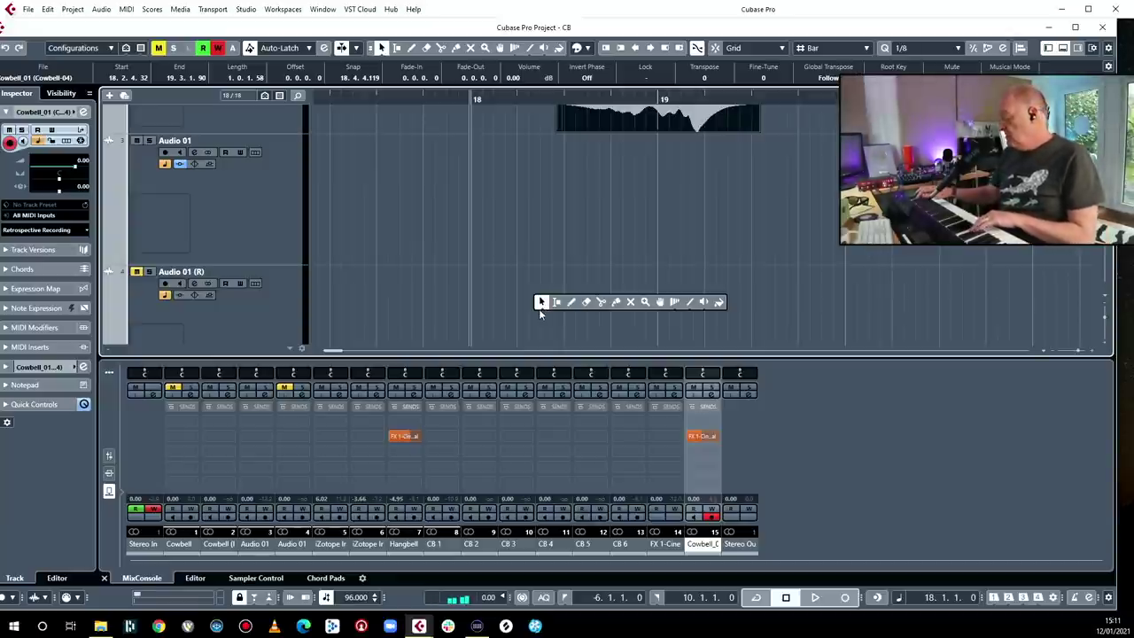
key(space)
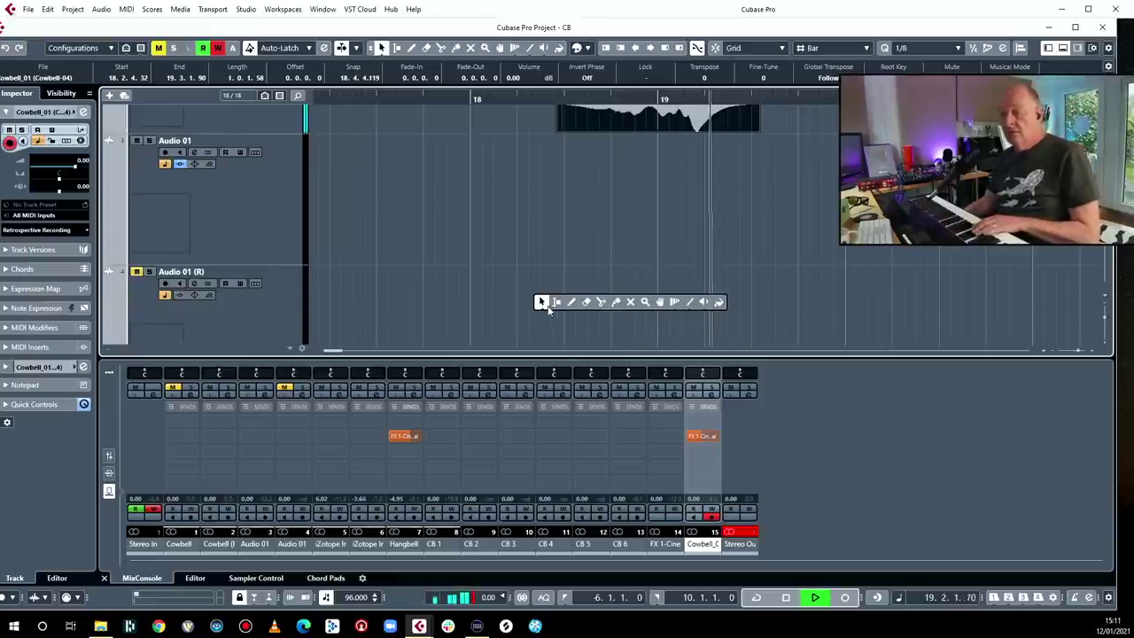
key(space)
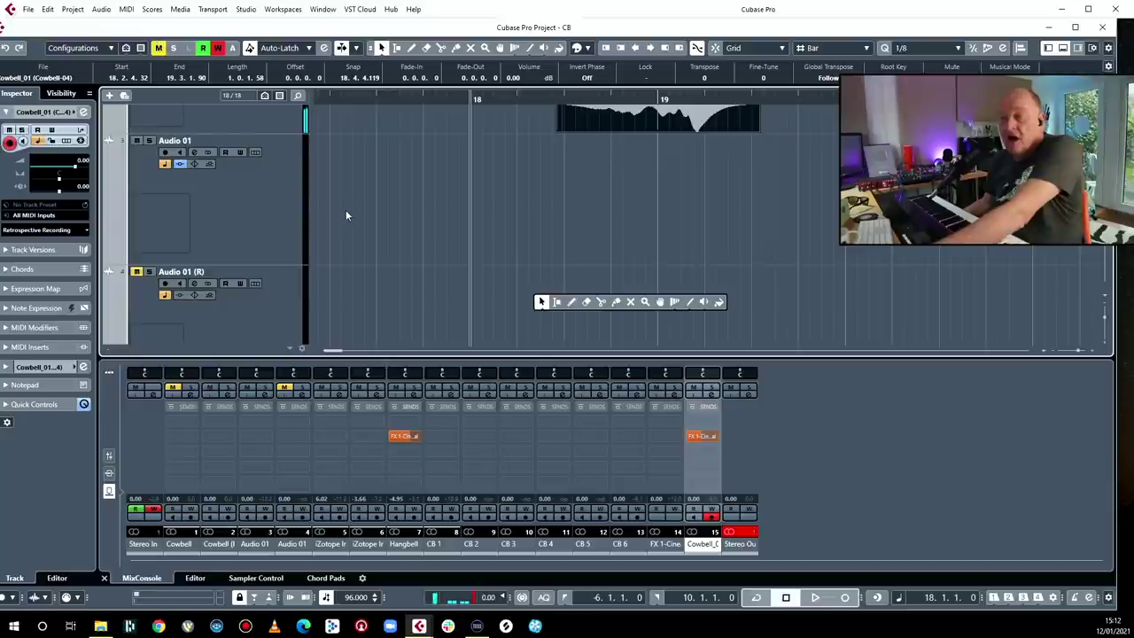
scroll(553, 231, up, 3)
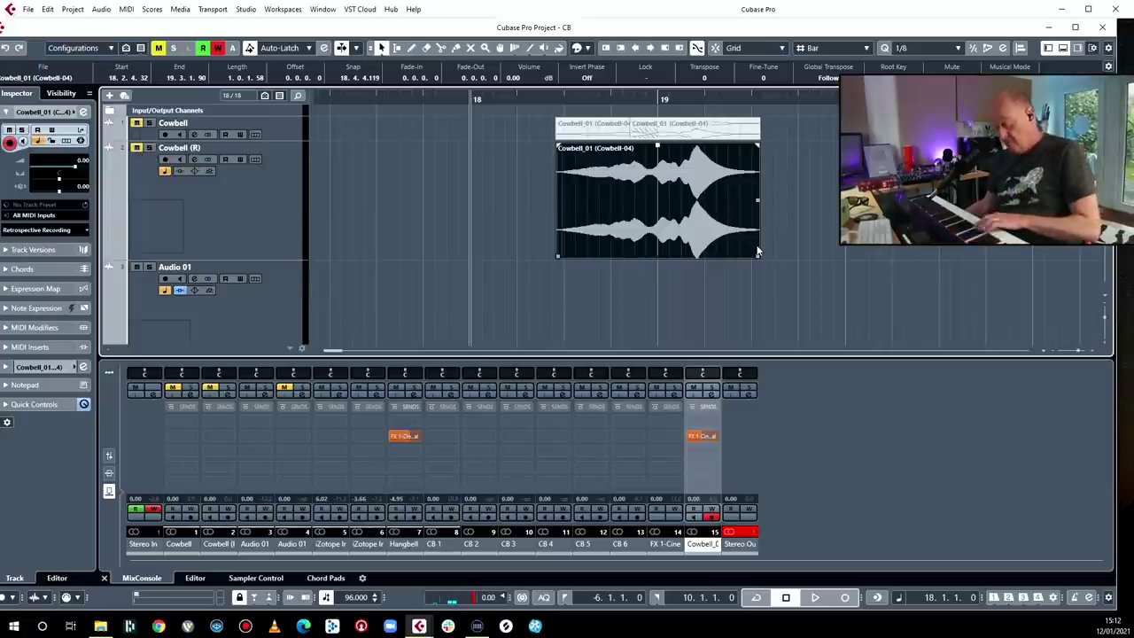
- Play the arrangement zoomed out with the Hangbell MIDI parts in view, then stop
scroll(754, 255, down, 6)
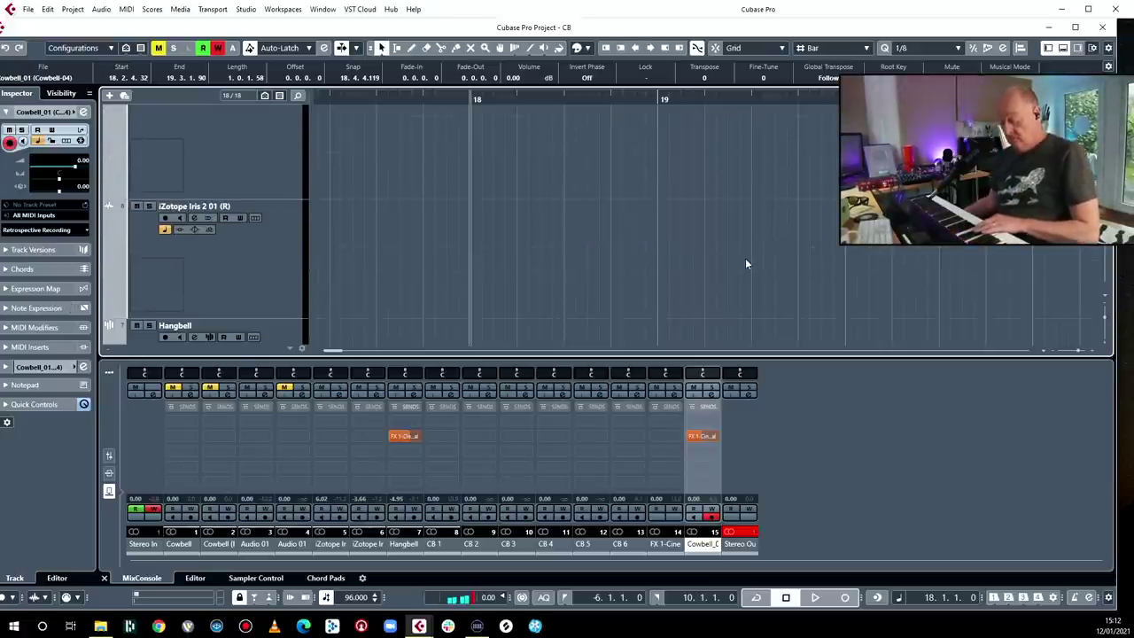
key(space)
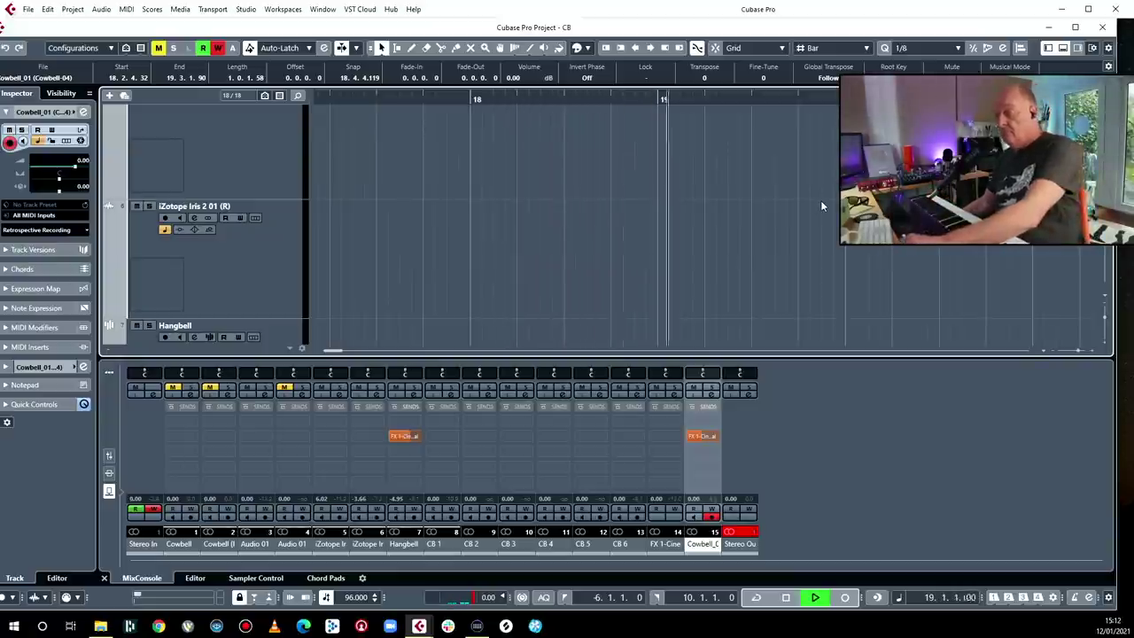
key(g)
scroll(678, 273, down, 3)
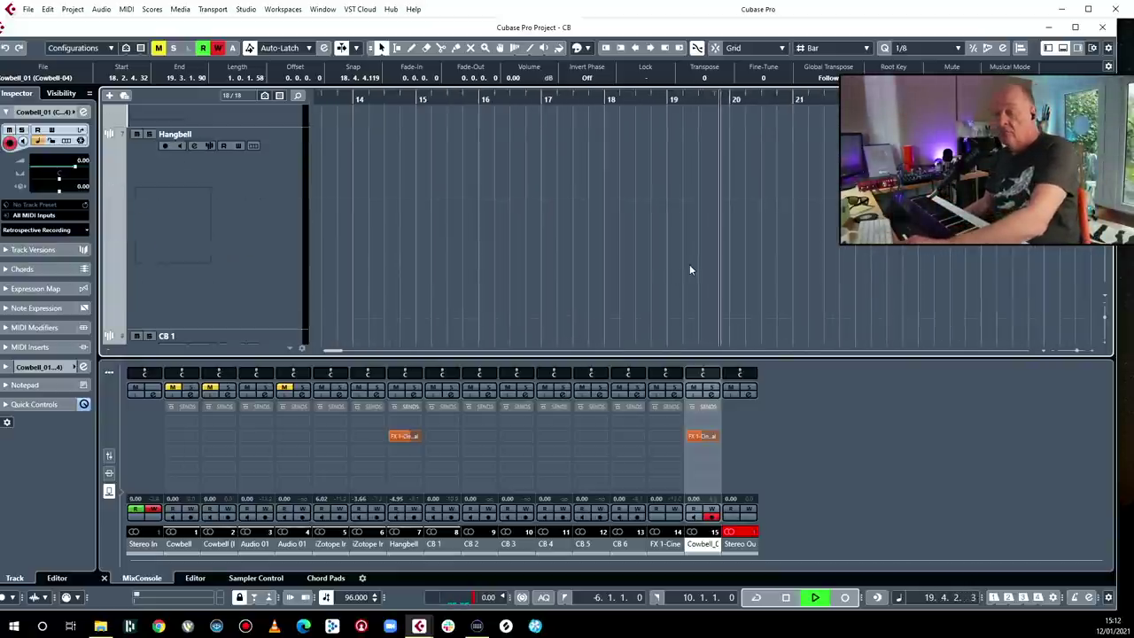
key(alt+s)
scroll(695, 242, left, 2)
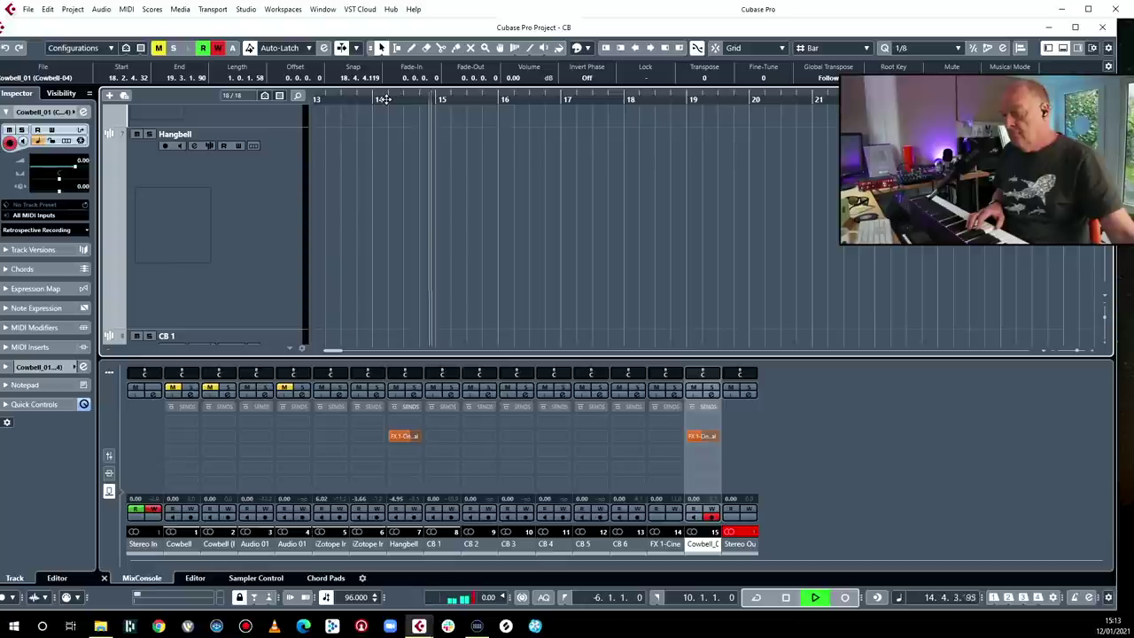
key(space)
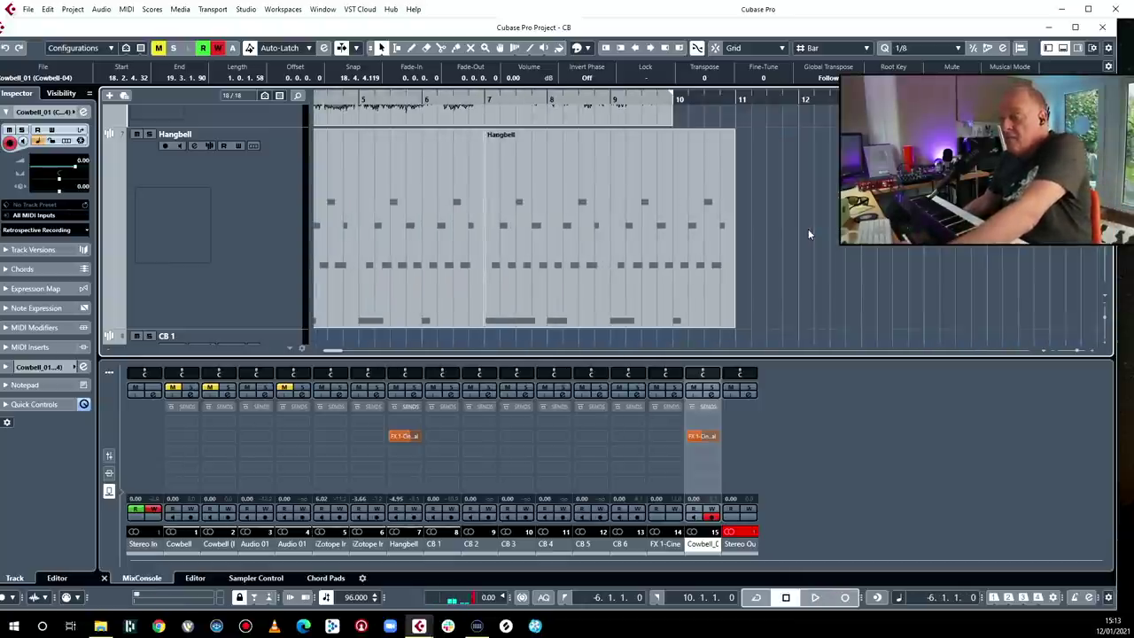
- Open the Hangbell MIDI part in the Key Editor, close it, and zoom out fully
click(641, 225)
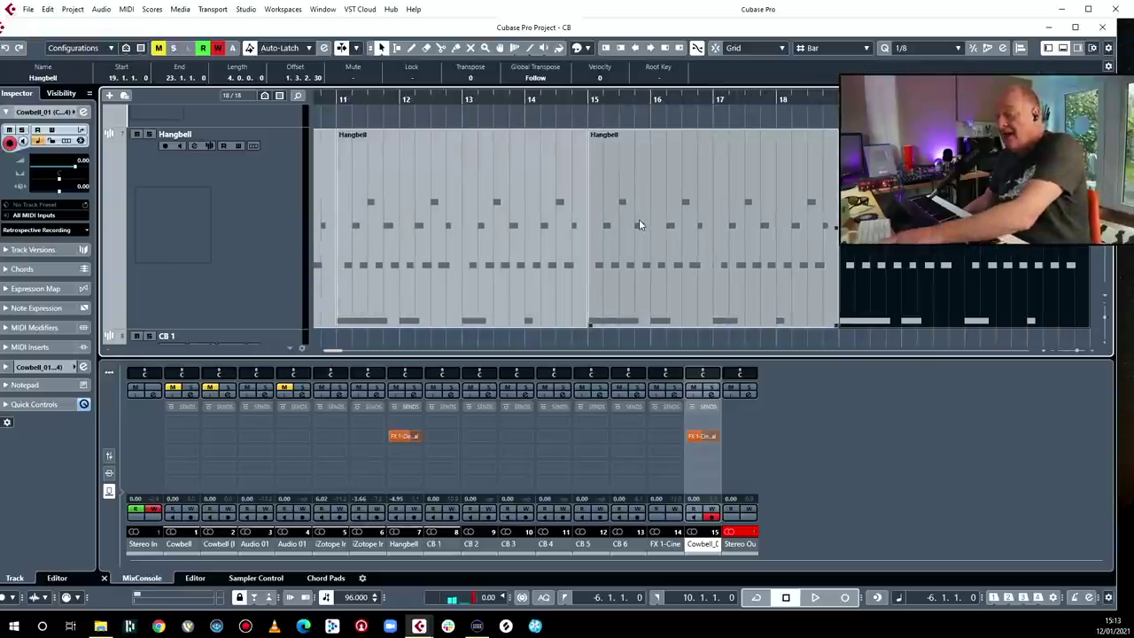
double_click(638, 219)
key(ctrl+e)
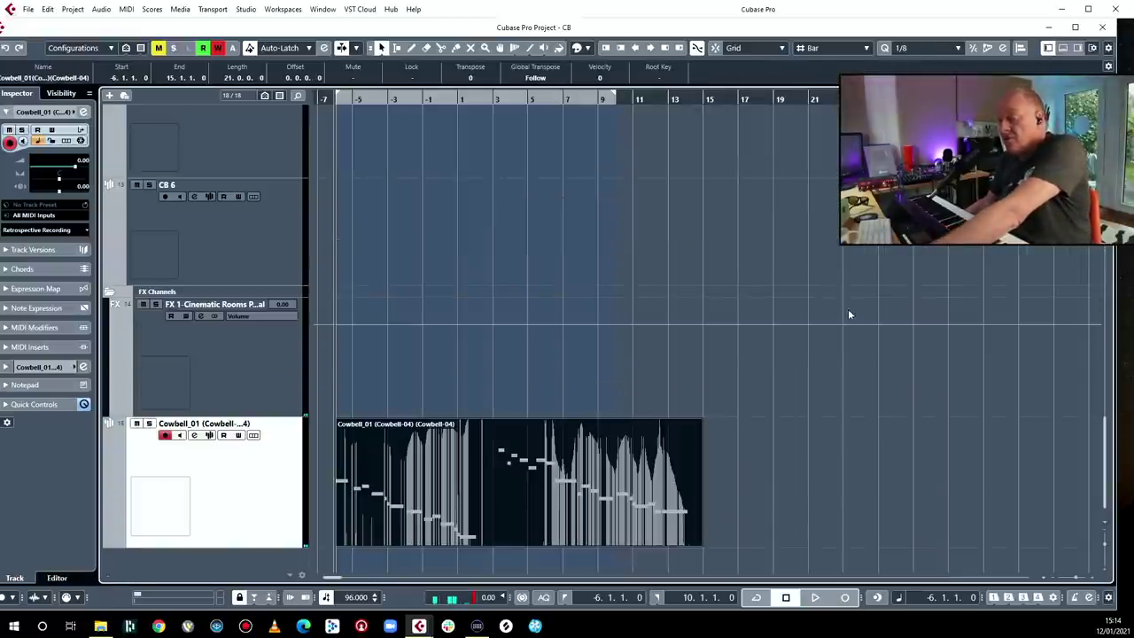
key(g)
key(g)
key(g)
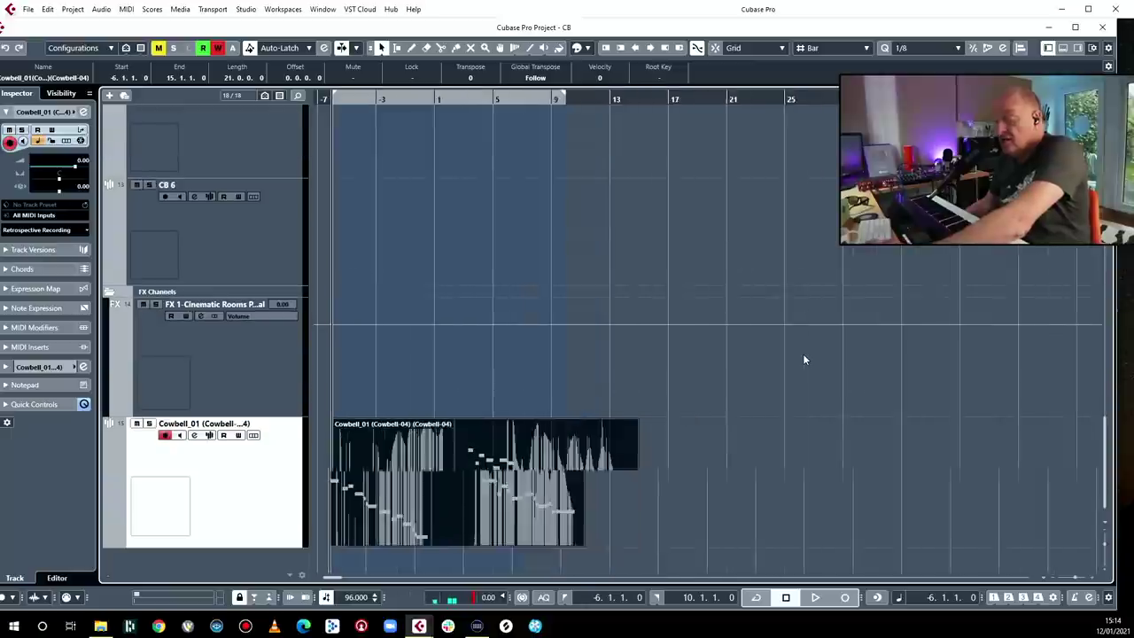
key(g)
key(g)
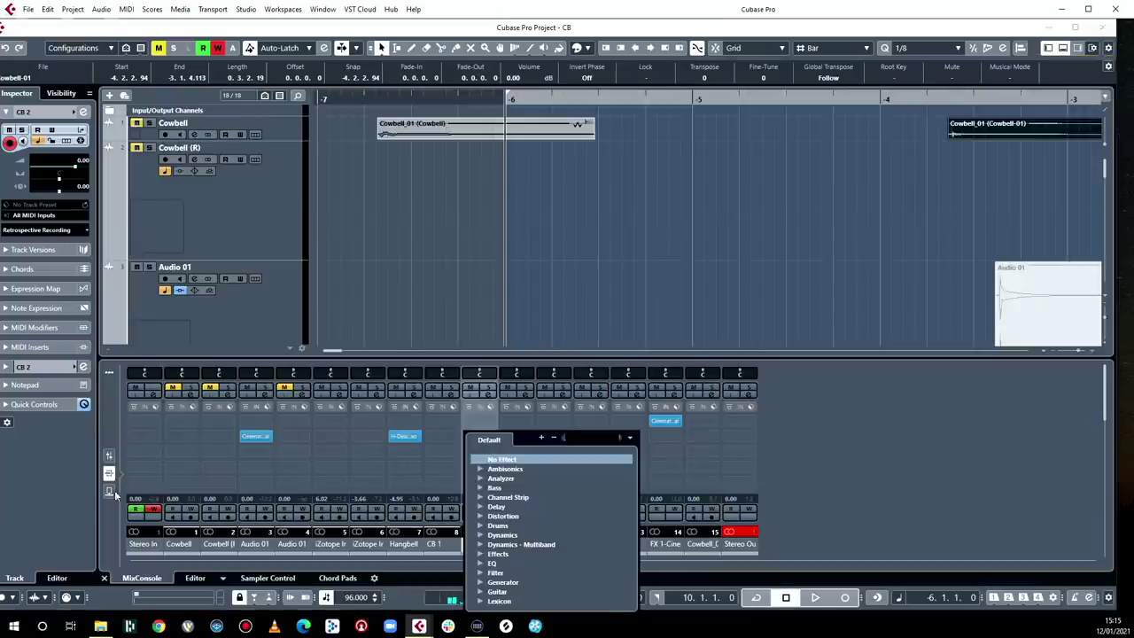
- Send CB 2 to FX 1-Cinematic Rooms Professional
key(Escape)
click(108, 492)
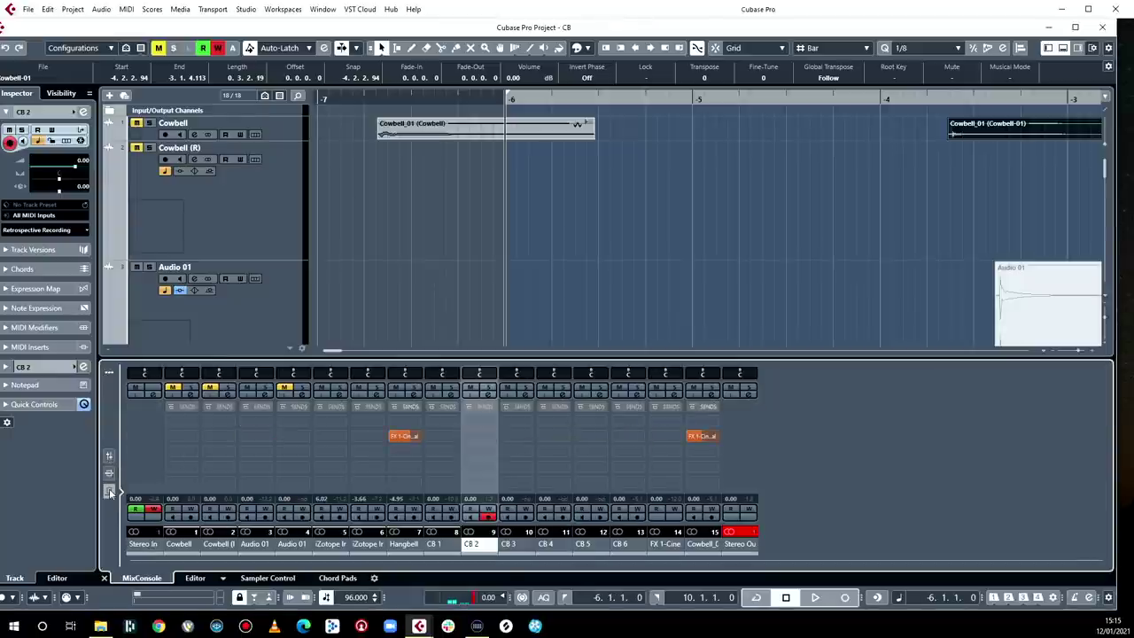
click(479, 435)
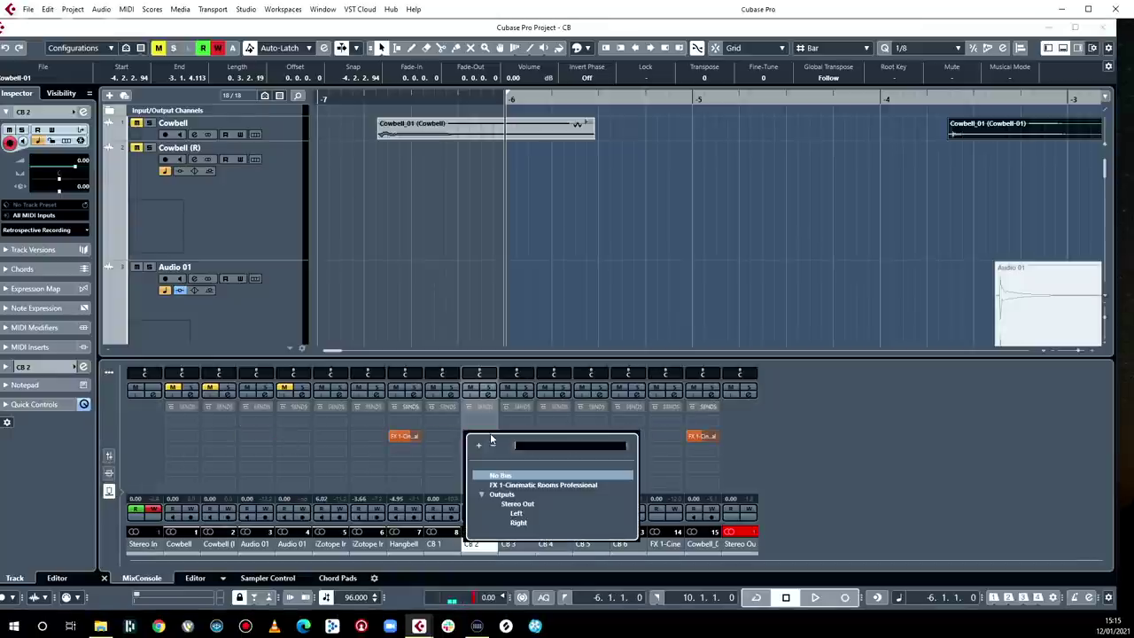
click(500, 484)
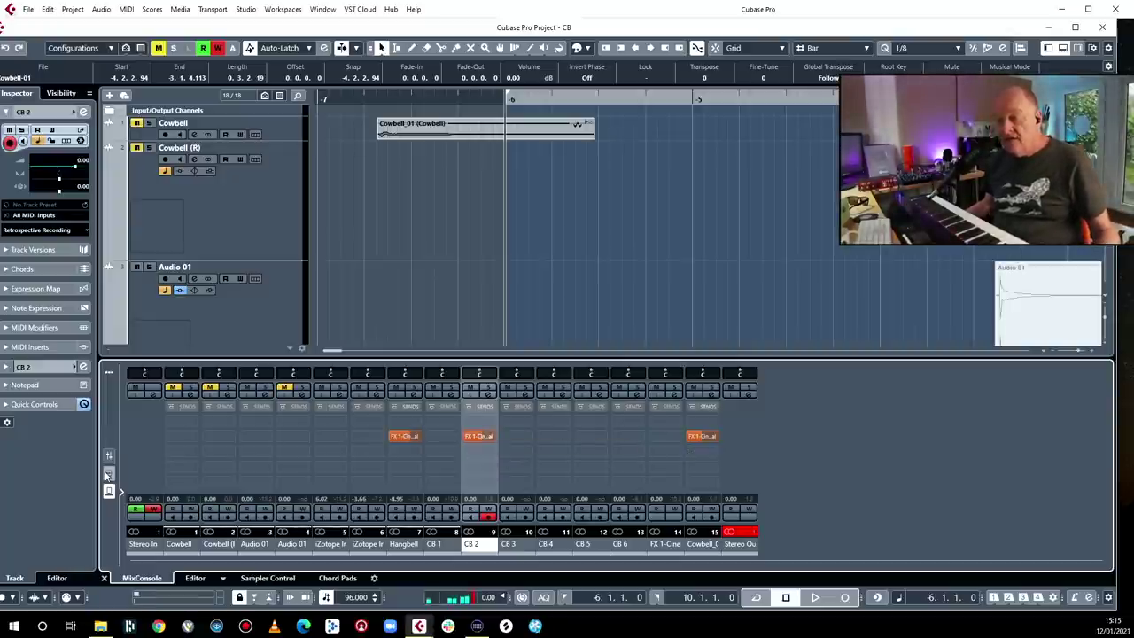
- Insert RCompressor on the CB 2 channel
click(107, 476)
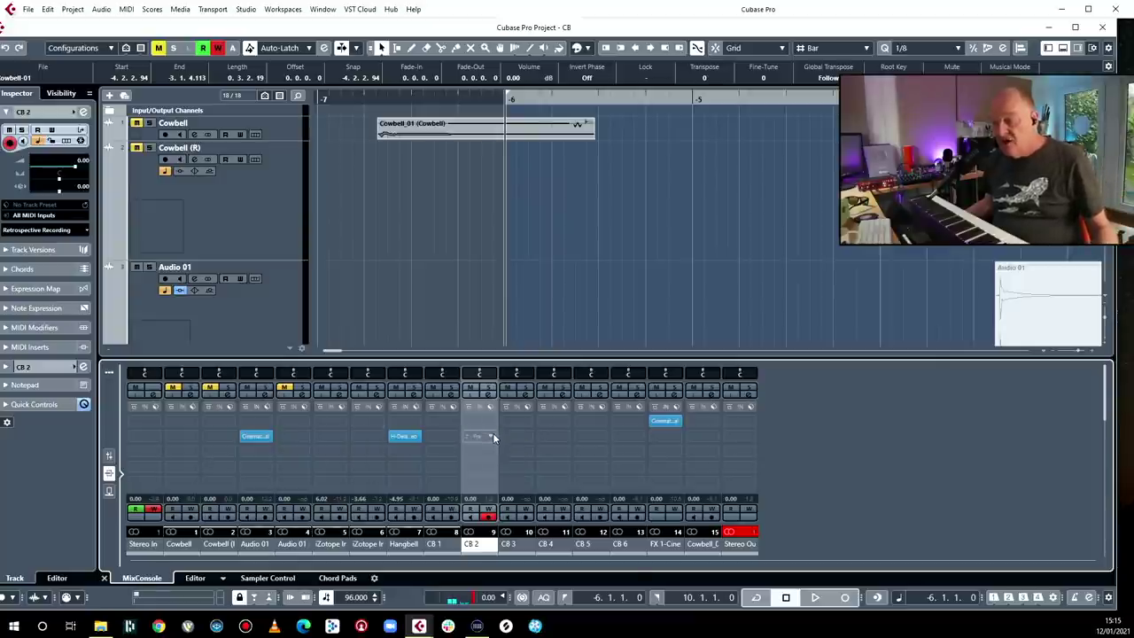
click(494, 437)
scroll(540, 493, down, 3)
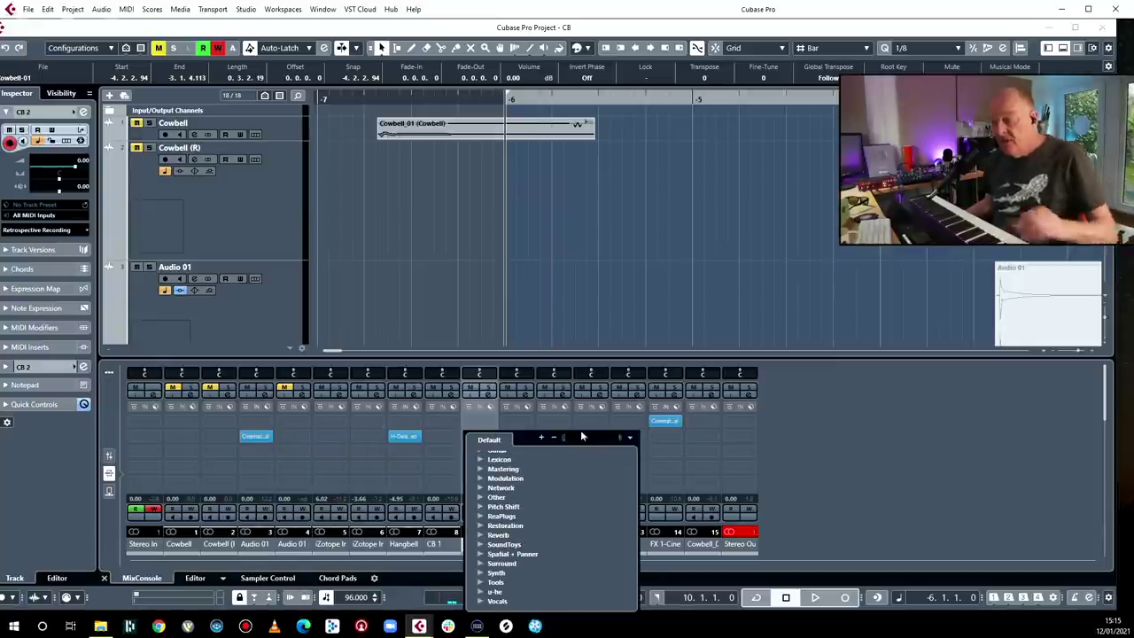
text(rec)
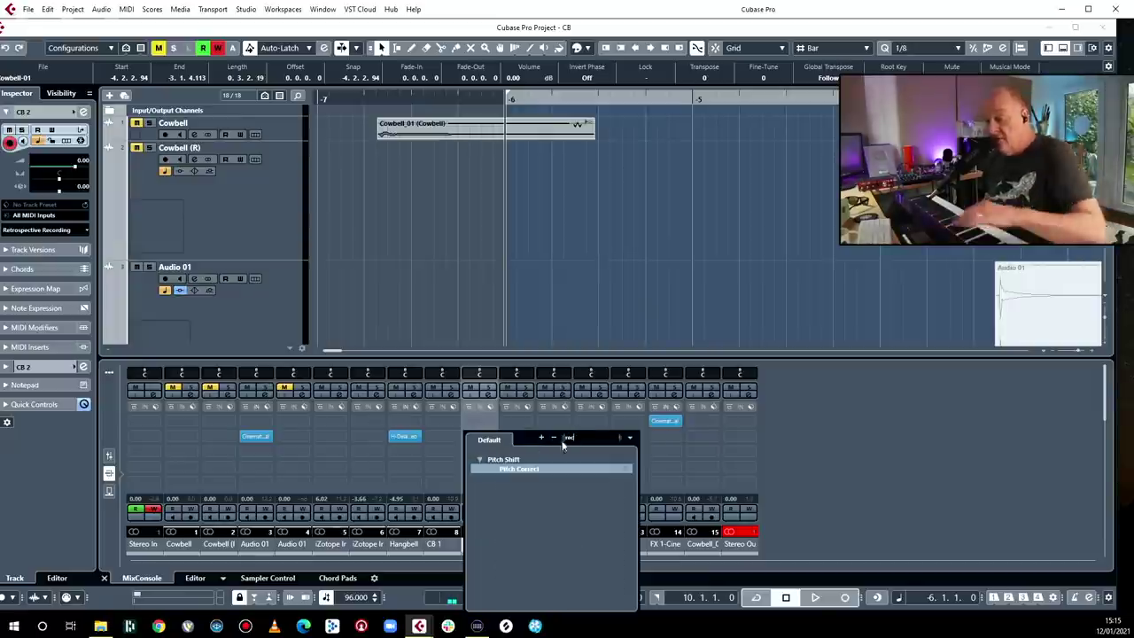
click(623, 436)
text(rcomp)
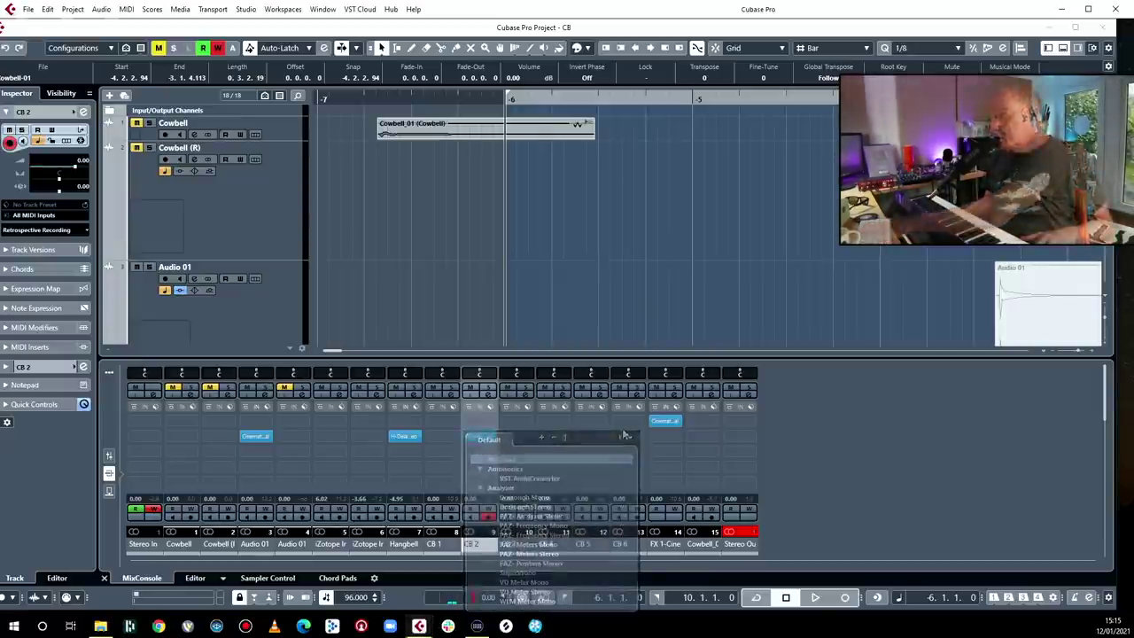
key(Return)
- Set RCompressor to about a 5.02 ratio with lower threshold and makeup gain, then record
drag(484, 174, 589, 139)
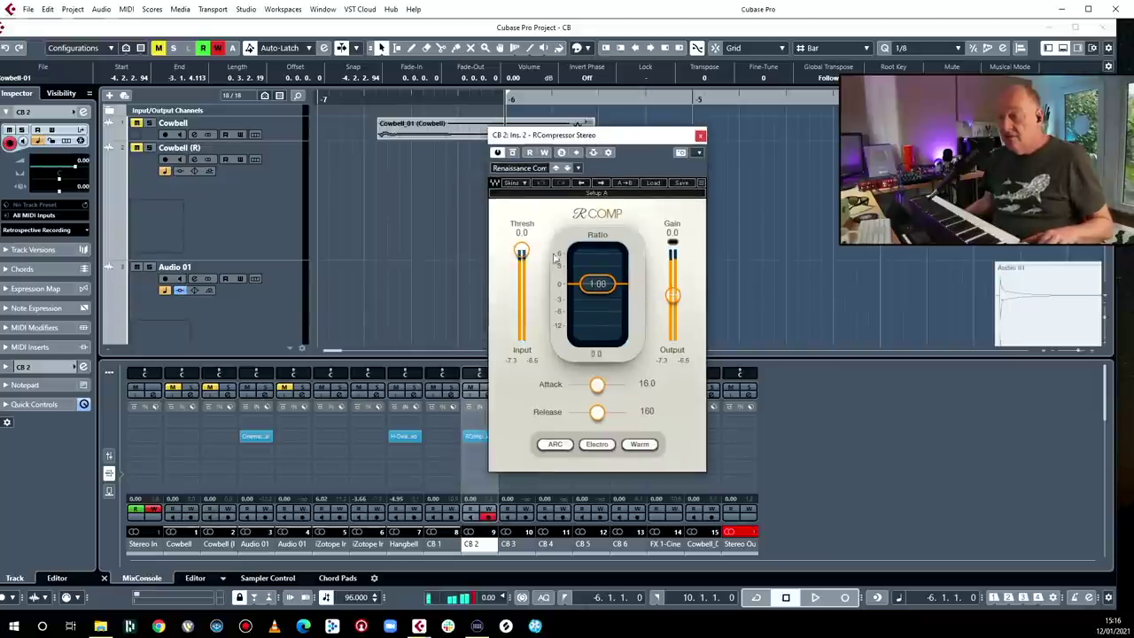
drag(571, 291, 571, 313)
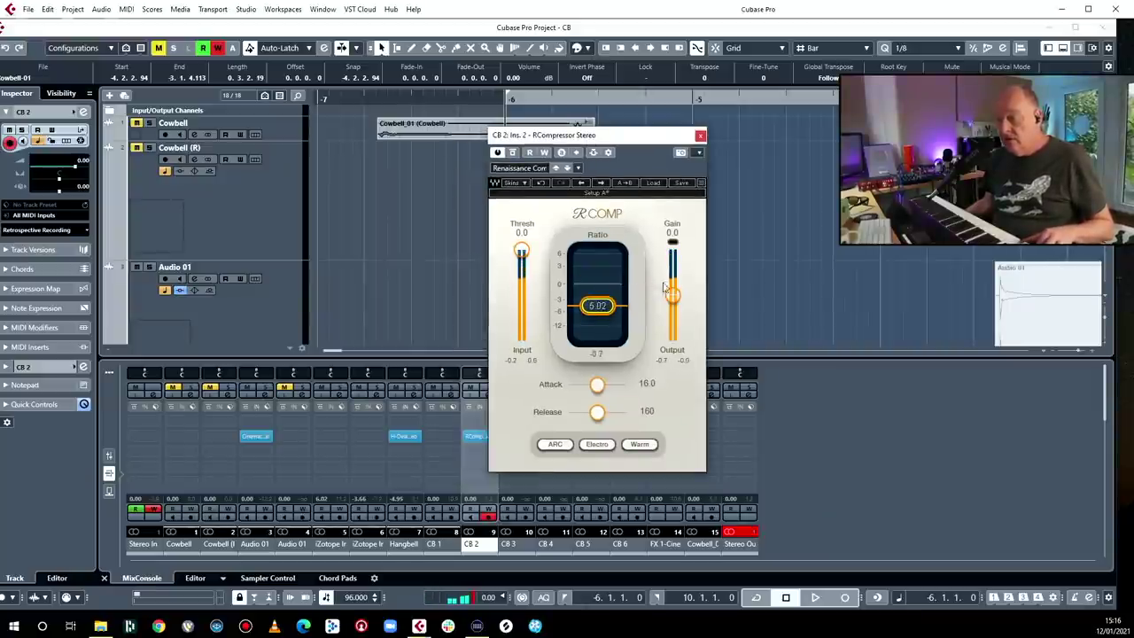
drag(666, 286, 666, 282)
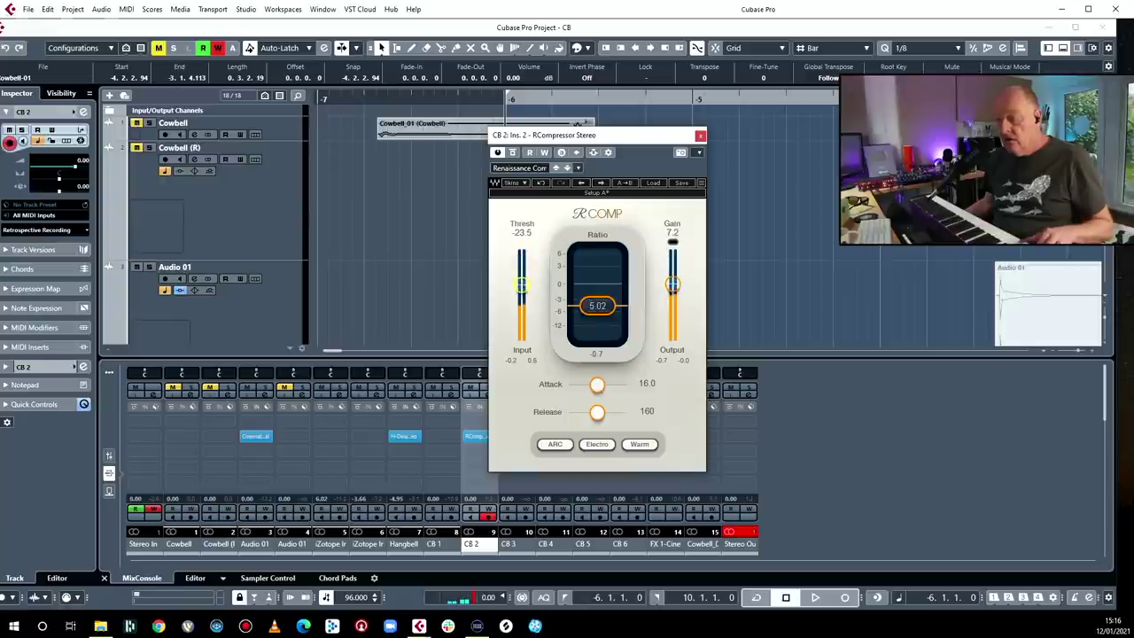
drag(522, 284, 522, 295)
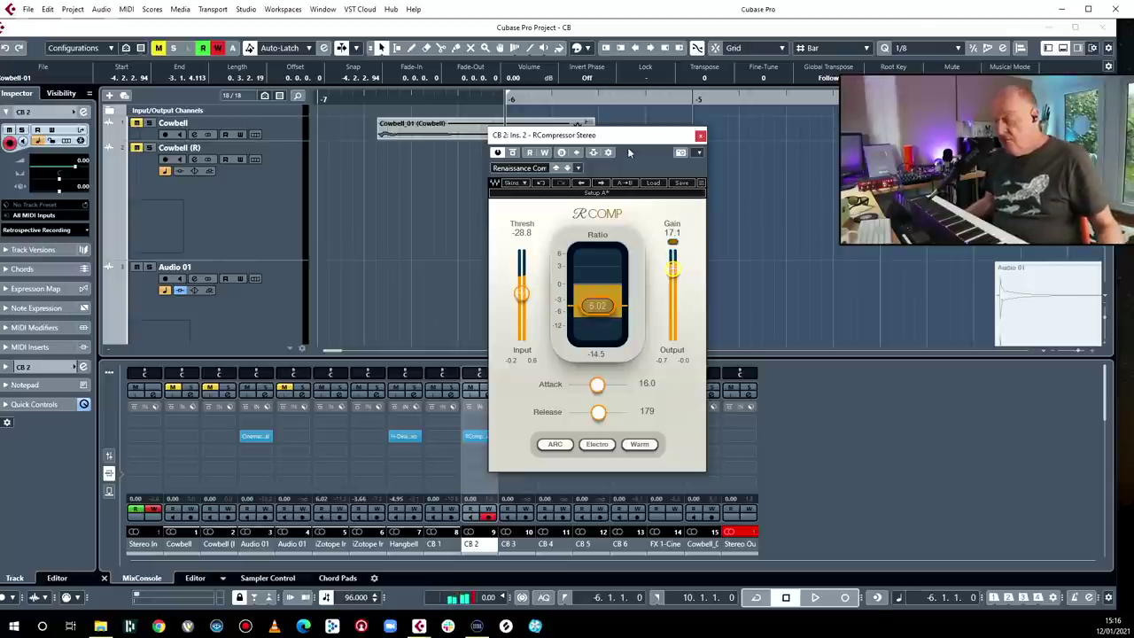
key(KP_Multiply)
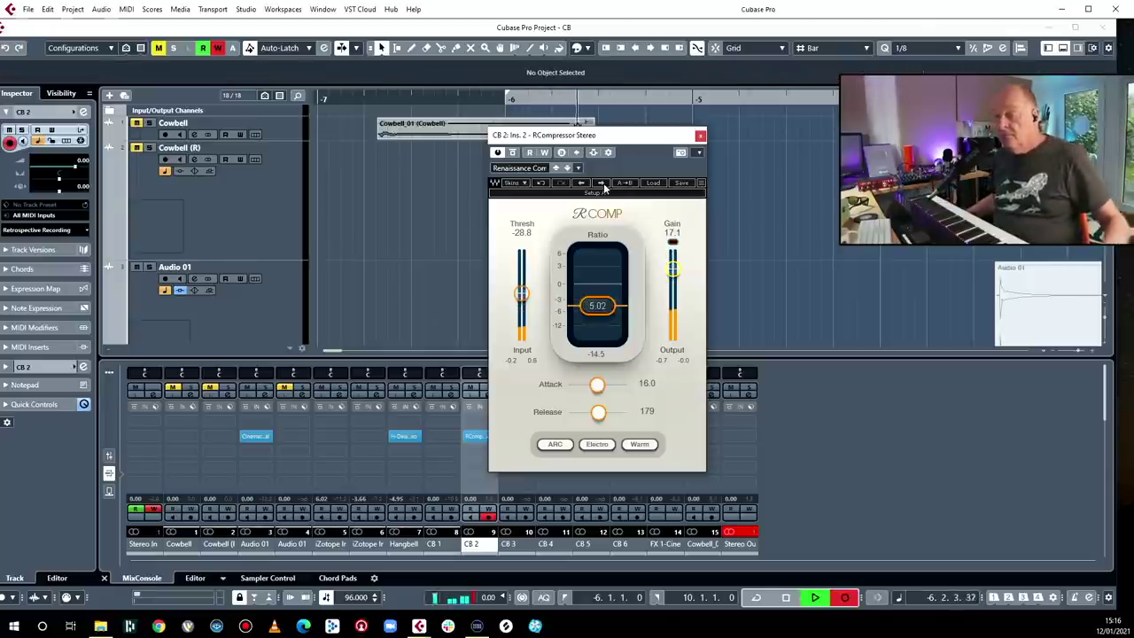
click(700, 134)
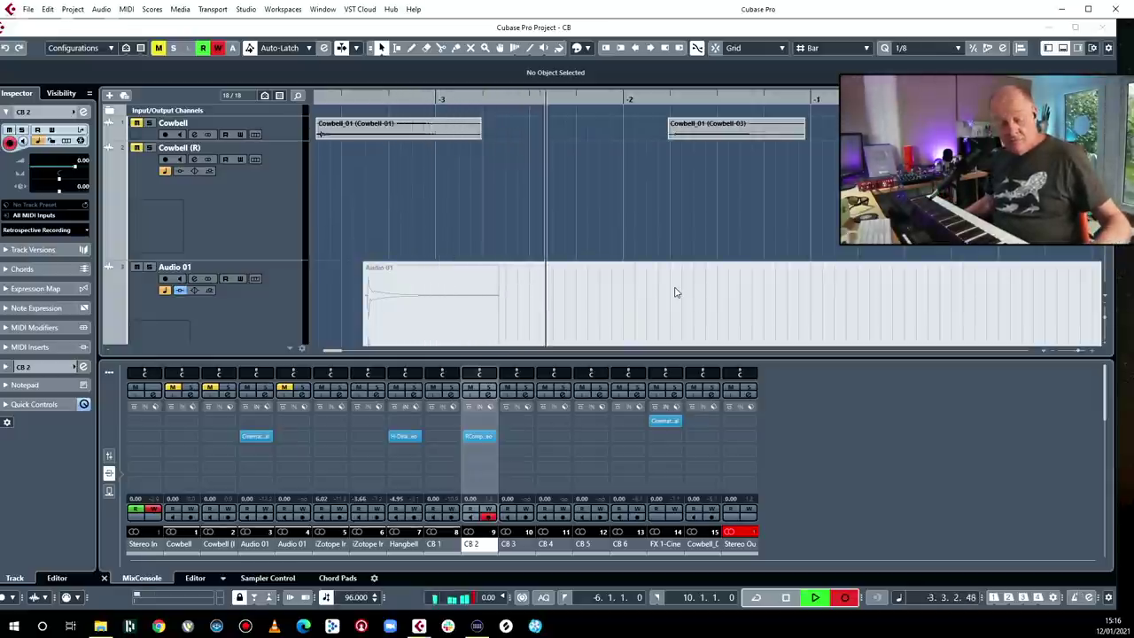
- Hide the mixer, zoom out to monitor the CB 2 take, and stop recording
click(1063, 49)
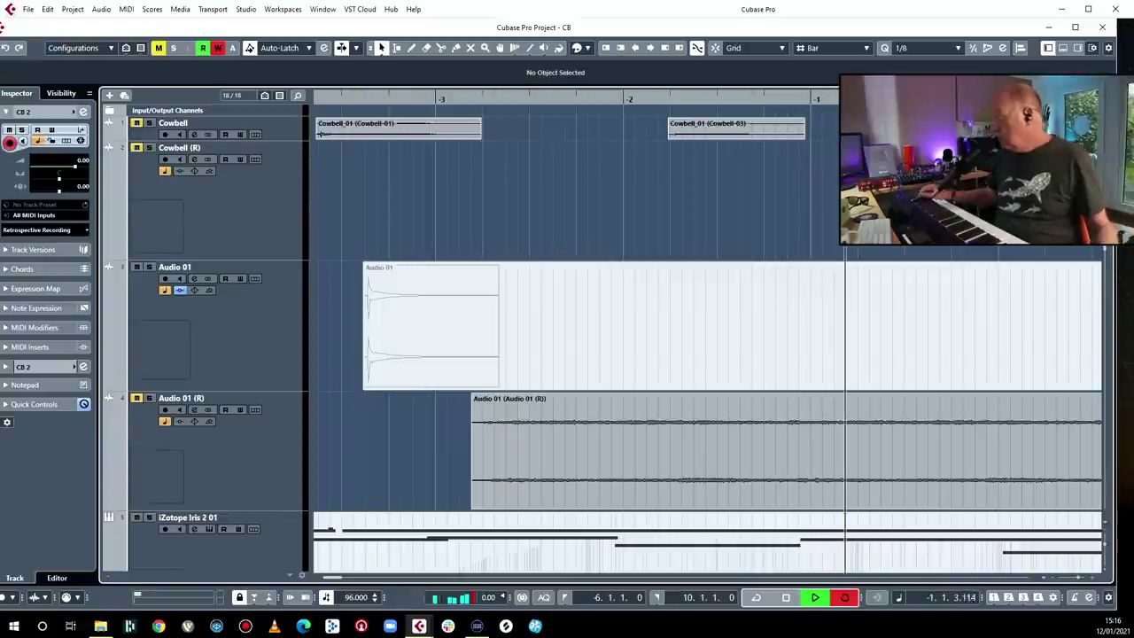
key(g)
key(g)
key(g)
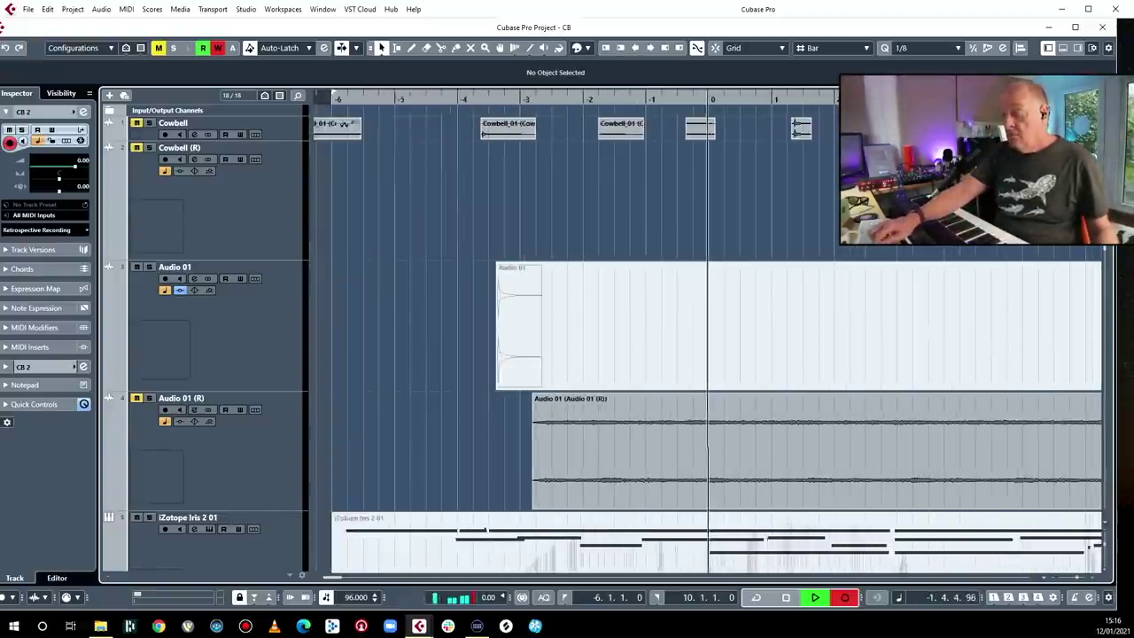
key(g)
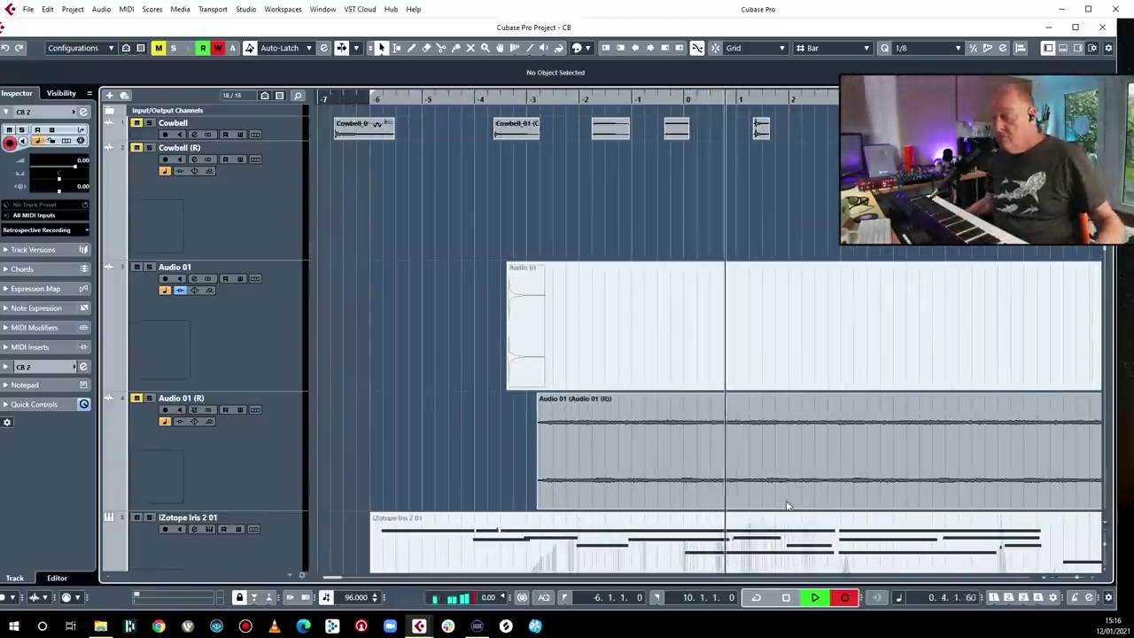
scroll(797, 499, down, 10)
scroll(798, 497, up, 5)
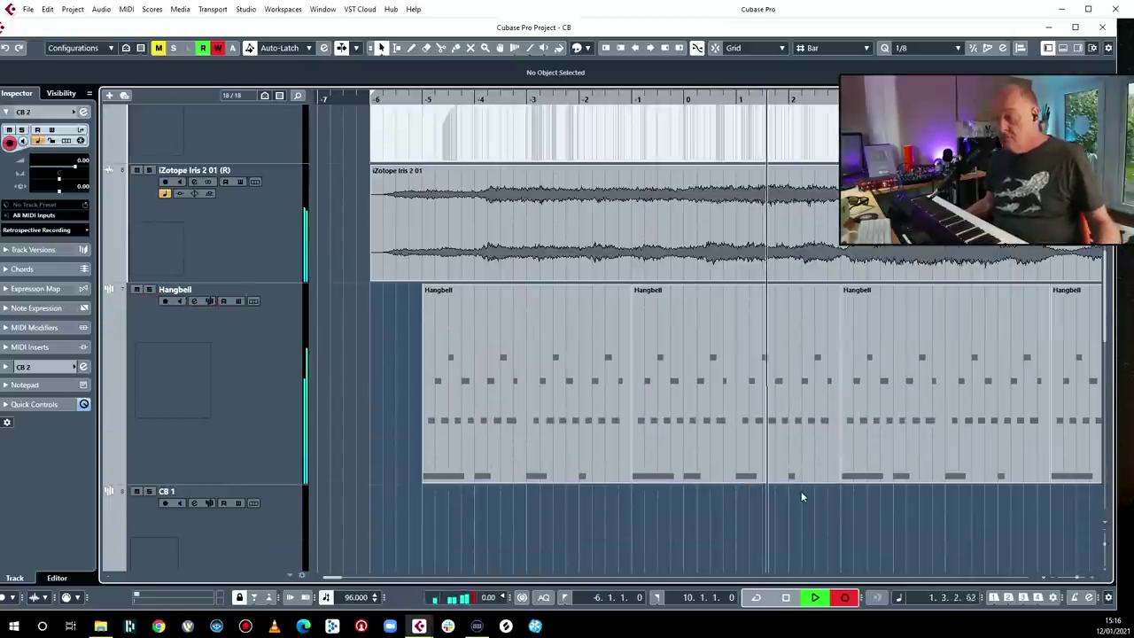
click(934, 463)
click(947, 568)
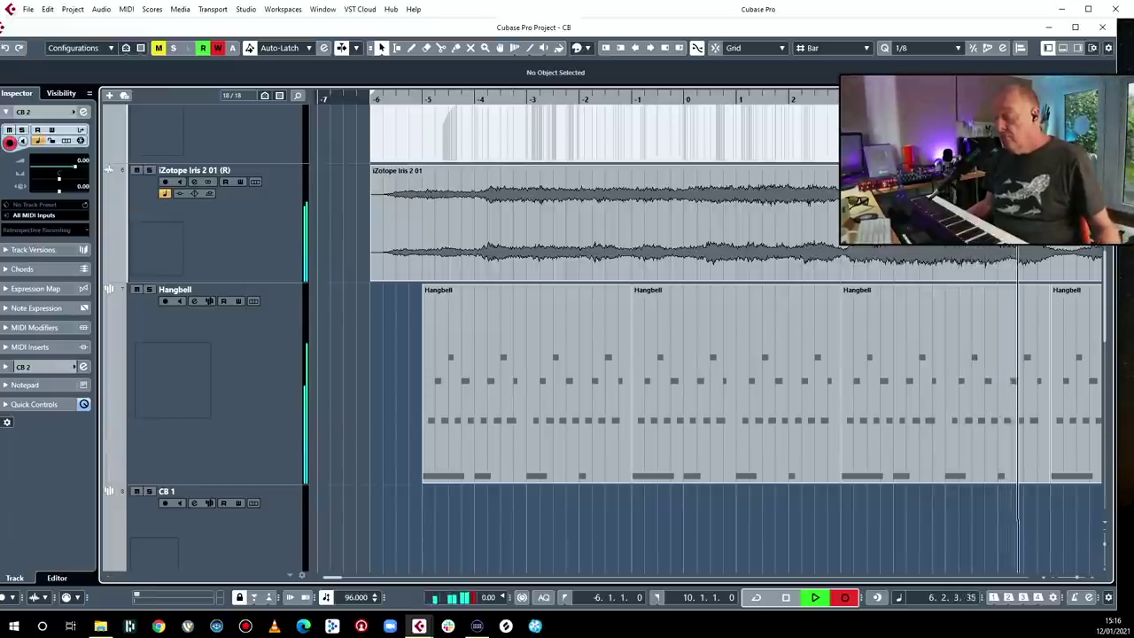
key(space)
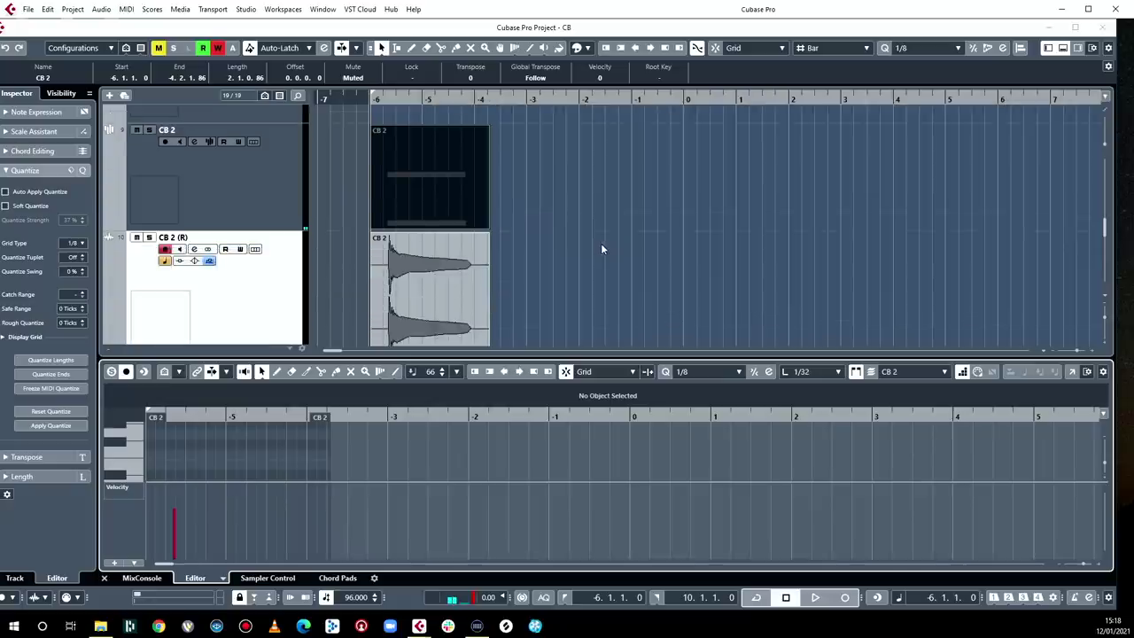
- Copy the CB 2 event to about bar -4, shortening and fading out the copy
click(430, 291)
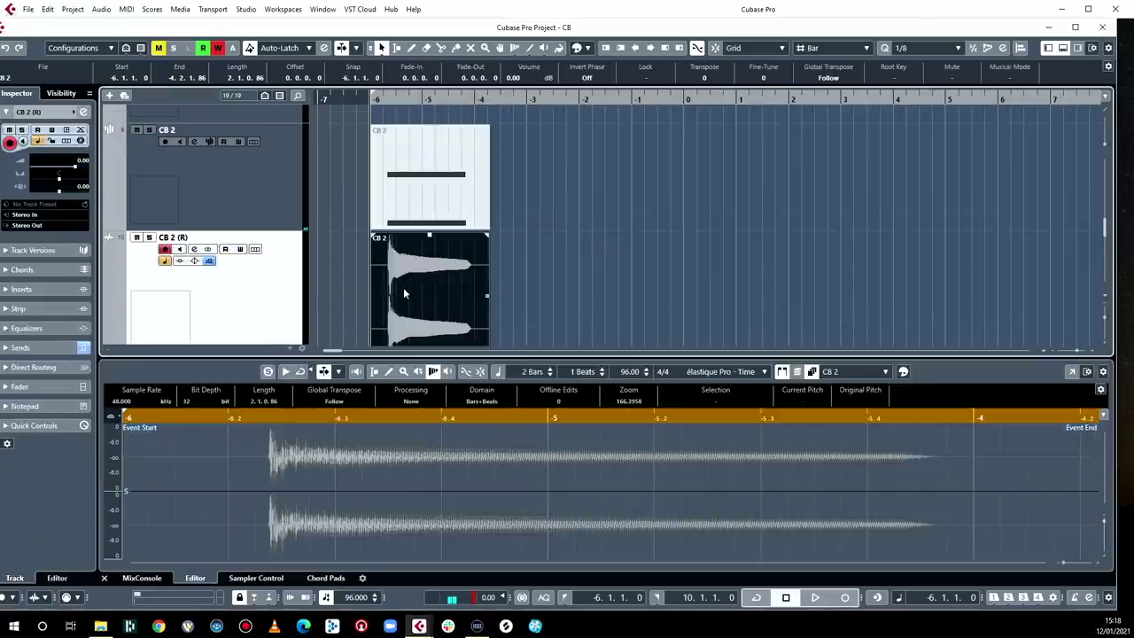
drag(404, 293, 596, 292)
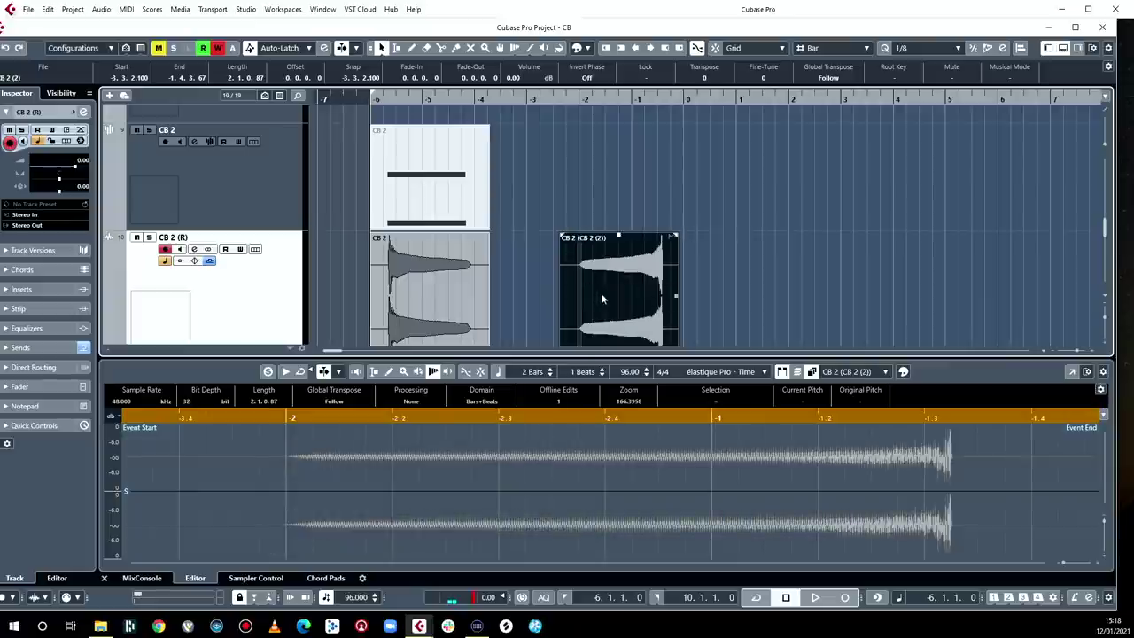
key(space)
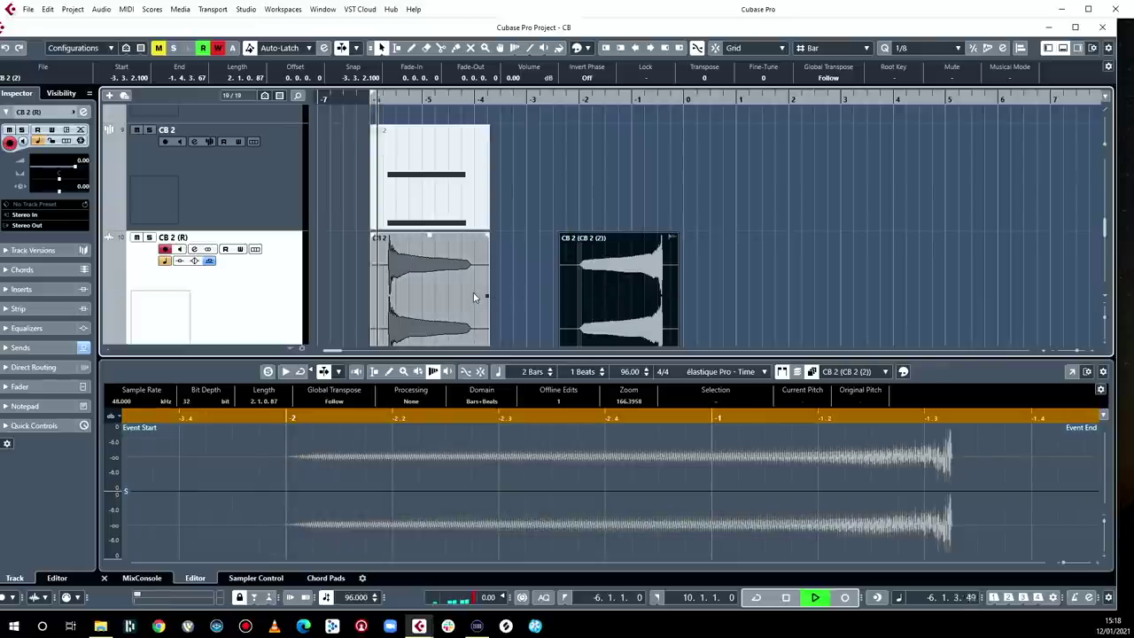
mouse_move(427, 282)
mouse_down()
mouse_move(413, 284)
mouse_move(427, 286)
mouse_up()
drag(615, 265, 531, 279)
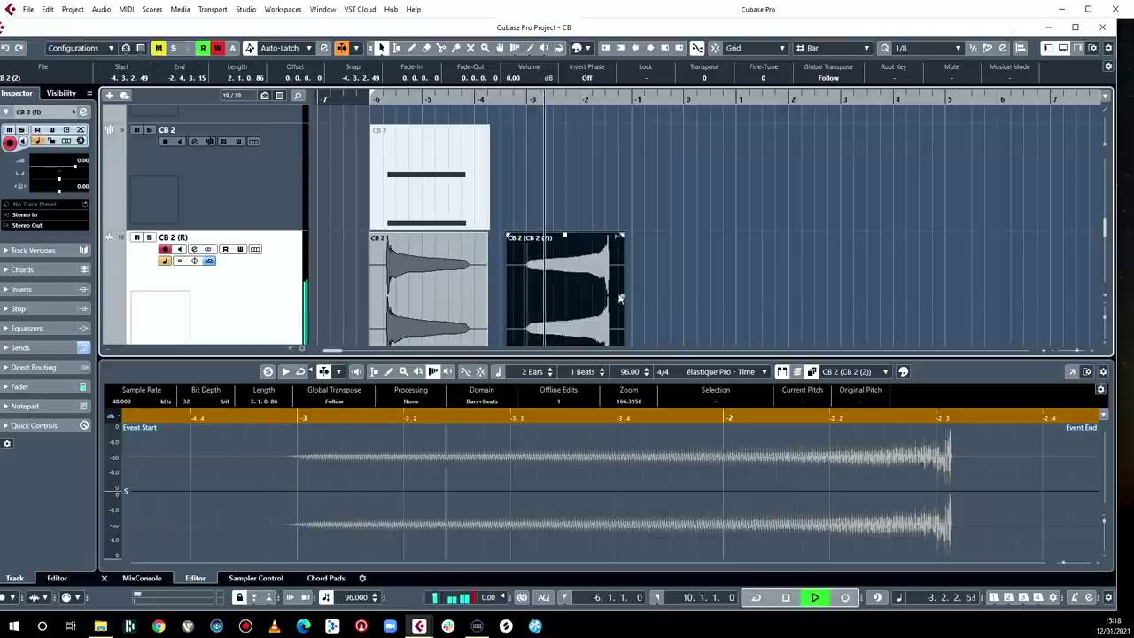
scroll(620, 301, down, 3)
drag(621, 257, 610, 261)
drag(610, 139, 603, 141)
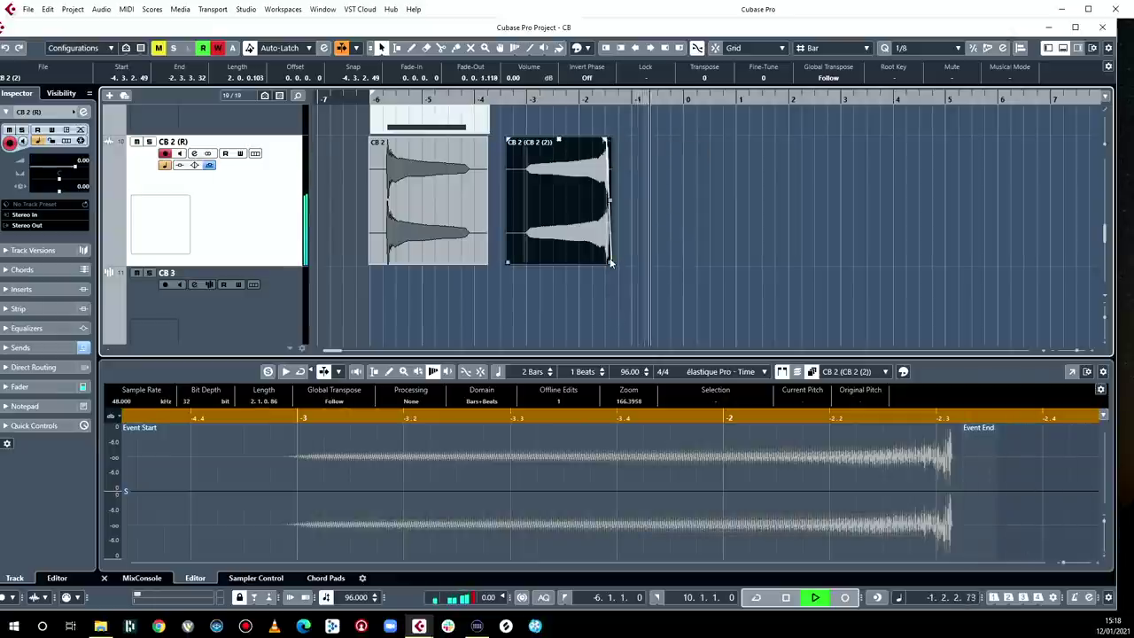
key(space)
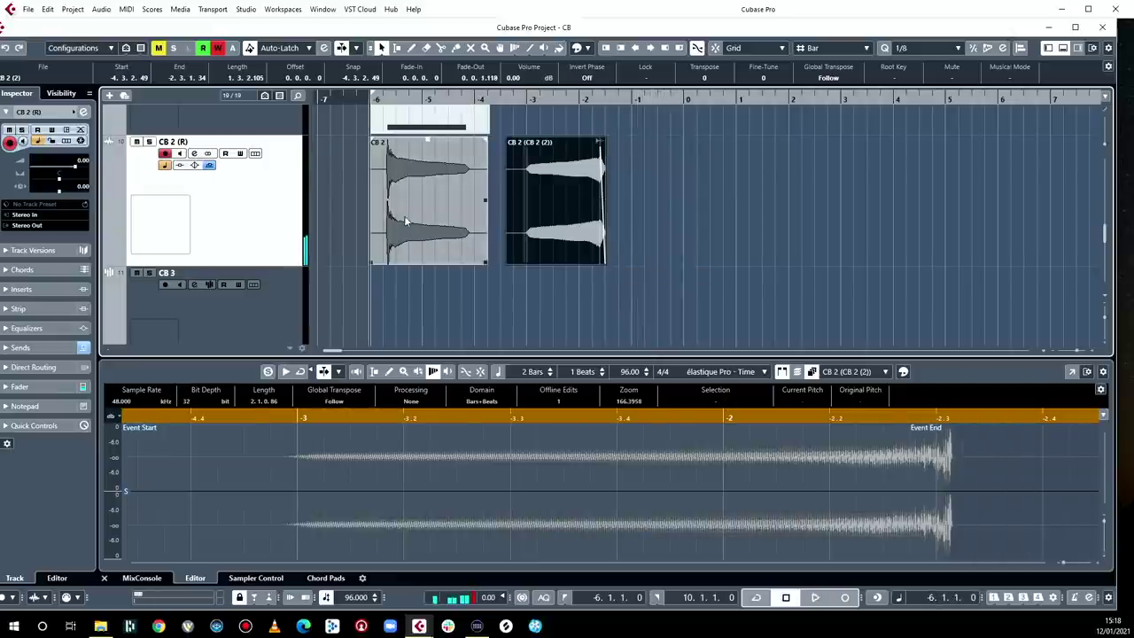
- Move the original CB 2 event to bar 1, trim its start, and play it back
drag(444, 211, 795, 217)
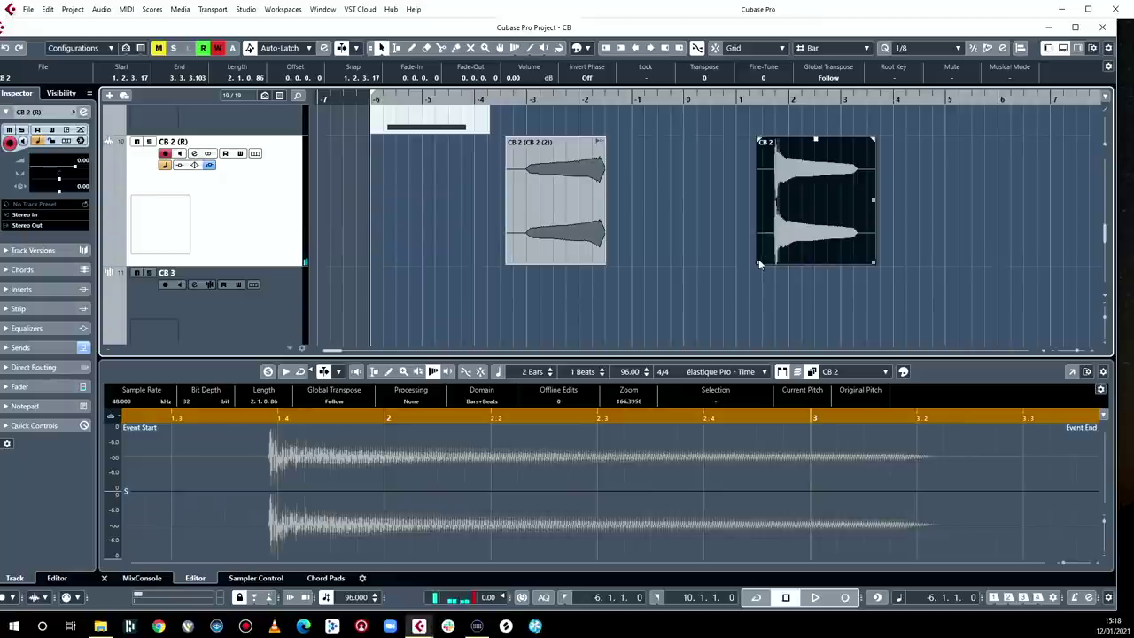
drag(757, 259, 772, 262)
drag(835, 213, 797, 211)
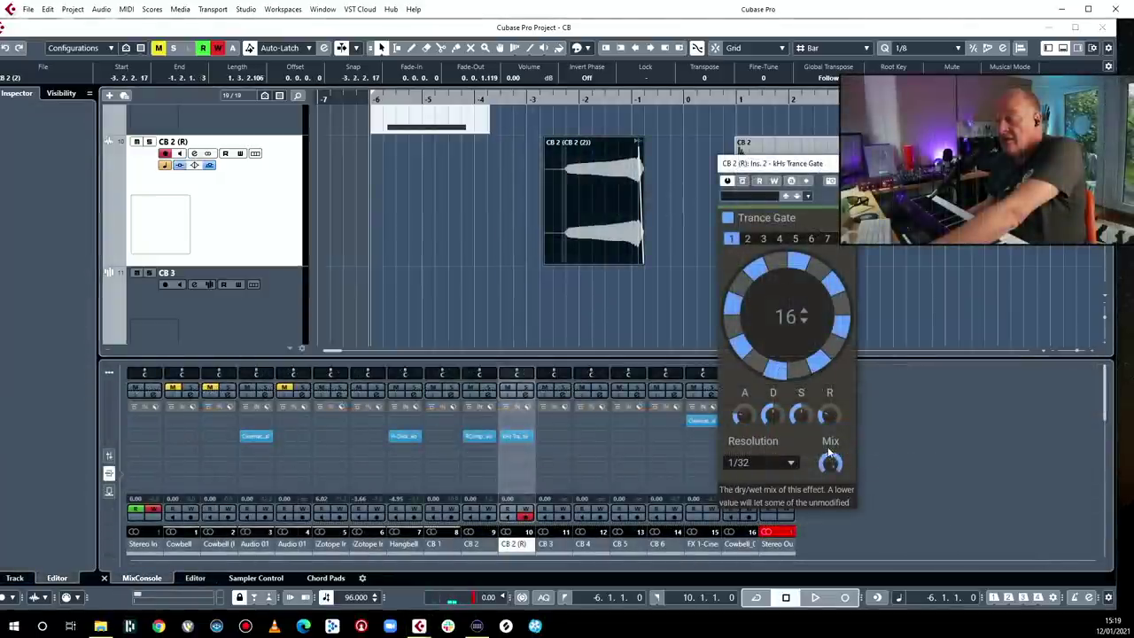
key(space)
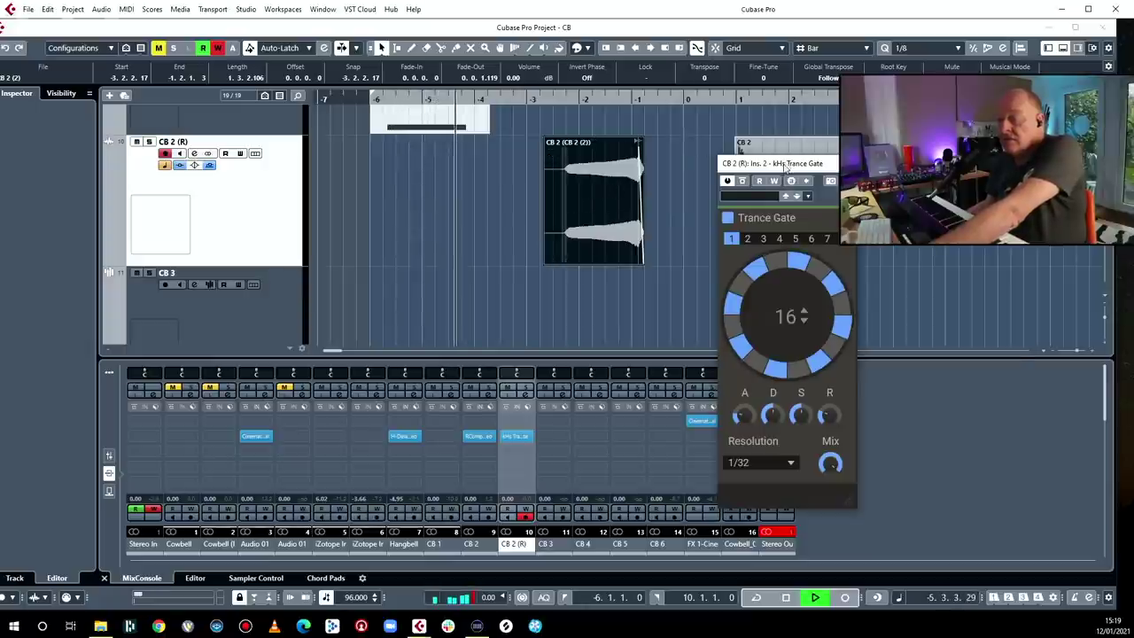
- Place the reversed CB 2 copy right beside the original CB 2 event
drag(770, 163, 953, 135)
mouse_move(1008, 436)
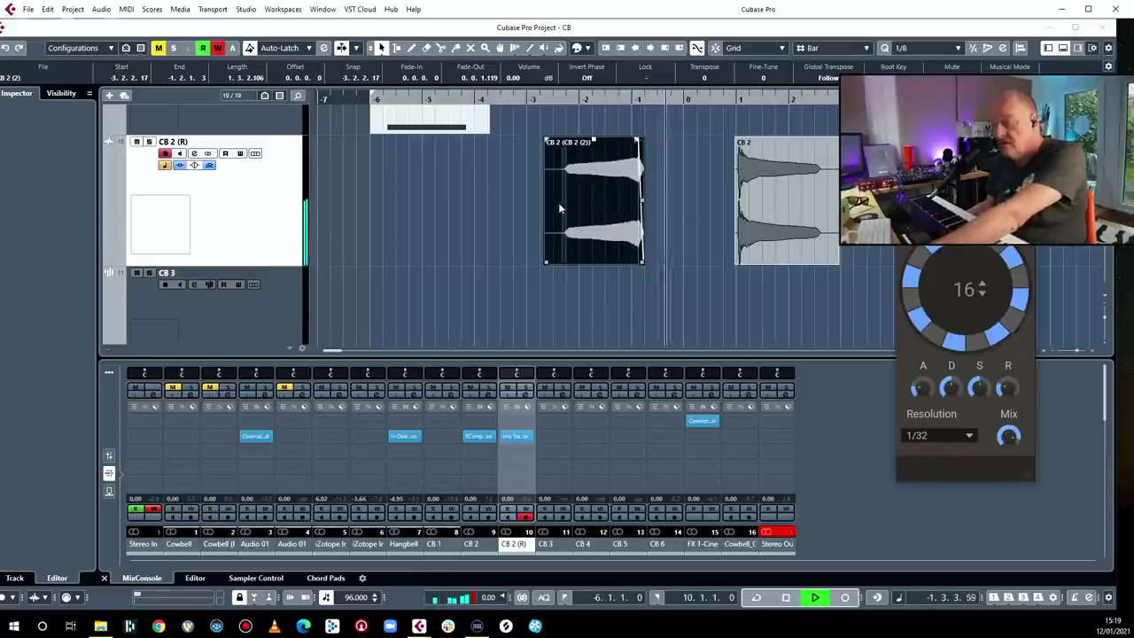
click(622, 211)
drag(622, 211, 676, 201)
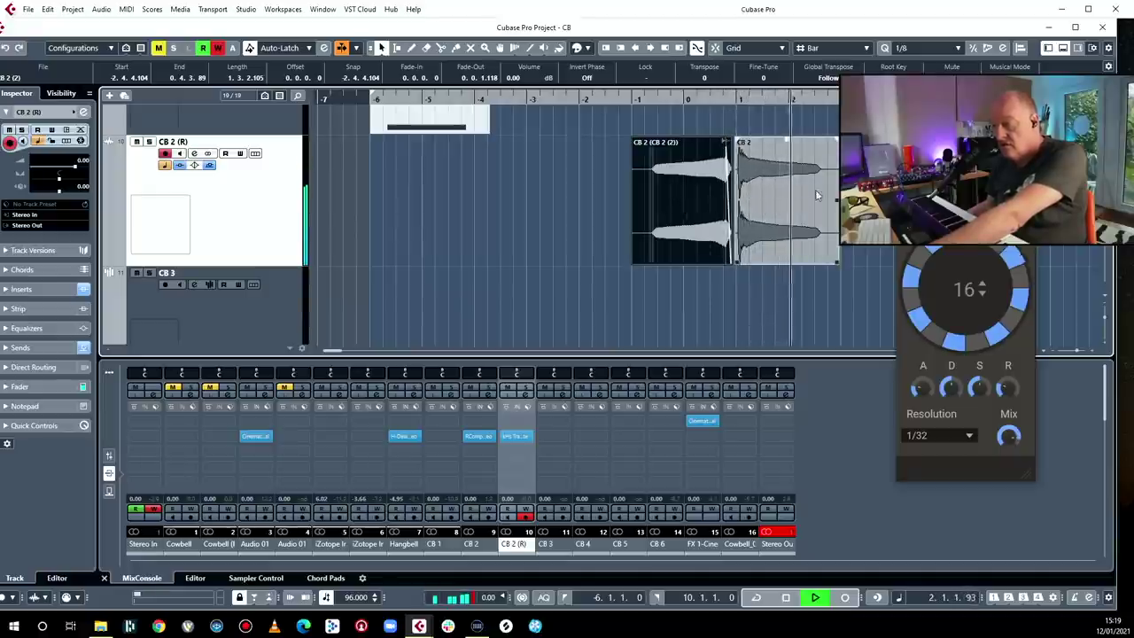
drag(668, 202, 833, 200)
- Duplicate the reversed-and-original pair rightward, shortening the left reversed copy
drag(531, 199, 659, 202)
drag(655, 262, 646, 262)
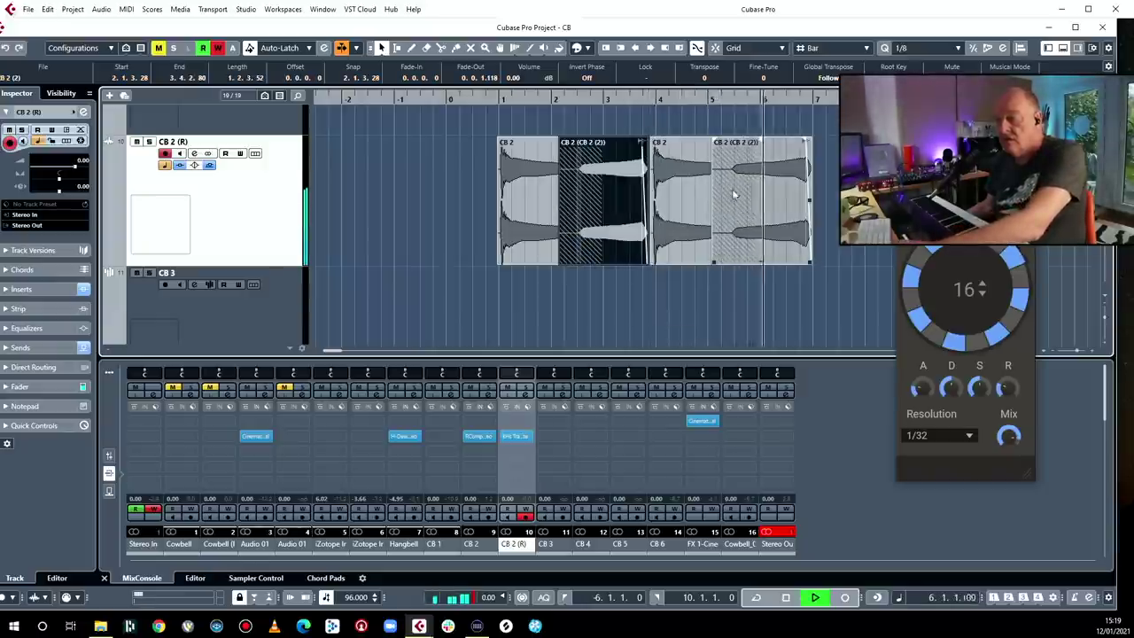
click(732, 203)
key(space)
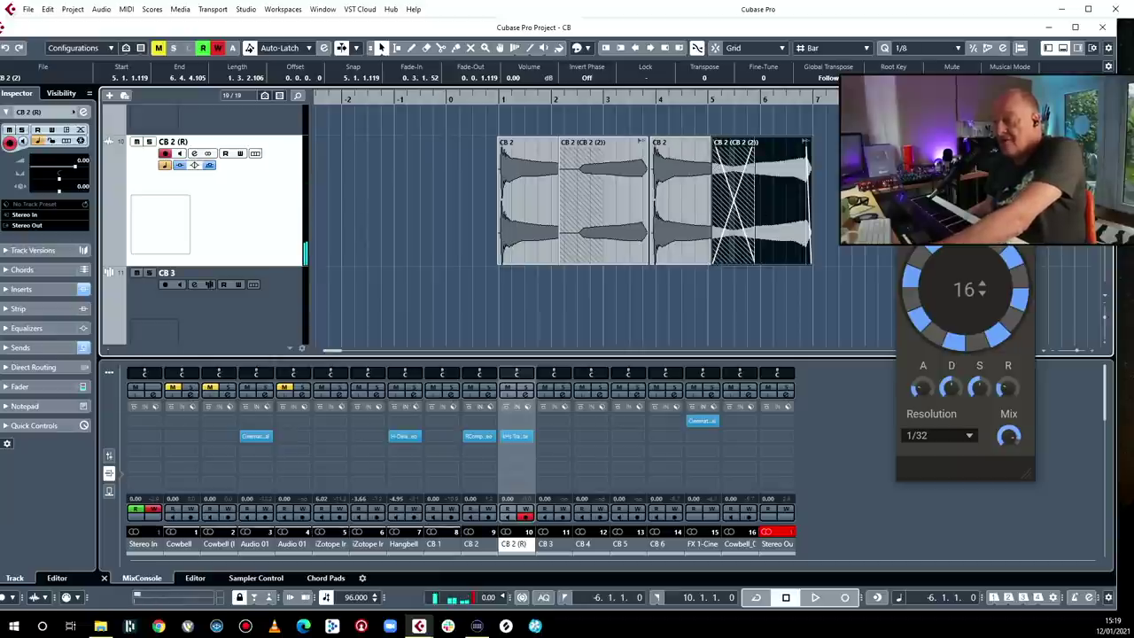
drag(713, 266, 820, 199)
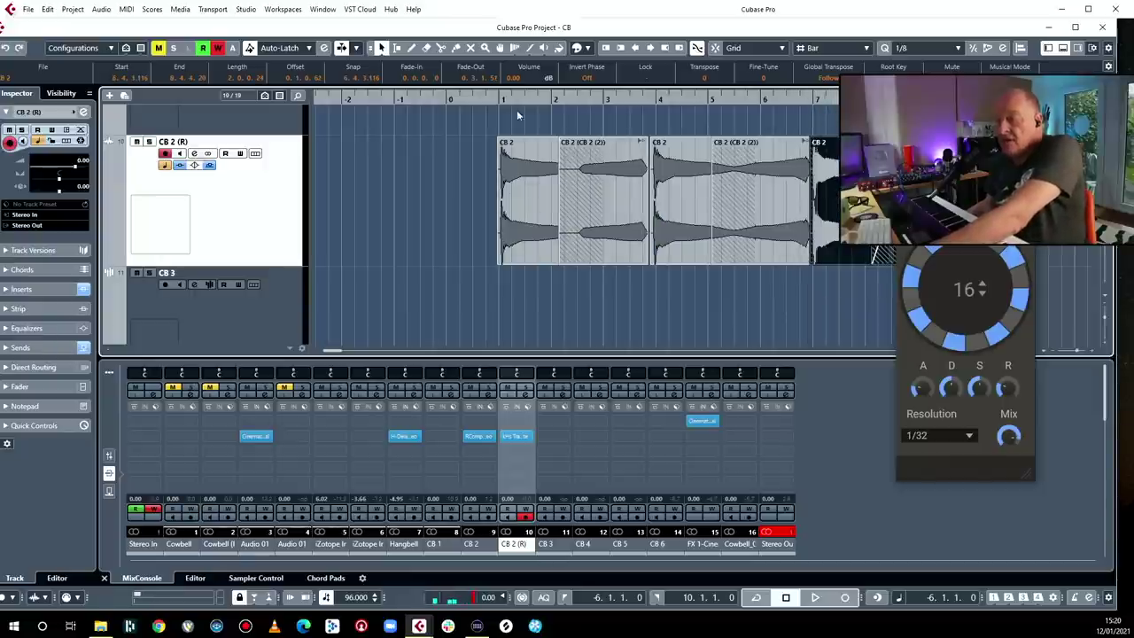
- Zoom in just before bar 1, nudge the CB 2 event earlier, and select all
drag(496, 98, 543, 135)
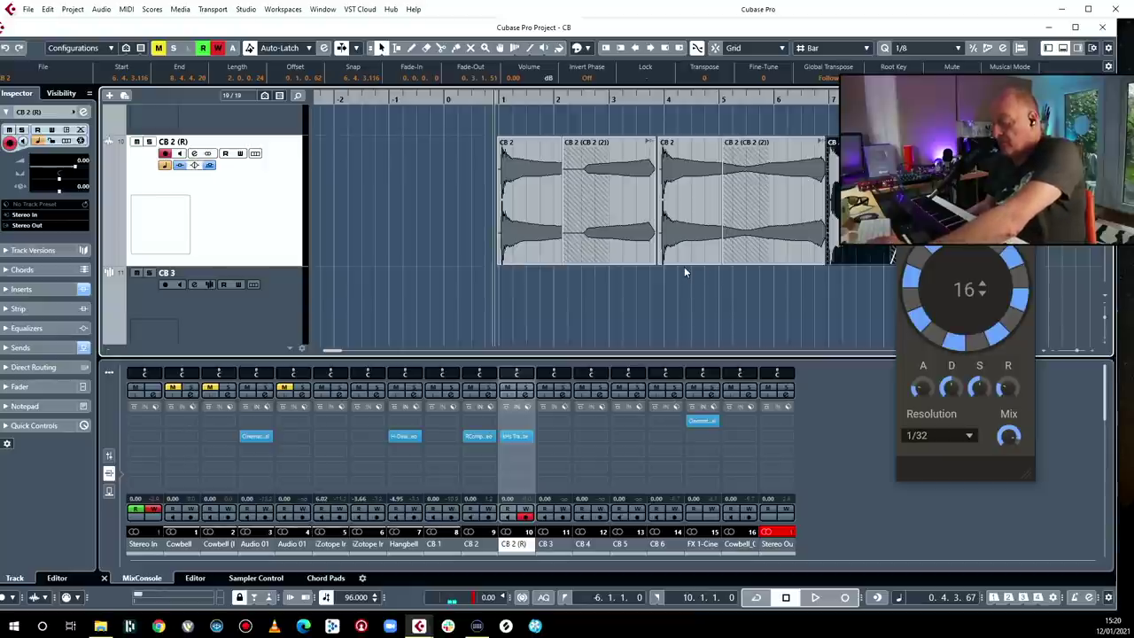
key(h)
key(h)
key(h)
drag(781, 223, 774, 224)
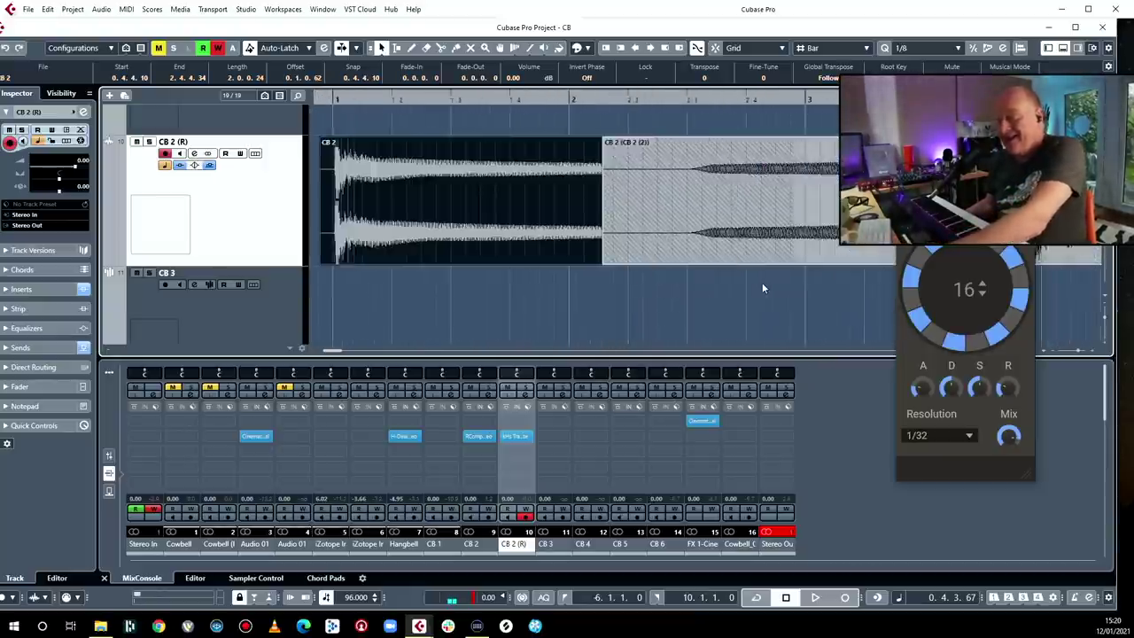
key(ctrl+a)
- Crossfade the overlapping CB 2 events and play back the cowbell arrangement
key(x)
scroll(722, 270, right, 3)
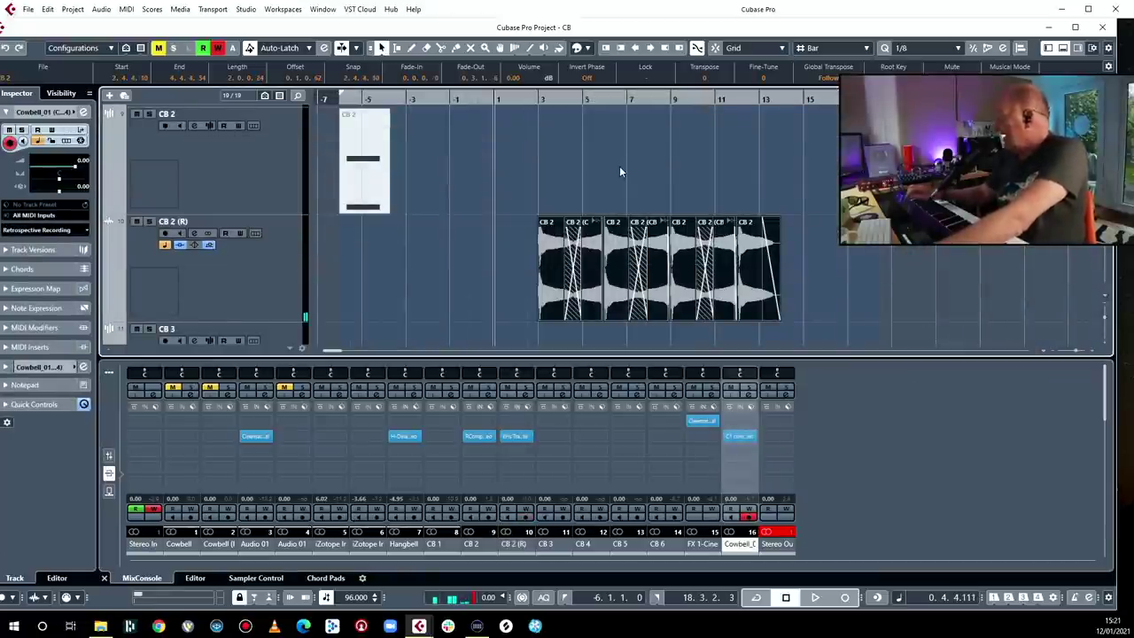
key(space)
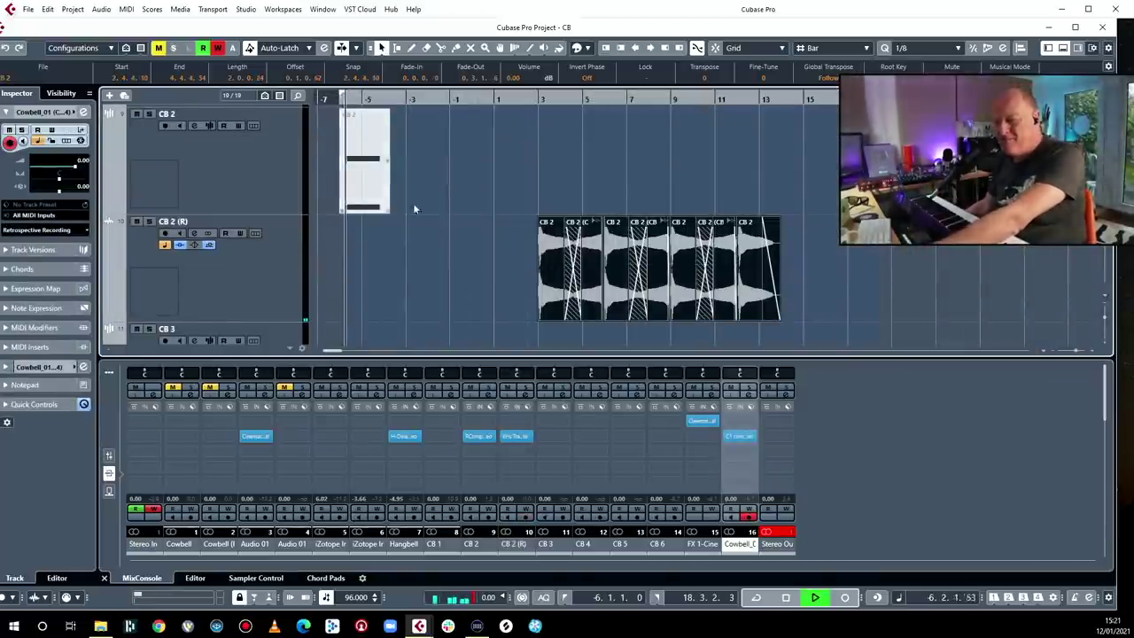
scroll(432, 228, down, 3)
scroll(453, 236, up, 2)
scroll(452, 238, down, 1)
scroll(452, 236, down, 5)
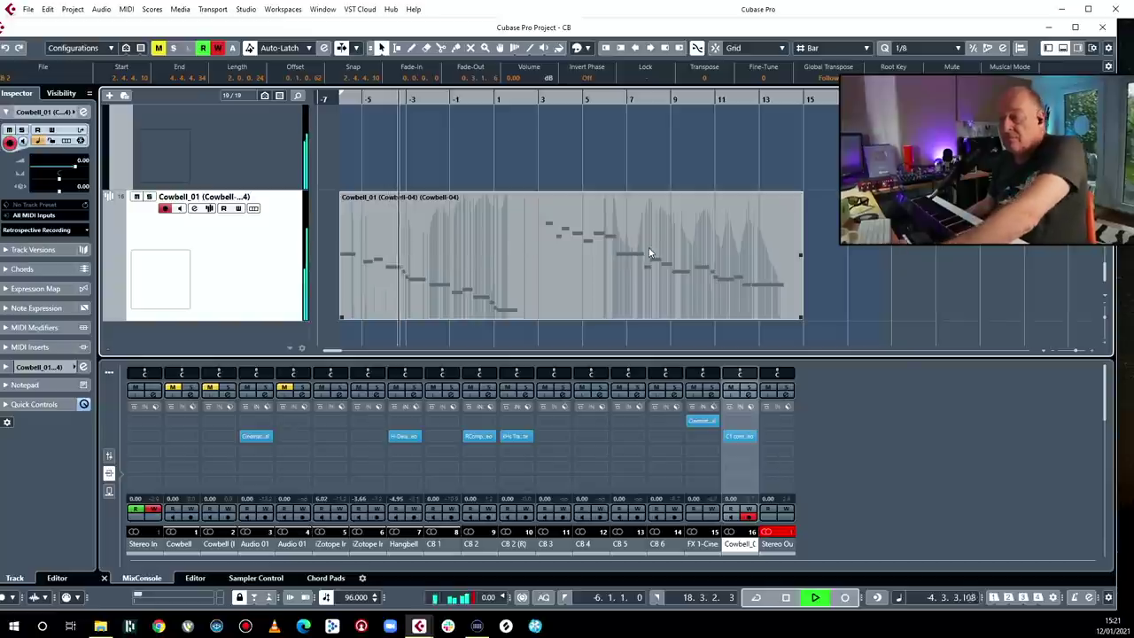
scroll(649, 248, up, 4)
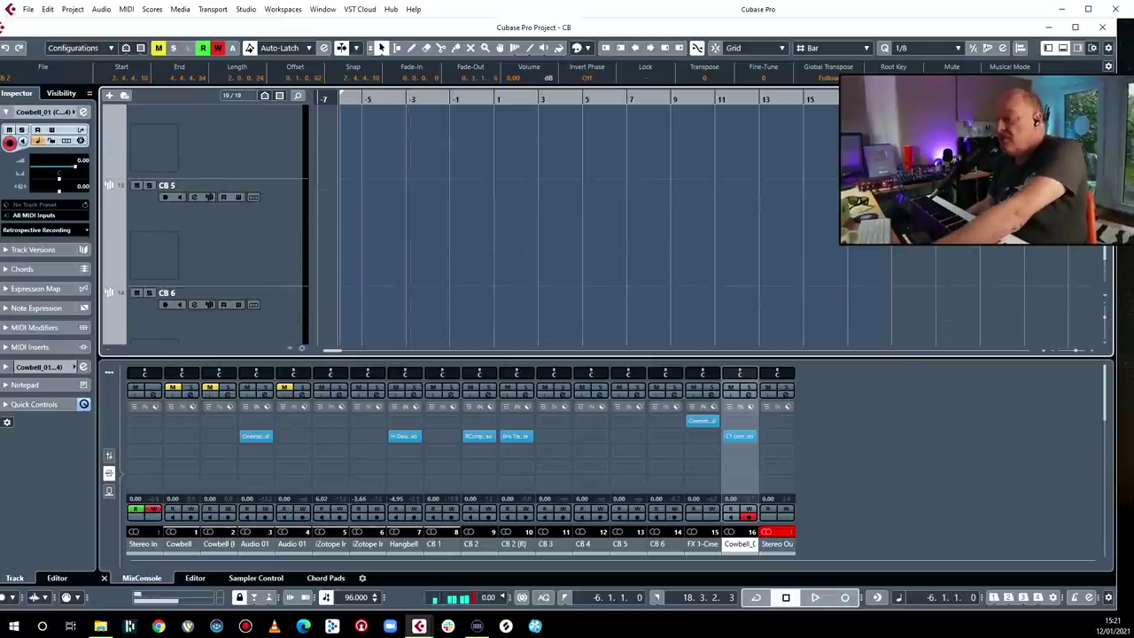
- Hide the mixer, restart playback, and select the iZotope Iris 2 01 audio event
click(1063, 50)
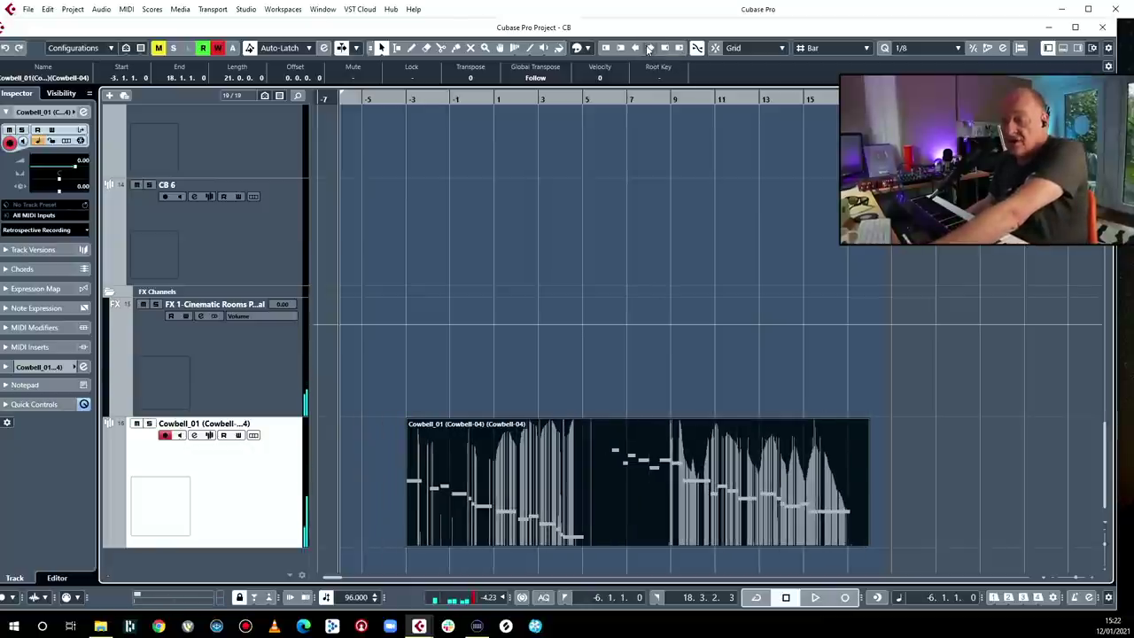
key(space)
scroll(914, 276, up, 10)
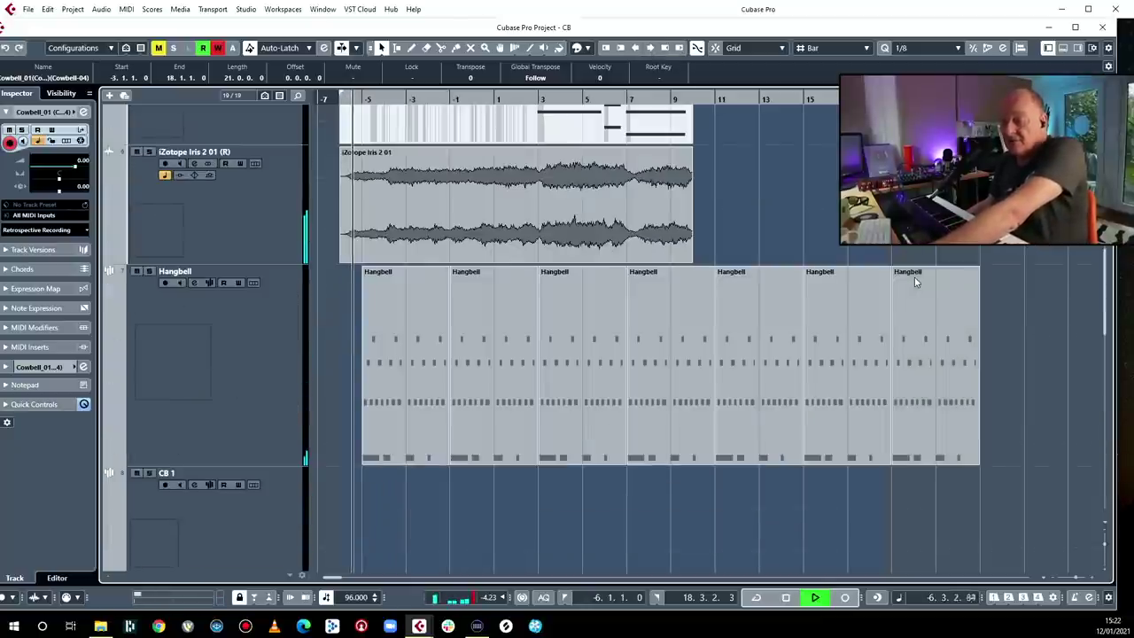
click(456, 226)
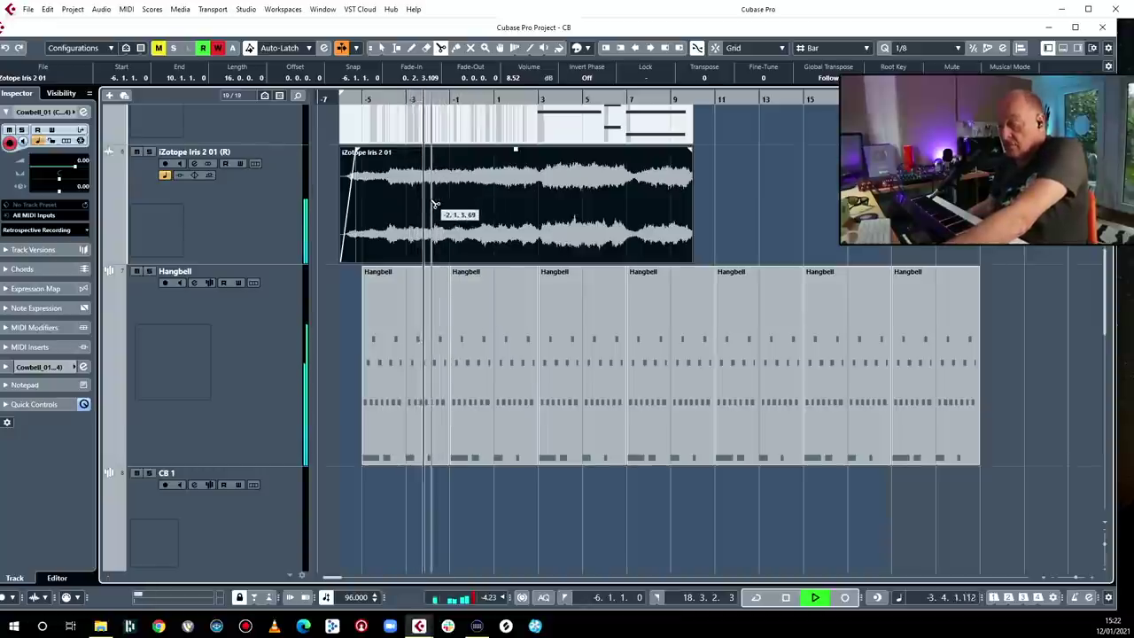
- Return to the Object Selection tool and copy the iZotope event 15 bars later
key(1)
drag(429, 199, 753, 202)
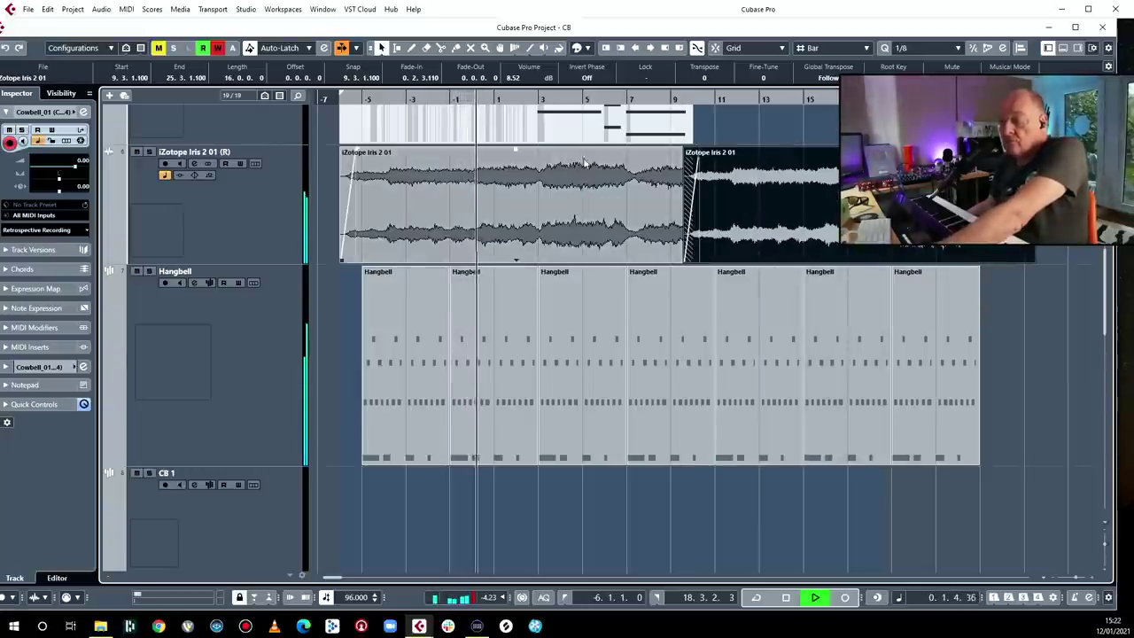
scroll(586, 158, up, 4)
scroll(589, 164, down, 10)
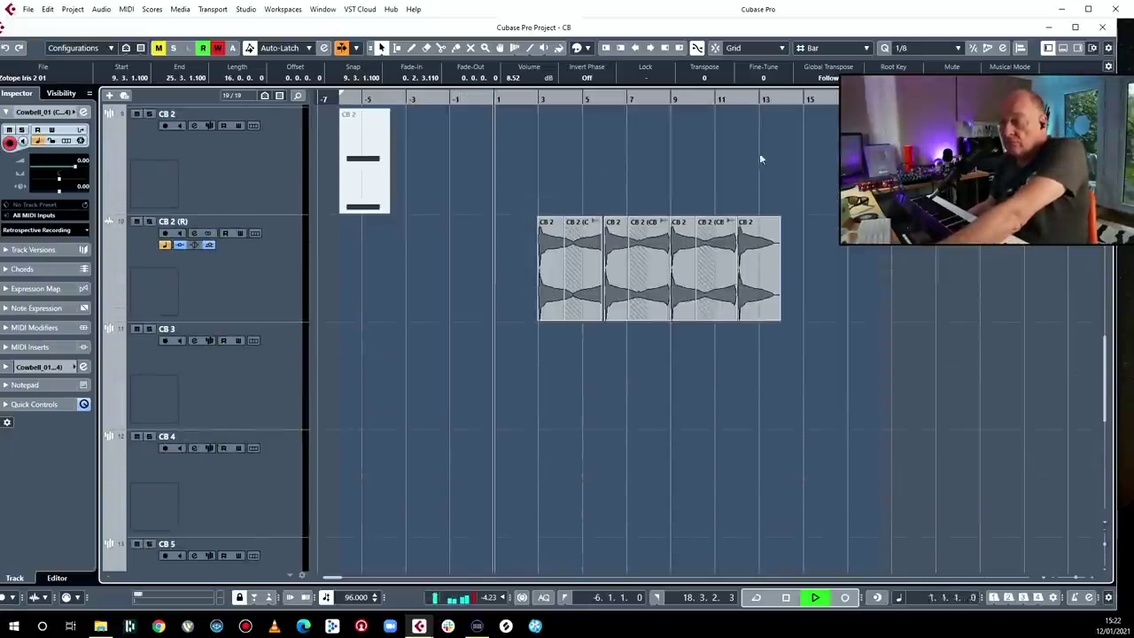
- Select all CB 2 (R) audio events and nudge them three steps later
drag(900, 253, 577, 207)
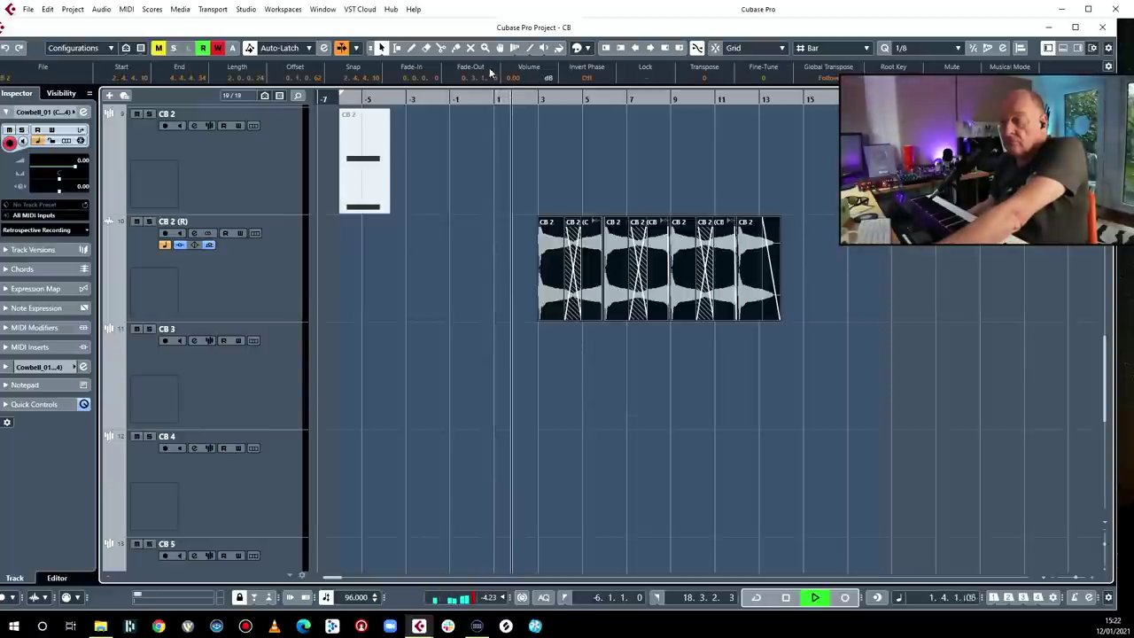
click(650, 48)
click(649, 48)
click(649, 48)
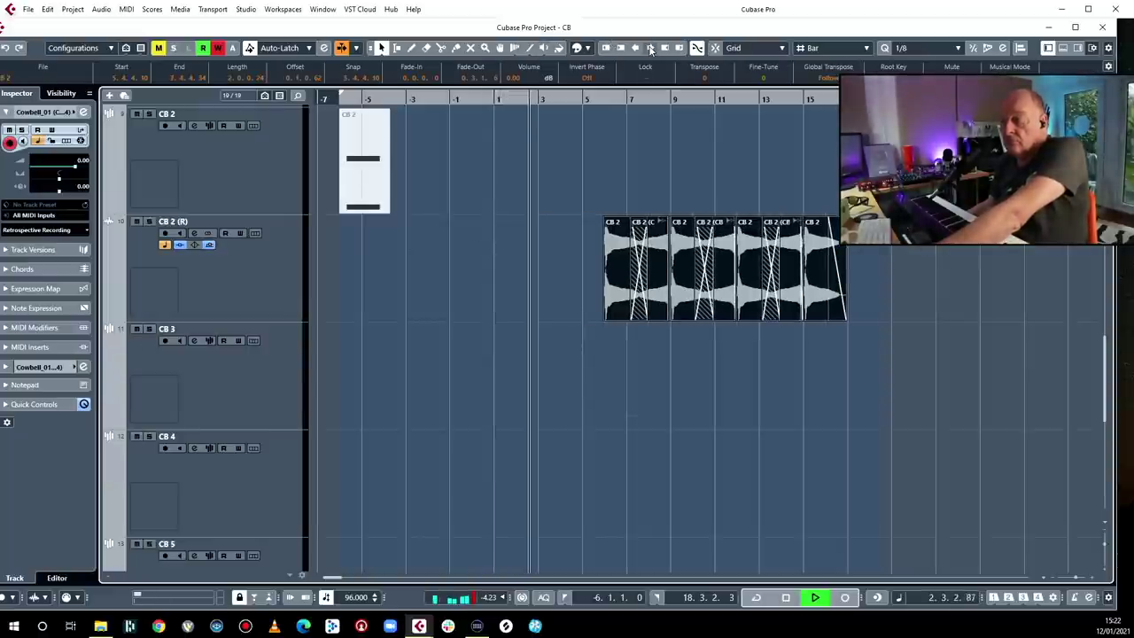
click(649, 48)
- Nudge the Cowbell_01 MIDI part two bars later
scroll(646, 377, down, 5)
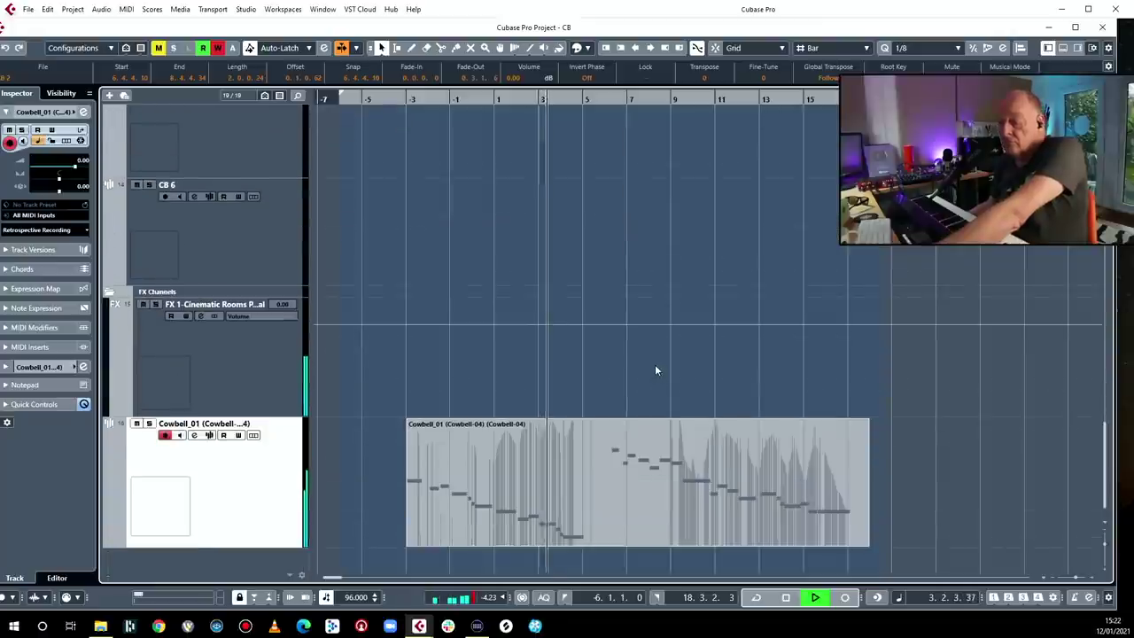
click(509, 439)
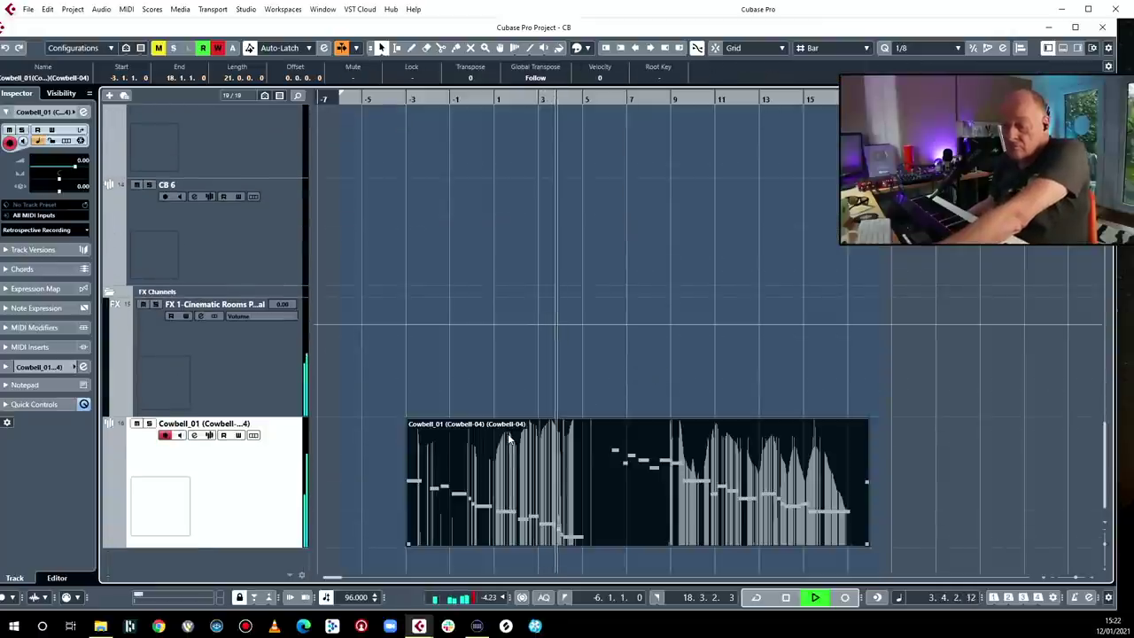
click(649, 48)
click(649, 48)
- Rewind to the left locator, zoom in with follow playback on, and select the CB 2 (R) events
key(KP_1)
key(h)
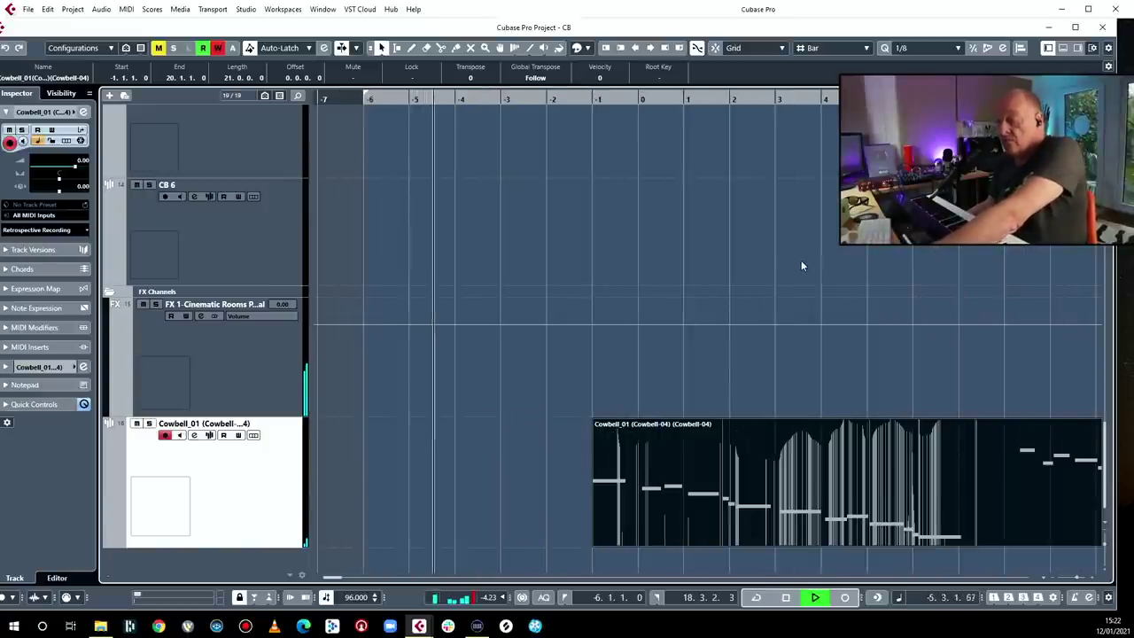
scroll(801, 259, up, 5)
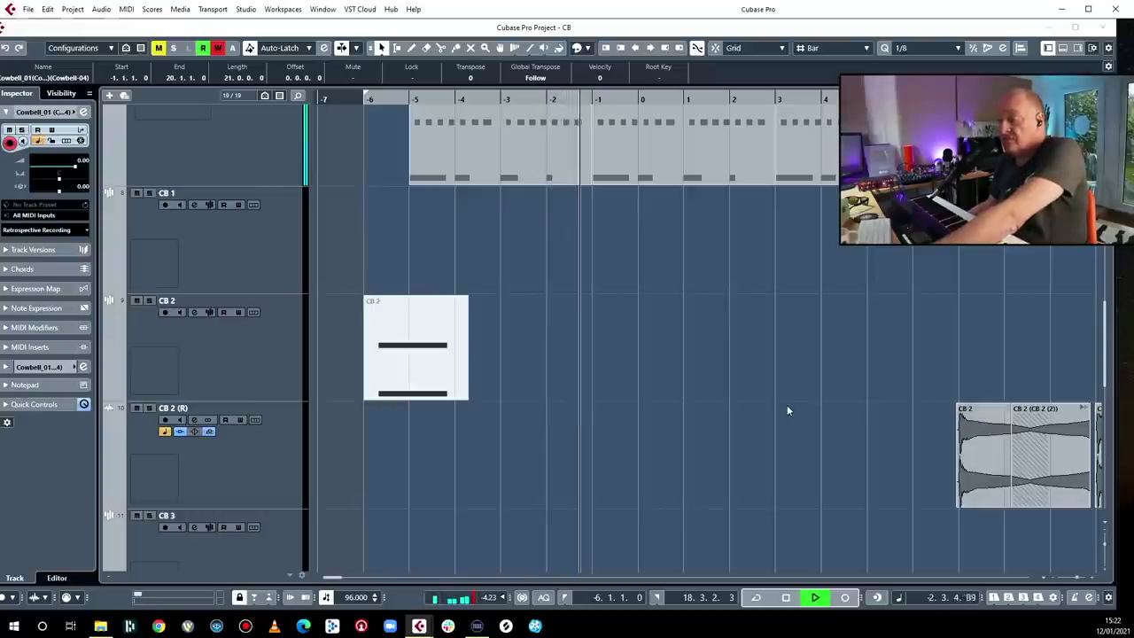
scroll(786, 405, down, 8)
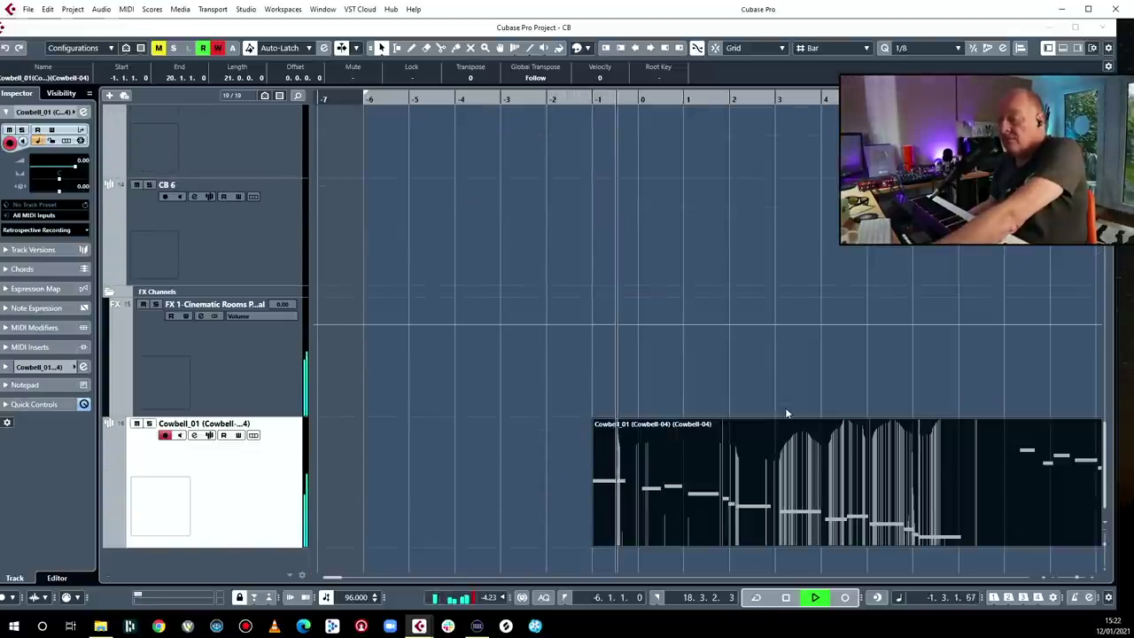
scroll(997, 403, up, 8)
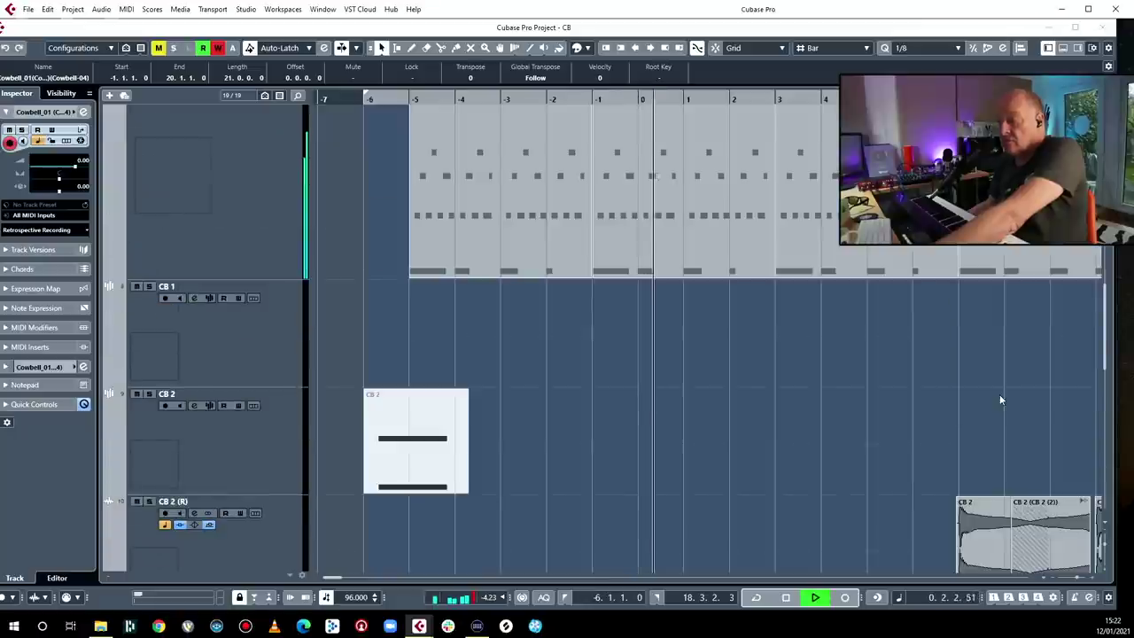
scroll(1001, 399, down, 6)
scroll(1001, 399, up, 2)
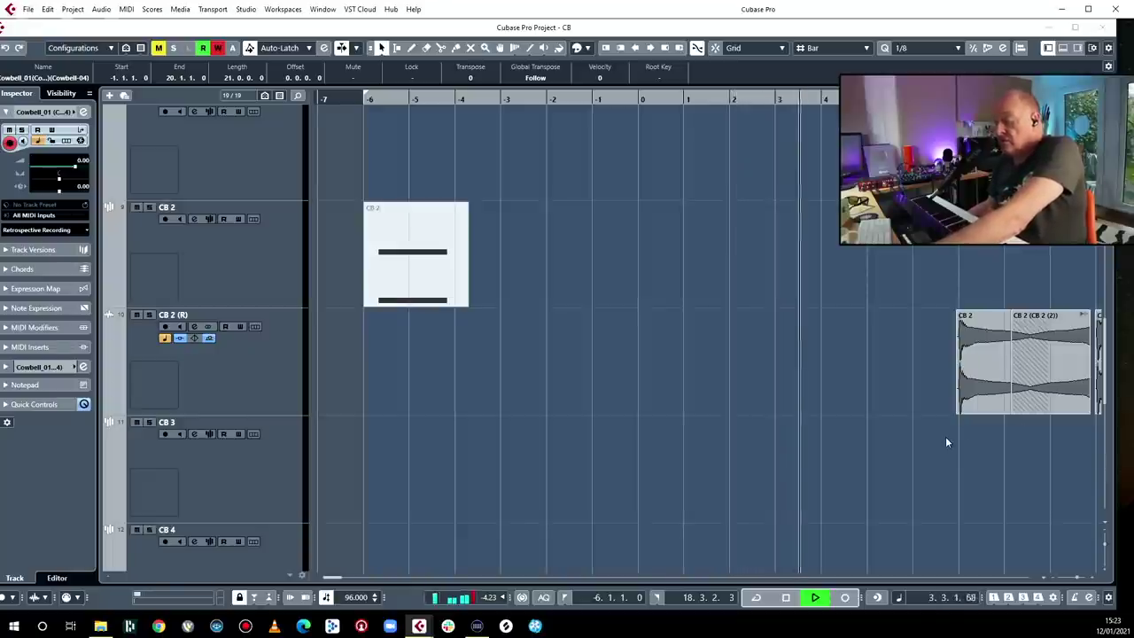
key(f)
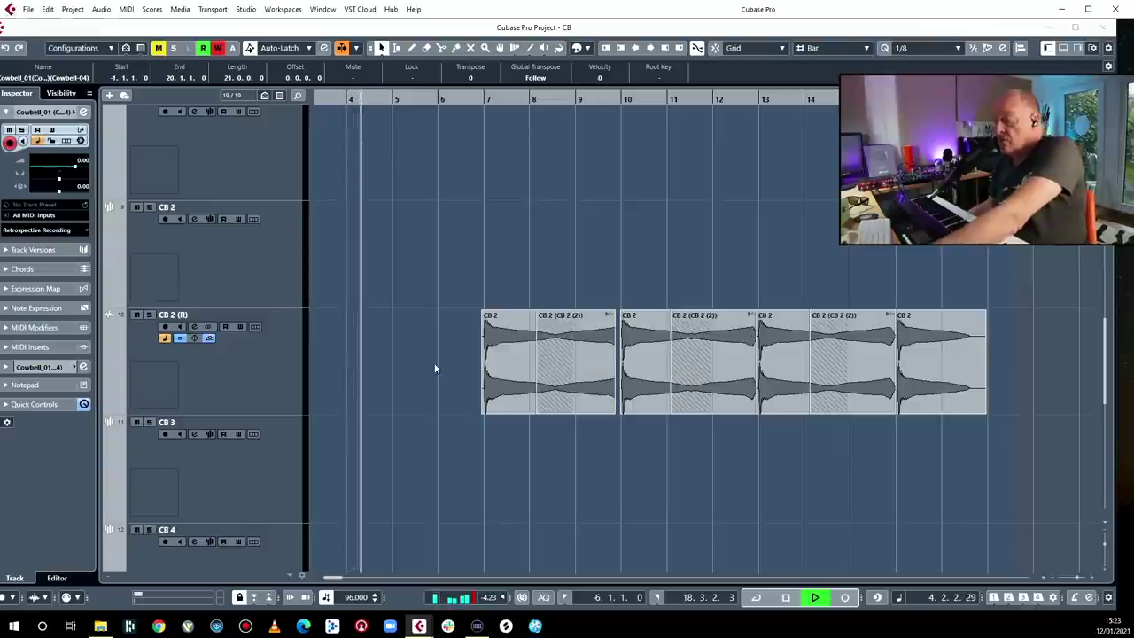
drag(433, 363, 905, 357)
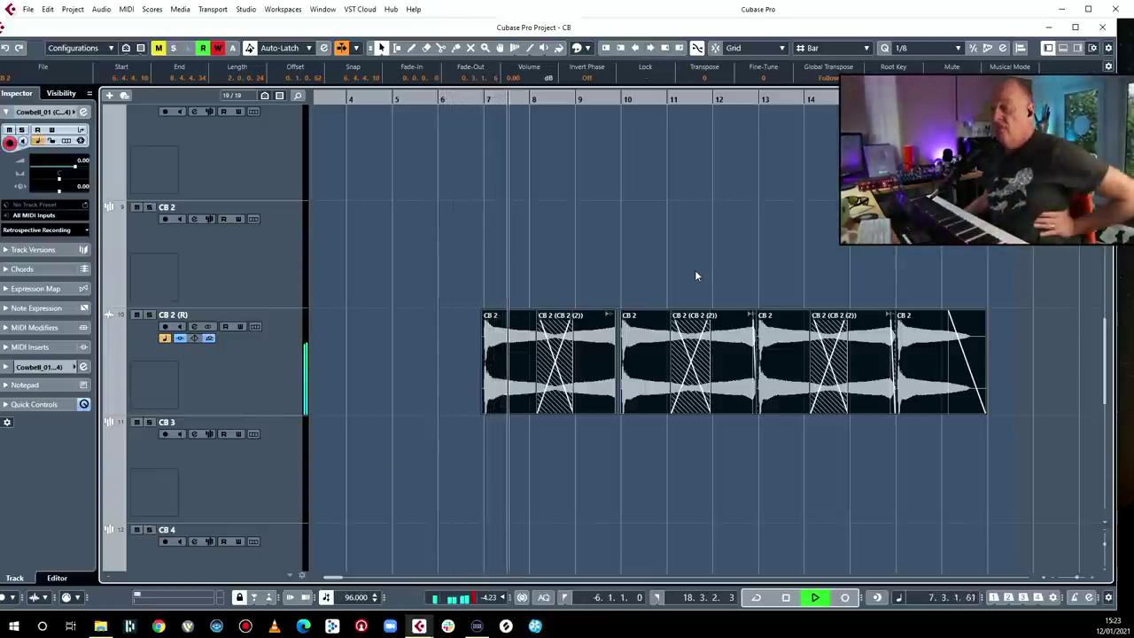
- Trim the second Iris 2 01 event to start at bar 10 with zero fade-in
scroll(694, 269, up, 5)
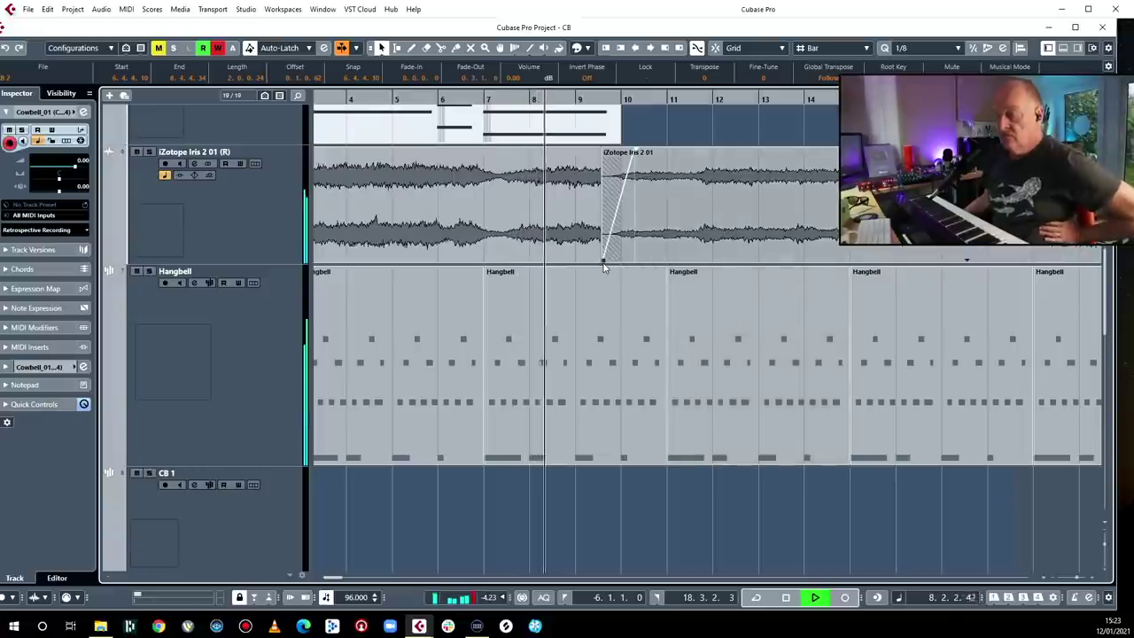
drag(604, 267, 618, 259)
drag(653, 152, 623, 152)
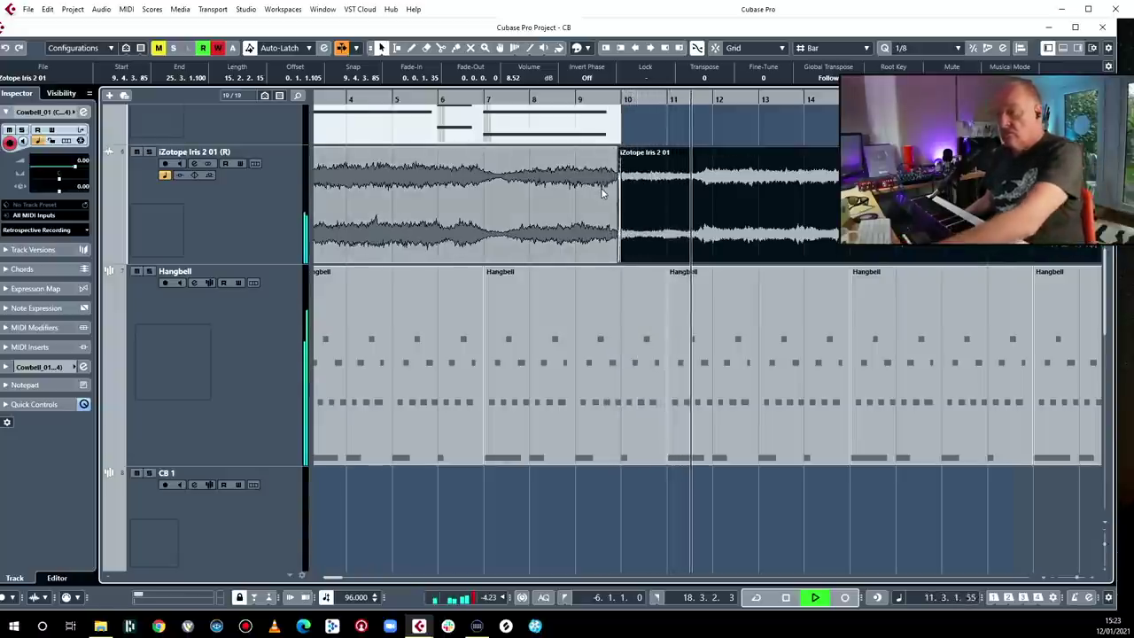
scroll(971, 323, down, 5)
scroll(971, 323, up, 5)
scroll(961, 390, down, 8)
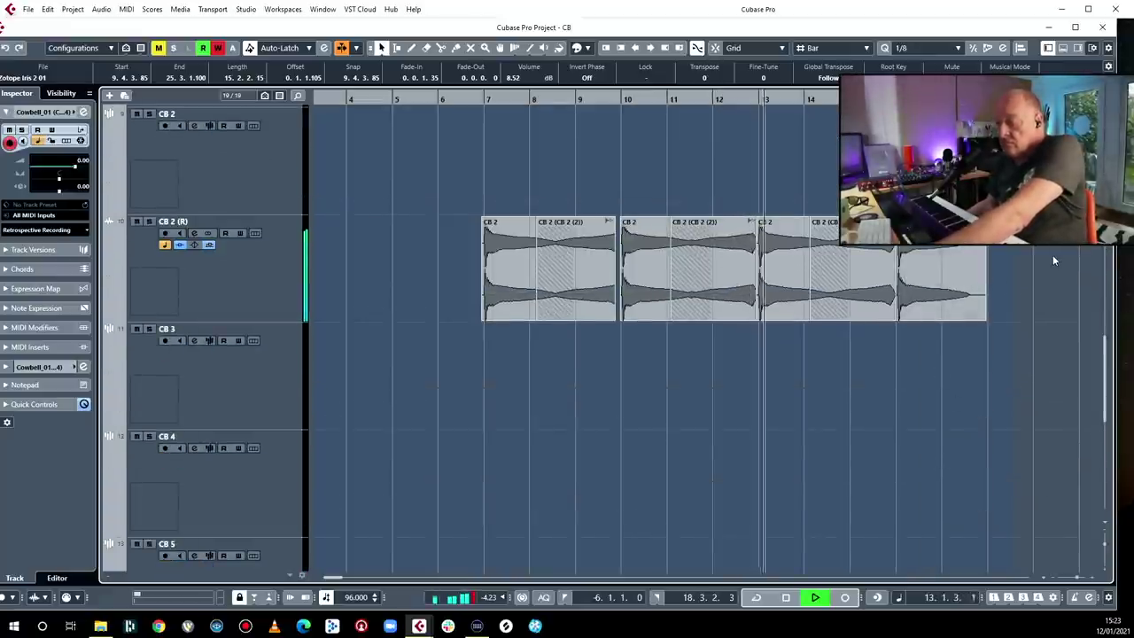
- Delete the stray CB 2 (R) event copy created further along the track
drag(1054, 257, 1020, 254)
scroll(1020, 253, up, 6)
scroll(1017, 251, down, 4)
scroll(1017, 252, up, 4)
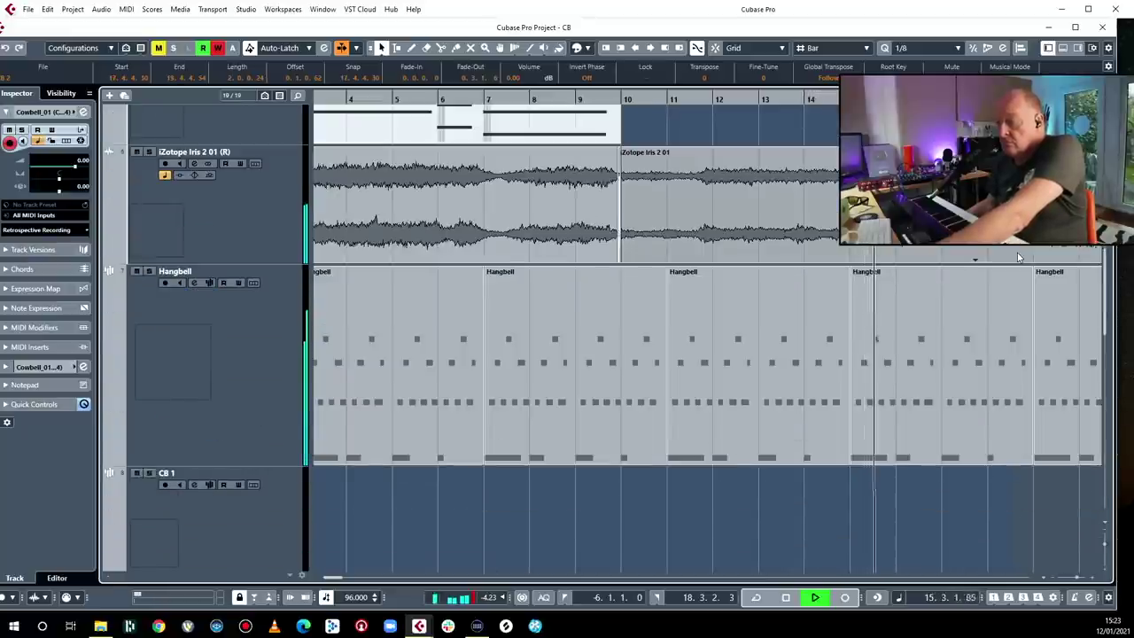
scroll(1017, 254, down, 5)
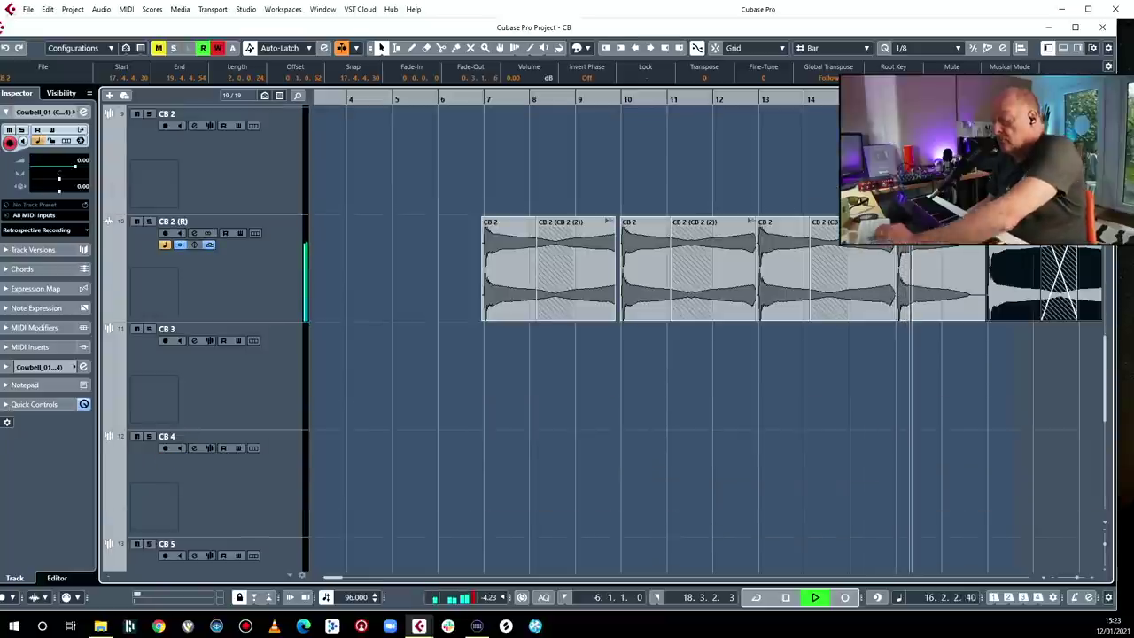
key(Delete)
scroll(971, 297, up, 4)
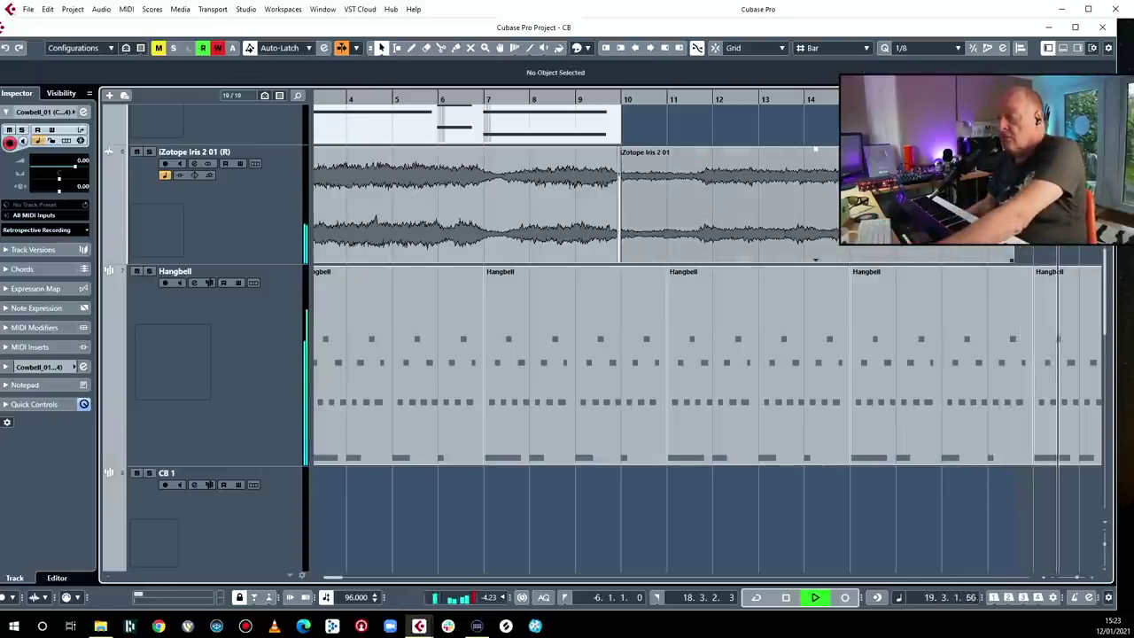
- Extend the second iZotope Iris 2 01 event to end near bar 21
click(1006, 254)
mouse_move(1006, 253)
mouse_down()
mouse_move(1086, 253)
mouse_move(898, 254)
mouse_move(1017, 256)
mouse_up()
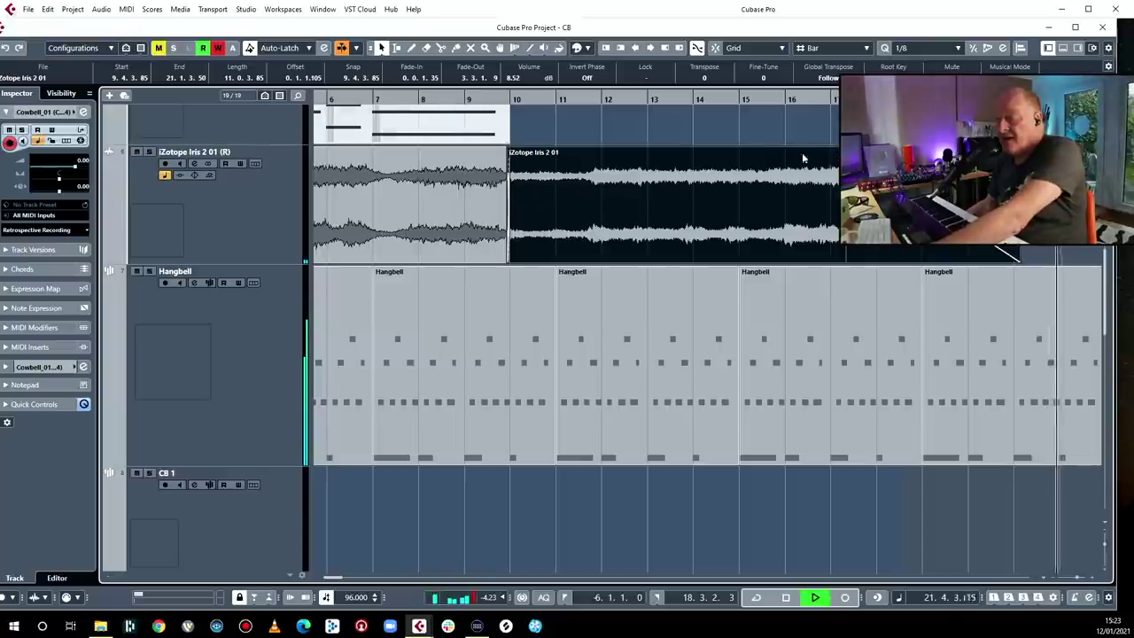
scroll(972, 409, left, 5)
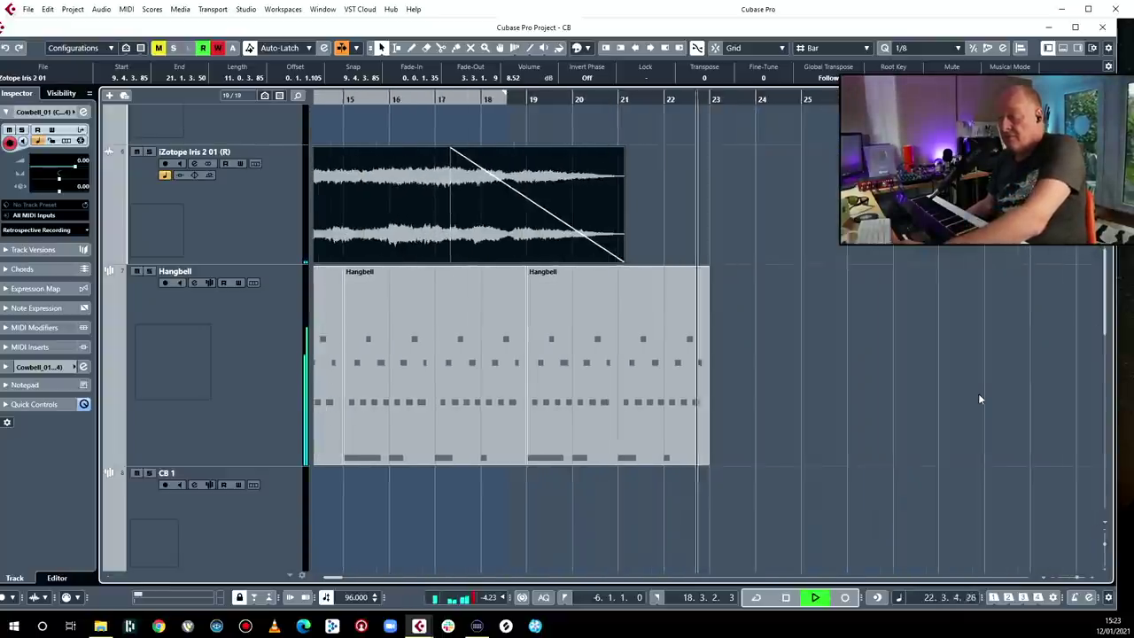
scroll(852, 493, down, 2)
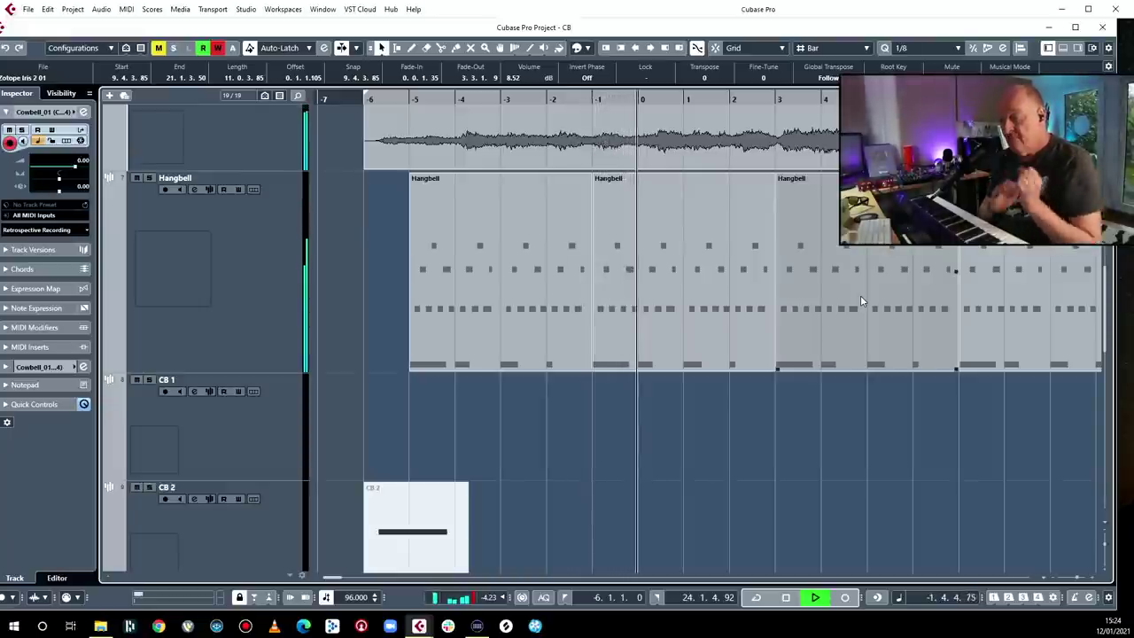
- Toggle follow playback and clear the selection so no Hangbell part is selected
click(831, 457)
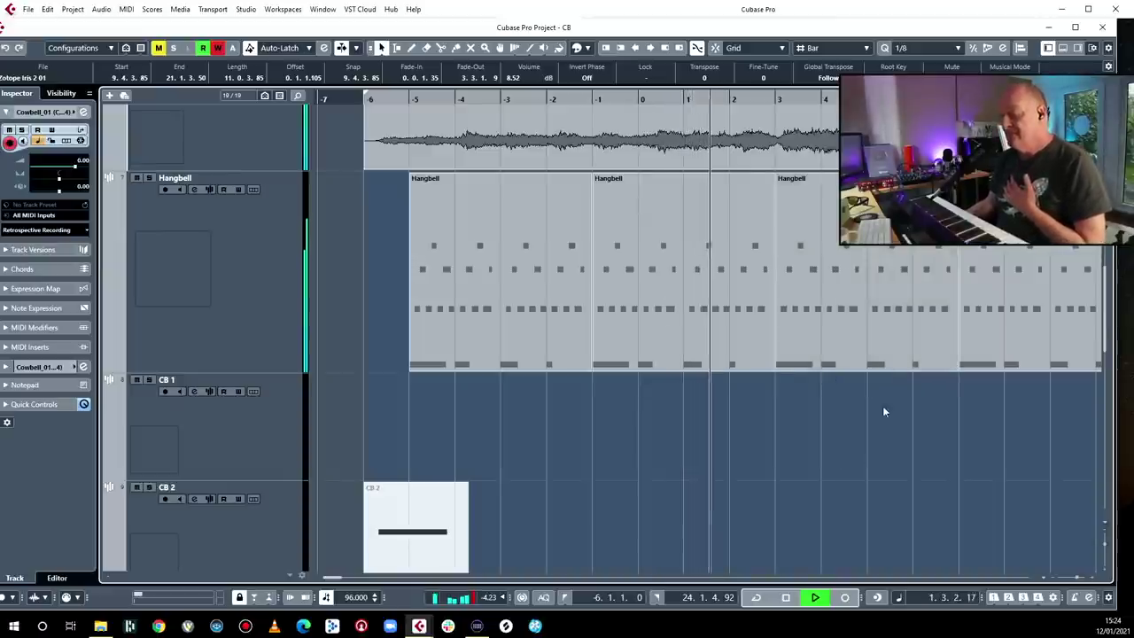
click(731, 368)
key(f)
click(777, 392)
- Shrink track heights and hide all tracks with no events using Ctrl+H
scroll(776, 391, up, 3)
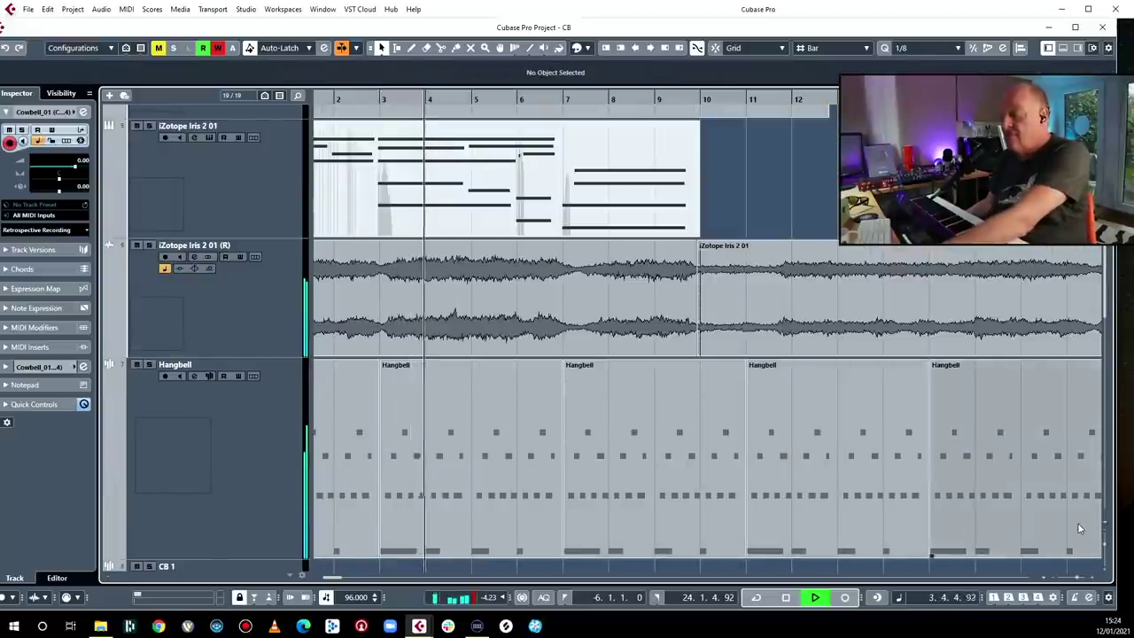
drag(1103, 538, 1105, 534)
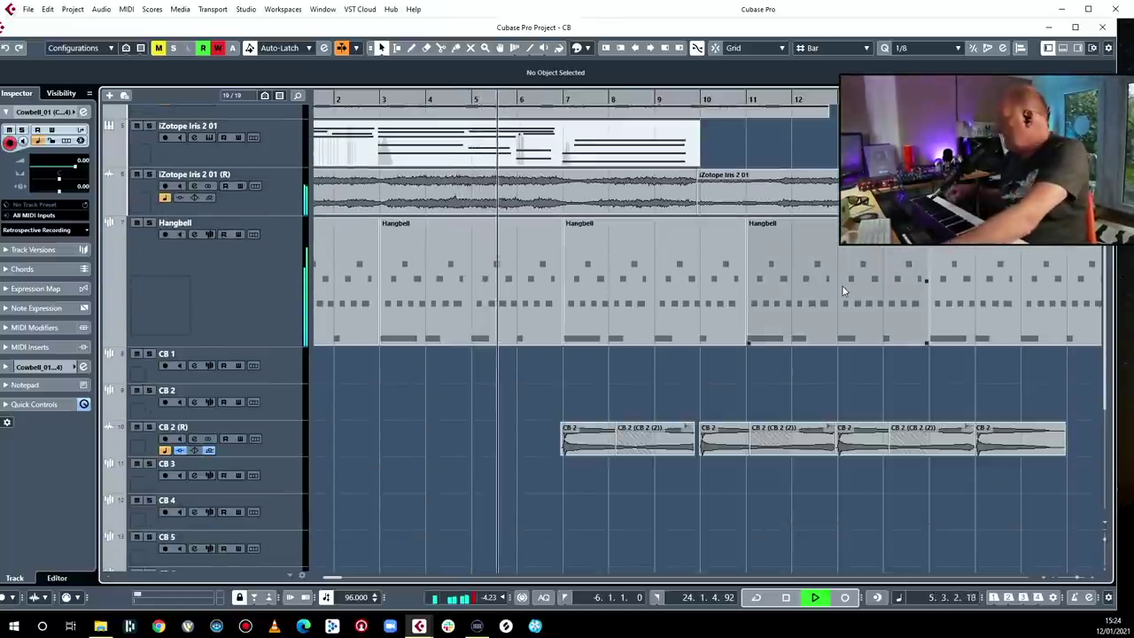
key(ctrl+h)
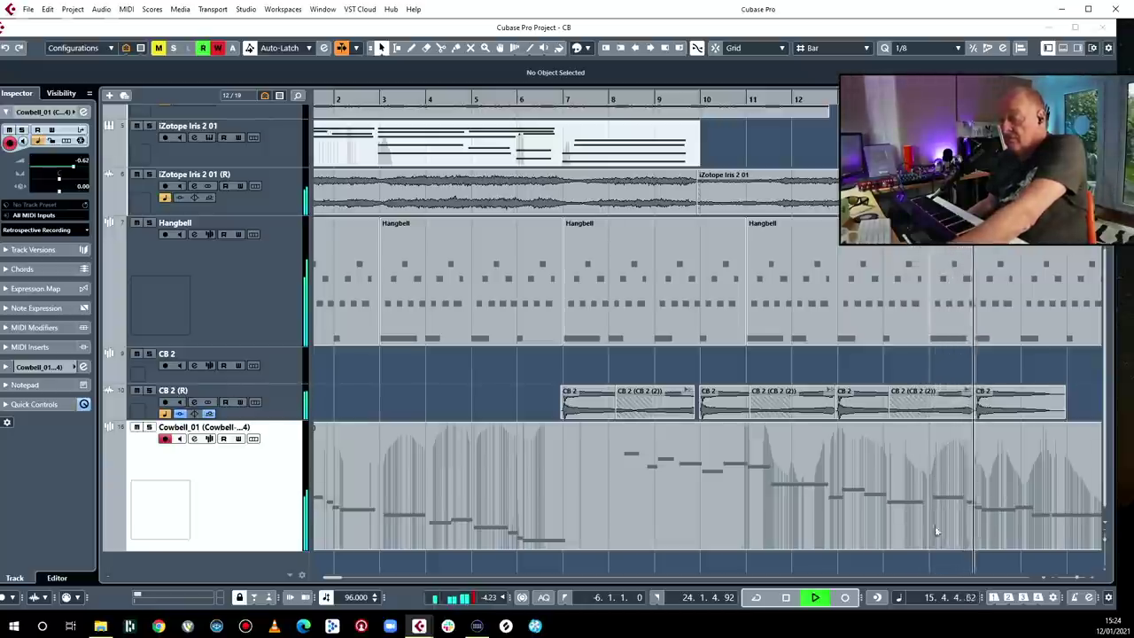
scroll(819, 348, right, 3)
scroll(819, 354, right, 3)
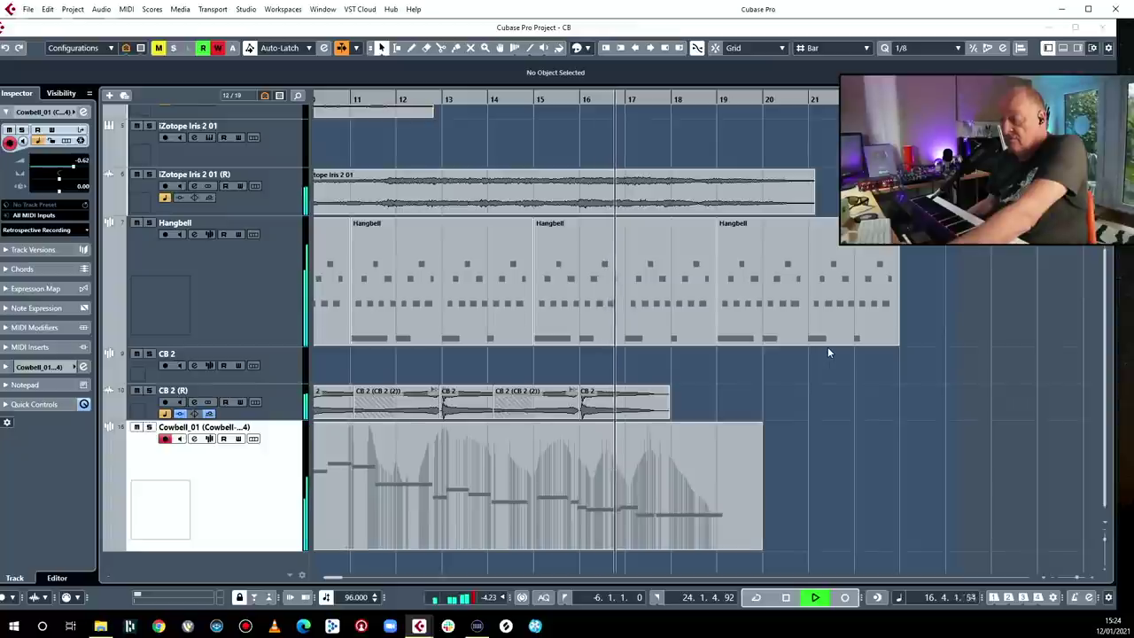